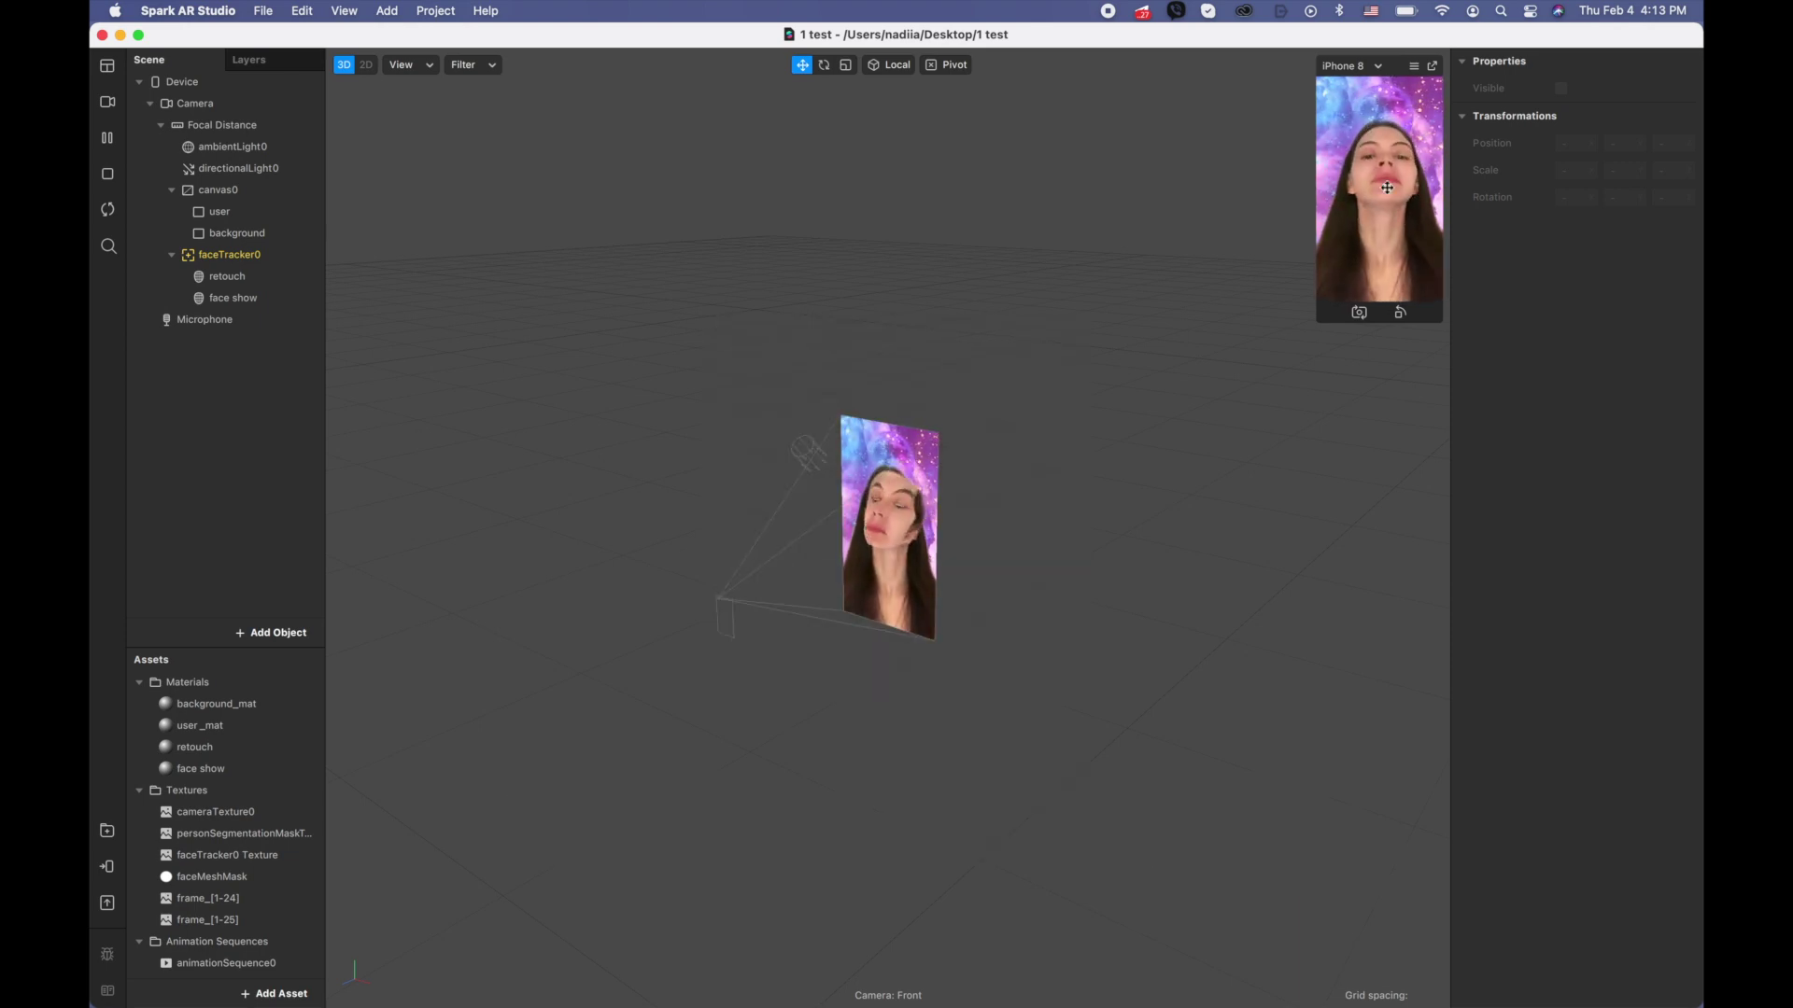
Close the open project and create a new blank project.
{"action": "left_click", "coordinate": [103, 35]}
{"action": "left_click", "coordinate": [681, 435]}
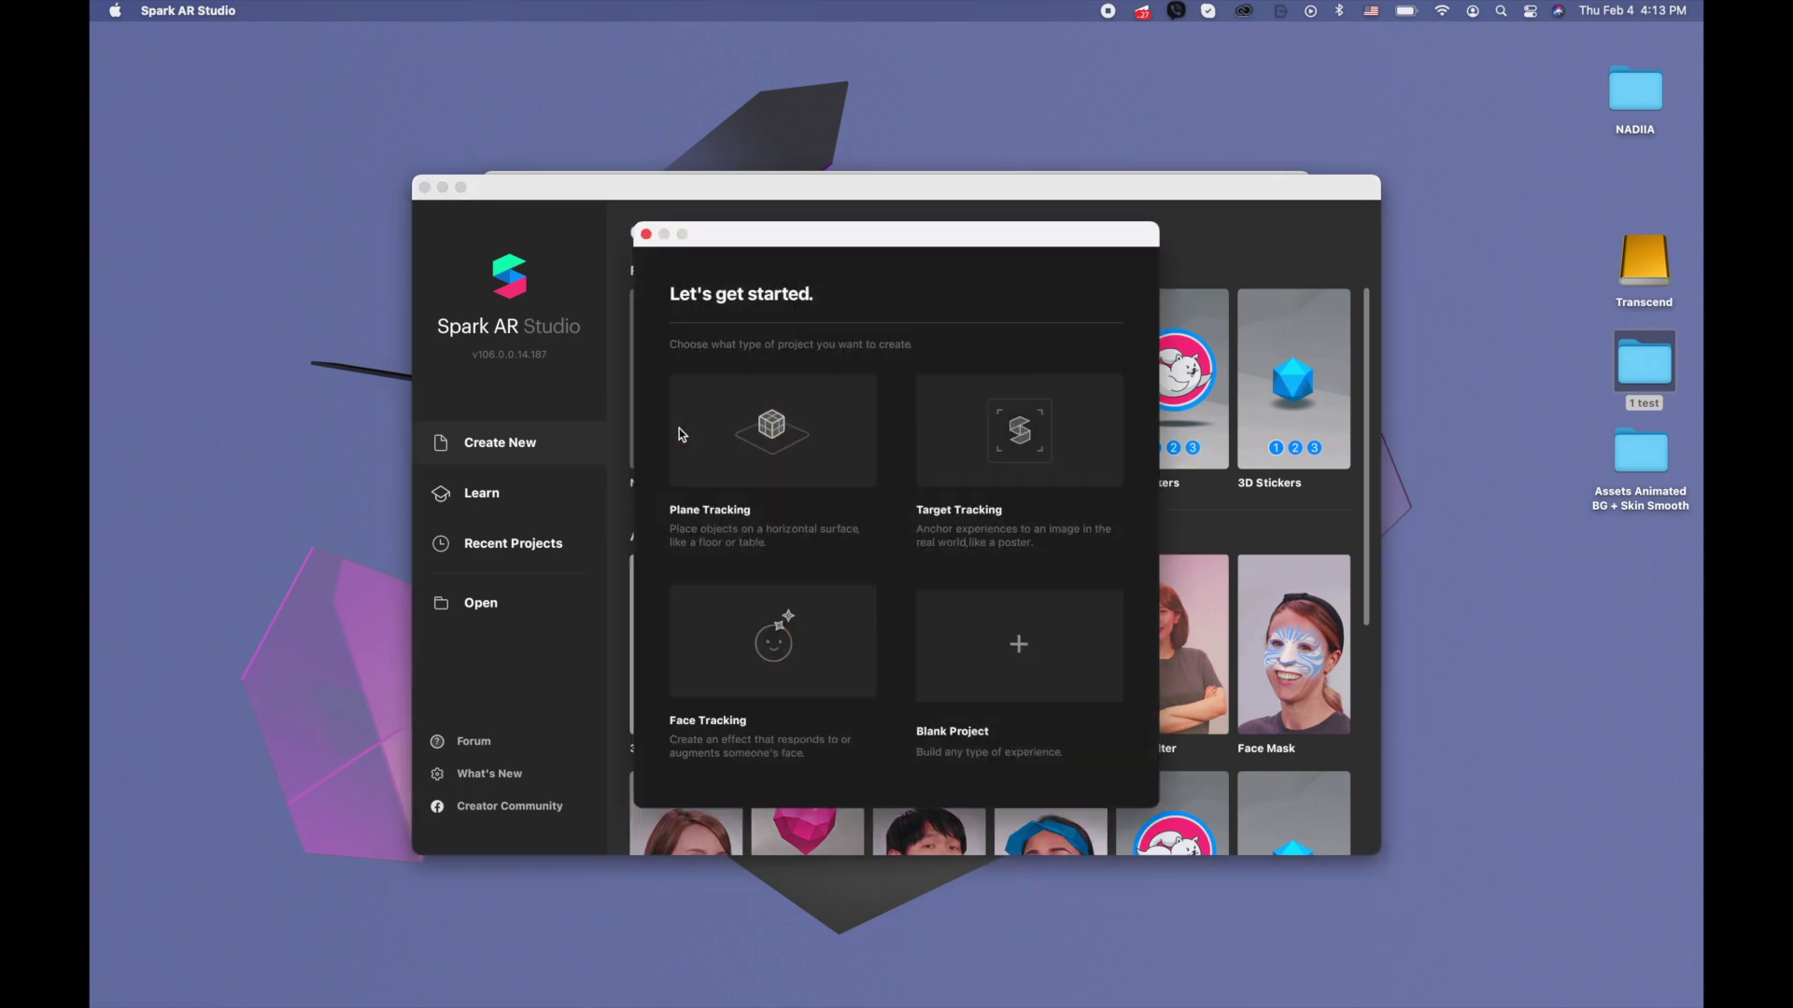
{"action": "left_click", "coordinate": [1053, 652]}
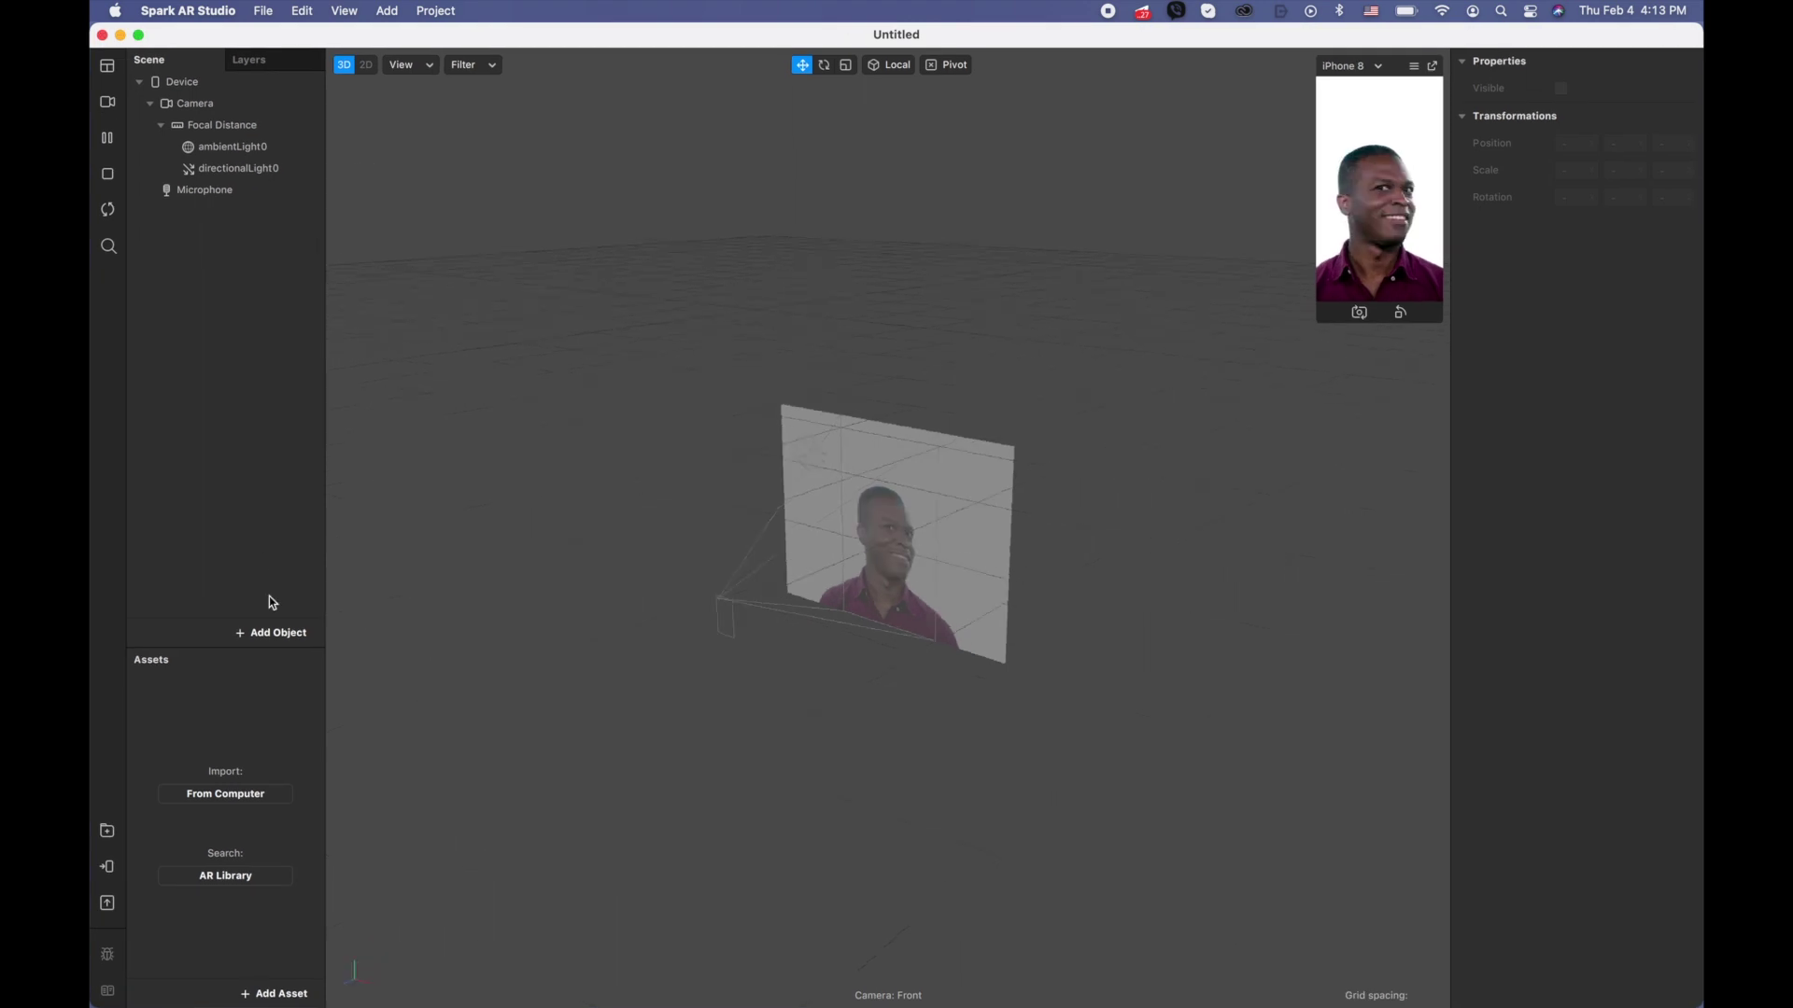
Add a Rectangle object to the scene.
{"action": "left_click", "coordinate": [278, 633]}
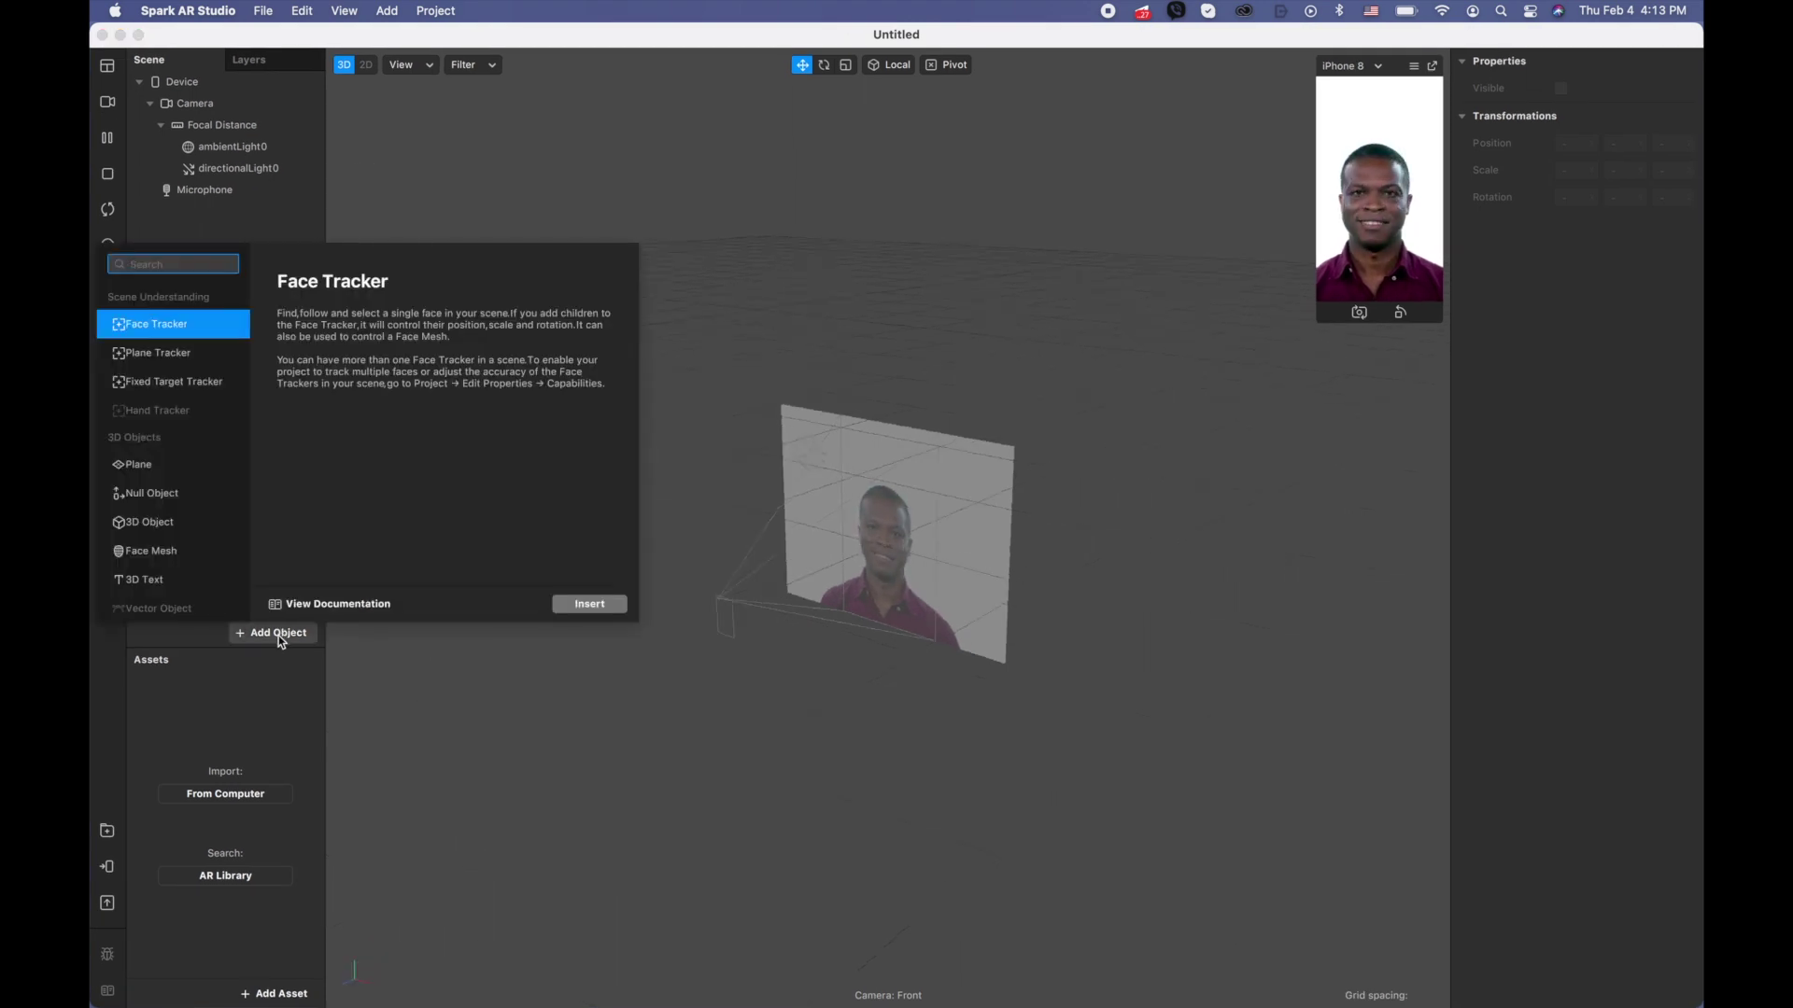
{"action": "type", "text": "rec"}
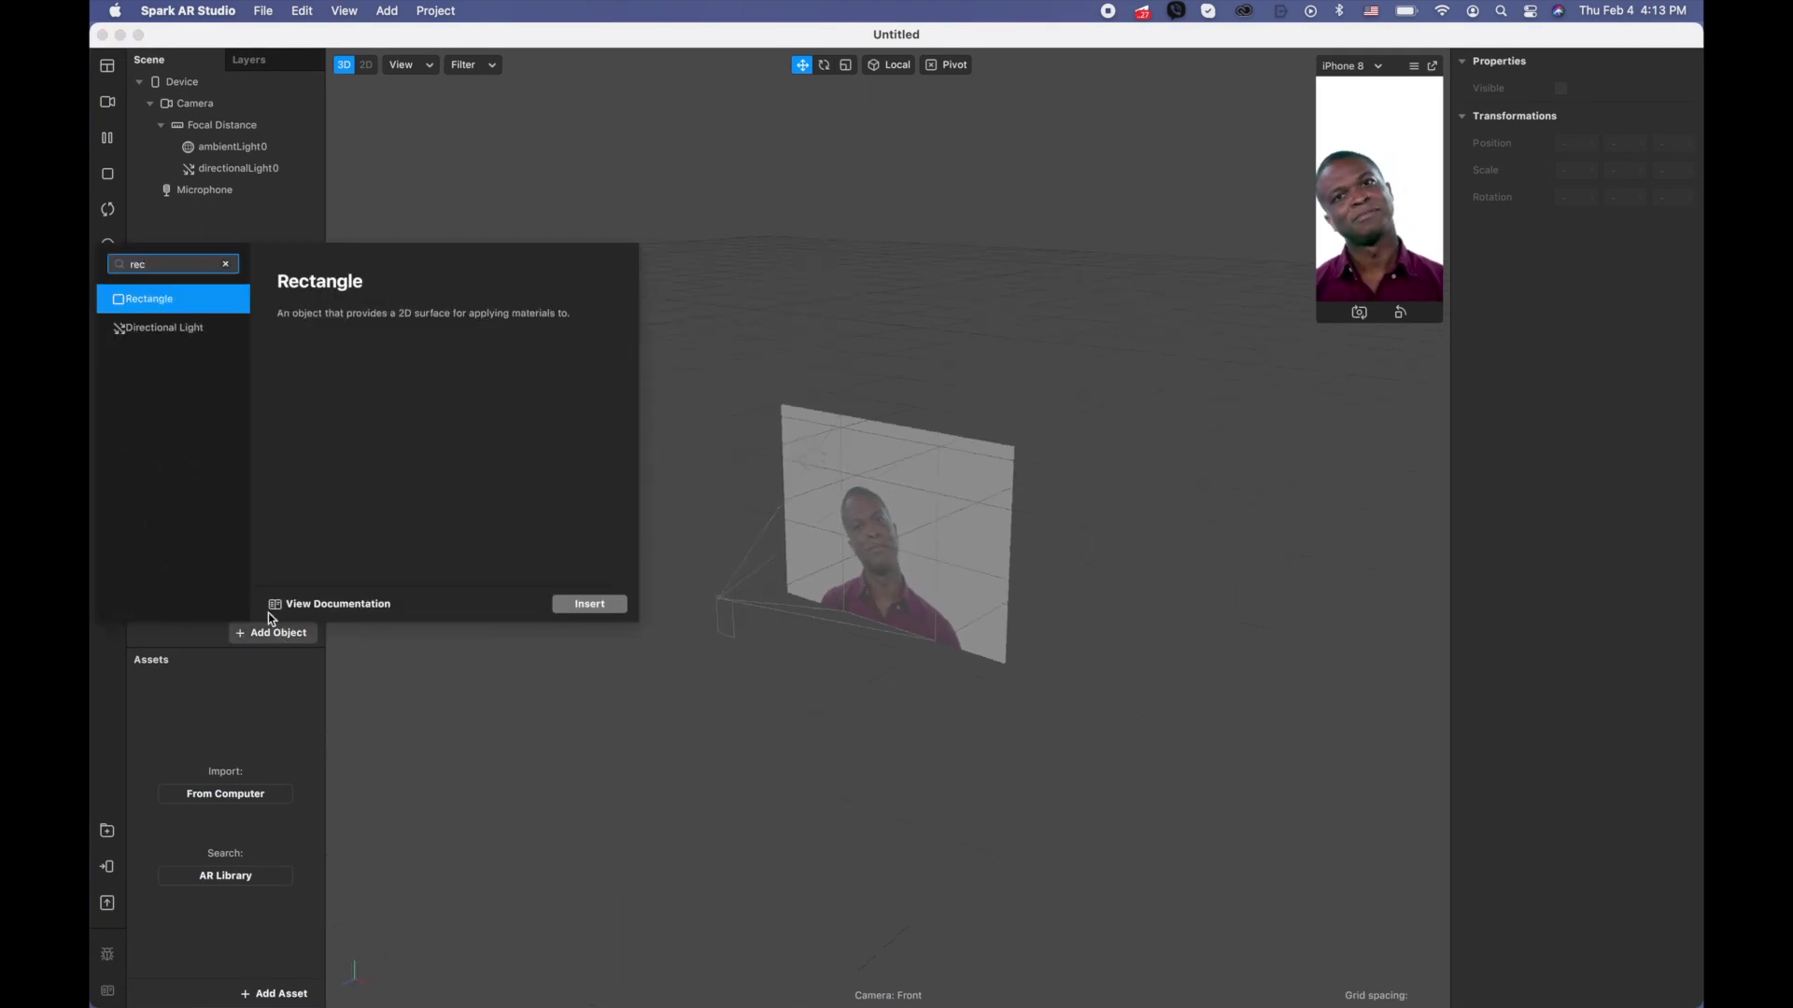
{"action": "double_click", "coordinate": [168, 302]}
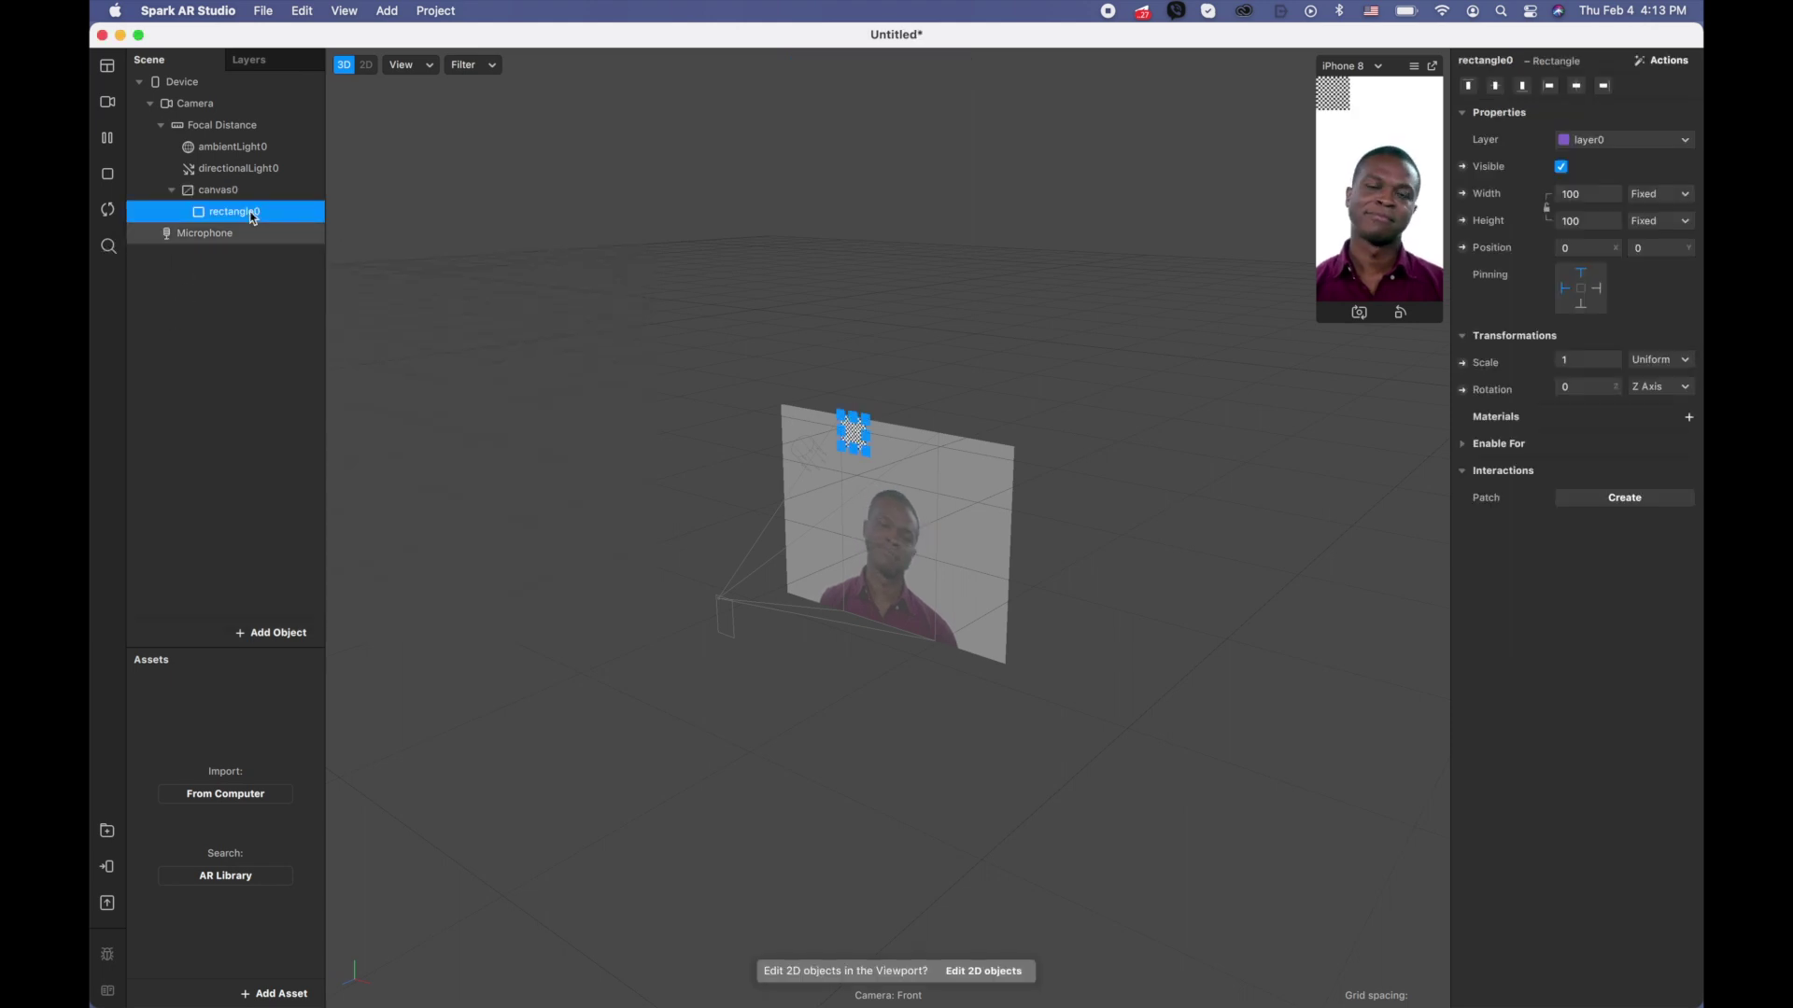
Make the new rectangle fill the full width and height of the canvas, and rename it "user".
{"action": "left_click", "coordinate": [1589, 195]}
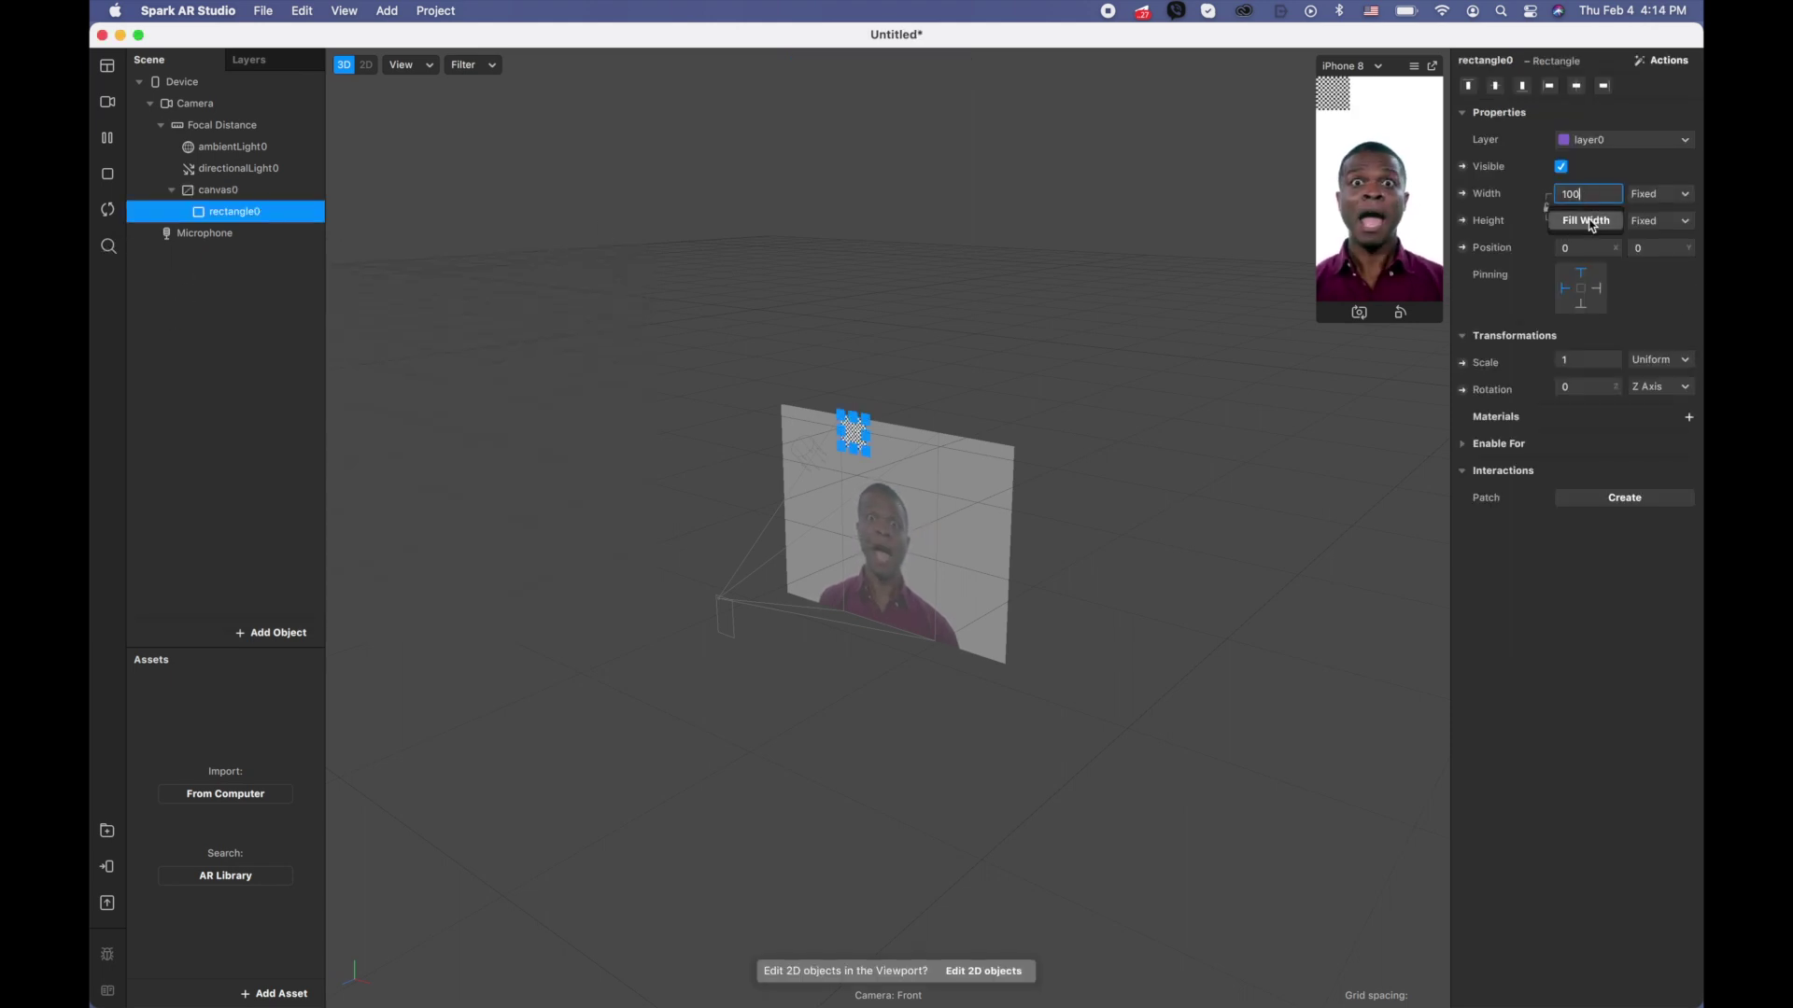
{"action": "left_click", "coordinate": [1592, 226]}
{"action": "left_click", "coordinate": [1589, 223]}
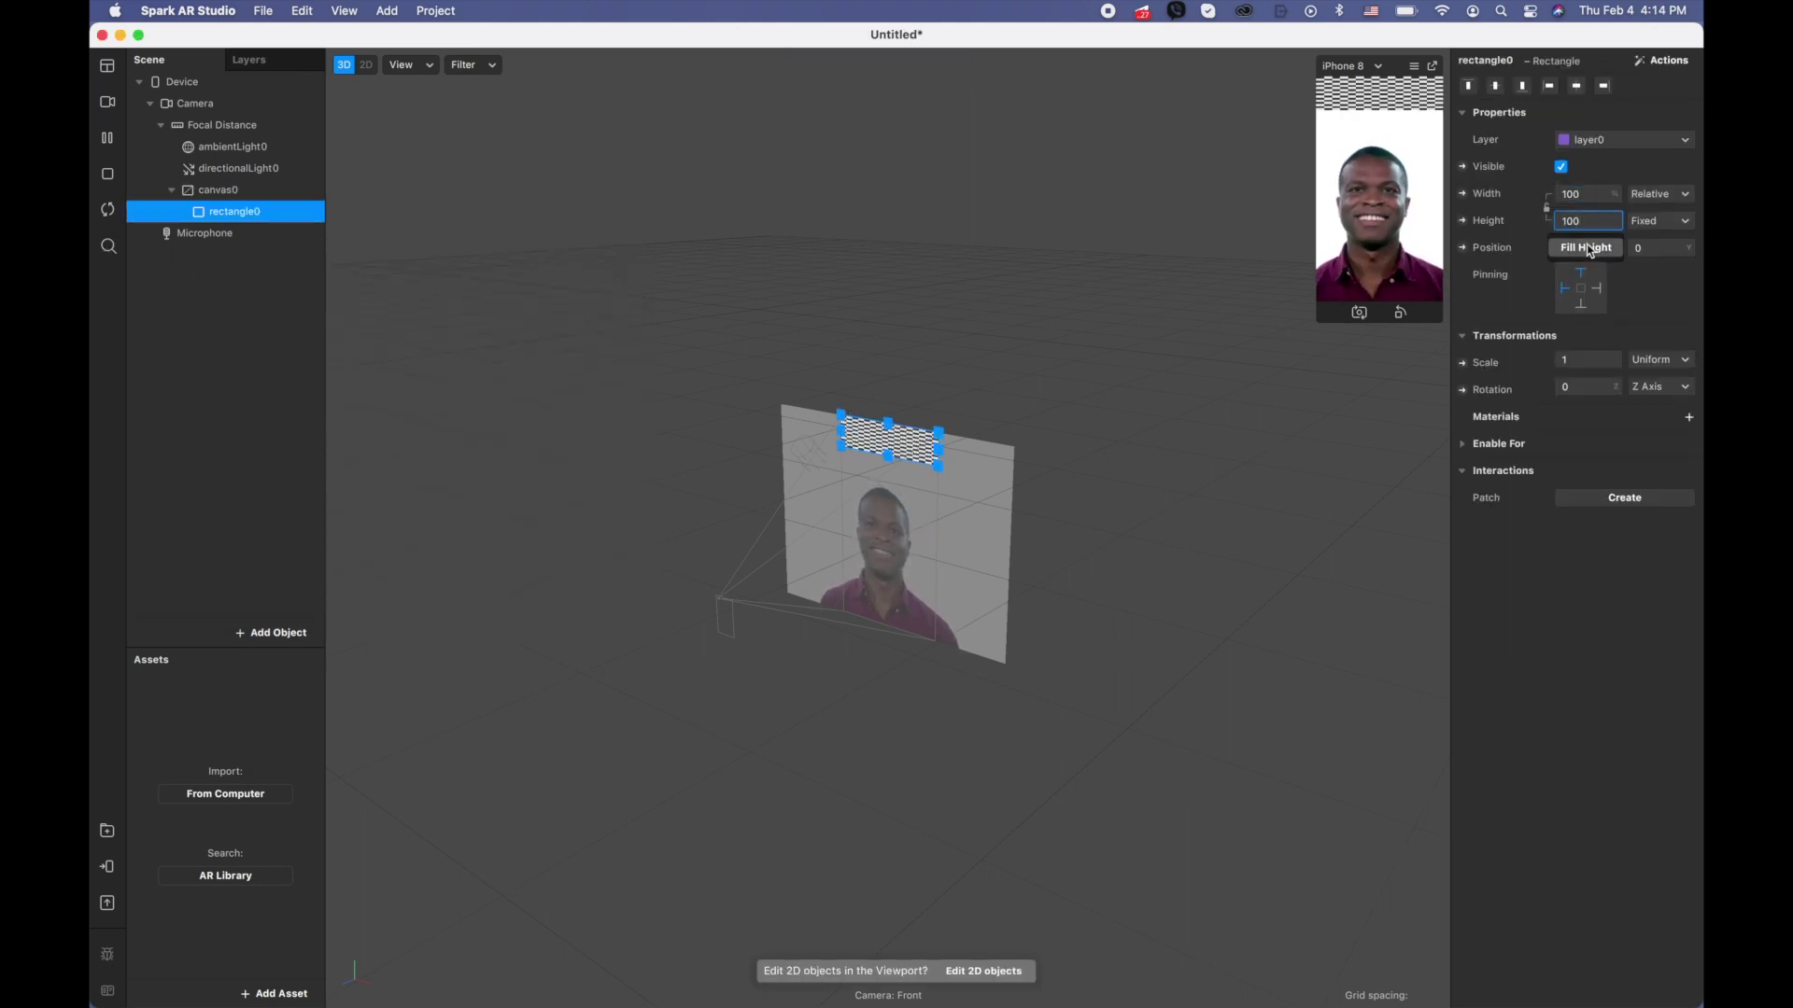
{"action": "left_click", "coordinate": [1590, 249]}
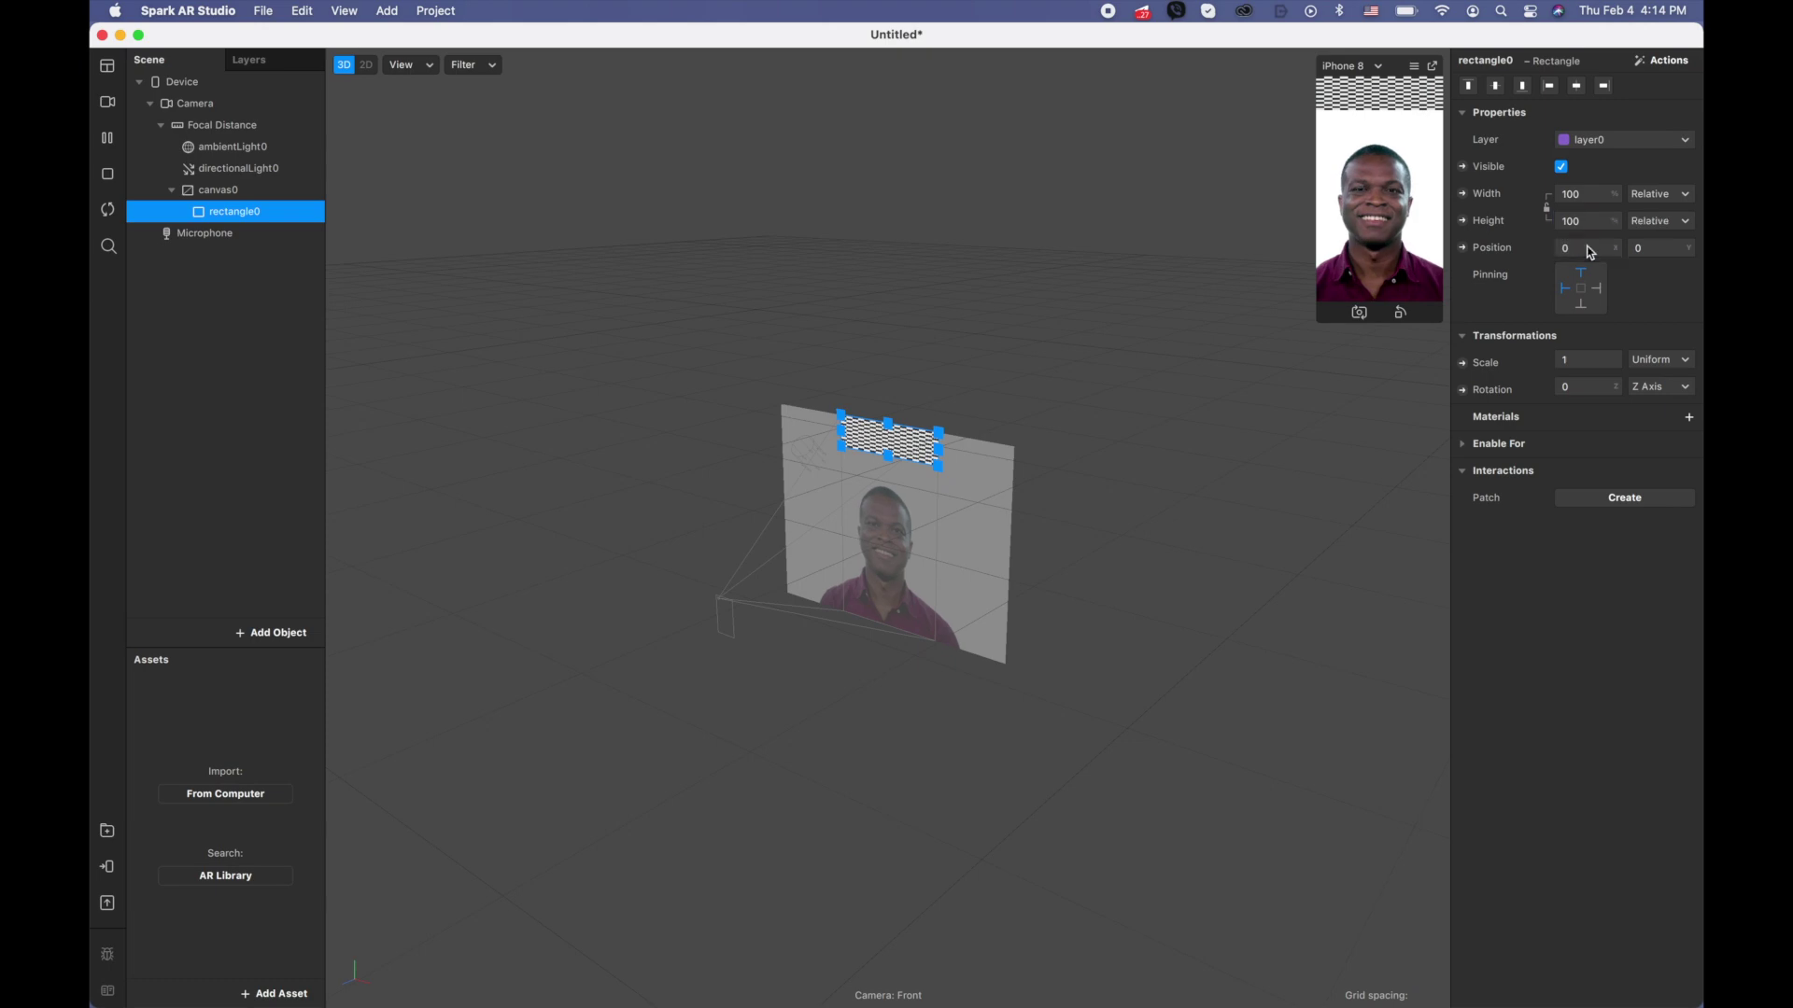
{"action": "double_click", "coordinate": [243, 213]}
{"action": "type", "text": "user"}
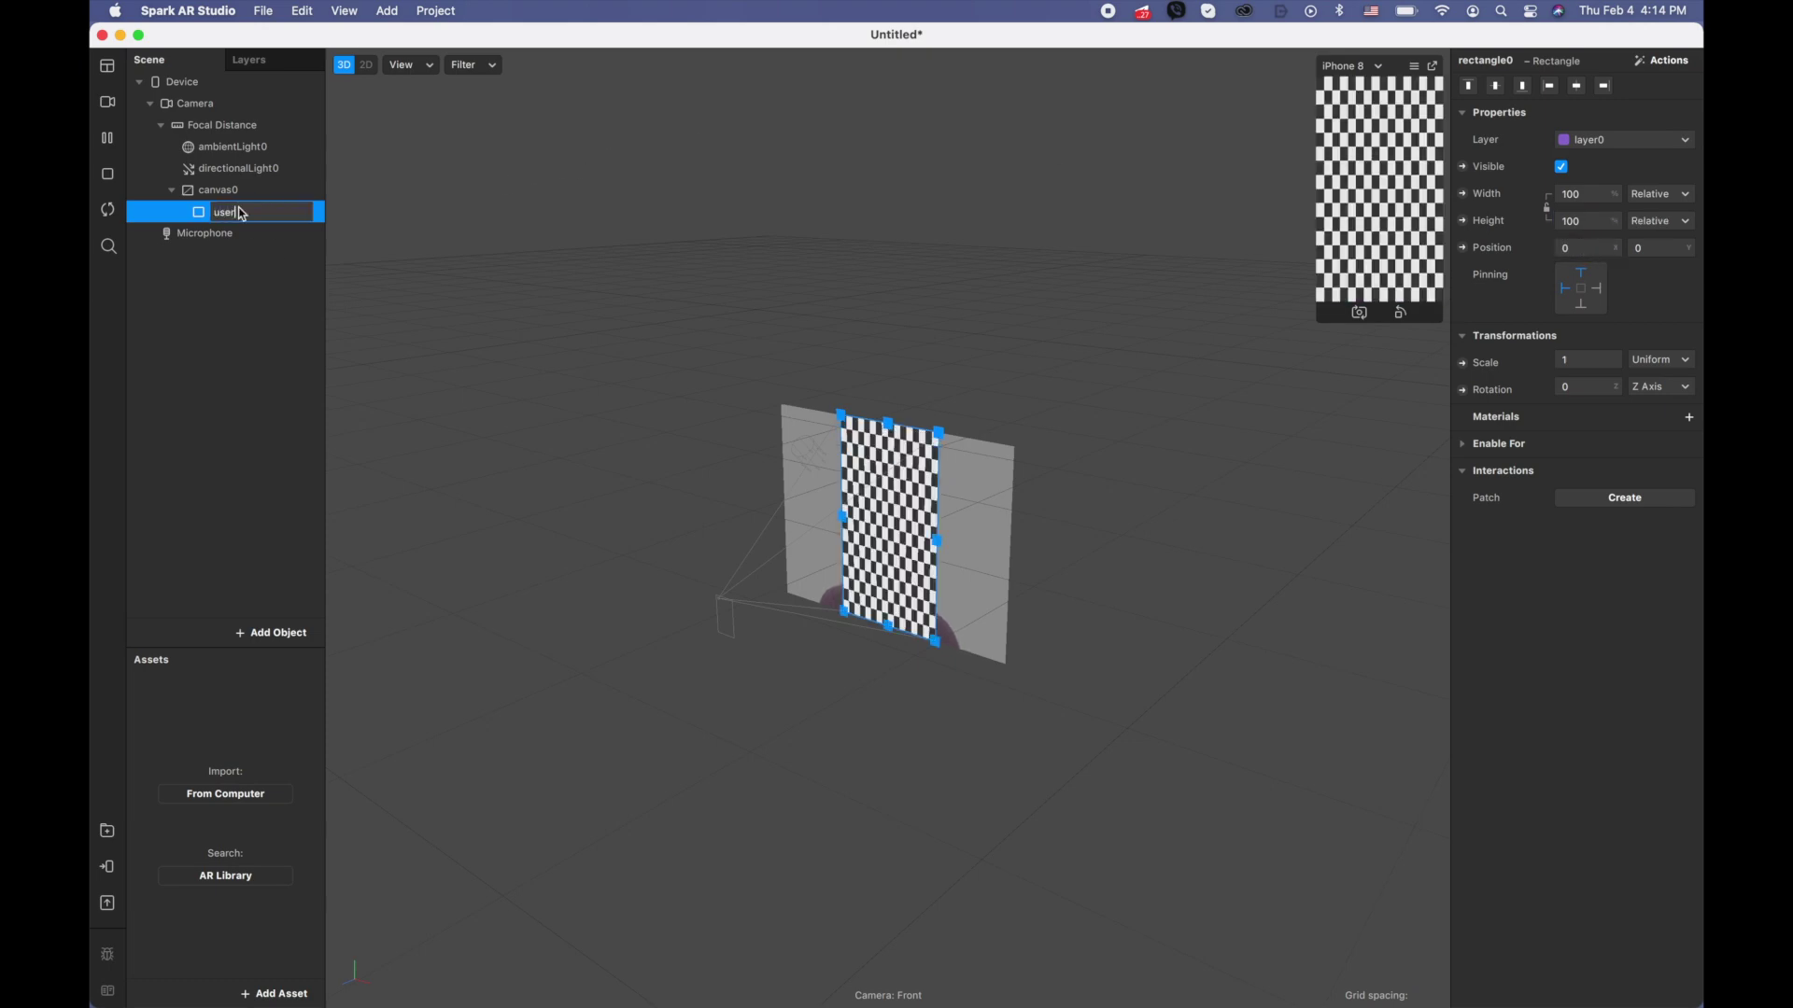
{"action": "left_click", "coordinate": [269, 335]}
Duplicate the user rectangle and rename the copy "BG".
{"action": "left_click", "coordinate": [259, 217]}
{"action": "right_click", "coordinate": [259, 216]}
{"action": "left_click", "coordinate": [308, 387]}
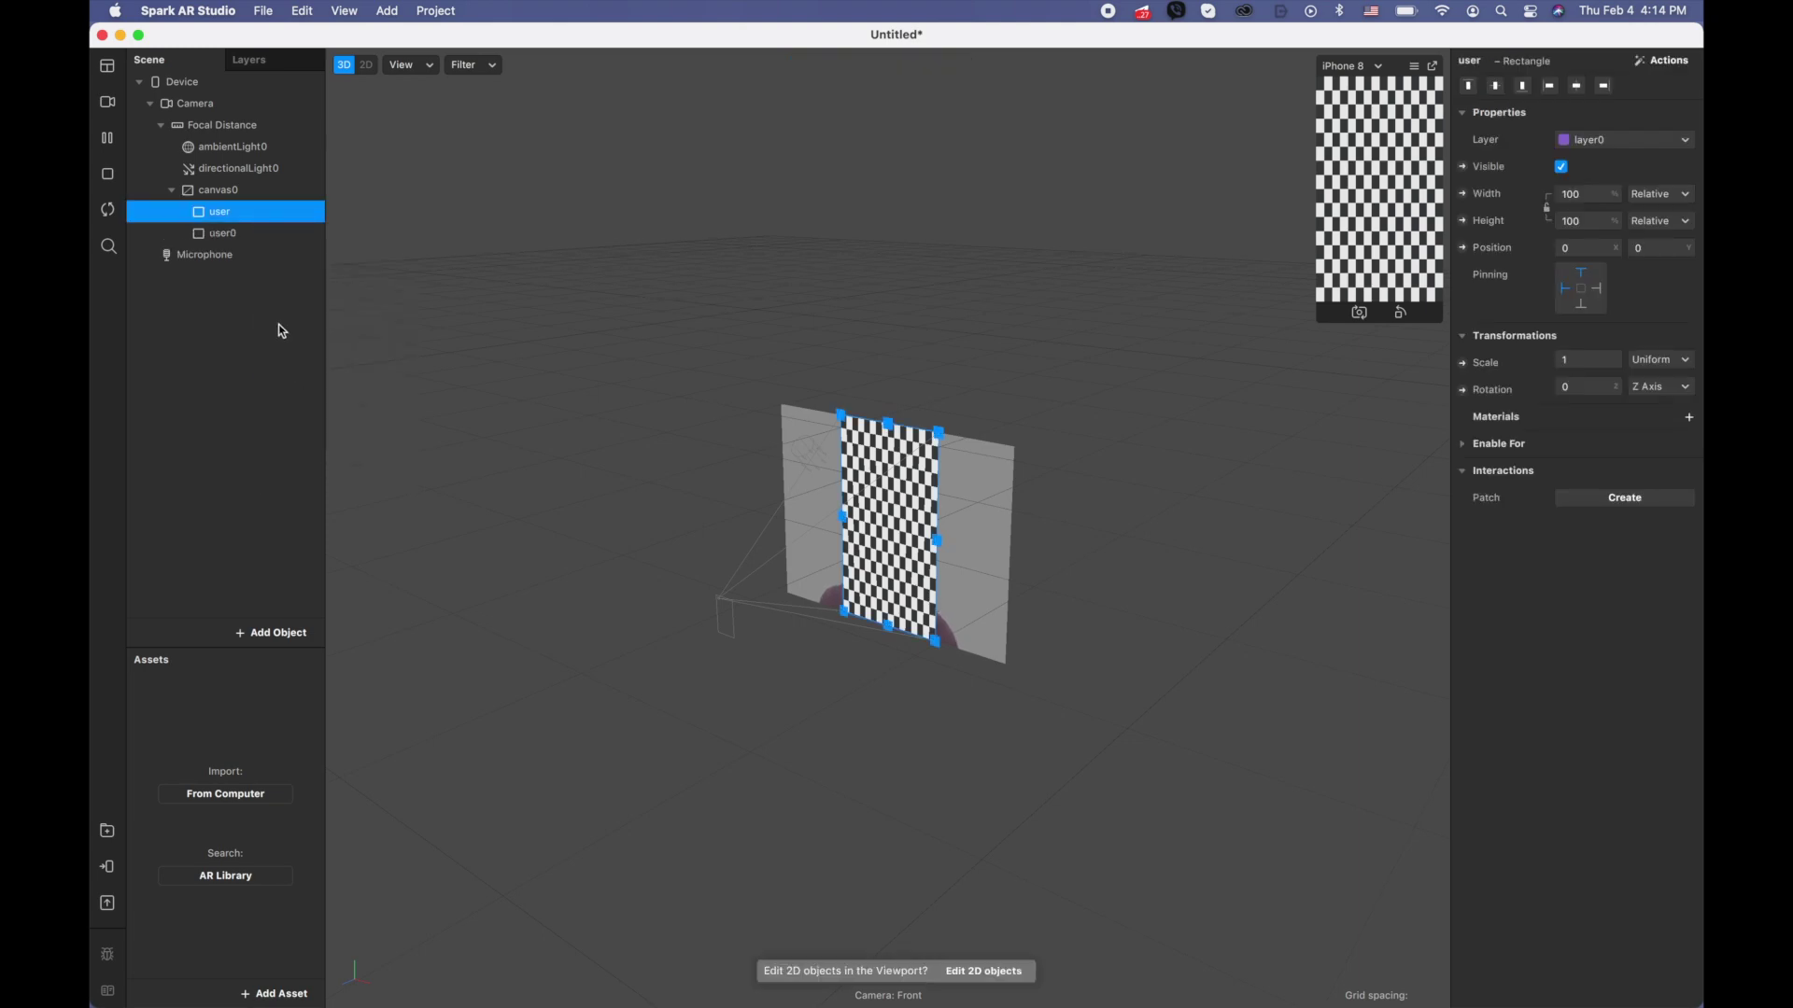
{"action": "left_click", "coordinate": [229, 235]}
{"action": "double_click", "coordinate": [233, 241]}
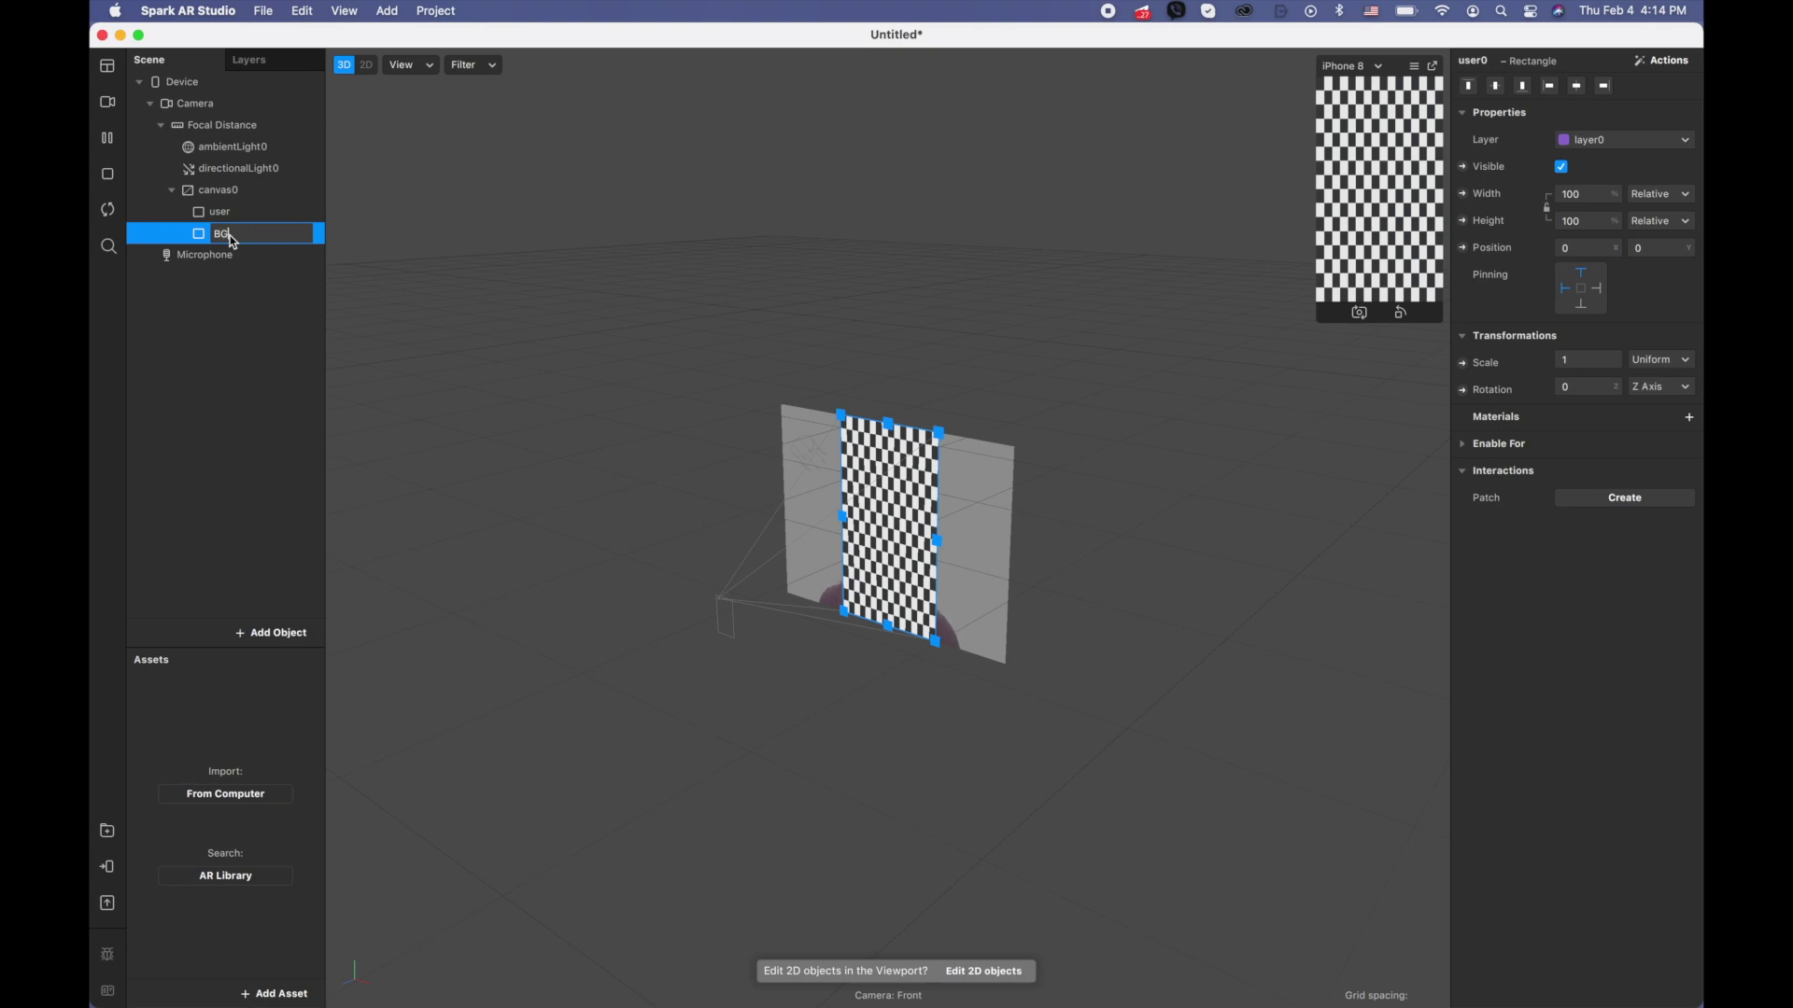
{"action": "left_click", "coordinate": [207, 308]}
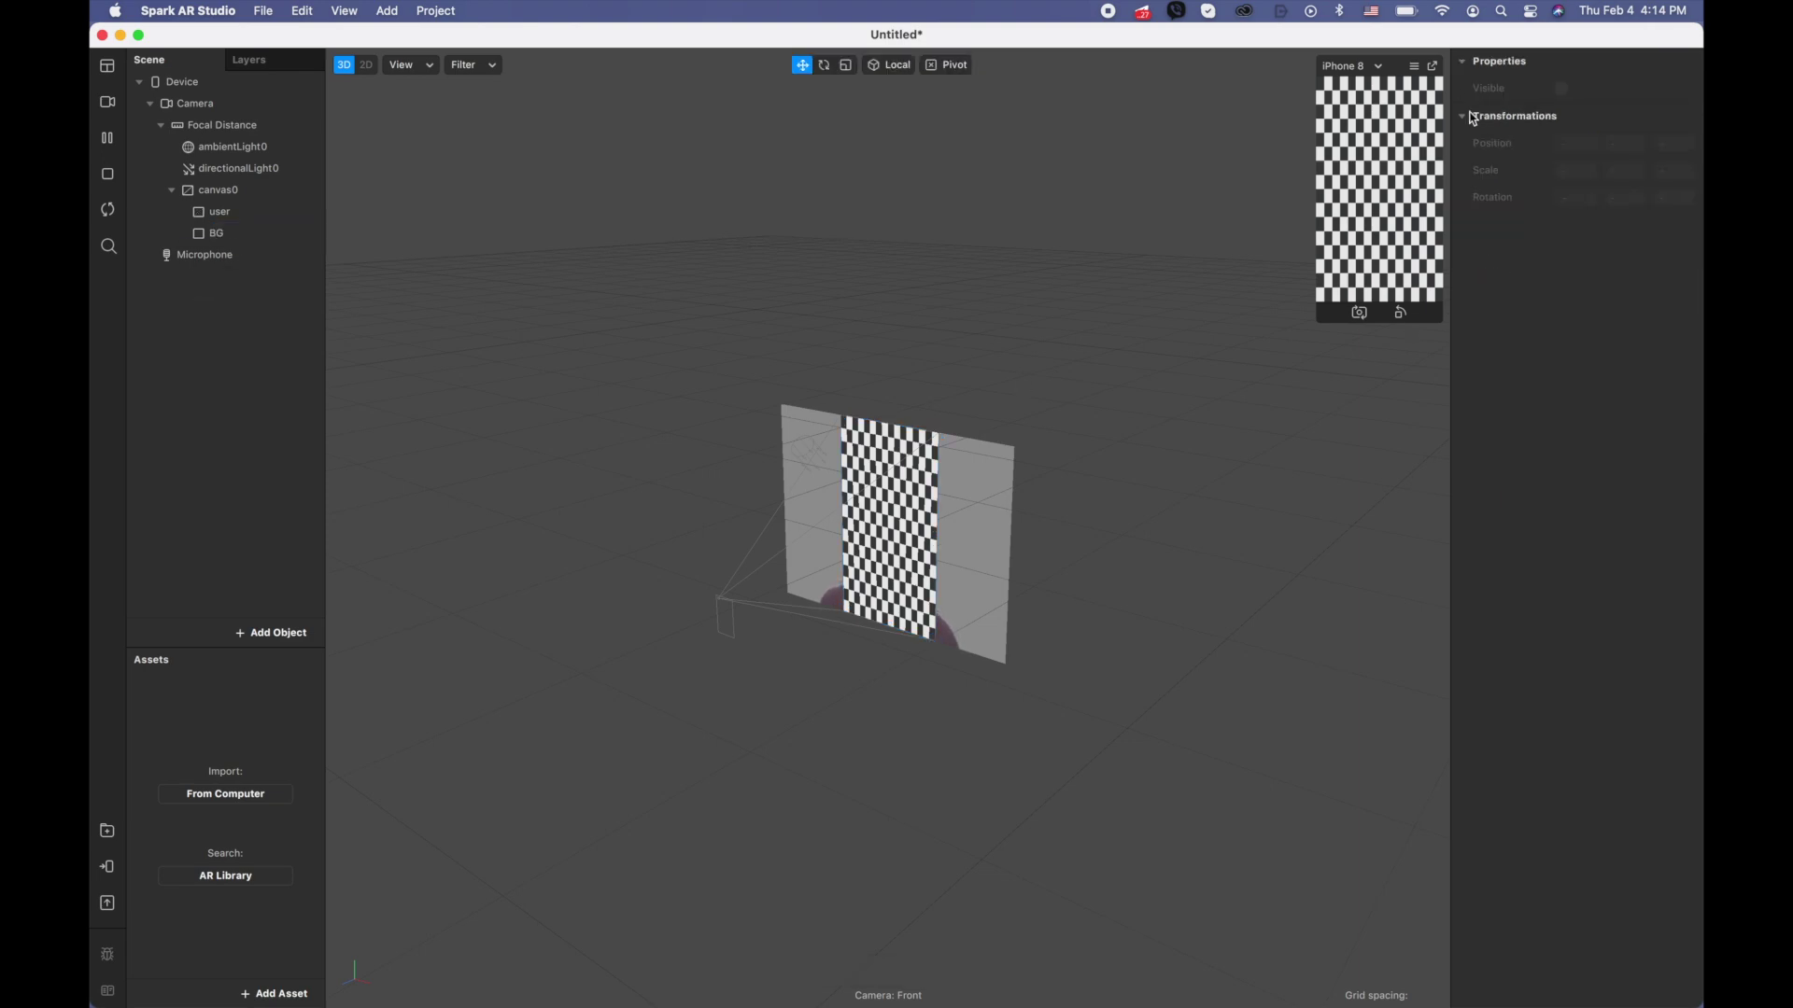
Create a new material for the user rectangle and rename the material "user".
{"action": "left_click", "coordinate": [258, 233]}
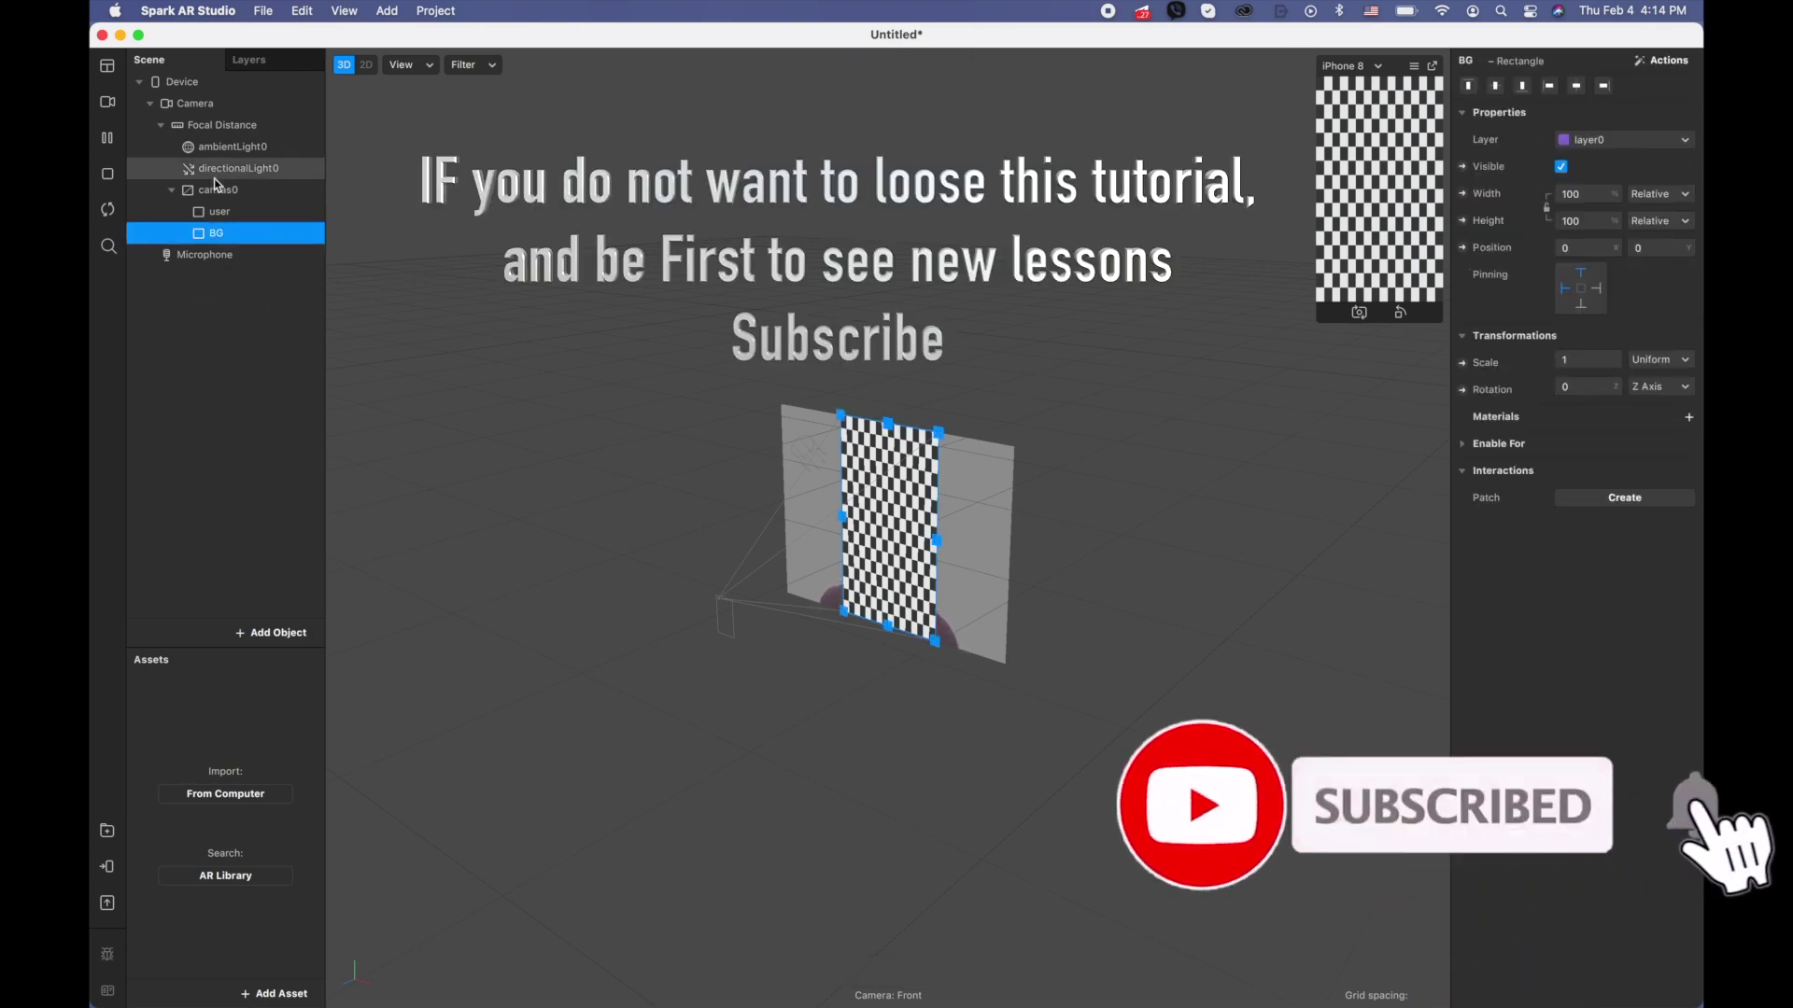
{"action": "left_click", "coordinate": [220, 211]}
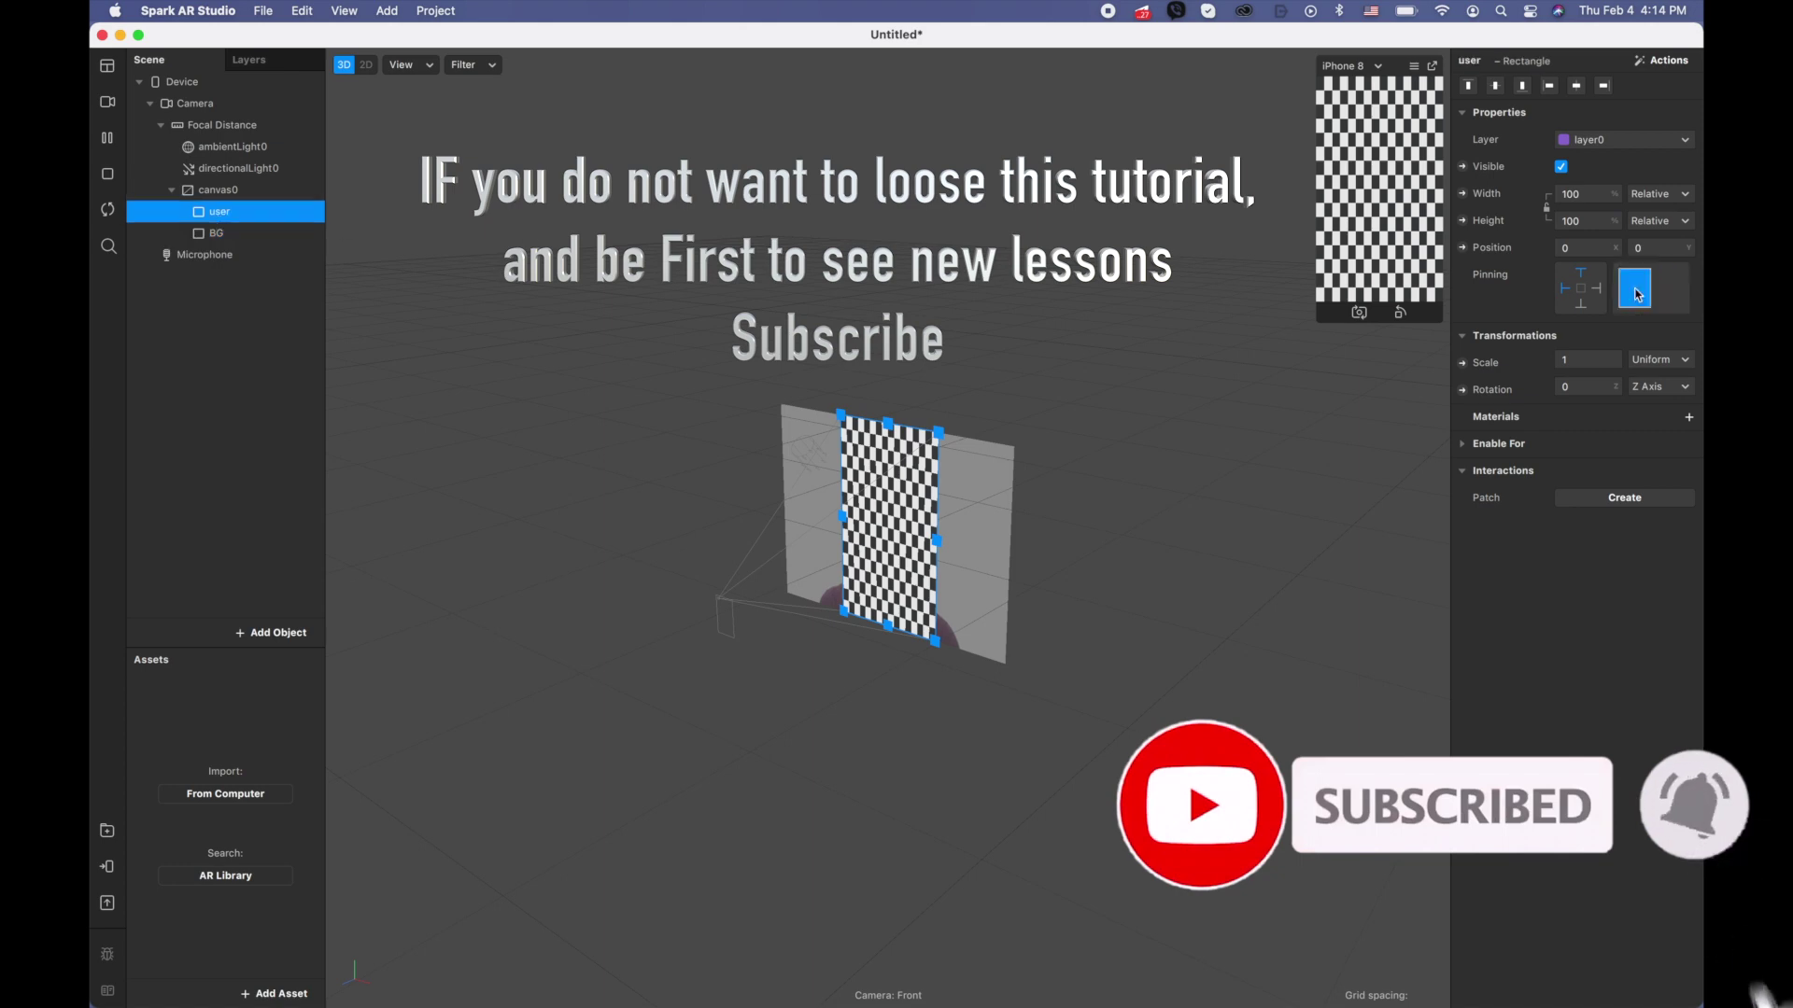
{"action": "left_click", "coordinate": [1689, 419]}
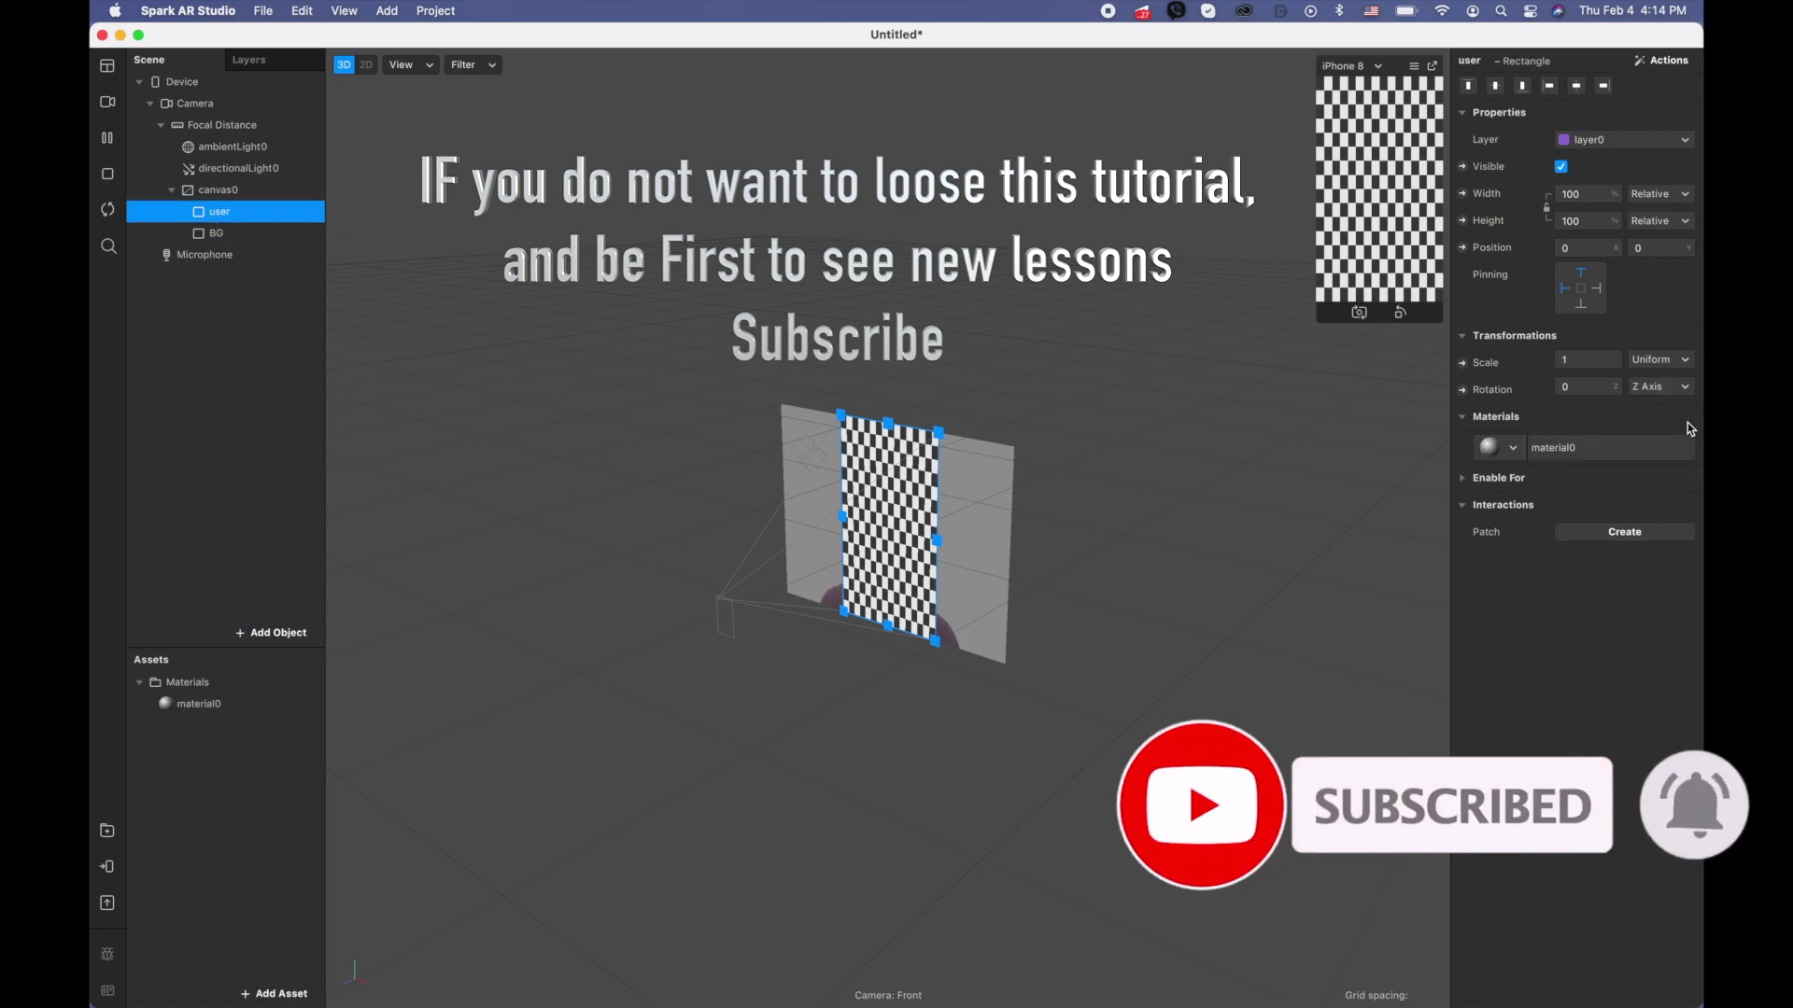
{"action": "double_click", "coordinate": [206, 705]}
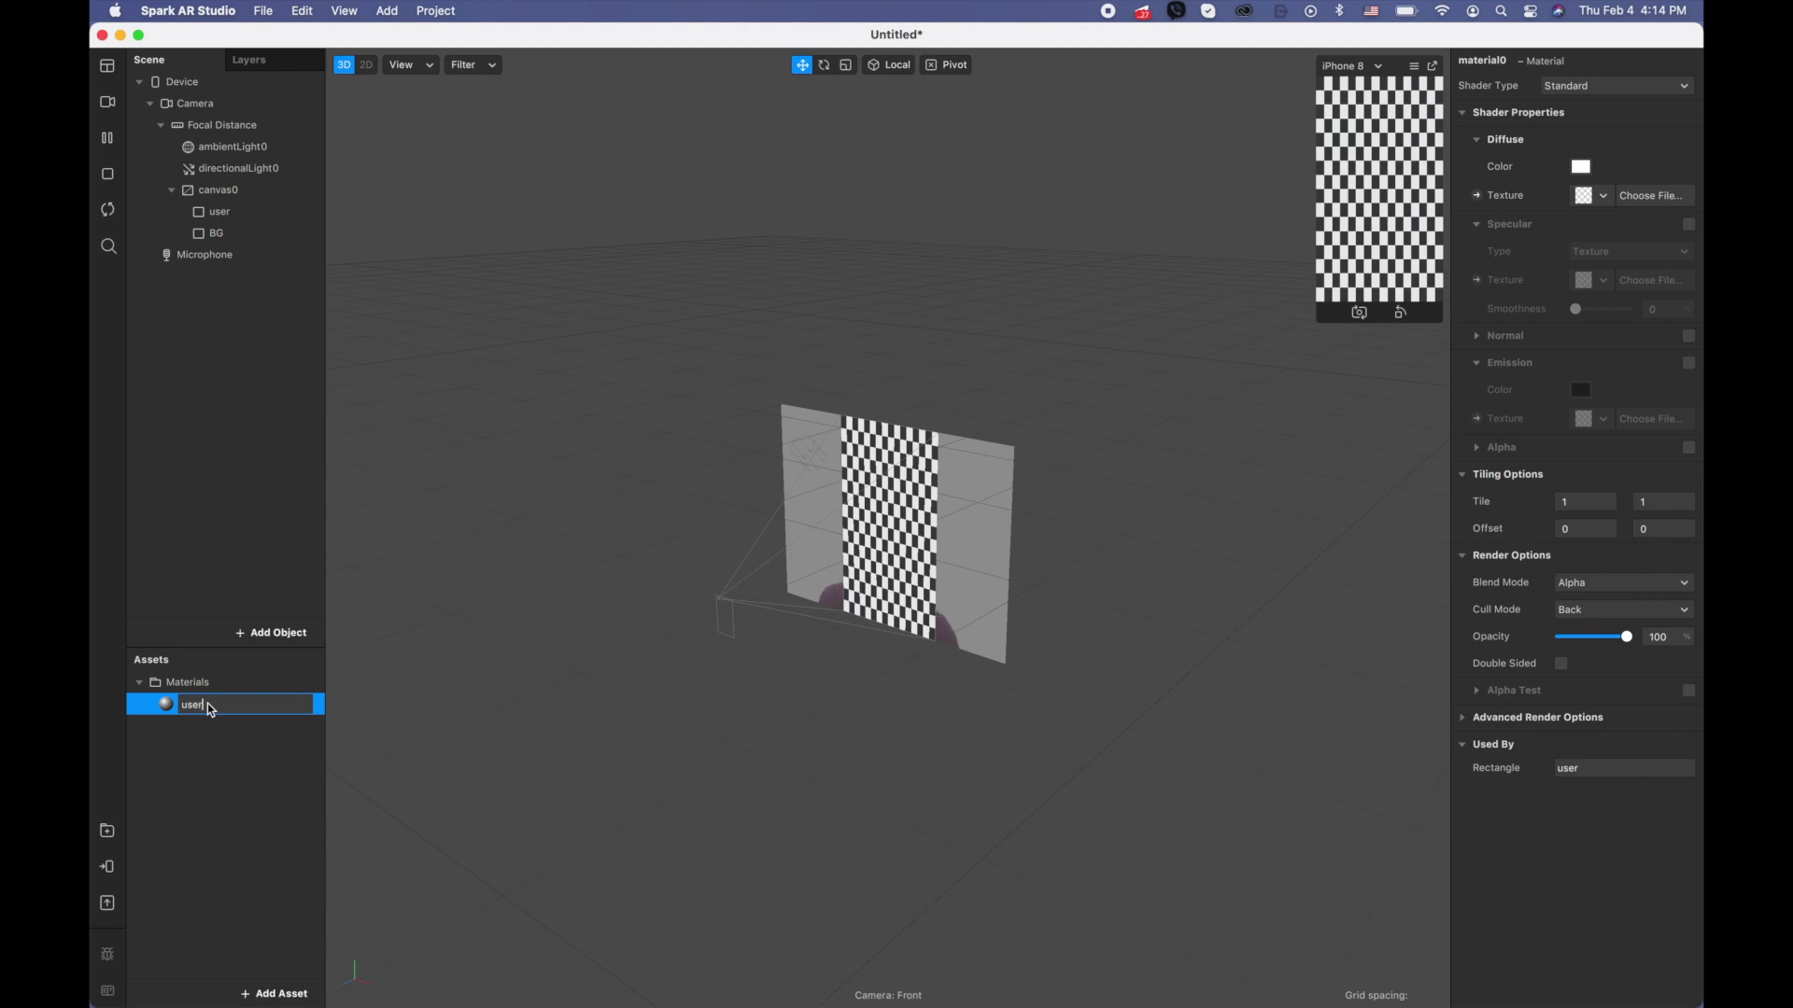
{"action": "left_click", "coordinate": [239, 793]}
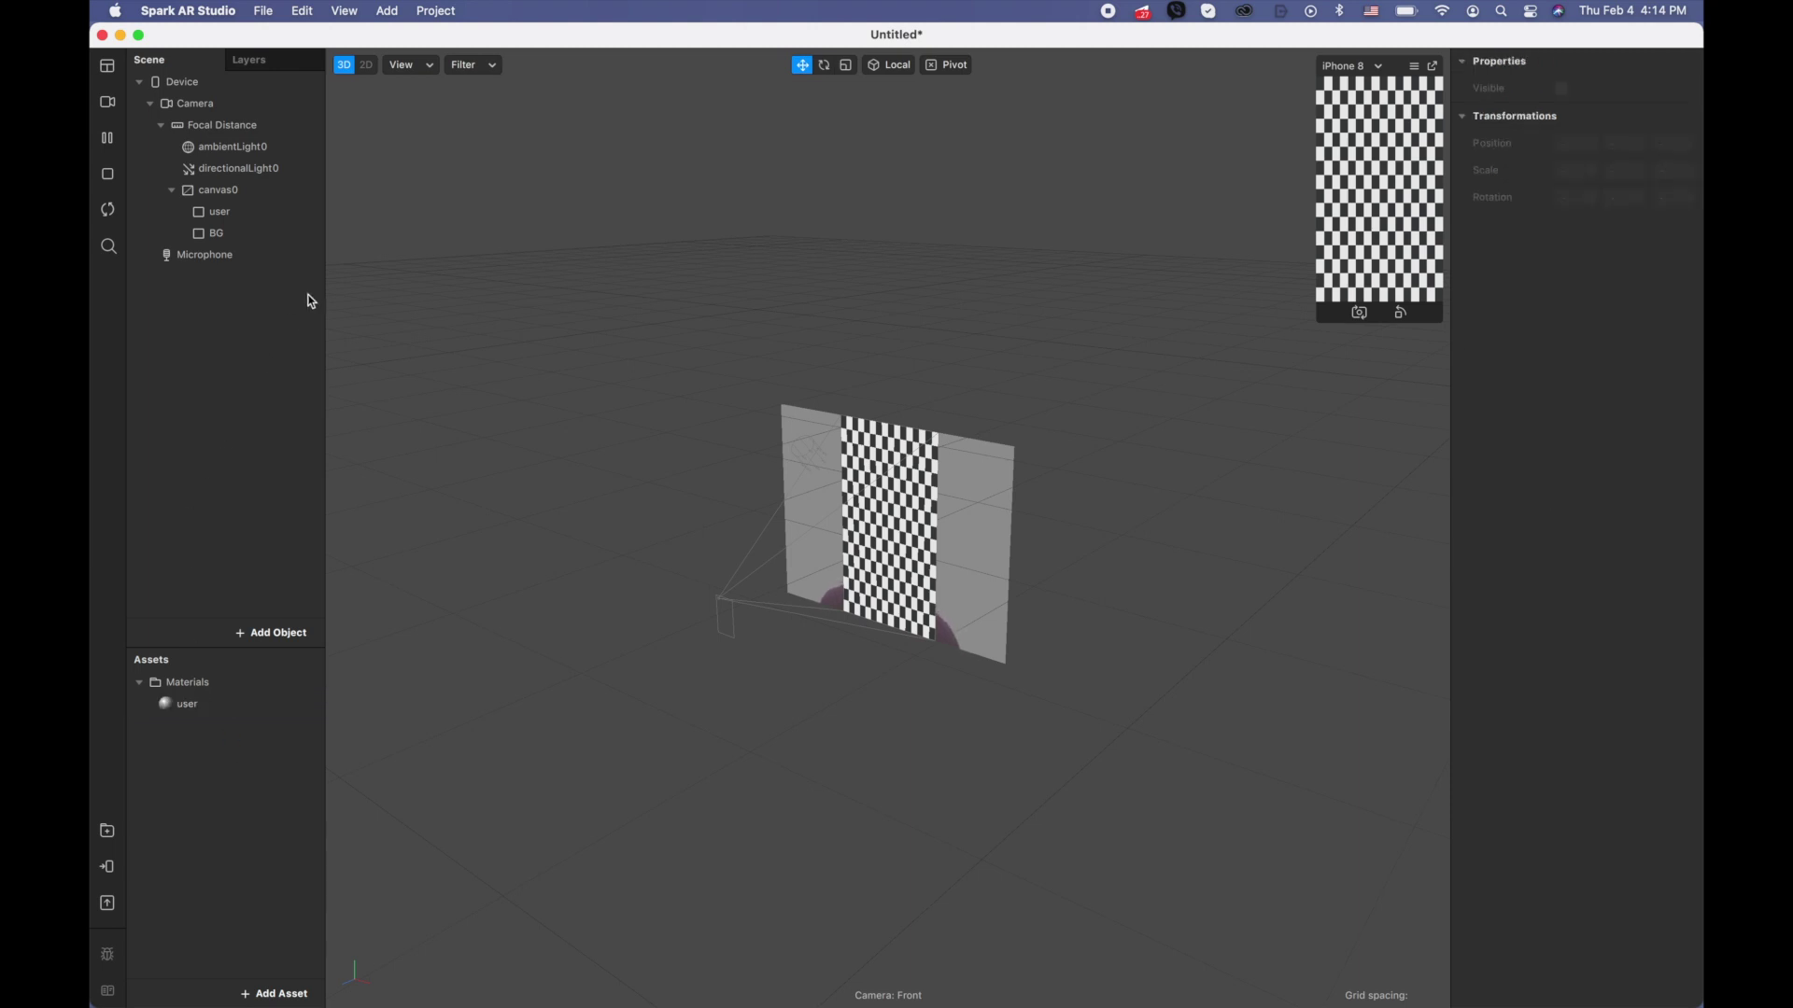
Create a new material for the BG rectangle and rename the material "BG".
{"action": "left_click", "coordinate": [269, 244]}
{"action": "left_click", "coordinate": [1691, 418]}
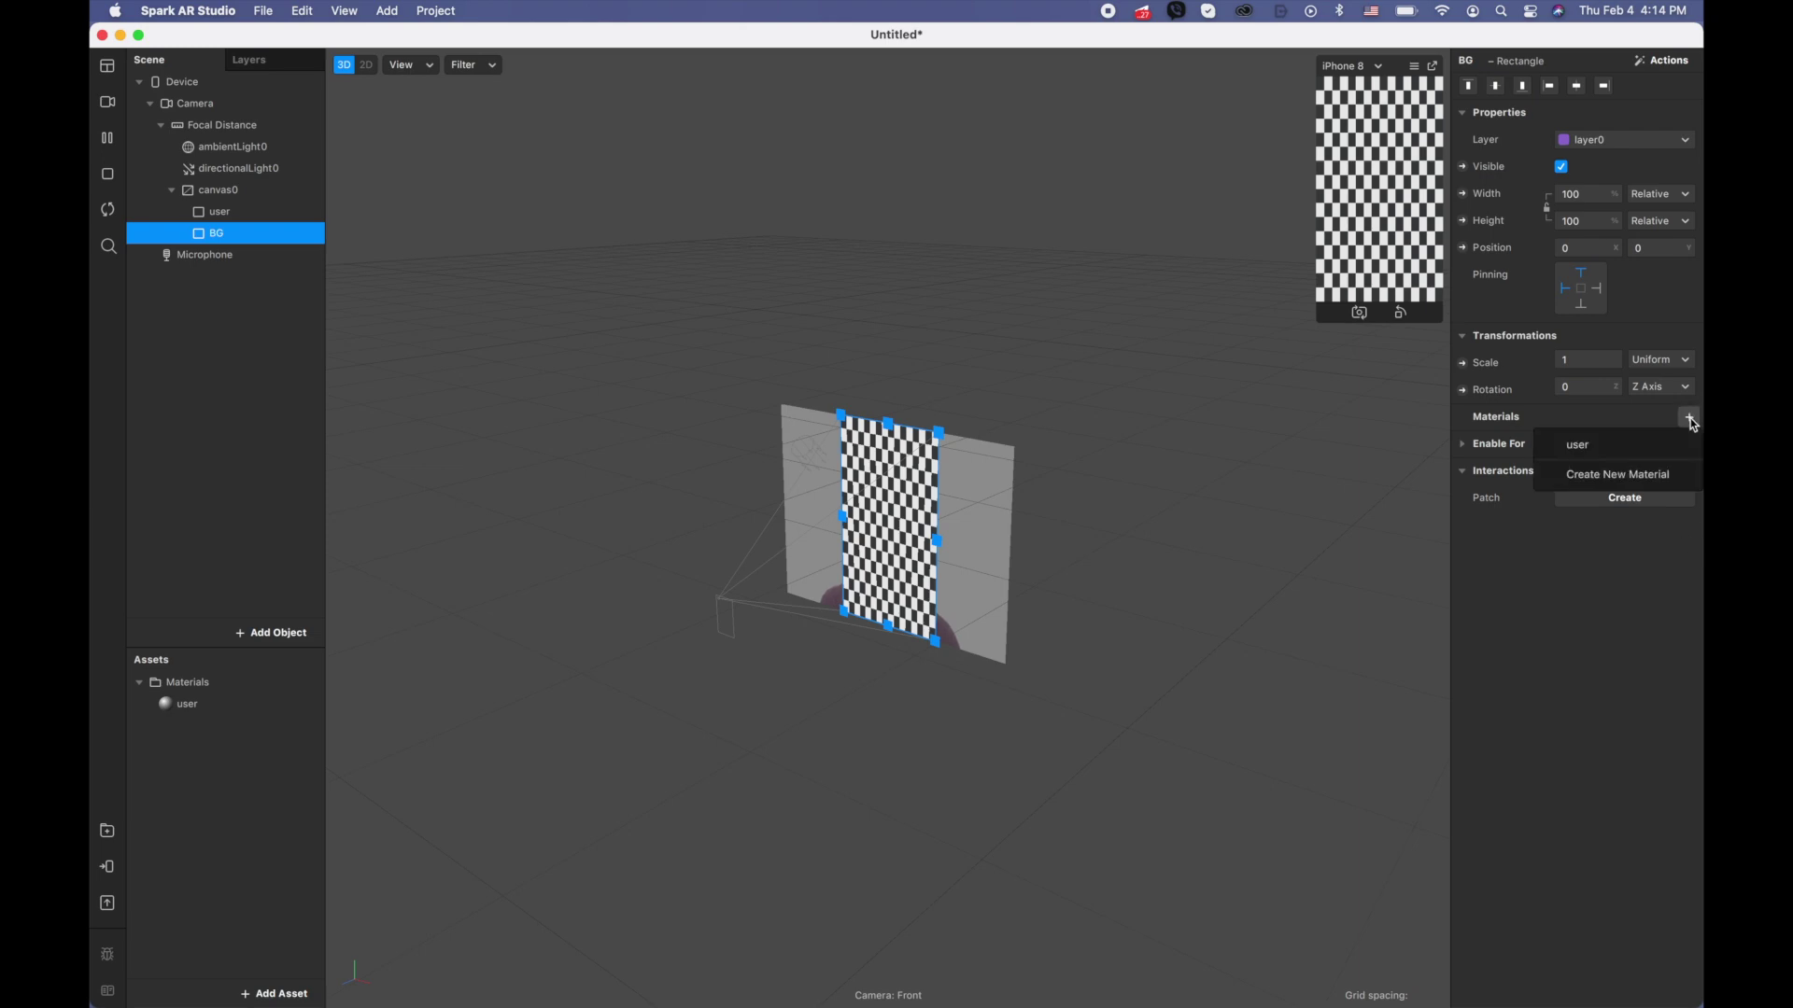
{"action": "left_click", "coordinate": [1645, 470]}
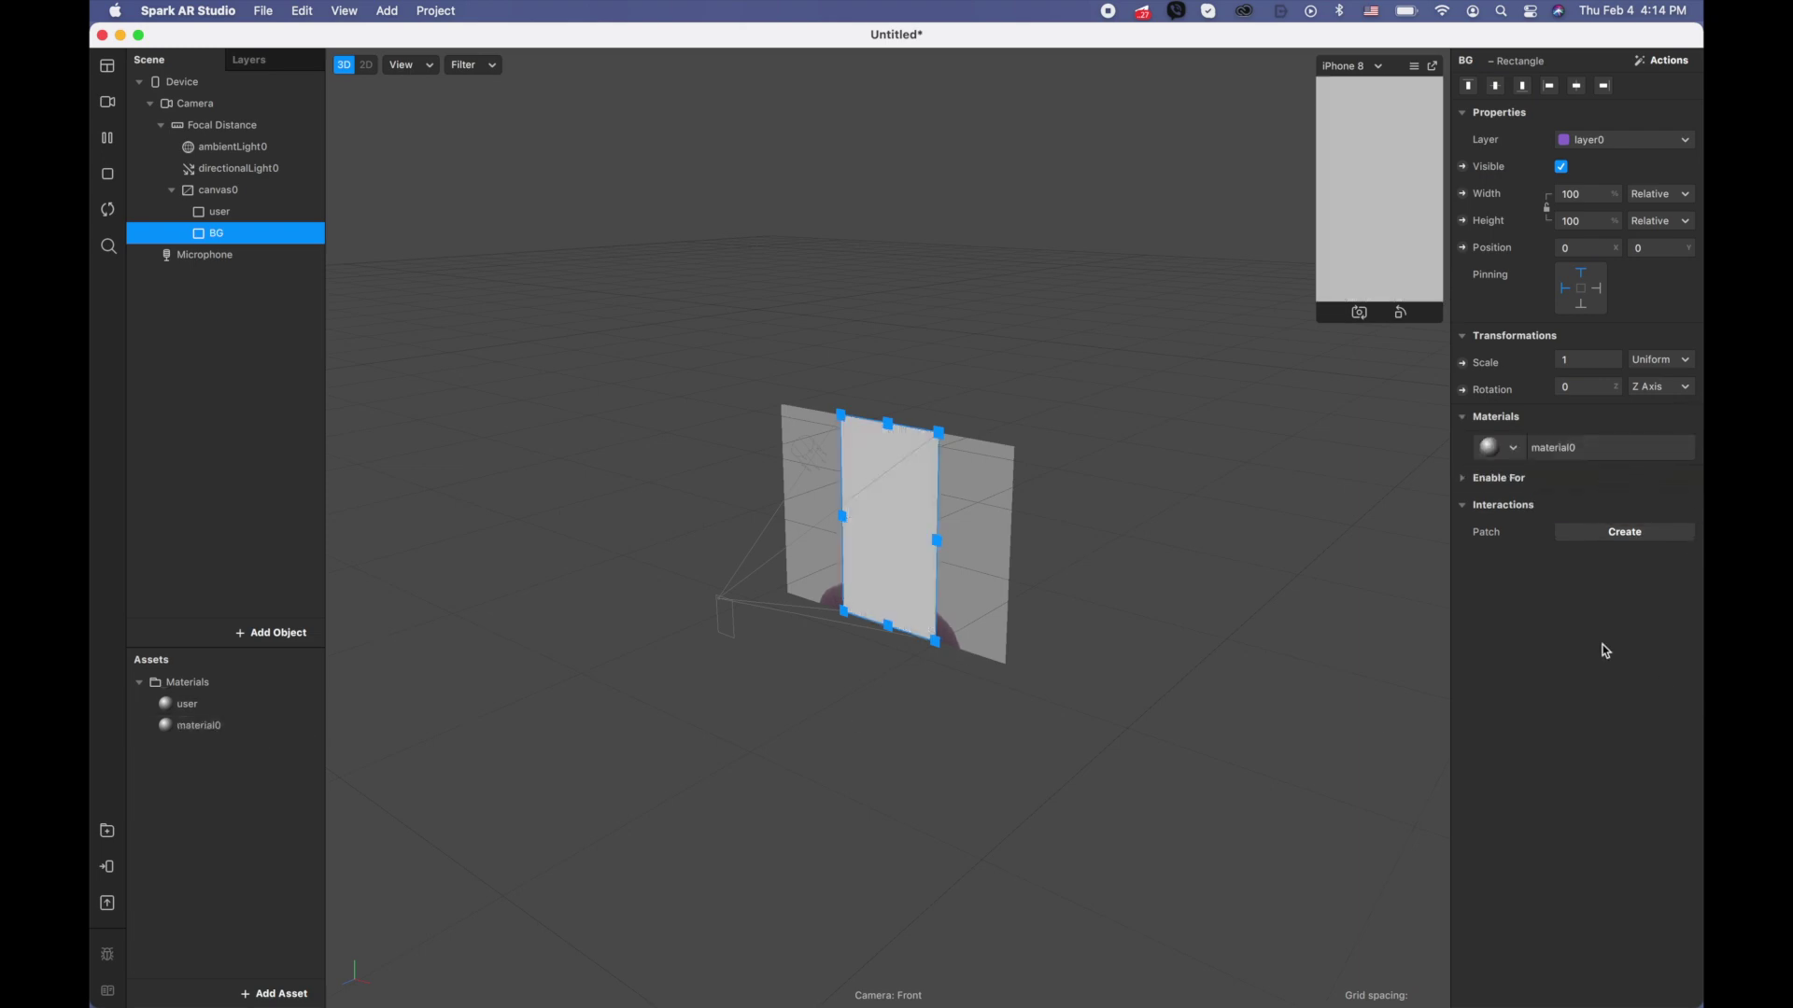
{"action": "double_click", "coordinate": [199, 728]}
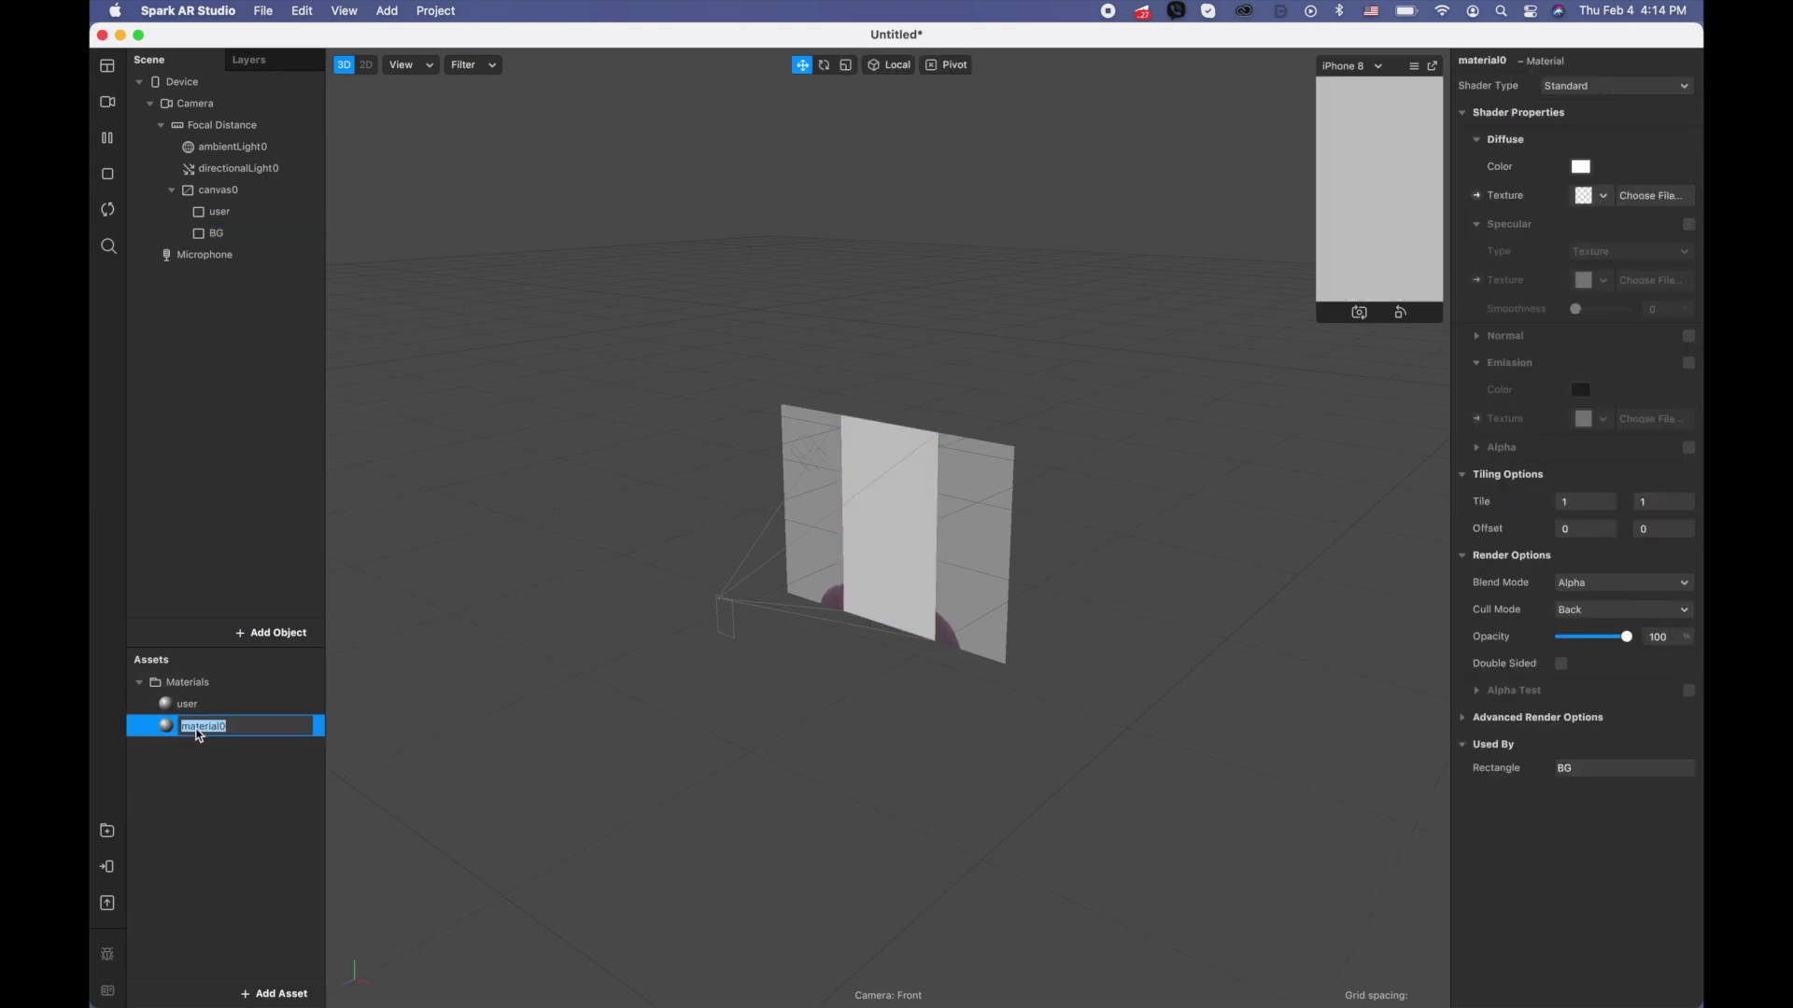
{"action": "type", "text": "BG"}
{"action": "left_click", "coordinate": [227, 853]}
Assign the user rectangle to a newly created layer.
{"action": "left_click", "coordinate": [241, 707]}
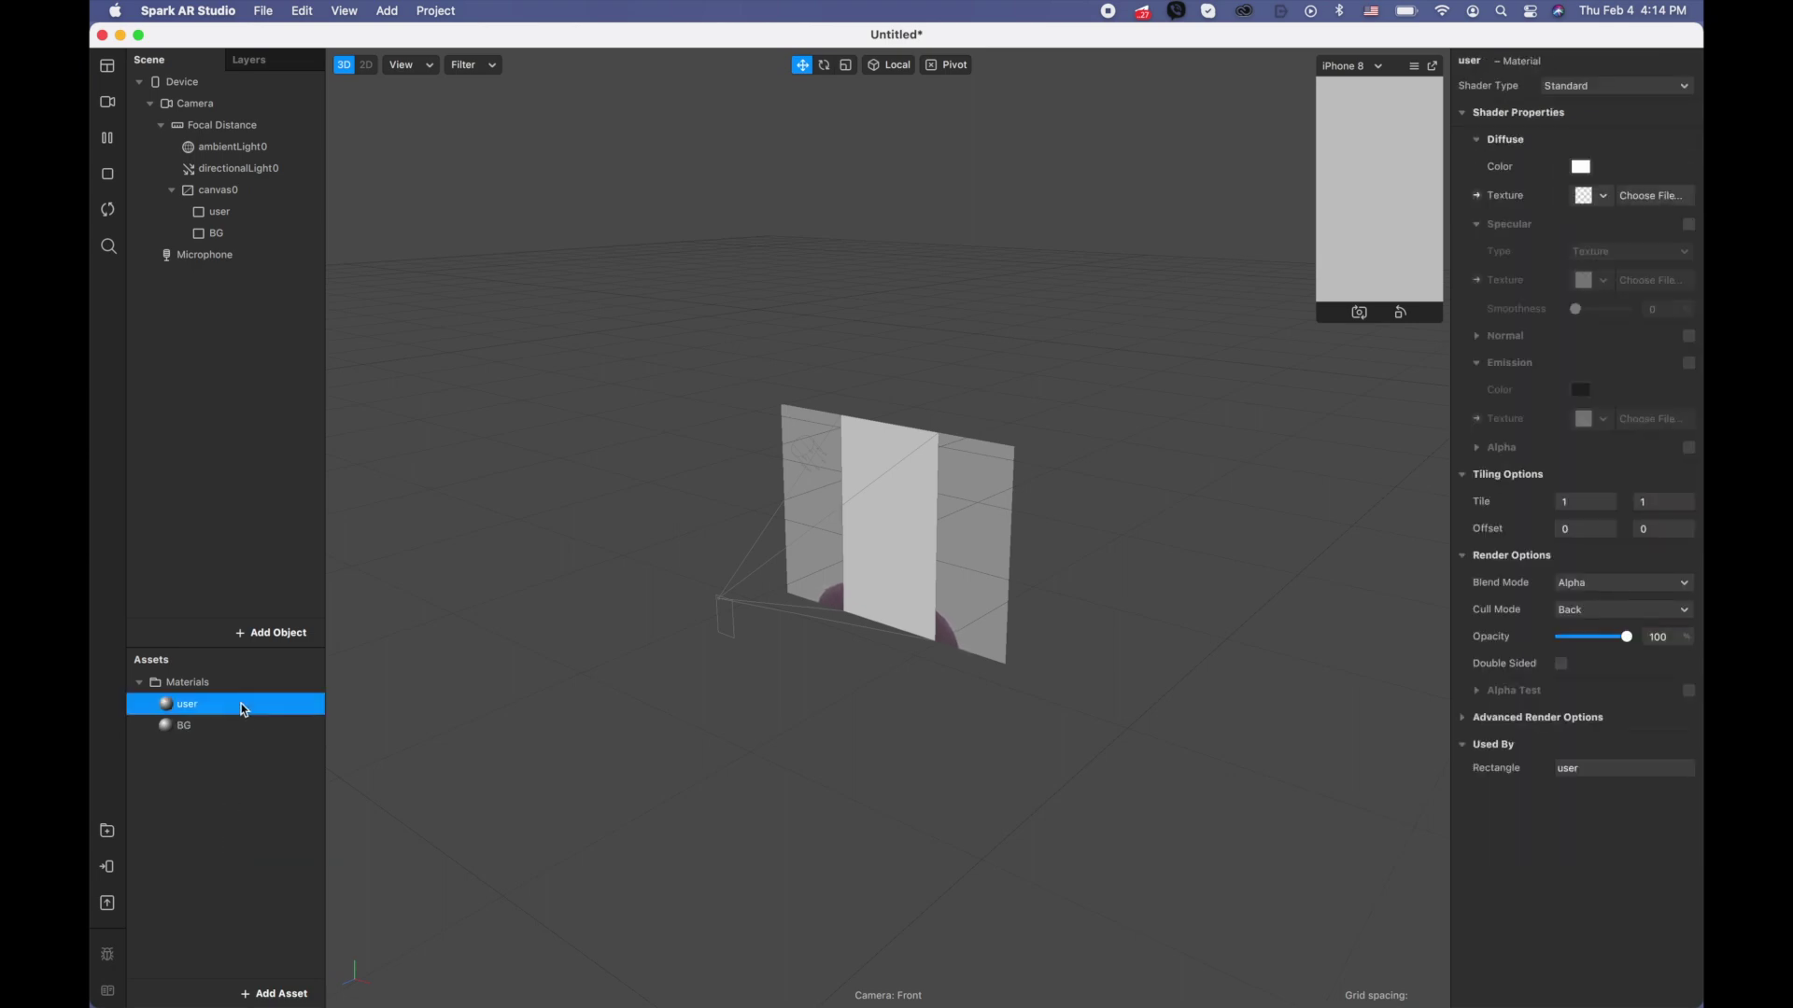
{"action": "left_click", "coordinate": [279, 221]}
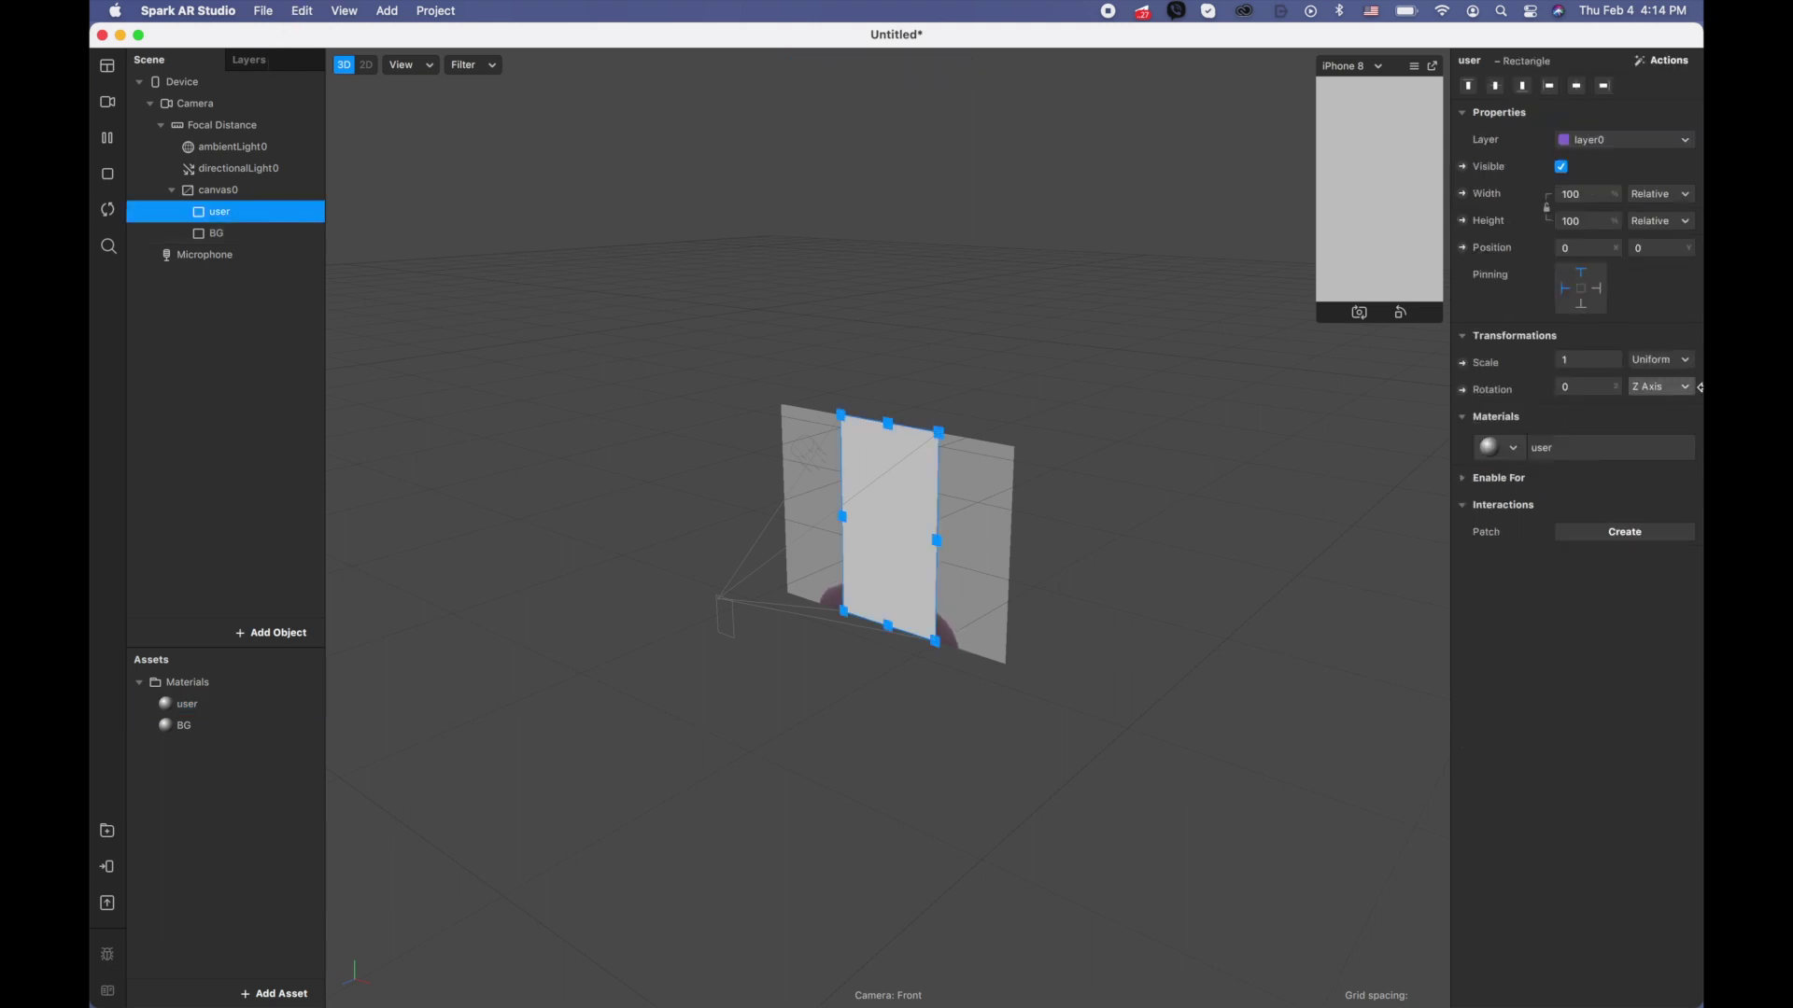
{"action": "left_click", "coordinate": [1641, 146]}
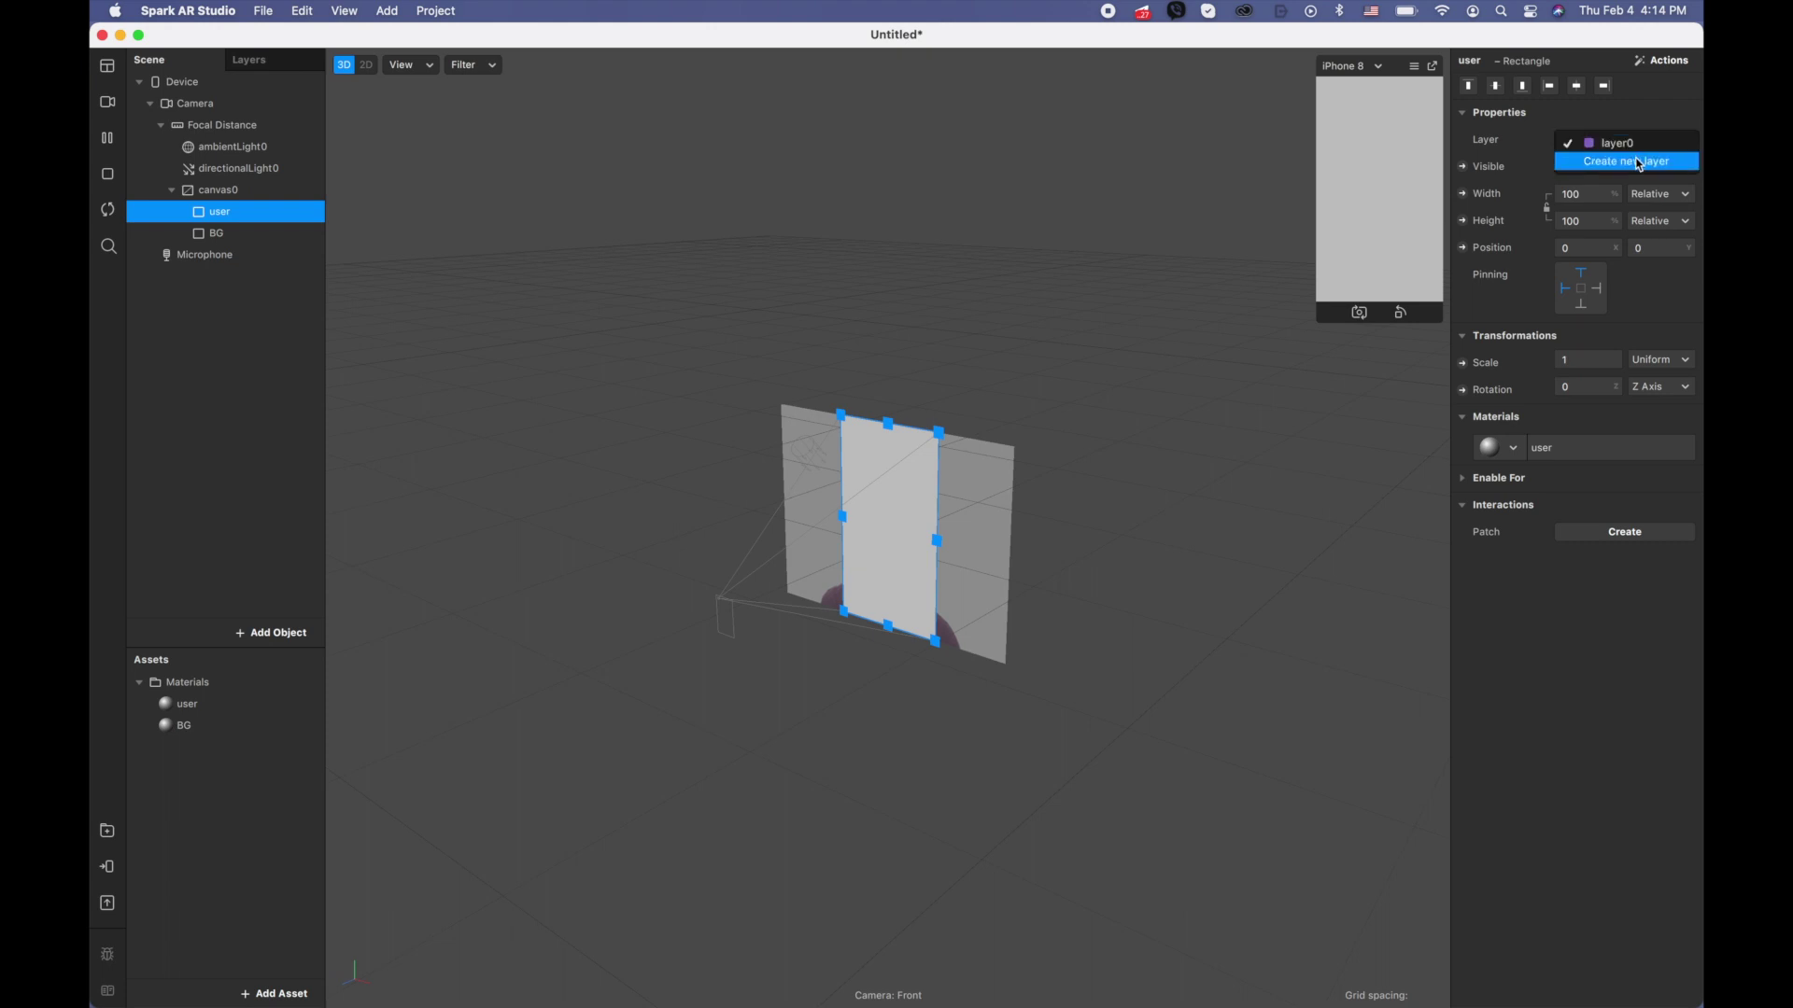
{"action": "left_click", "coordinate": [1638, 164]}
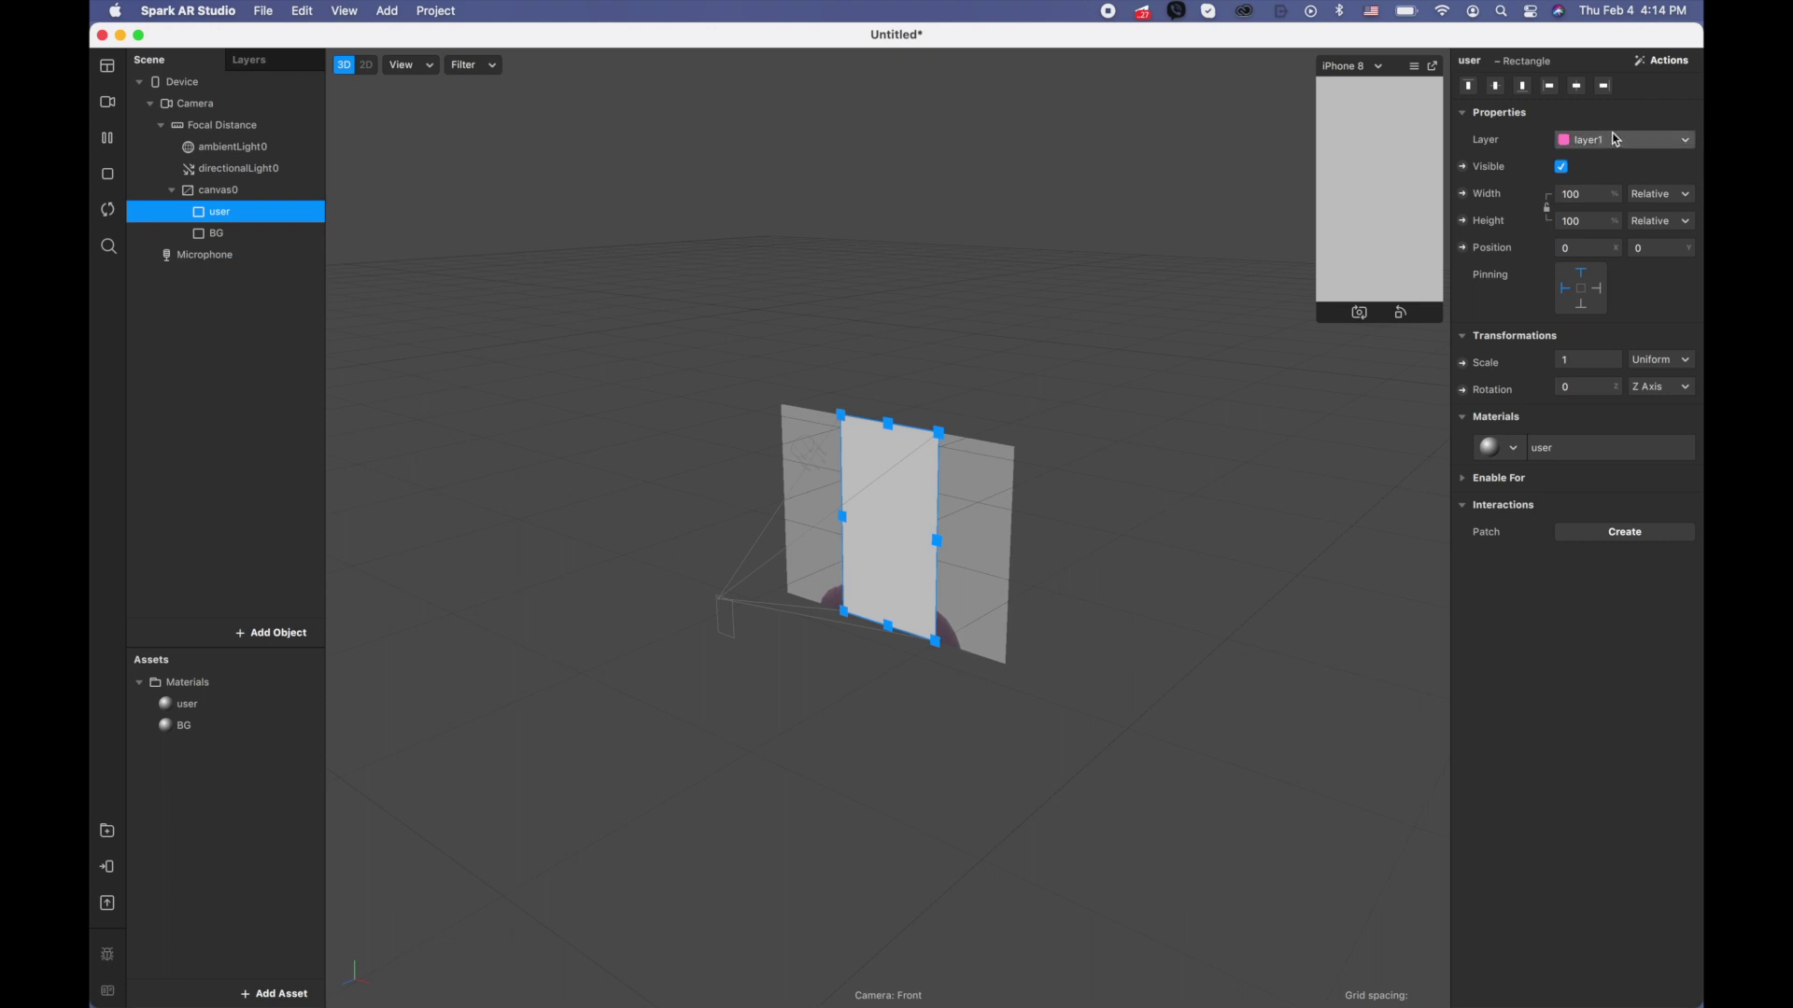
Rename layer0 to "bg" and layer1 to "user", and check the layer assigned to each rectangle.
{"action": "left_click", "coordinate": [250, 60]}
{"action": "double_click", "coordinate": [179, 105]}
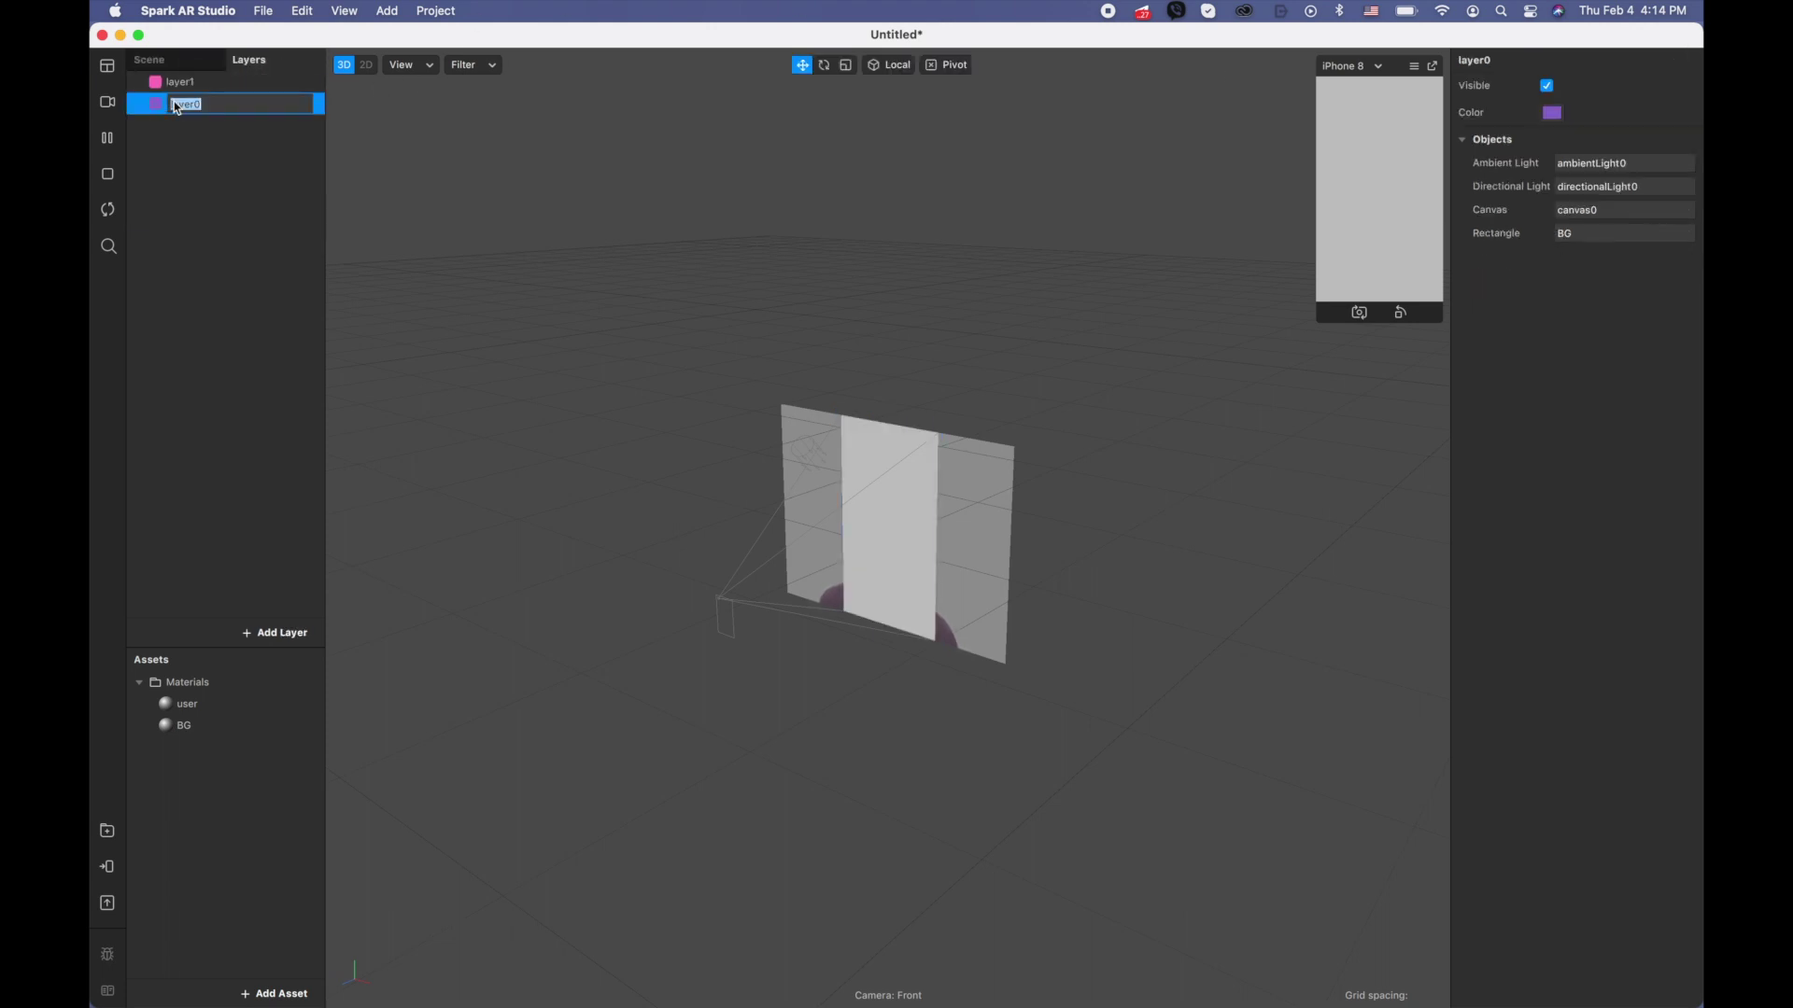
{"action": "type", "text": "bg"}
{"action": "double_click", "coordinate": [253, 81]}
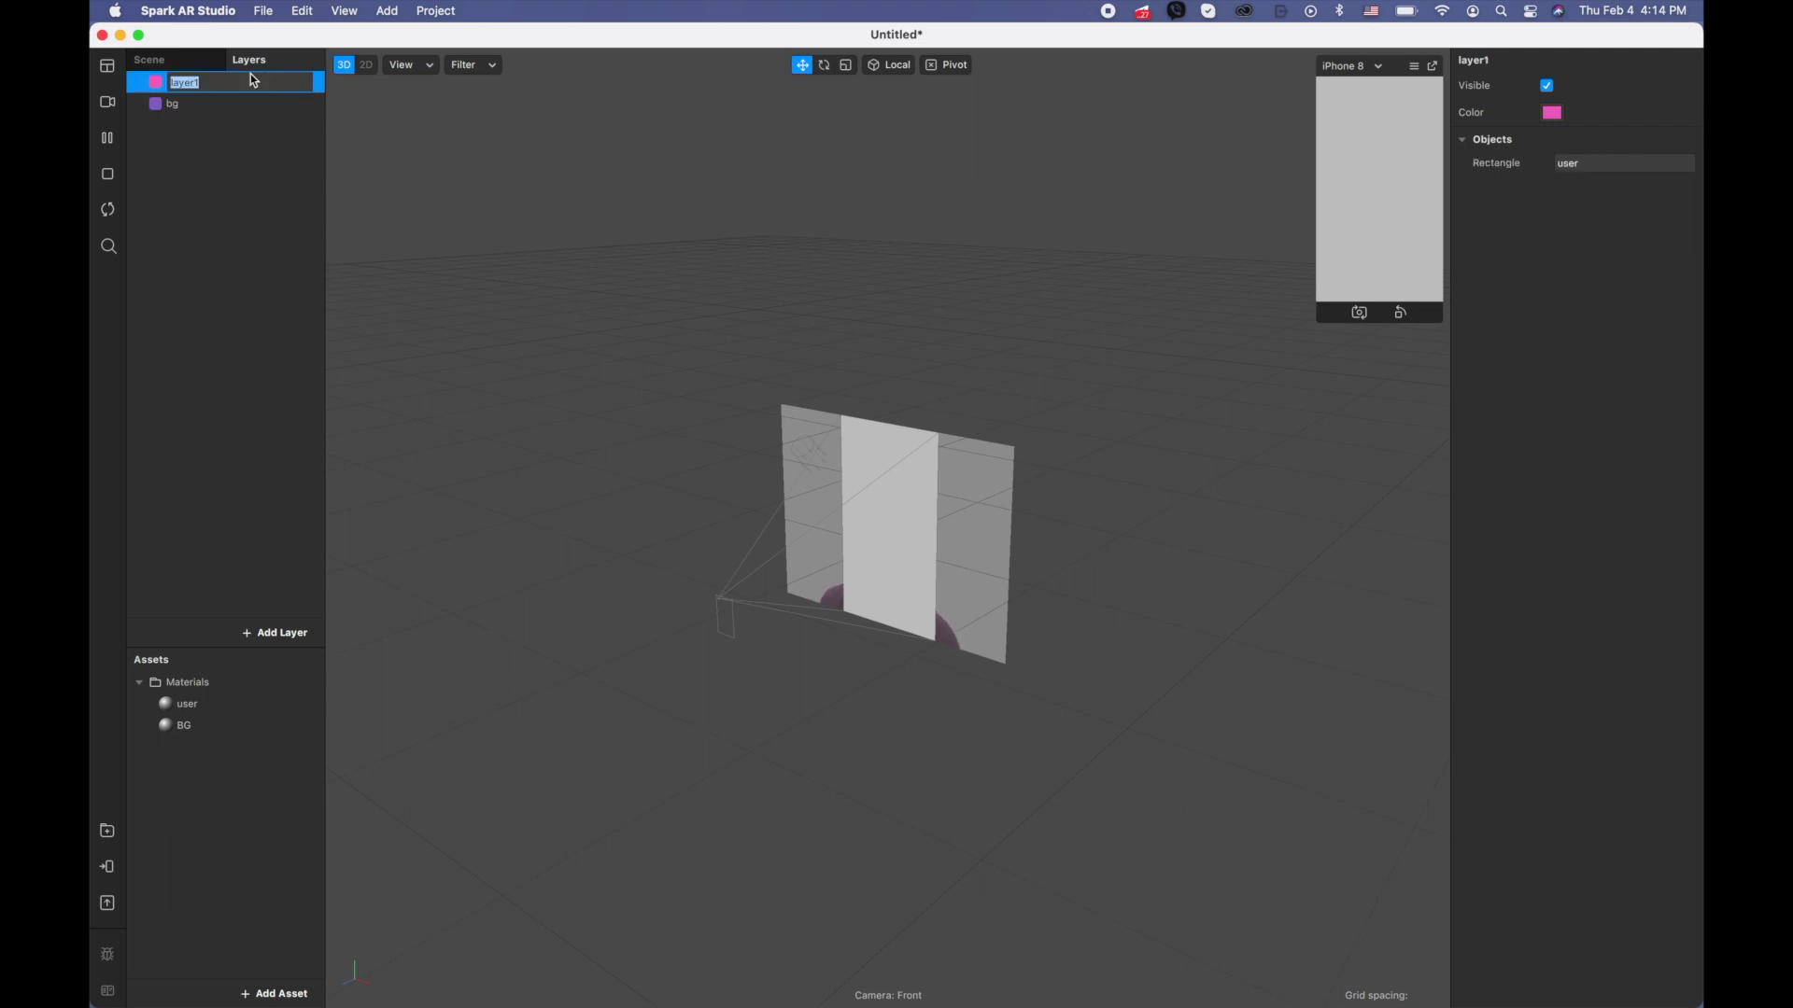
{"action": "type", "text": "user"}
{"action": "left_click", "coordinate": [252, 168]}
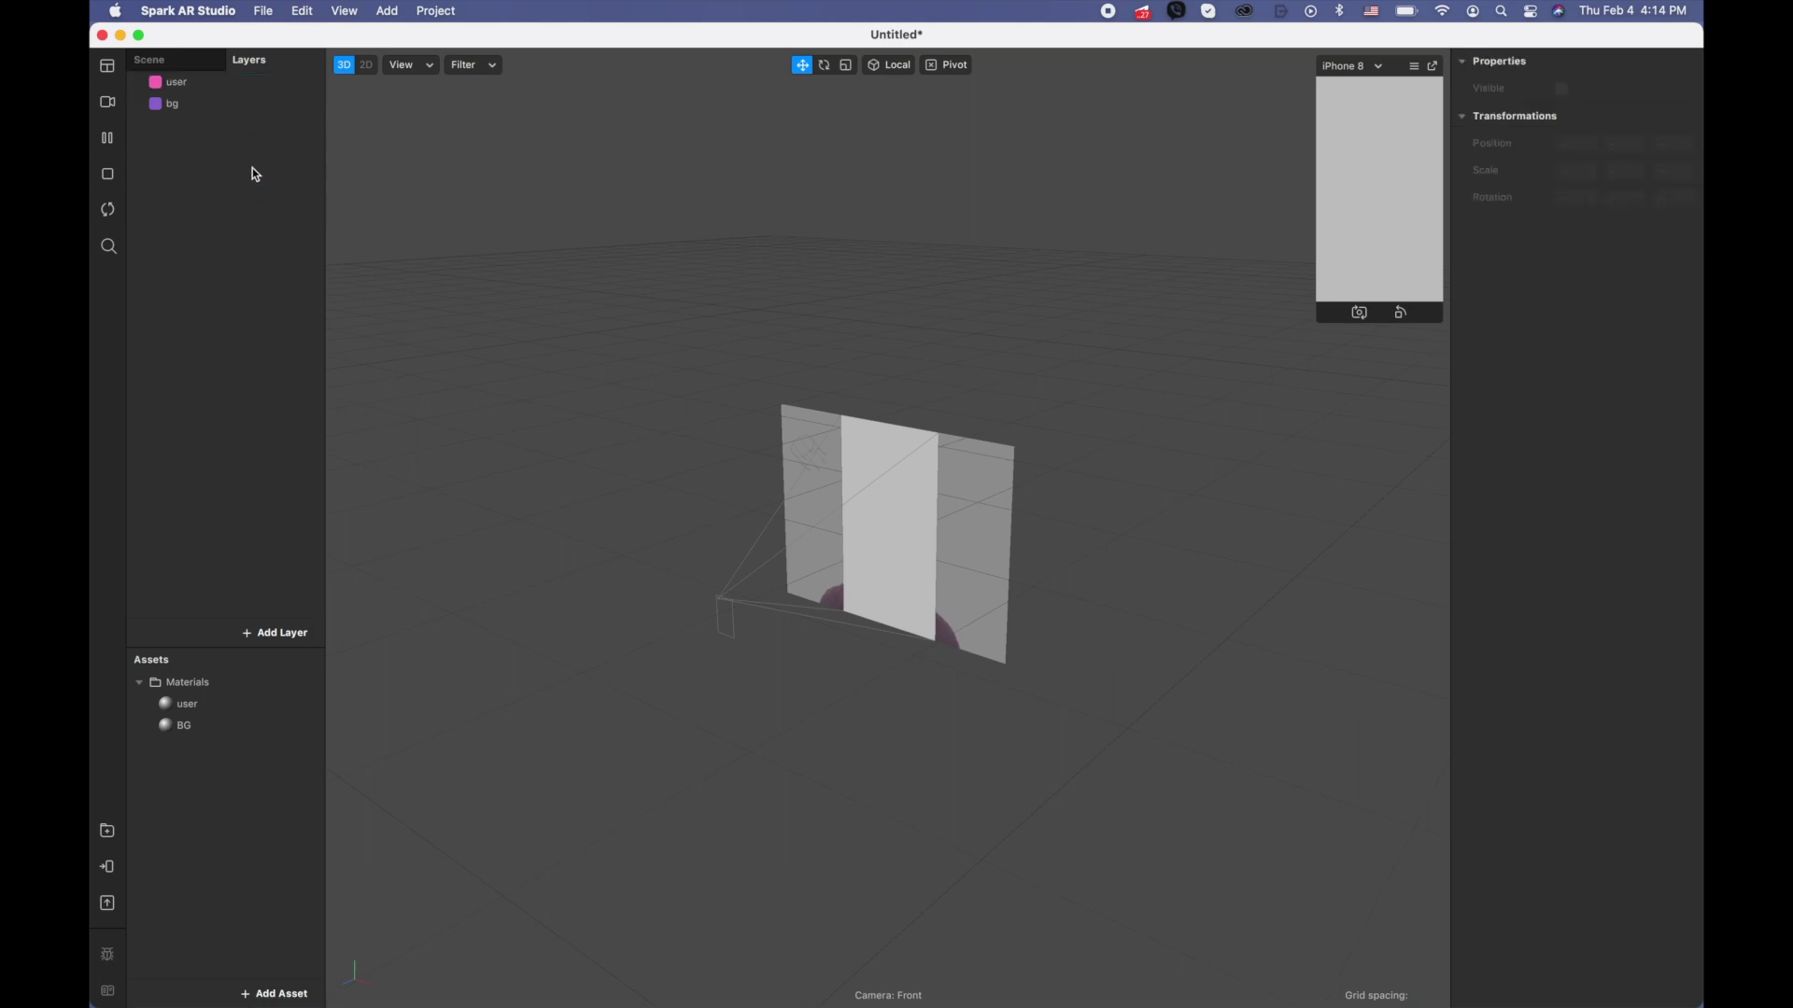
{"action": "left_click", "coordinate": [181, 63]}
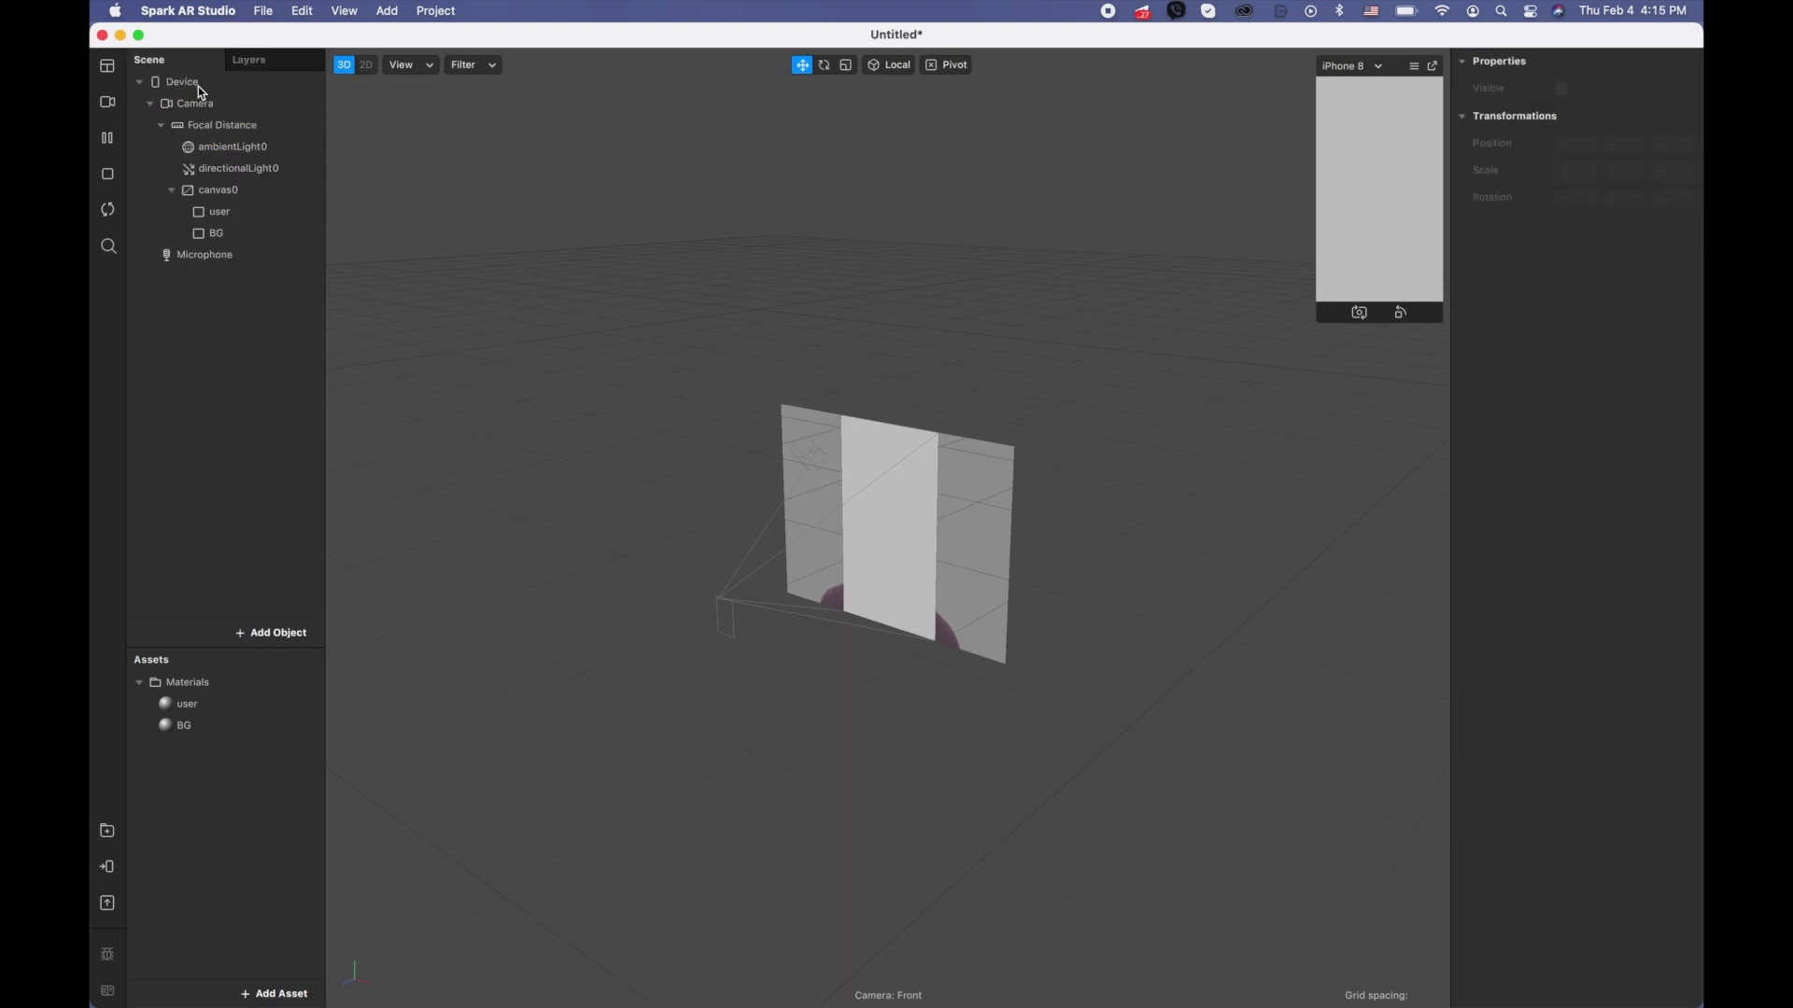
{"action": "left_click", "coordinate": [240, 212]}
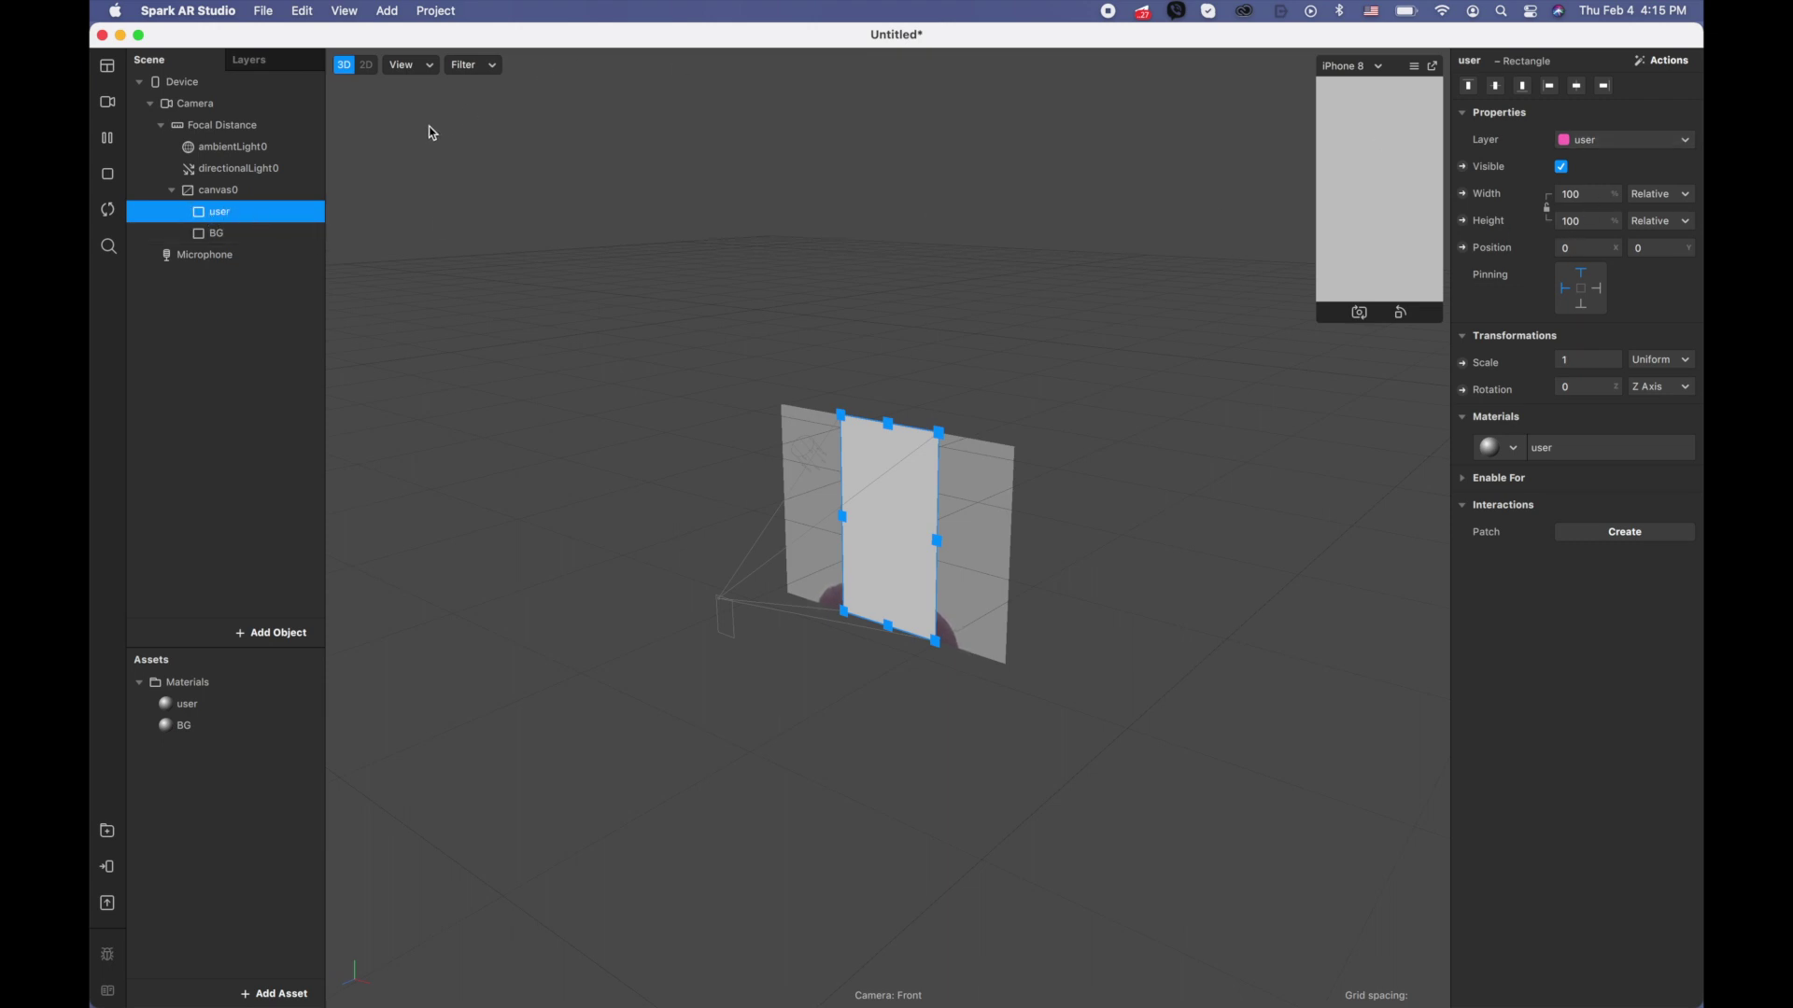
{"action": "left_click", "coordinate": [255, 243]}
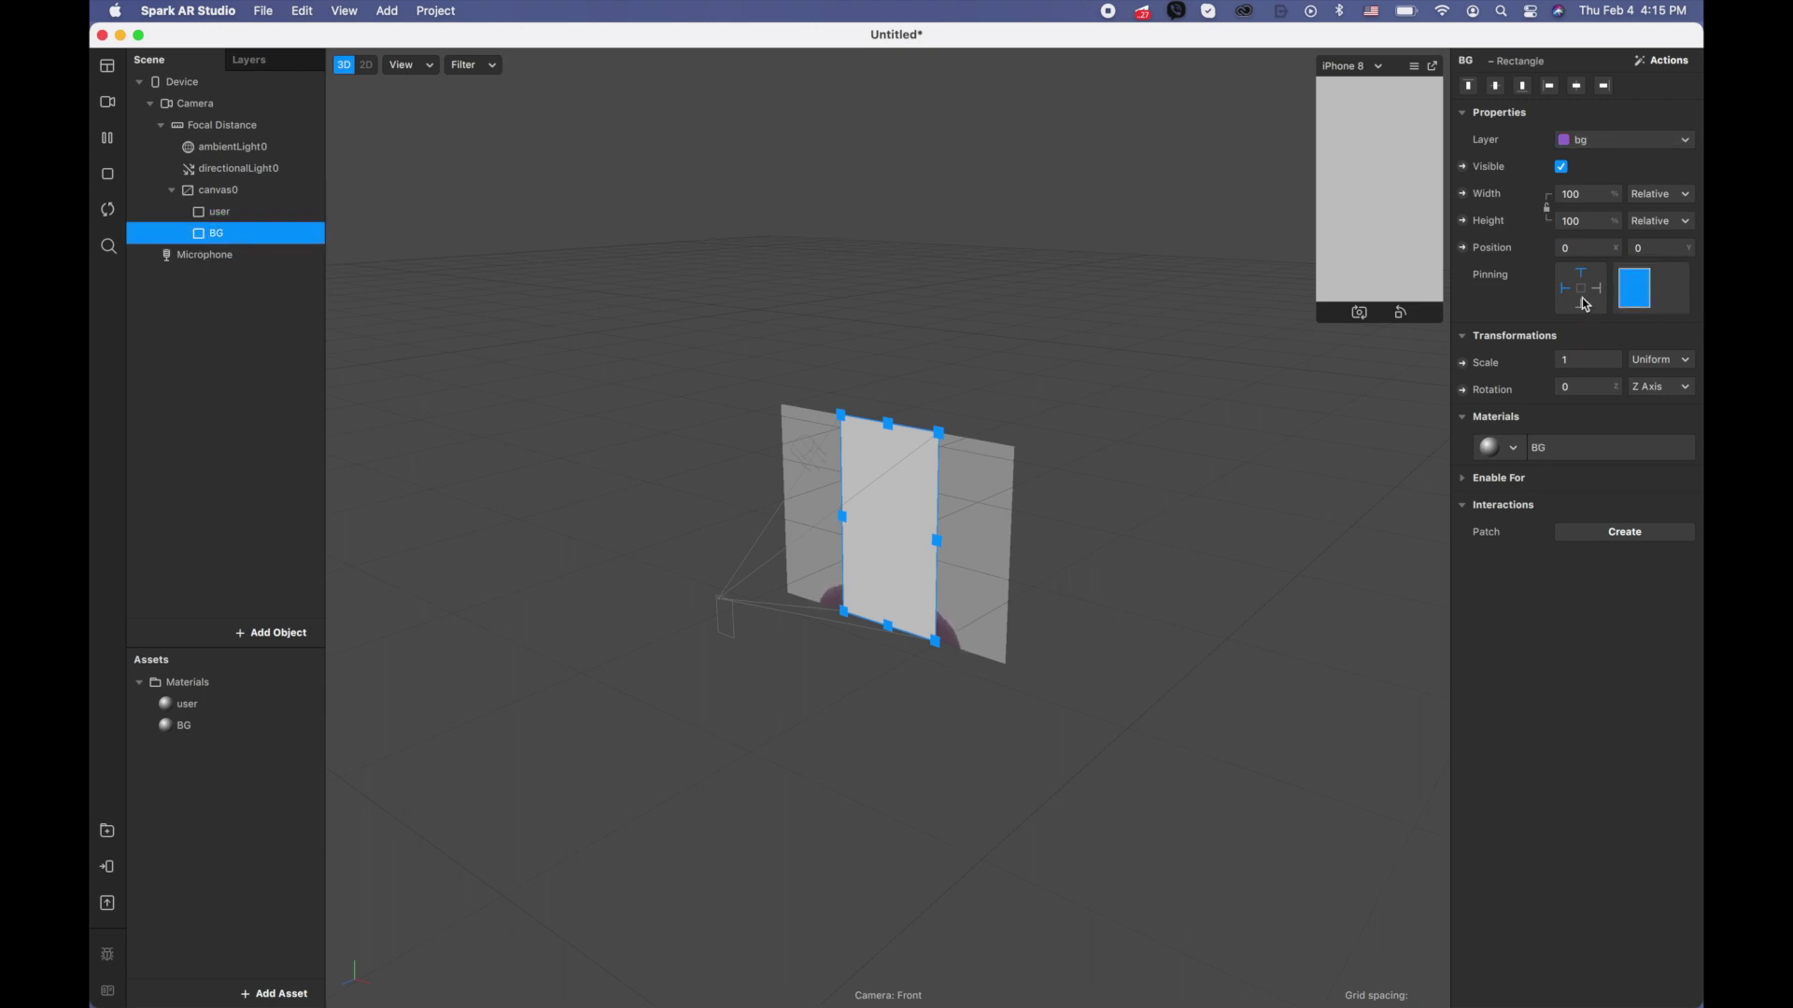
Set the user material's shader type to Flat and expand its advanced render options.
{"action": "left_click", "coordinate": [197, 709]}
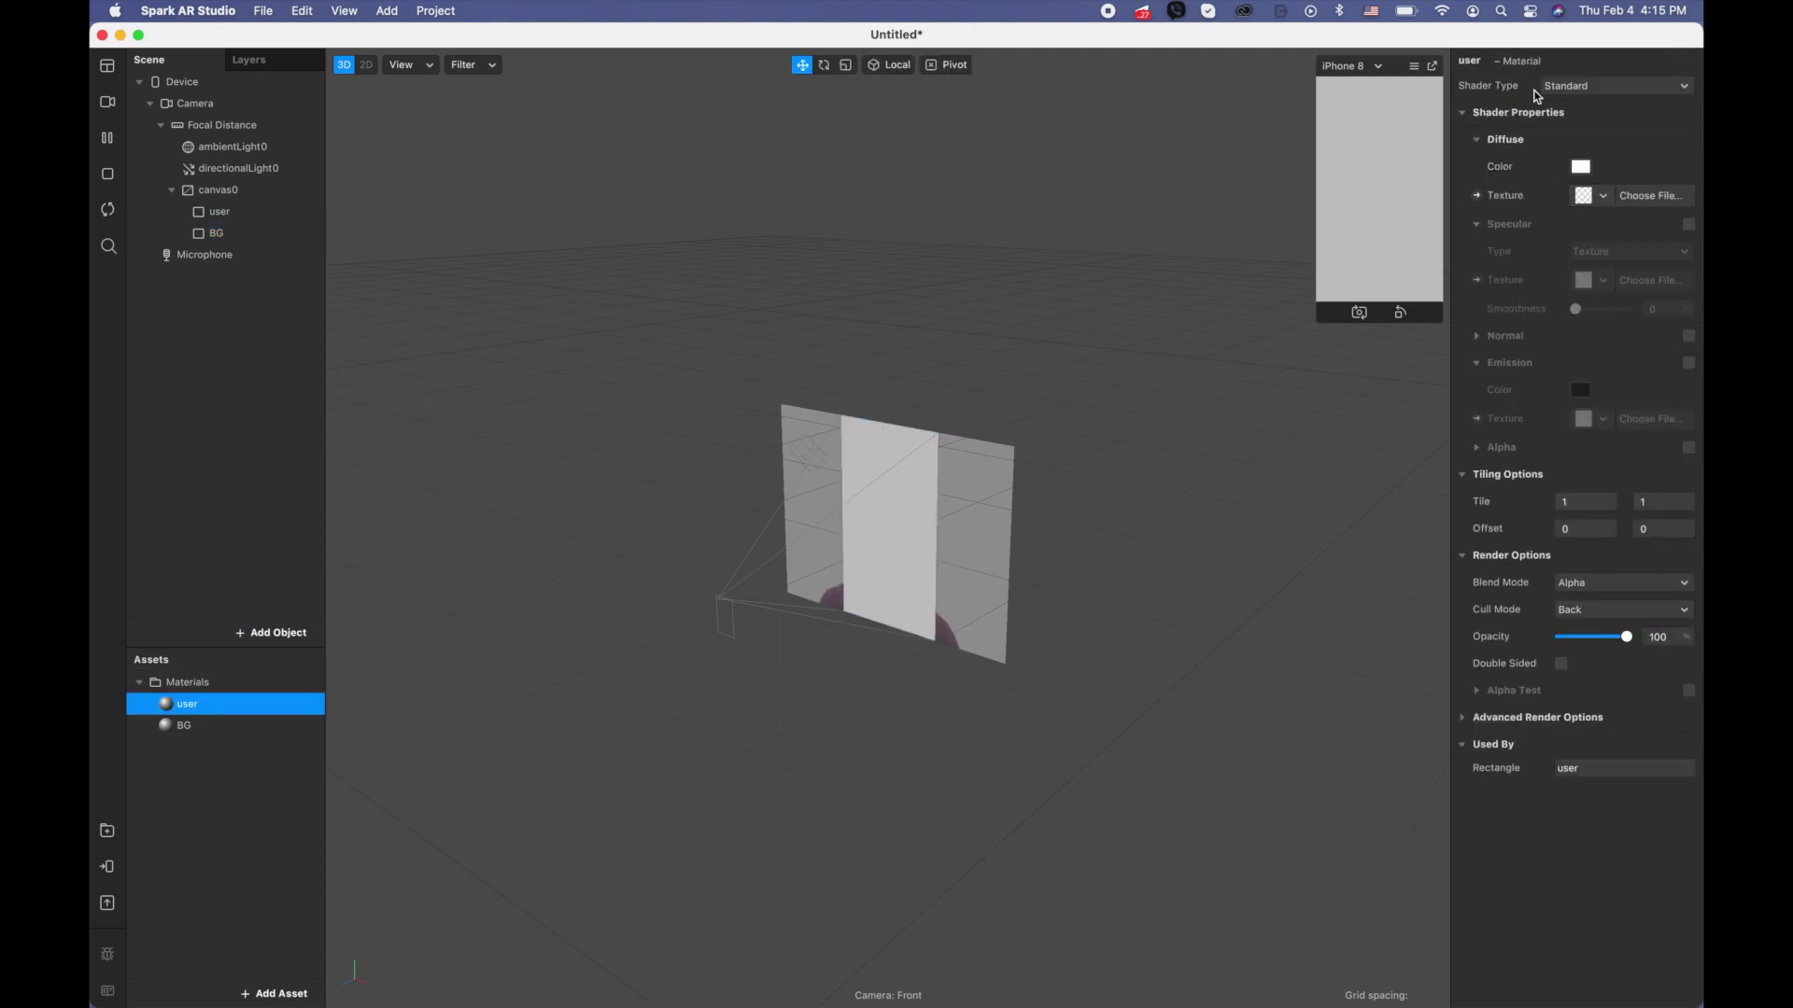
{"action": "left_click", "coordinate": [1611, 84]}
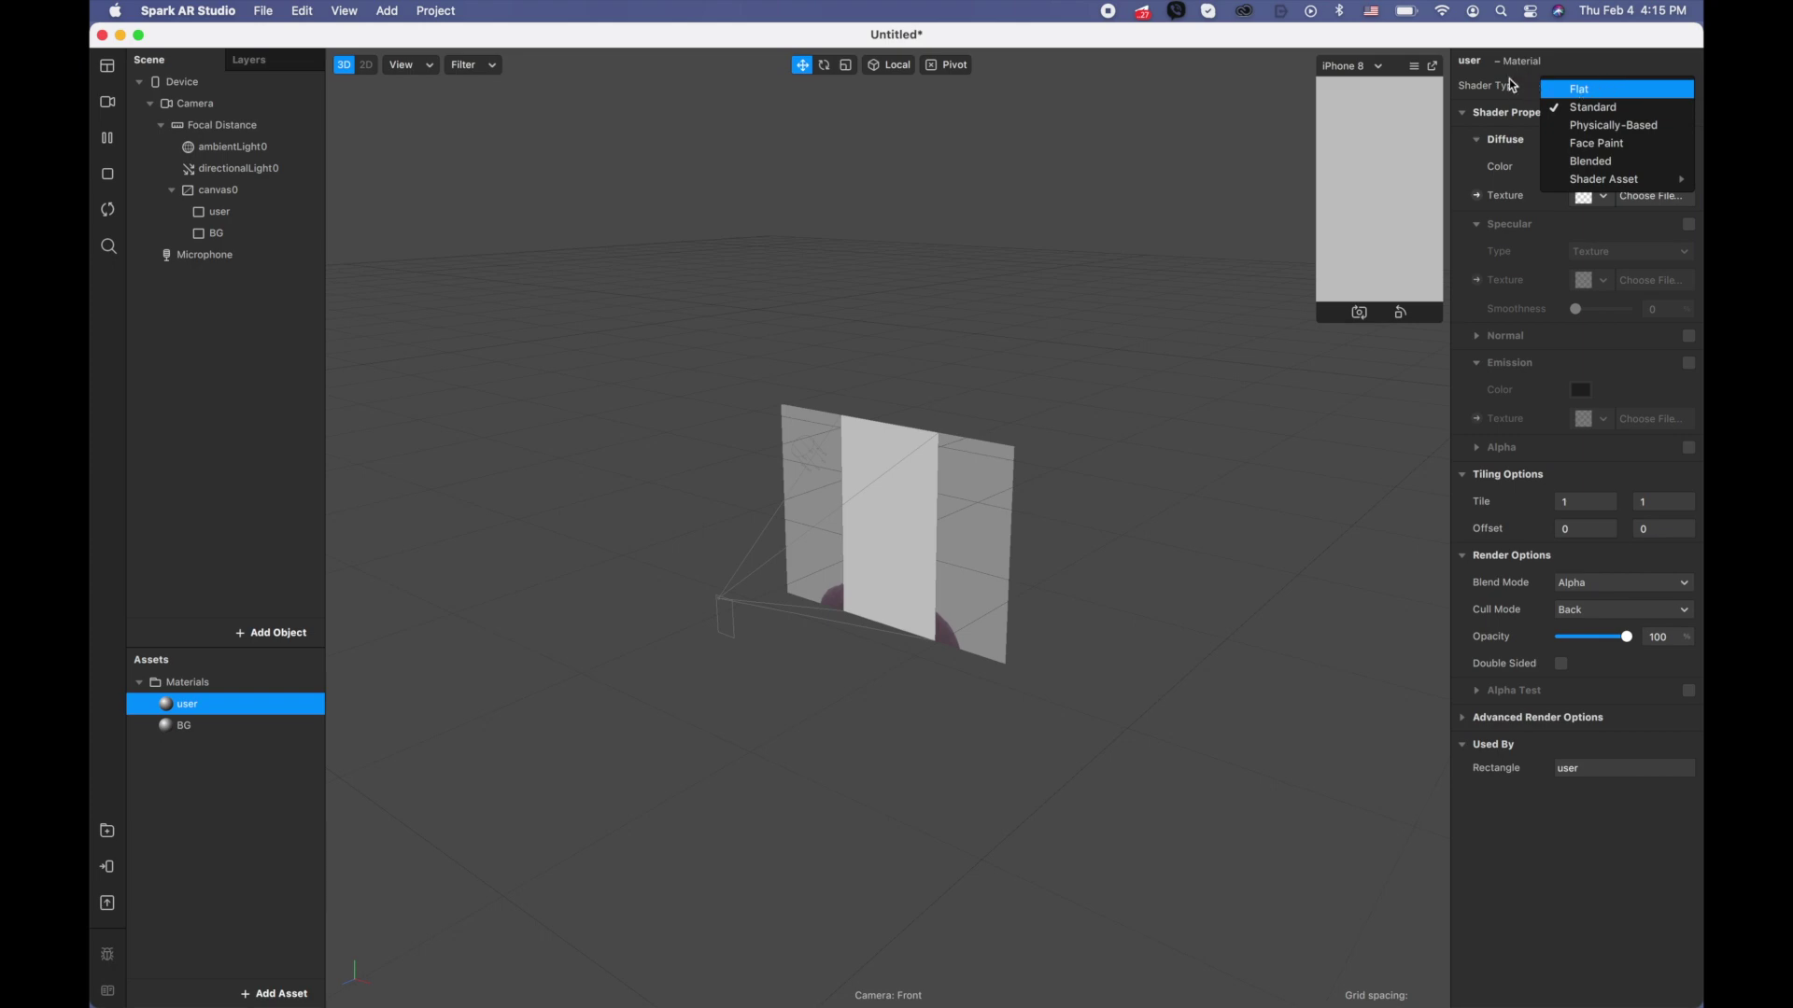
{"action": "left_click", "coordinate": [1605, 90]}
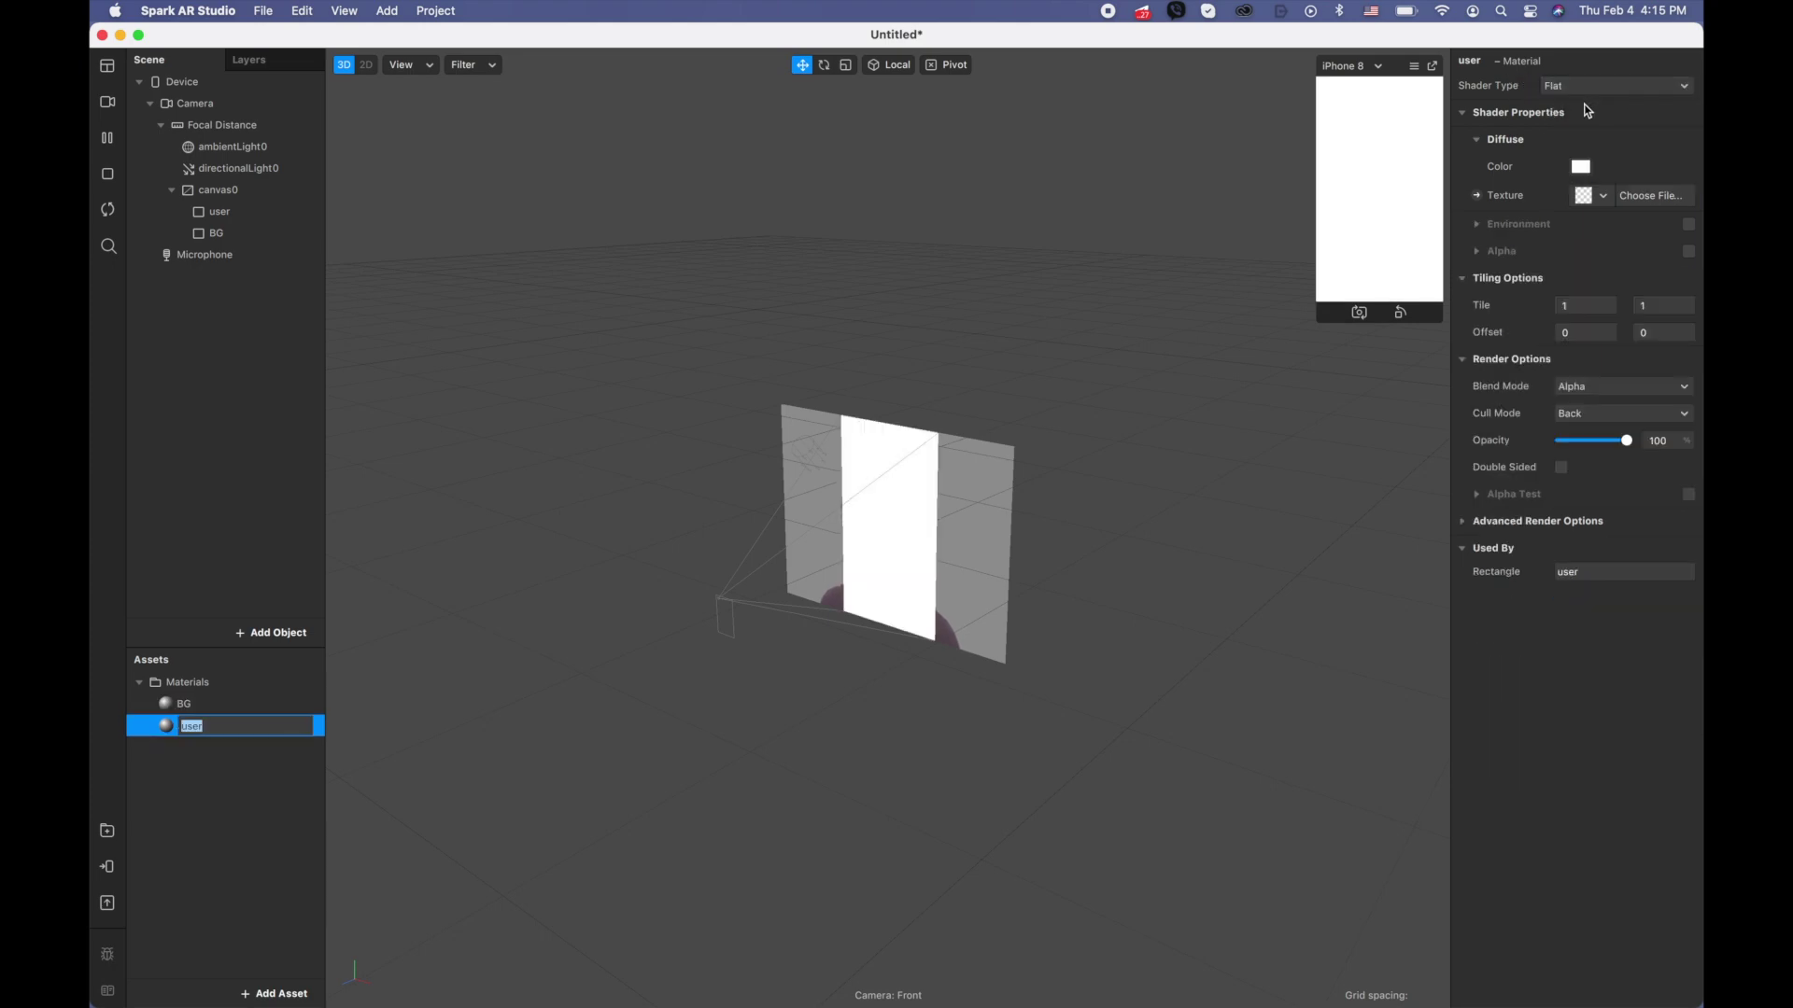
{"action": "left_click", "coordinate": [1463, 523]}
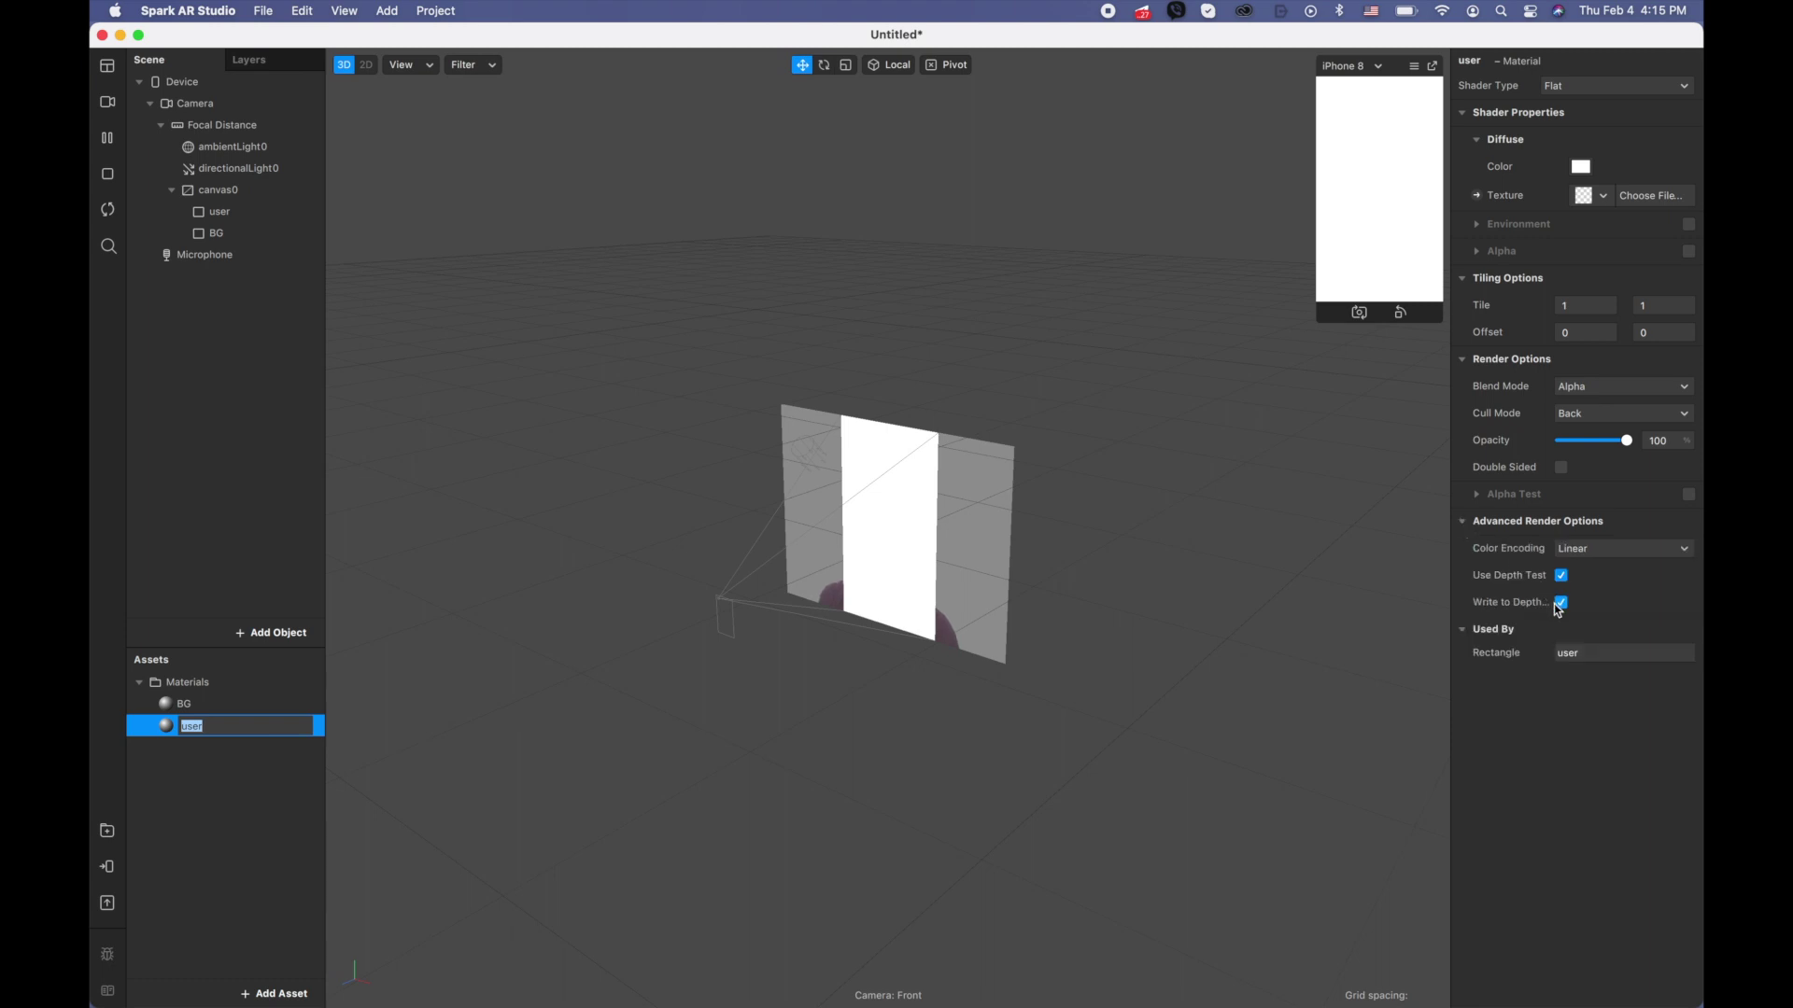
{"action": "key", "text": "Return"}
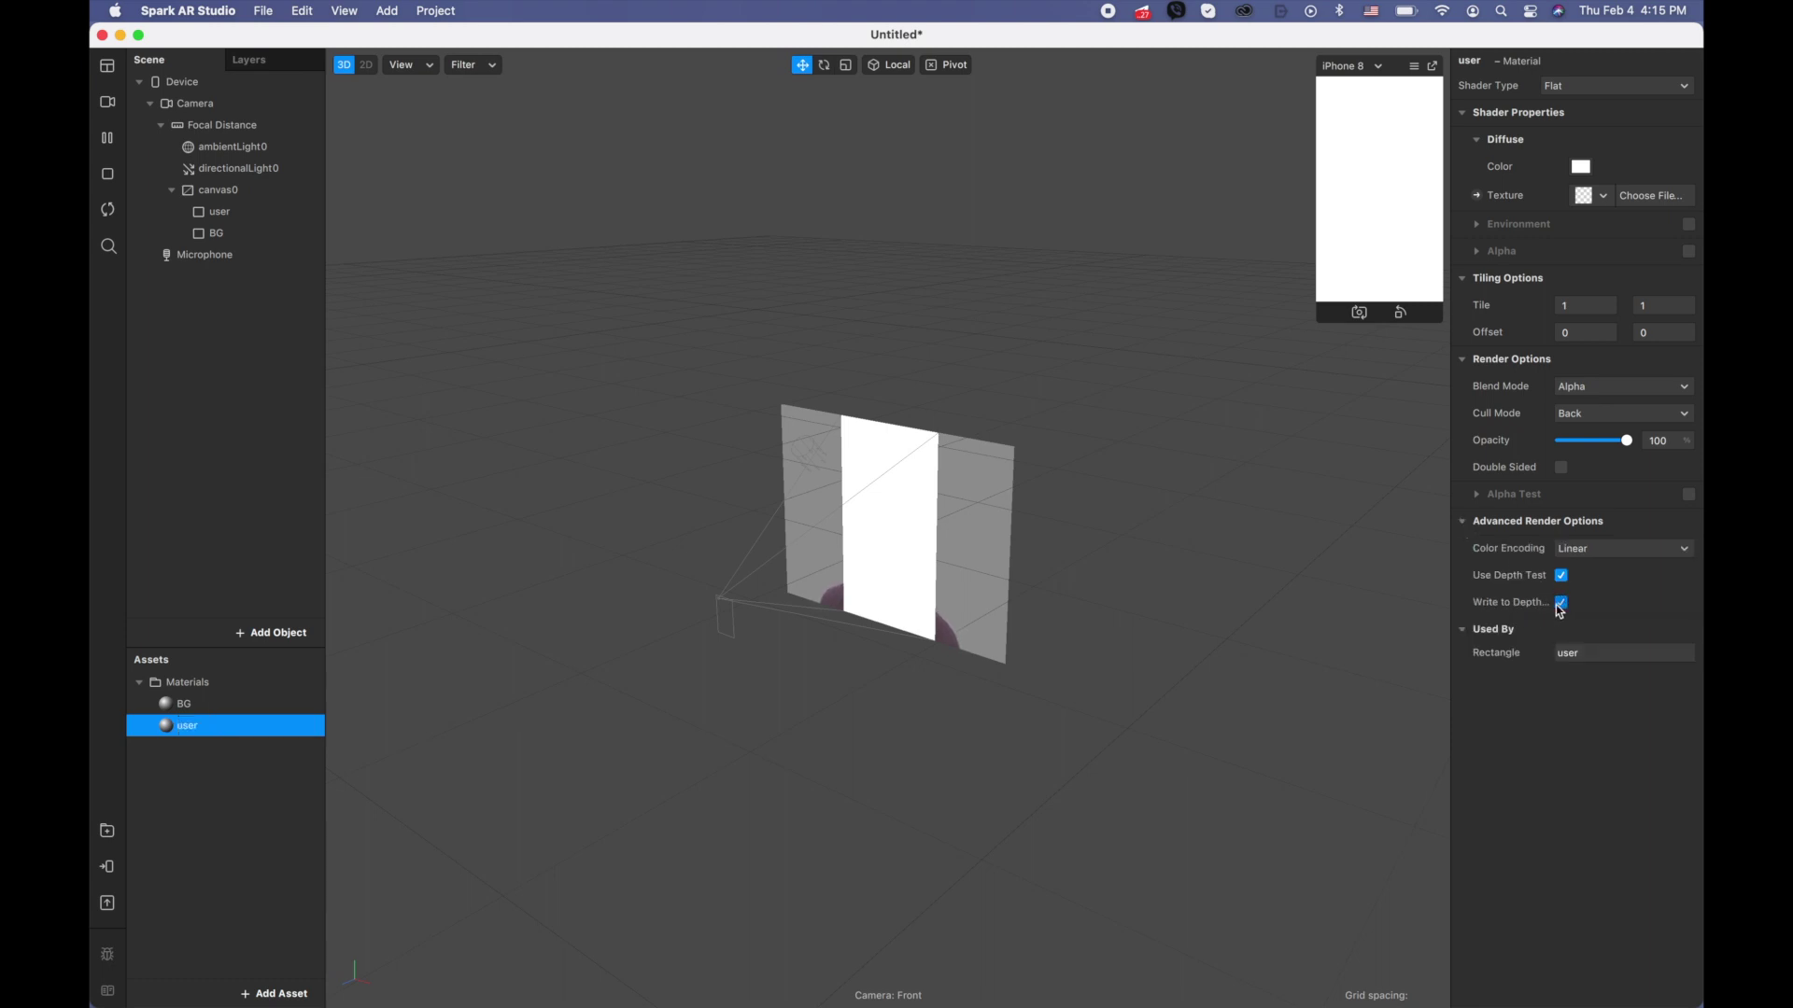
Add texture extraction and person segmentation to the Camera.
{"action": "left_click", "coordinate": [226, 103]}
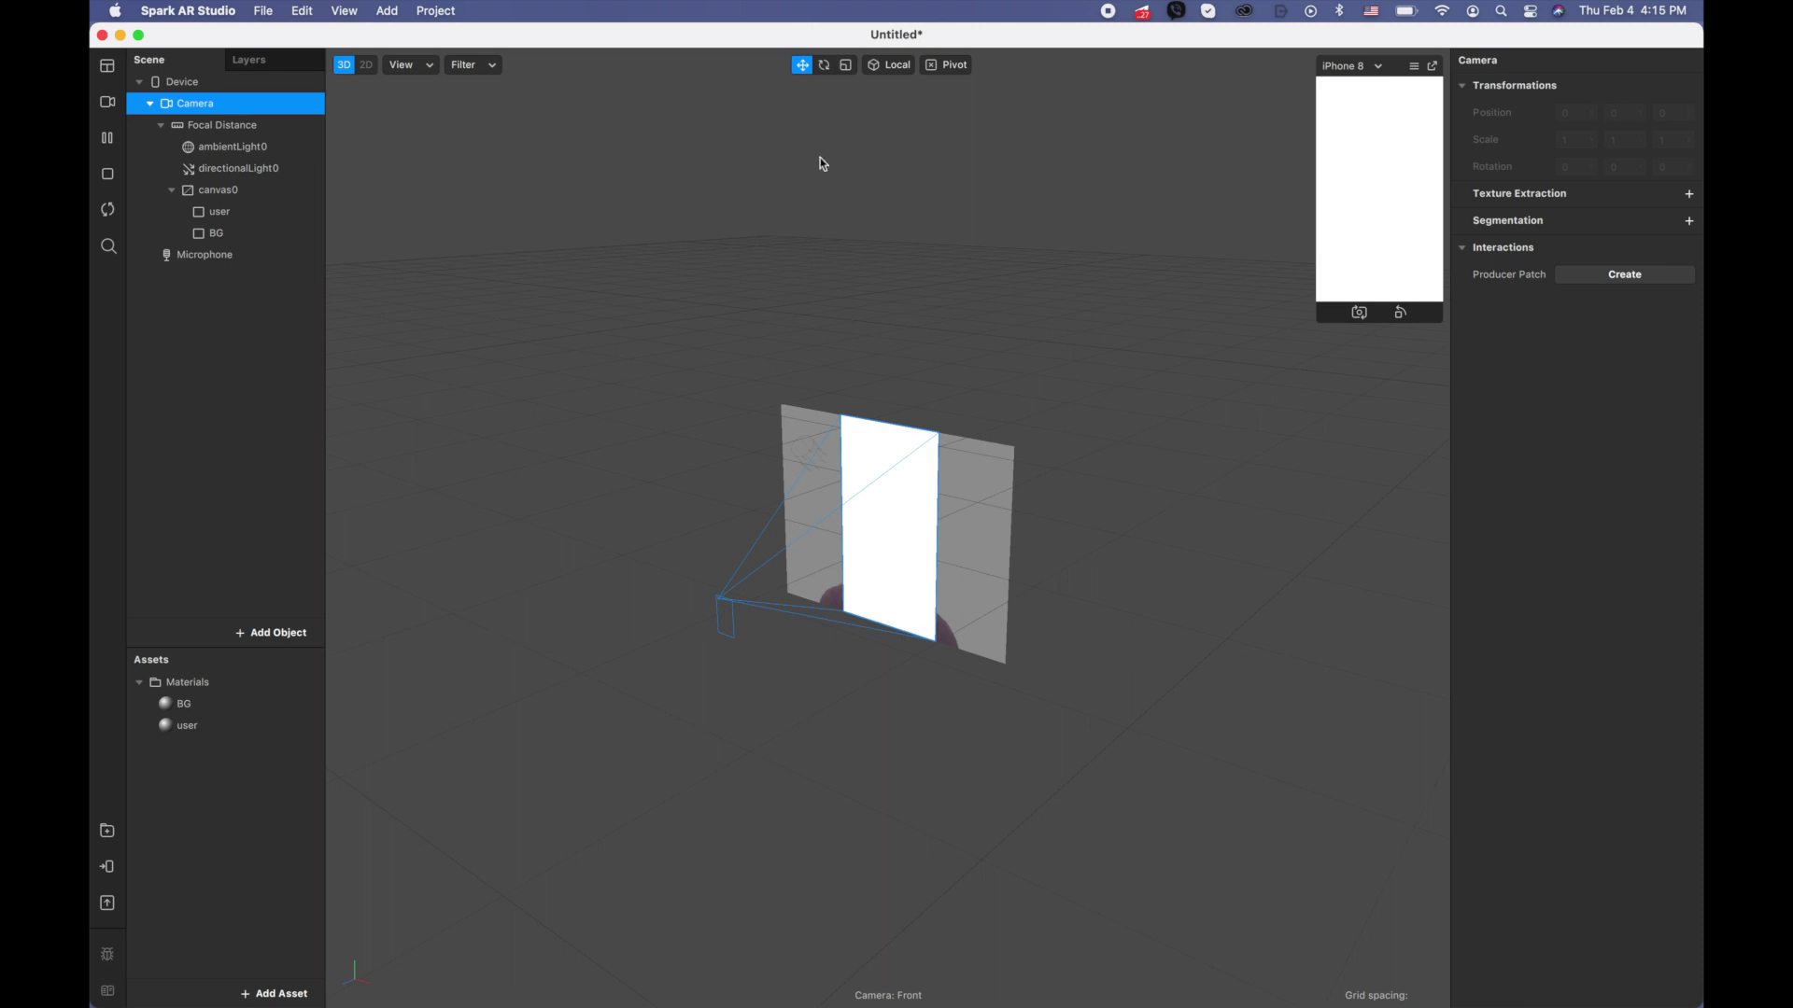
{"action": "left_click", "coordinate": [1690, 196]}
{"action": "left_click", "coordinate": [1689, 248]}
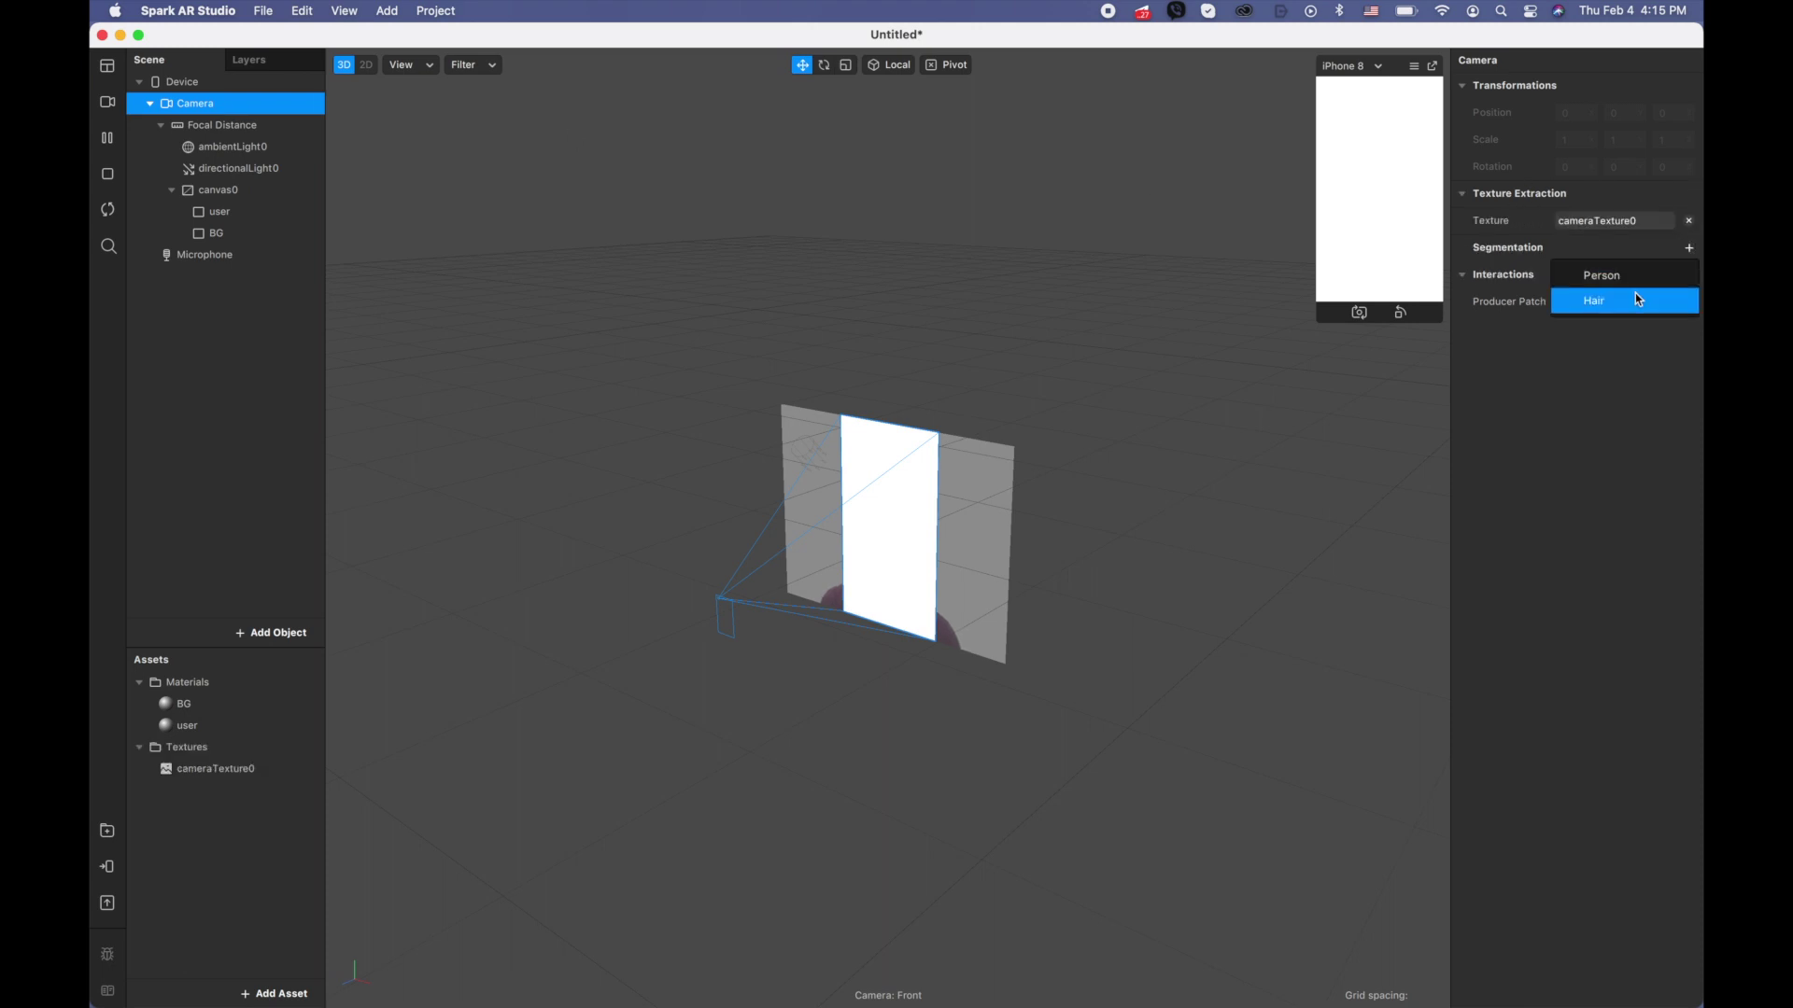
{"action": "left_click", "coordinate": [1604, 275]}
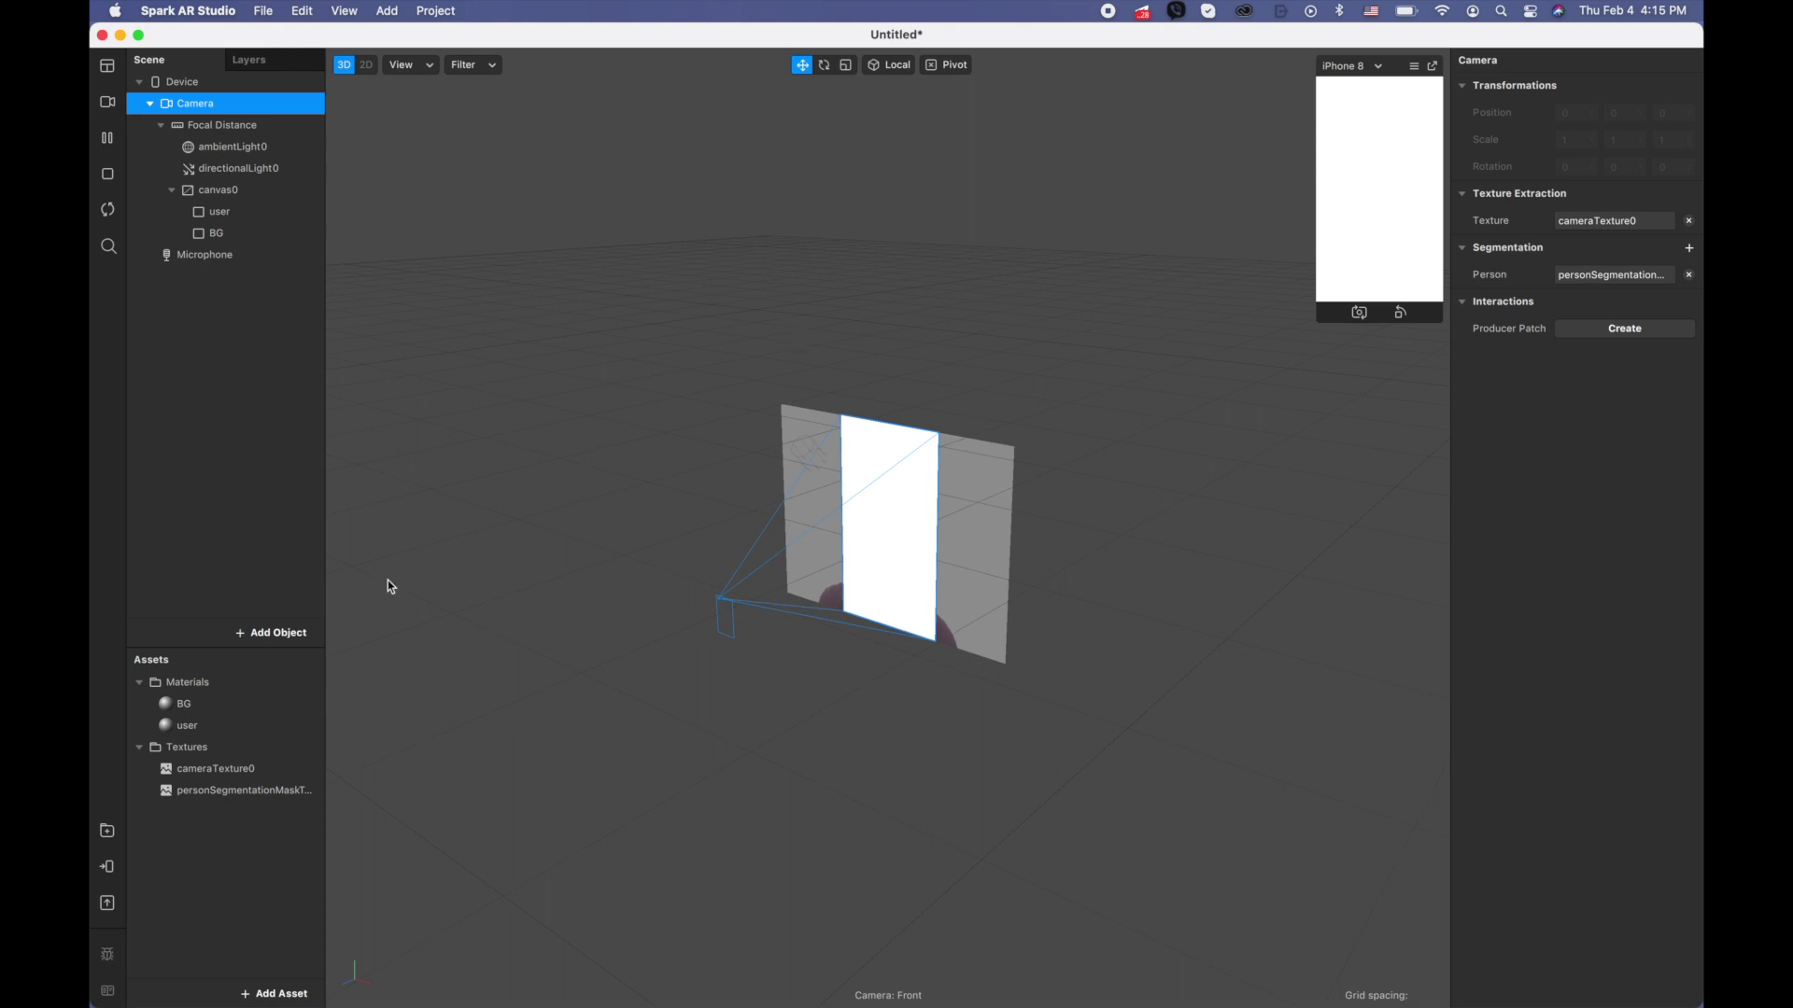
Set the user material's diffuse texture to cameraTexture0, then enable Alpha with personSegmentationMaskTexture0 as its texture.
{"action": "double_click", "coordinate": [224, 726]}
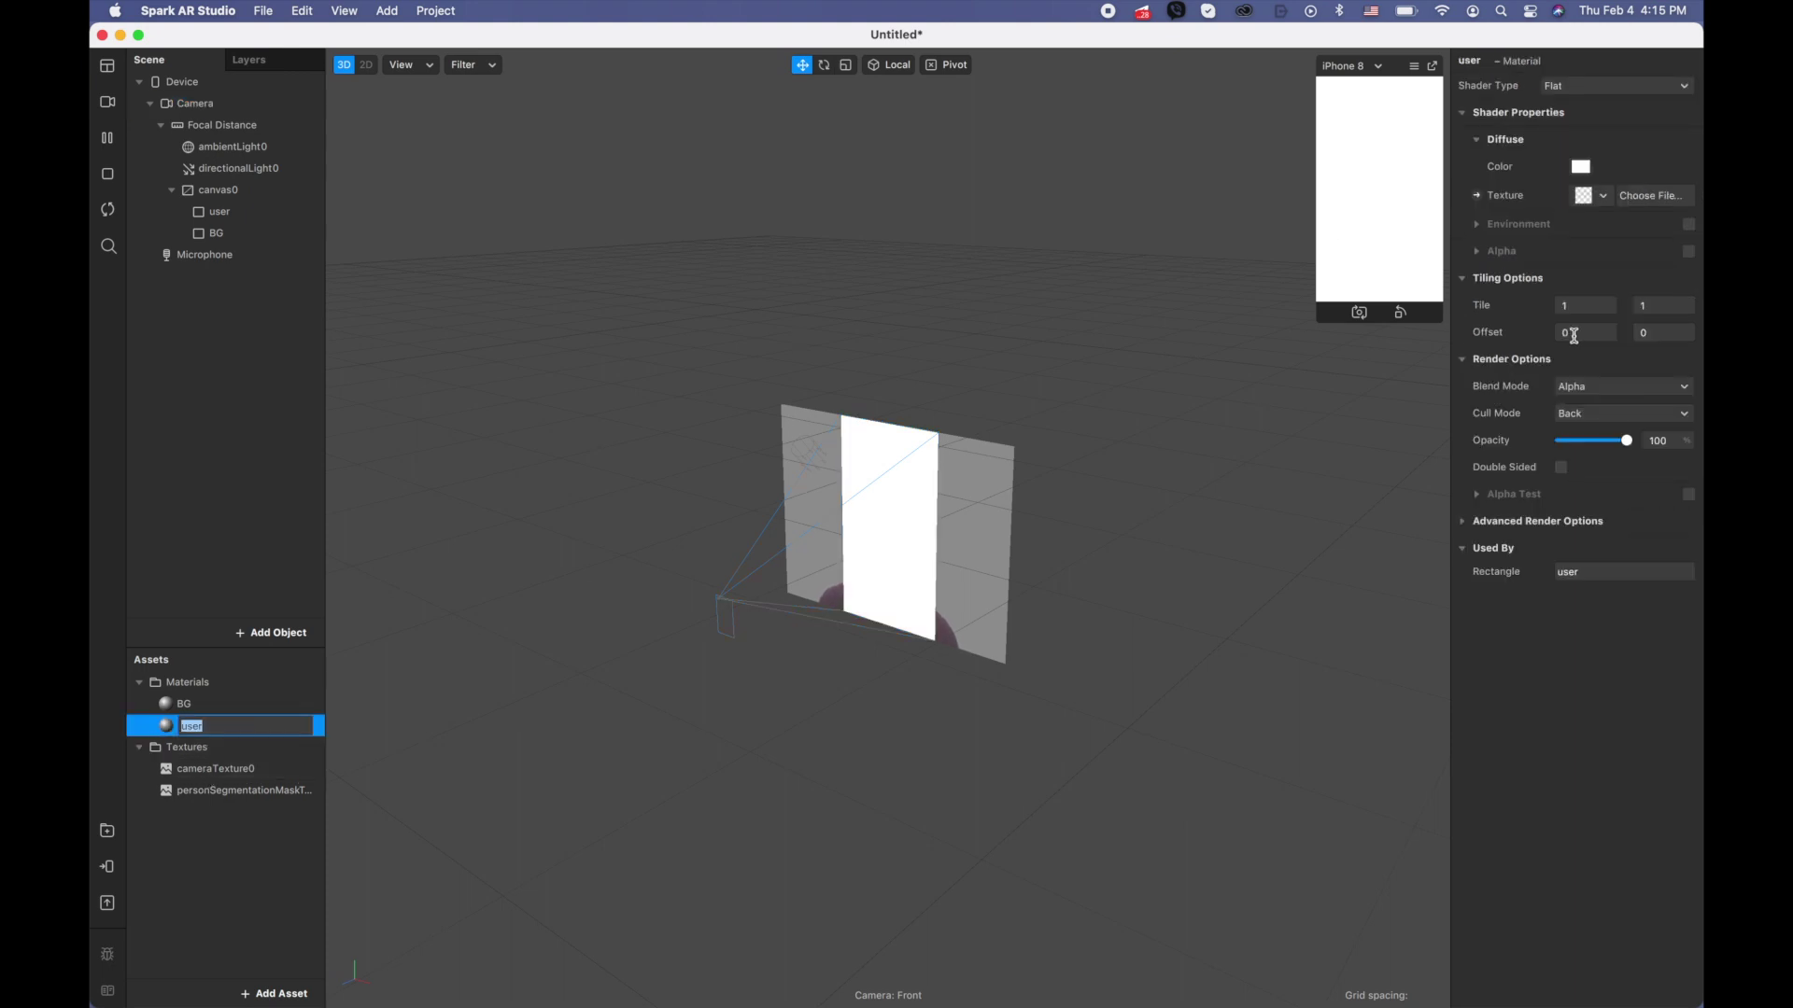
{"action": "left_click", "coordinate": [1595, 196]}
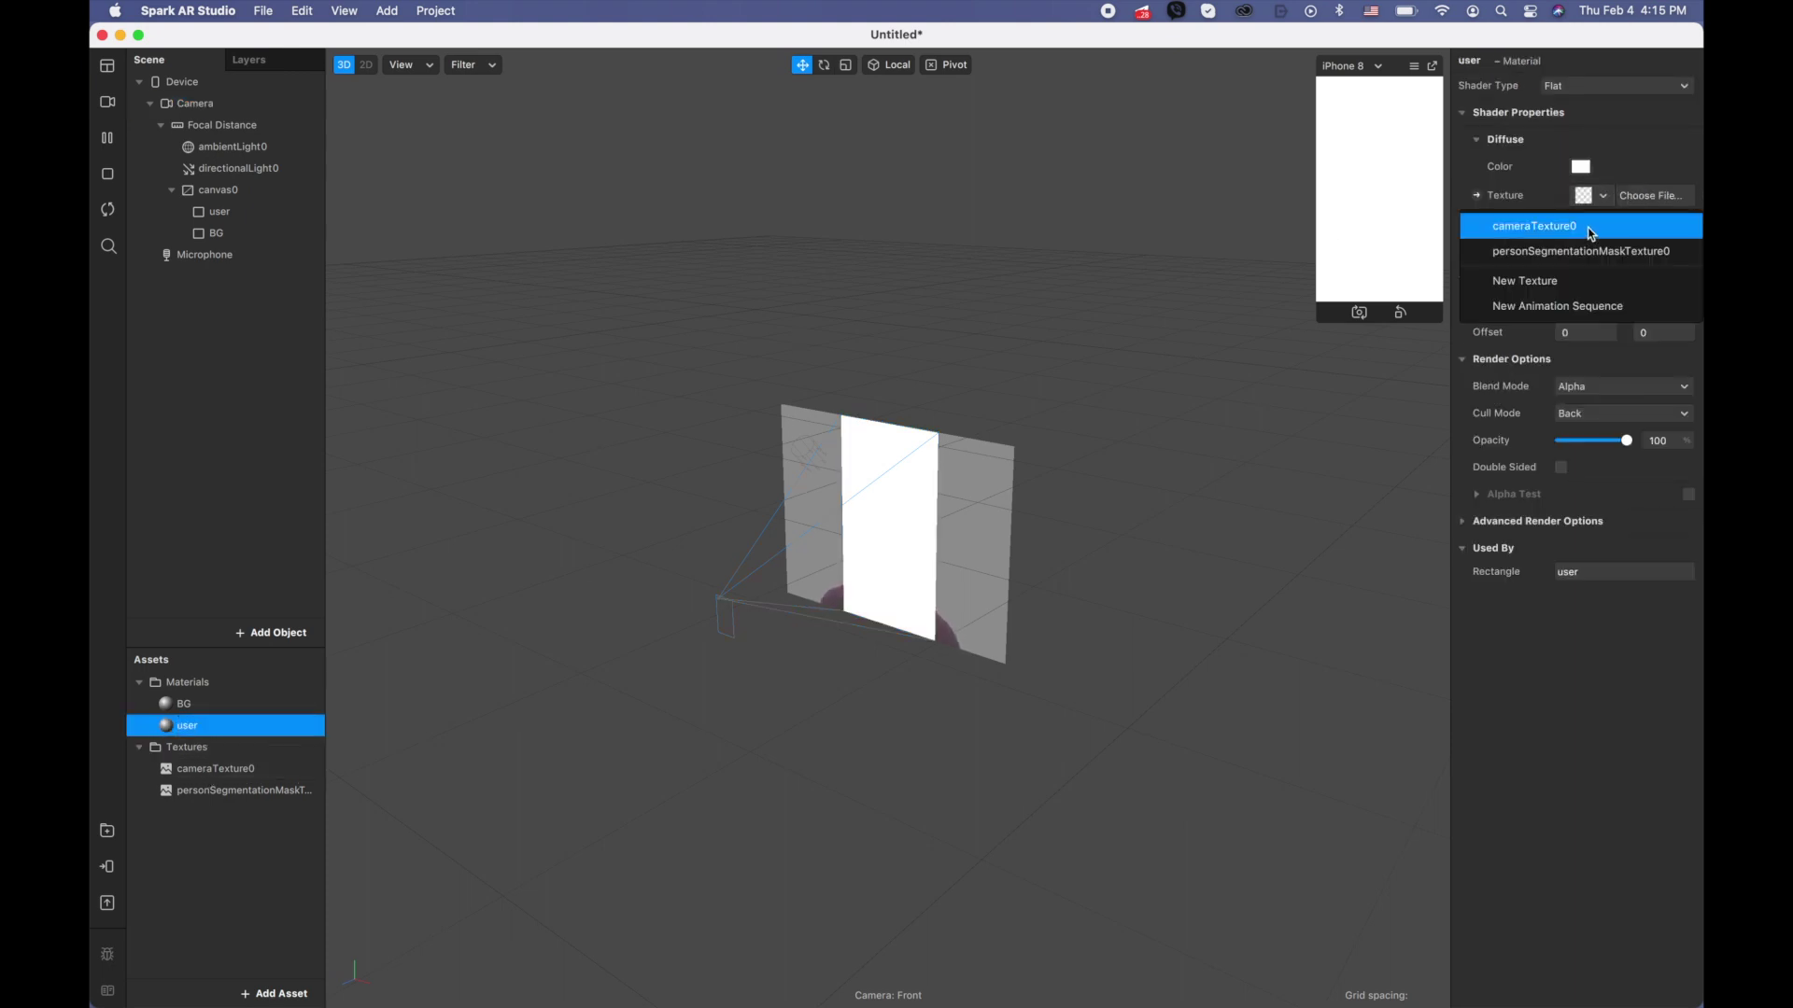
{"action": "left_click", "coordinate": [1591, 228]}
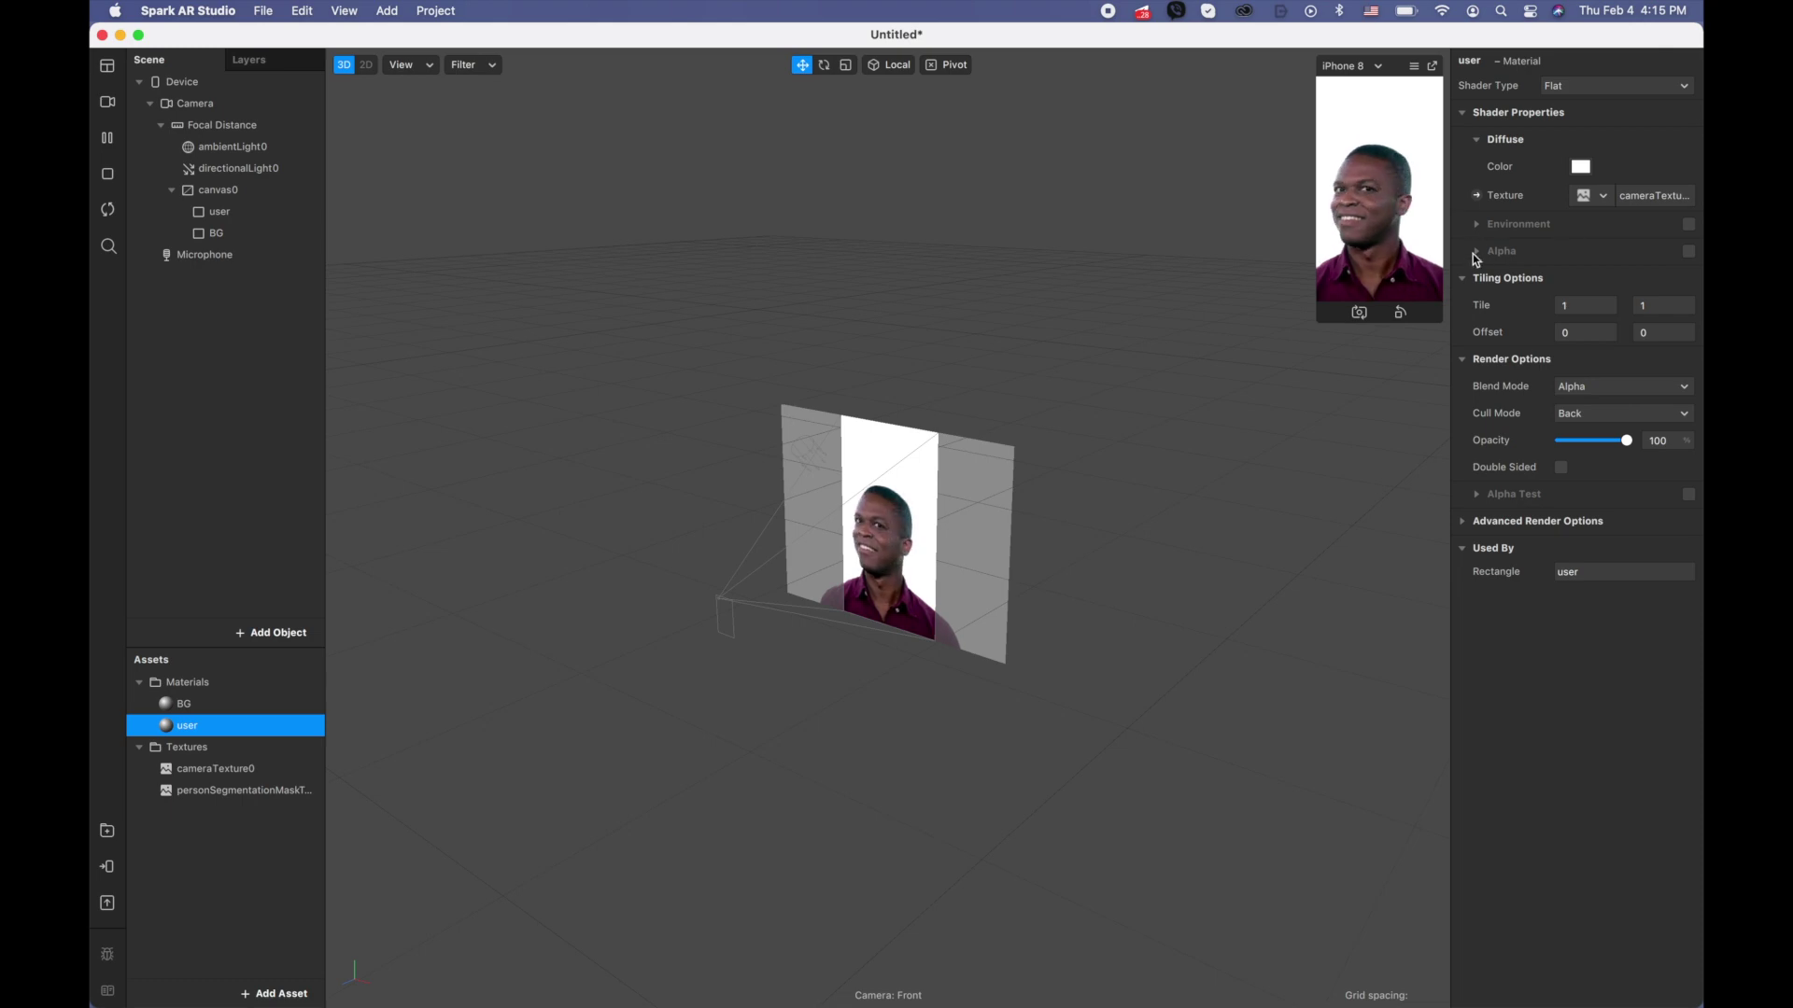
{"action": "left_click", "coordinate": [1689, 252]}
{"action": "left_click", "coordinate": [1595, 307]}
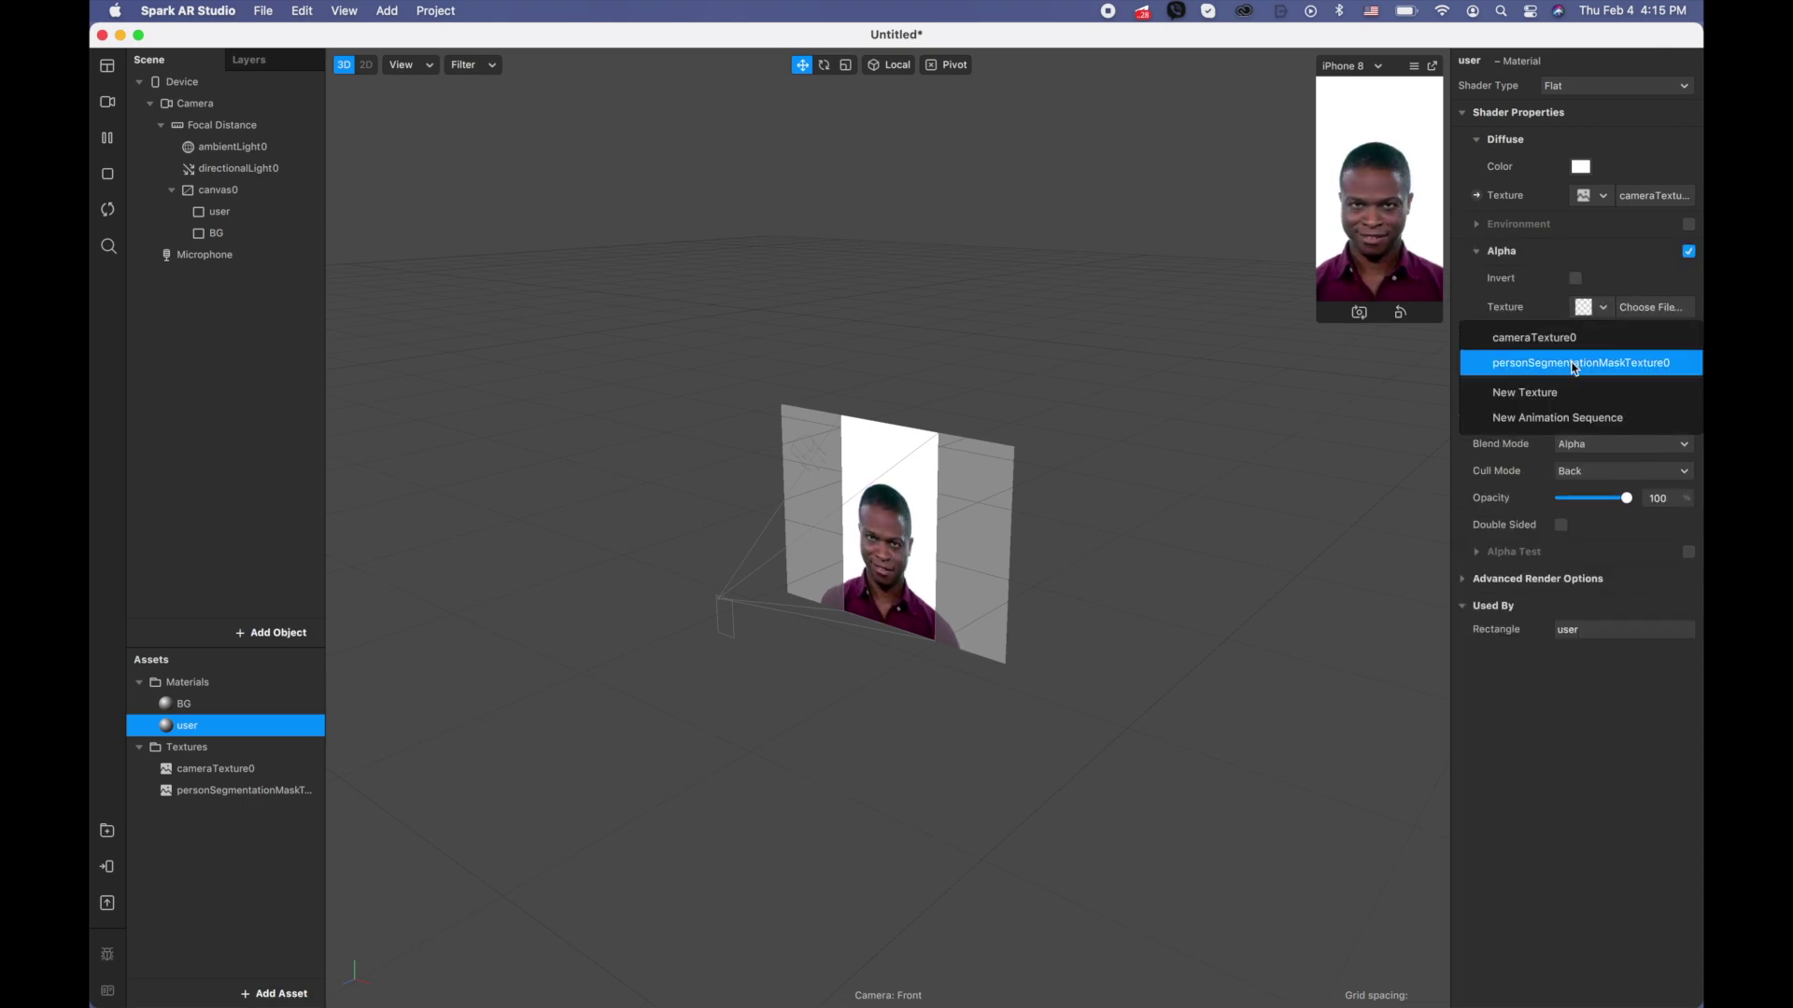
{"action": "left_click", "coordinate": [1574, 364]}
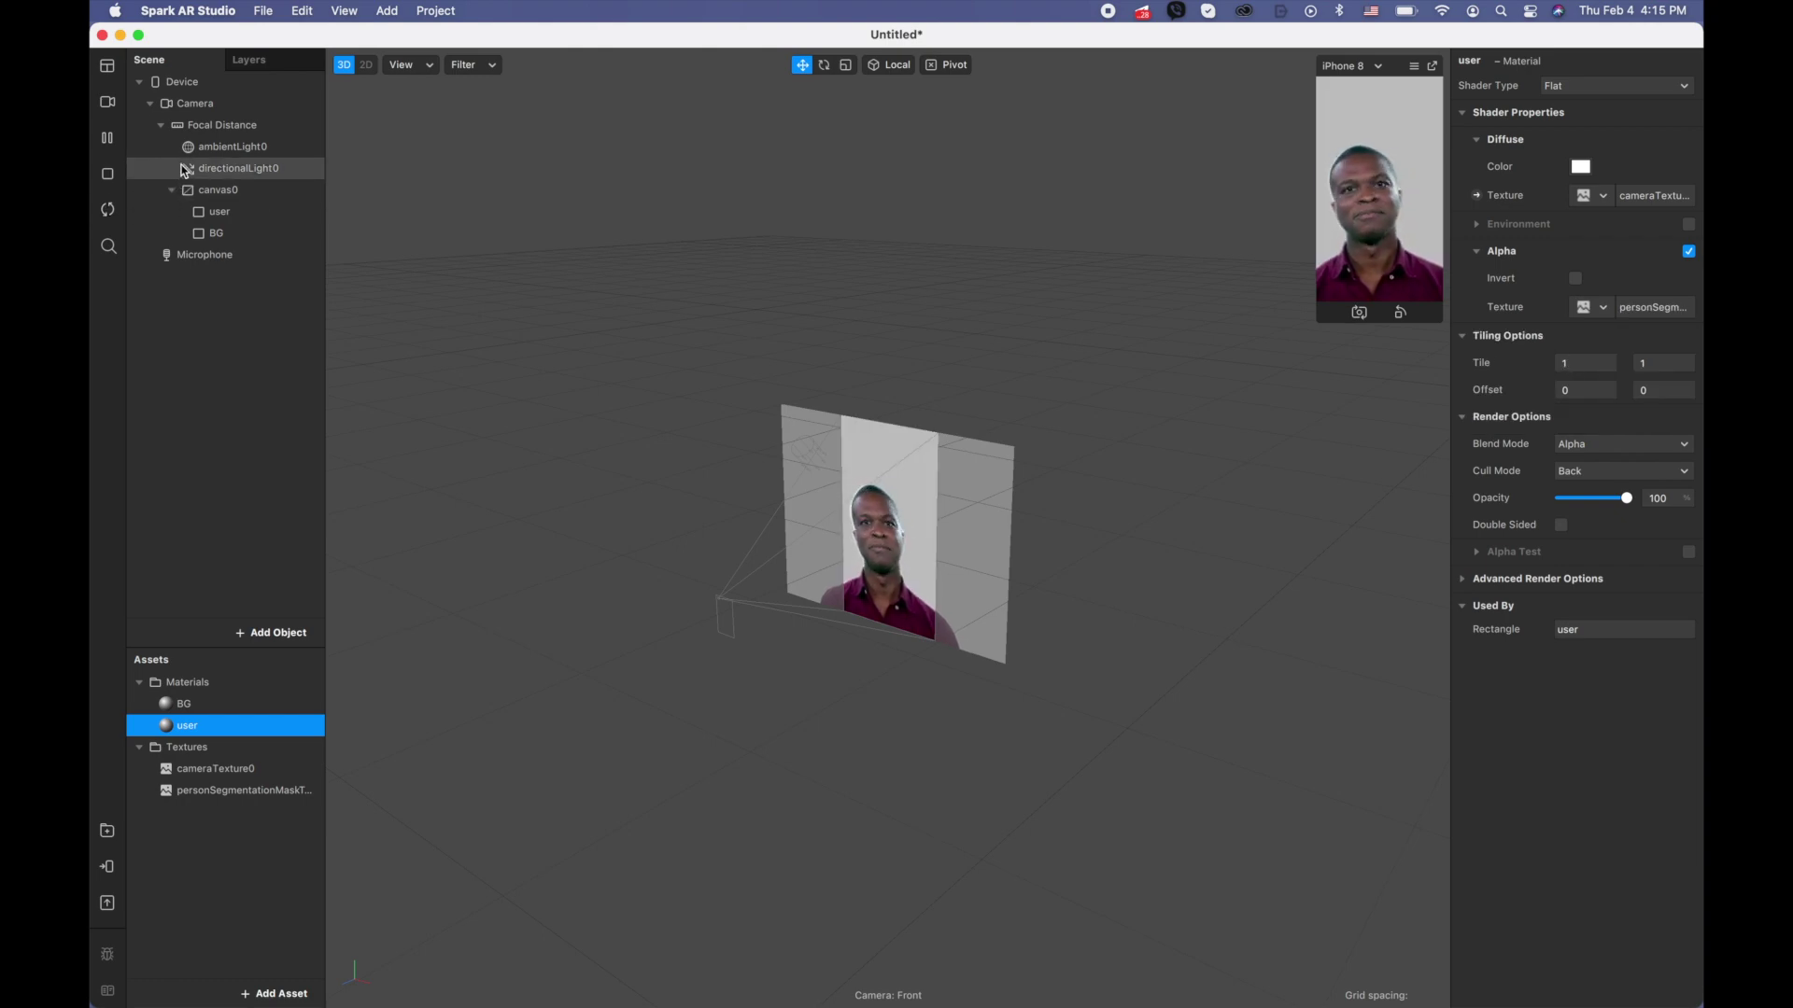
Switch the simulated camera feed to the sample video of the long-haired woman.
{"action": "left_click", "coordinate": [104, 107]}
{"action": "left_click", "coordinate": [266, 297]}
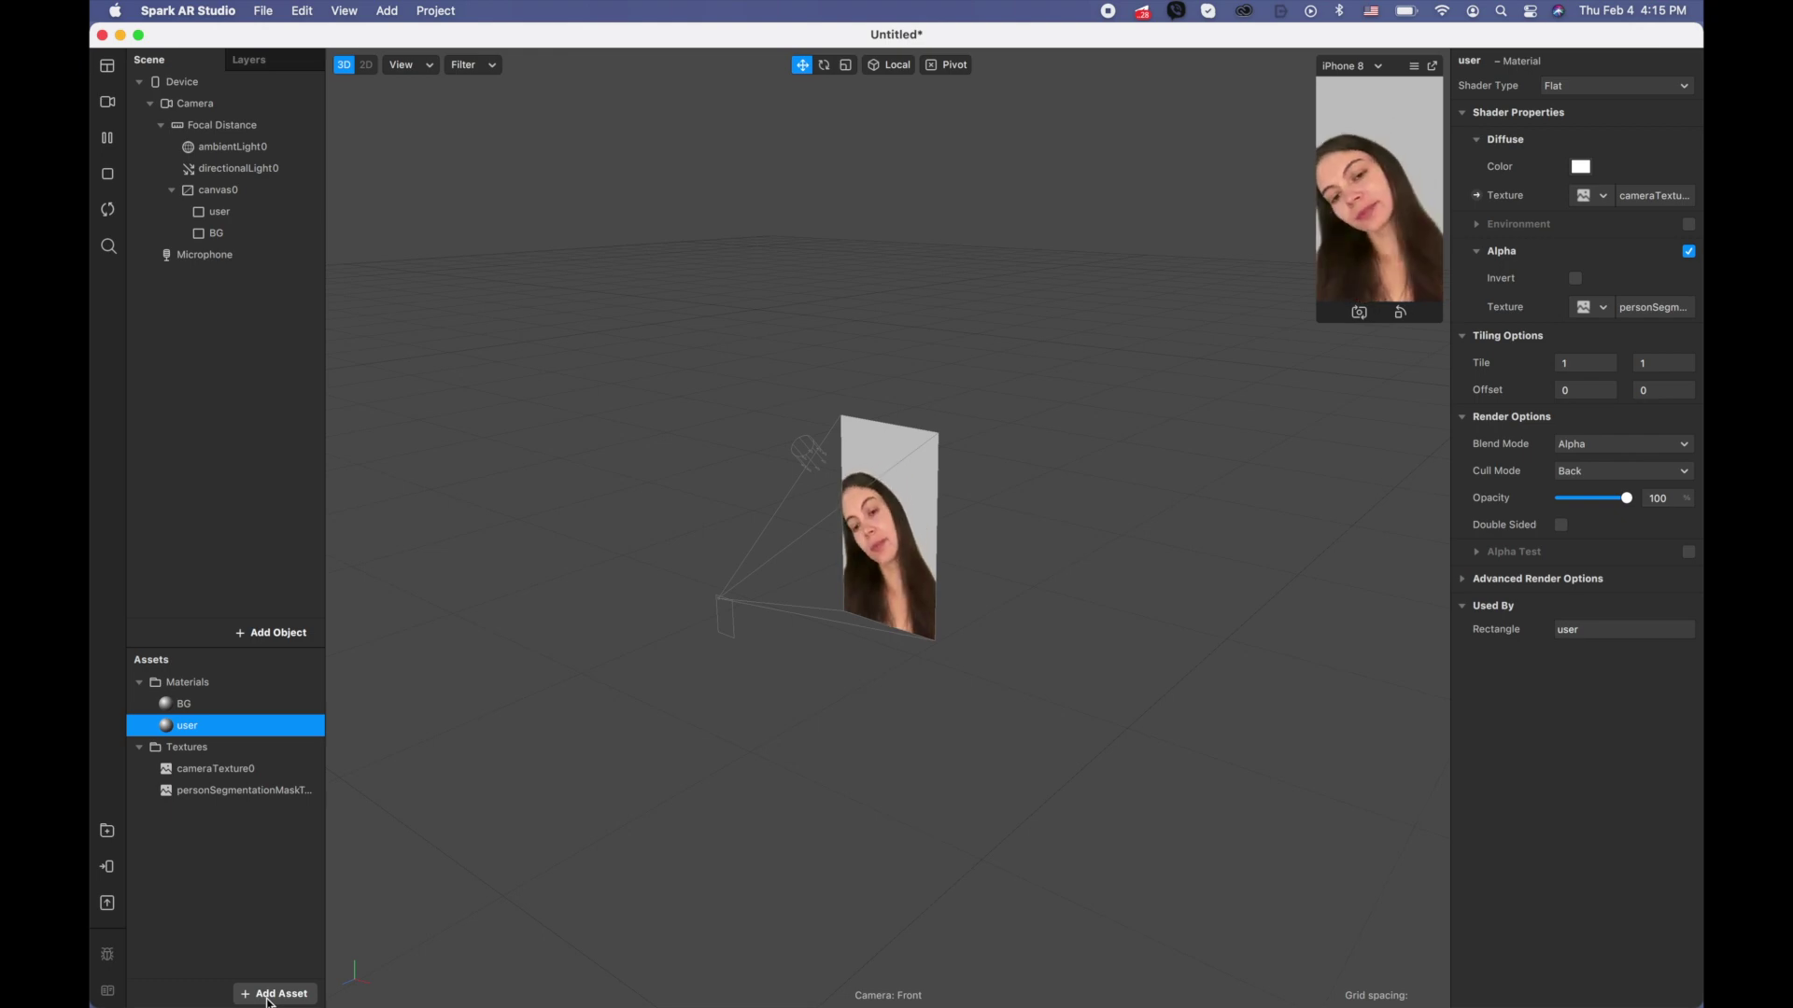
Add an Animation Sequence asset to the project and keep its default name.
{"action": "left_click", "coordinate": [273, 993]}
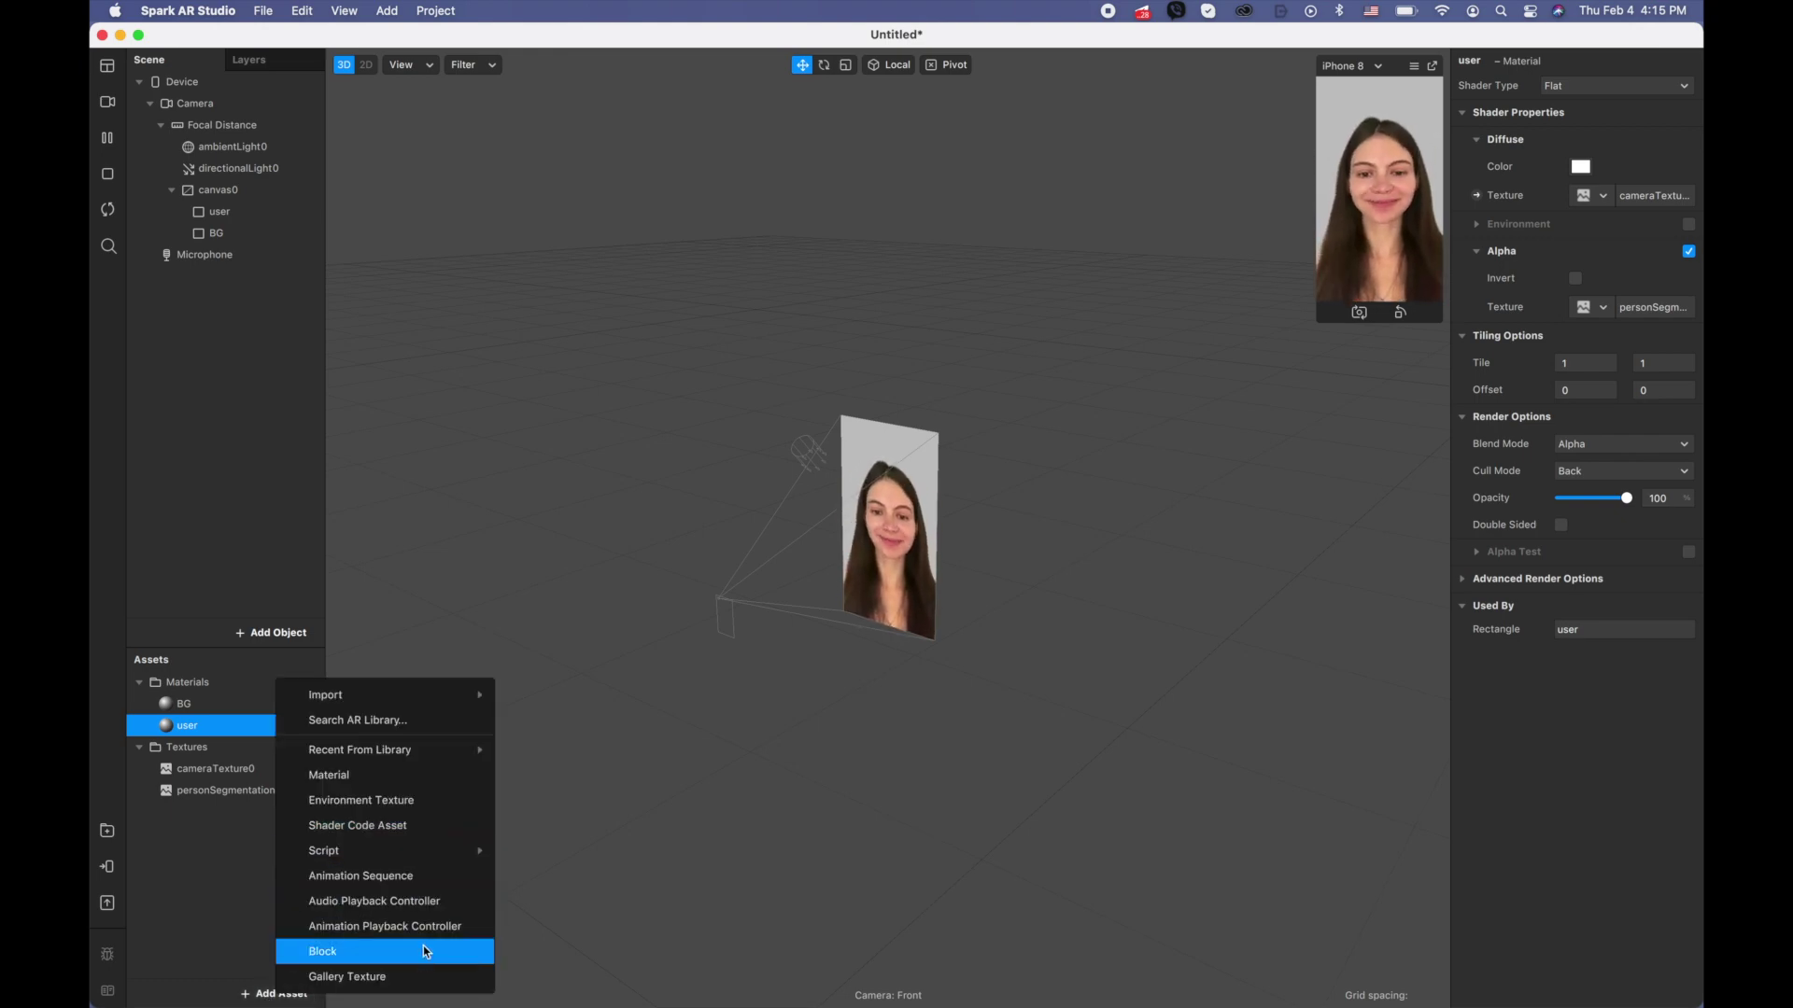
{"action": "left_click", "coordinate": [442, 883]}
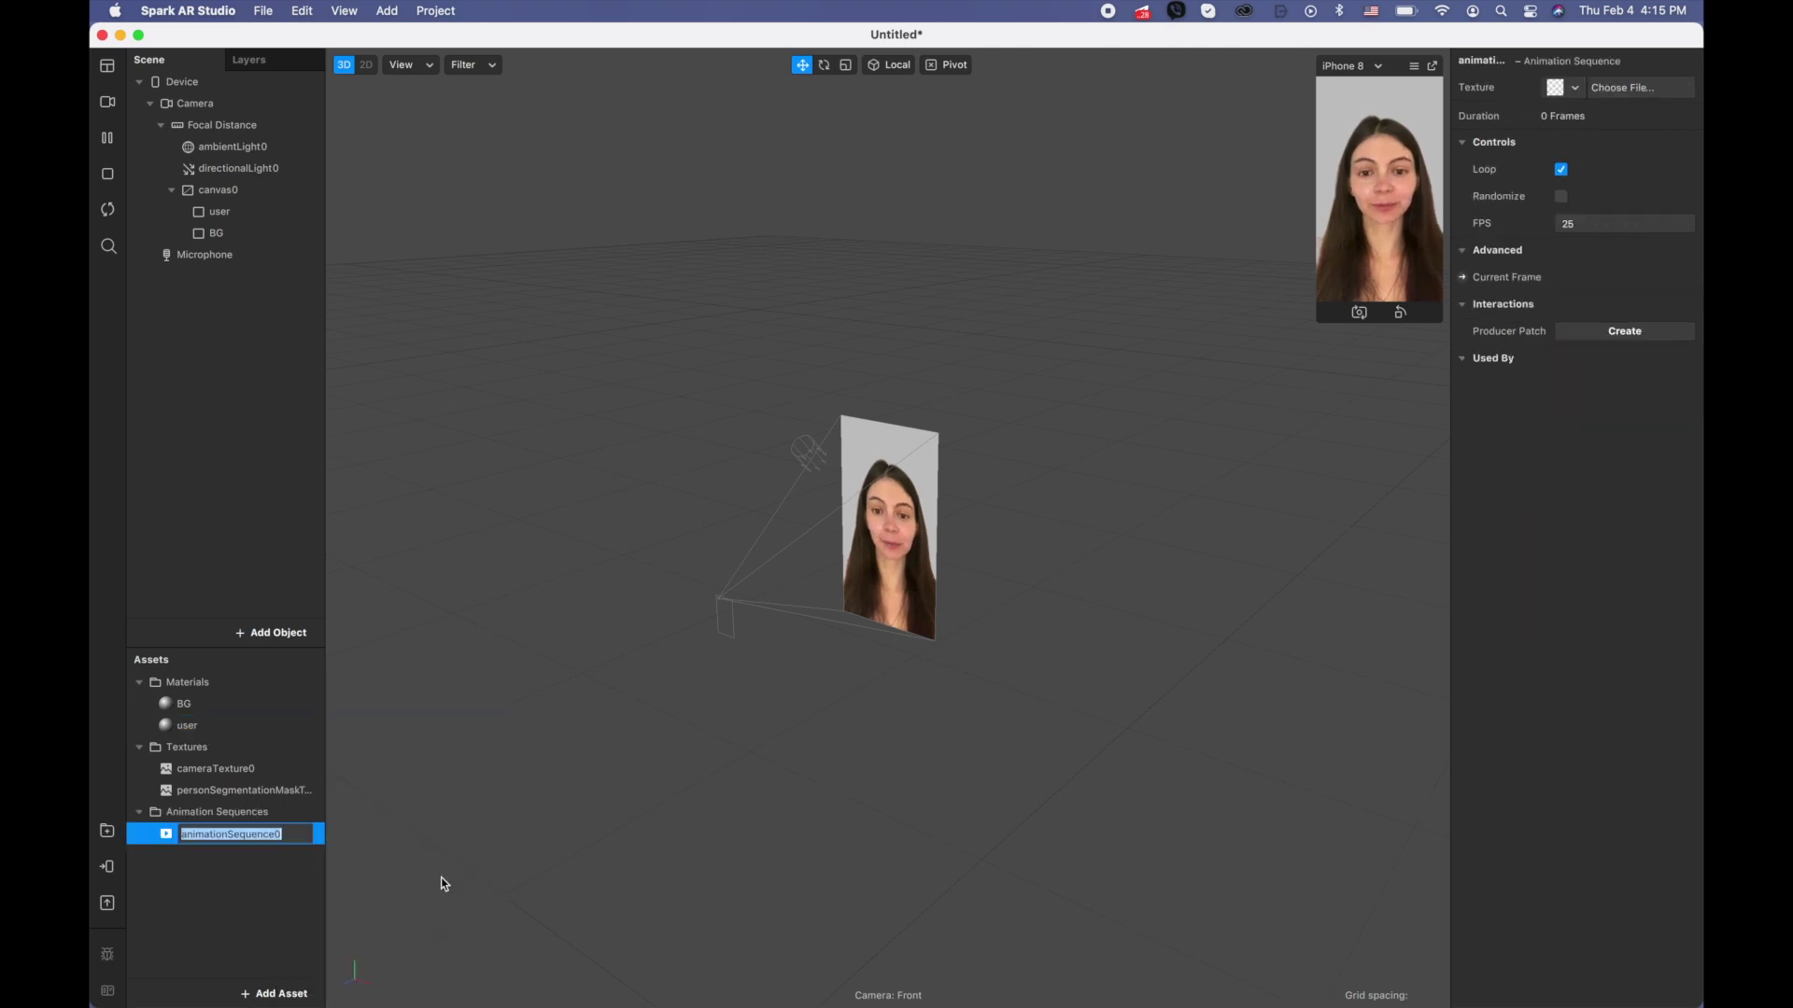
{"action": "left_click", "coordinate": [220, 921]}
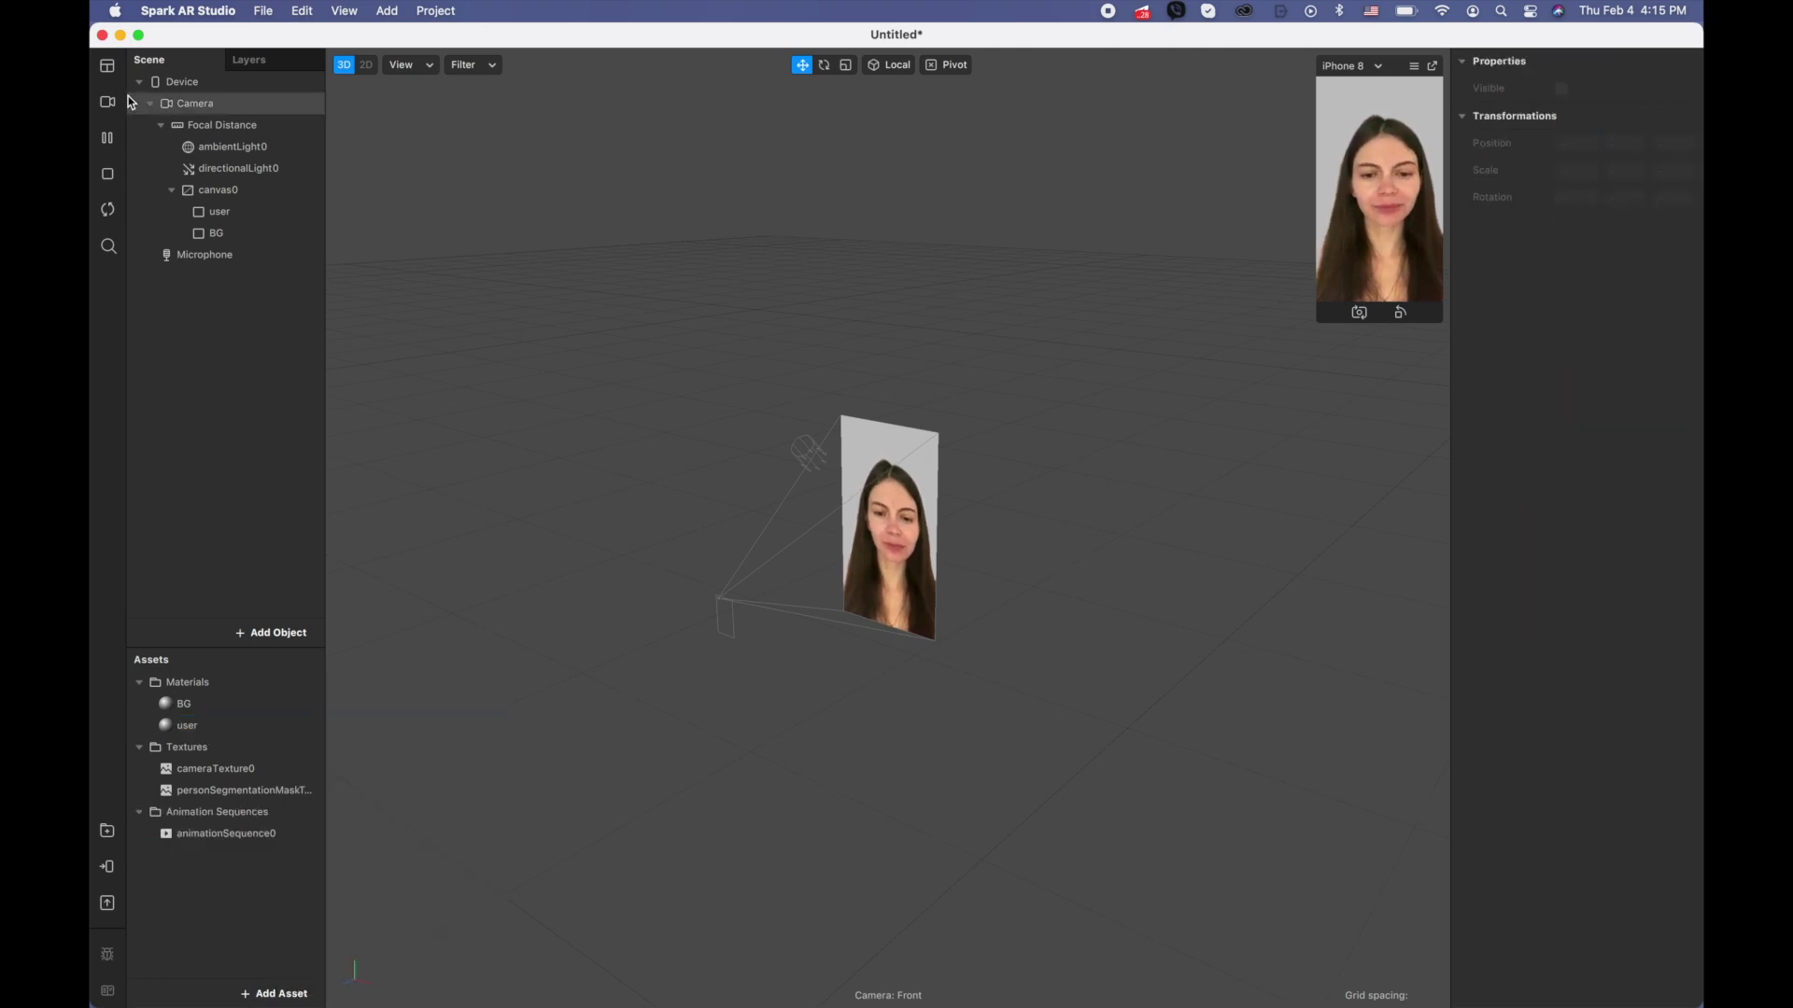
Minimize the Spark AR Studio project, switch to Chrome and enlarge its window to fill the screen.
{"action": "left_click", "coordinate": [120, 35]}
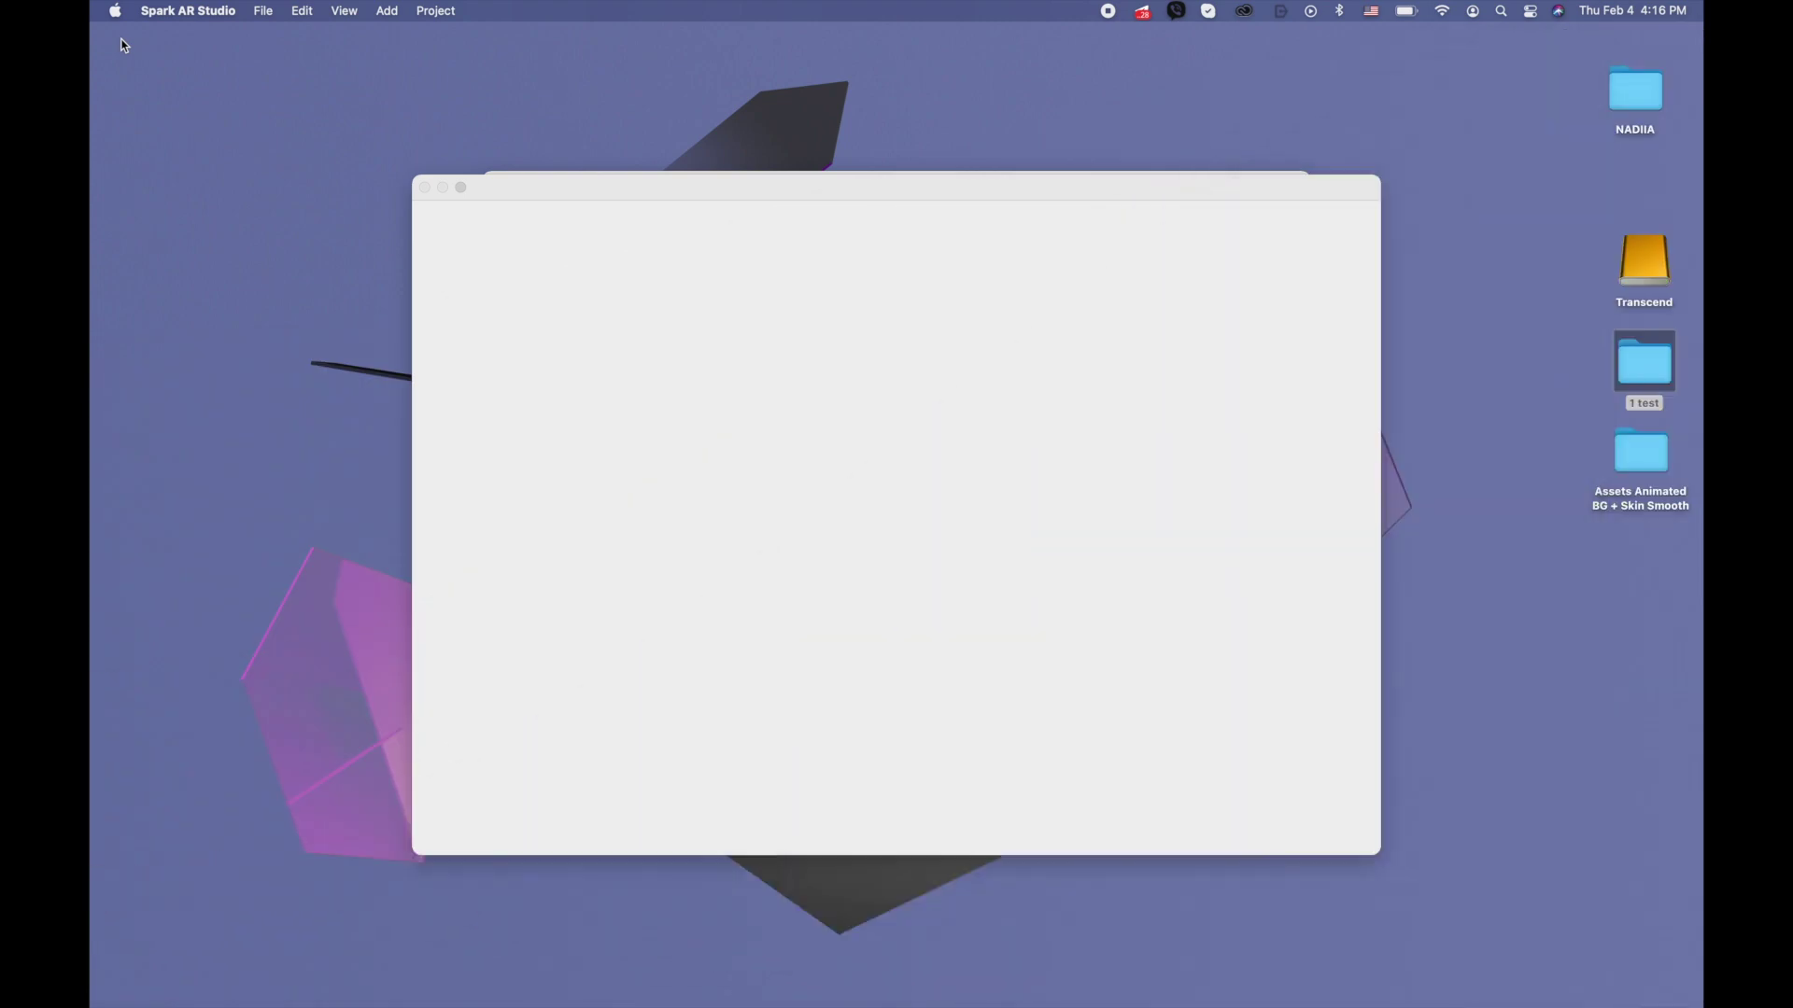
{"action": "mouse_move", "coordinate": [92, 381]}
{"action": "mouse_move", "coordinate": [92, 846]}
{"action": "left_click", "coordinate": [129, 798]}
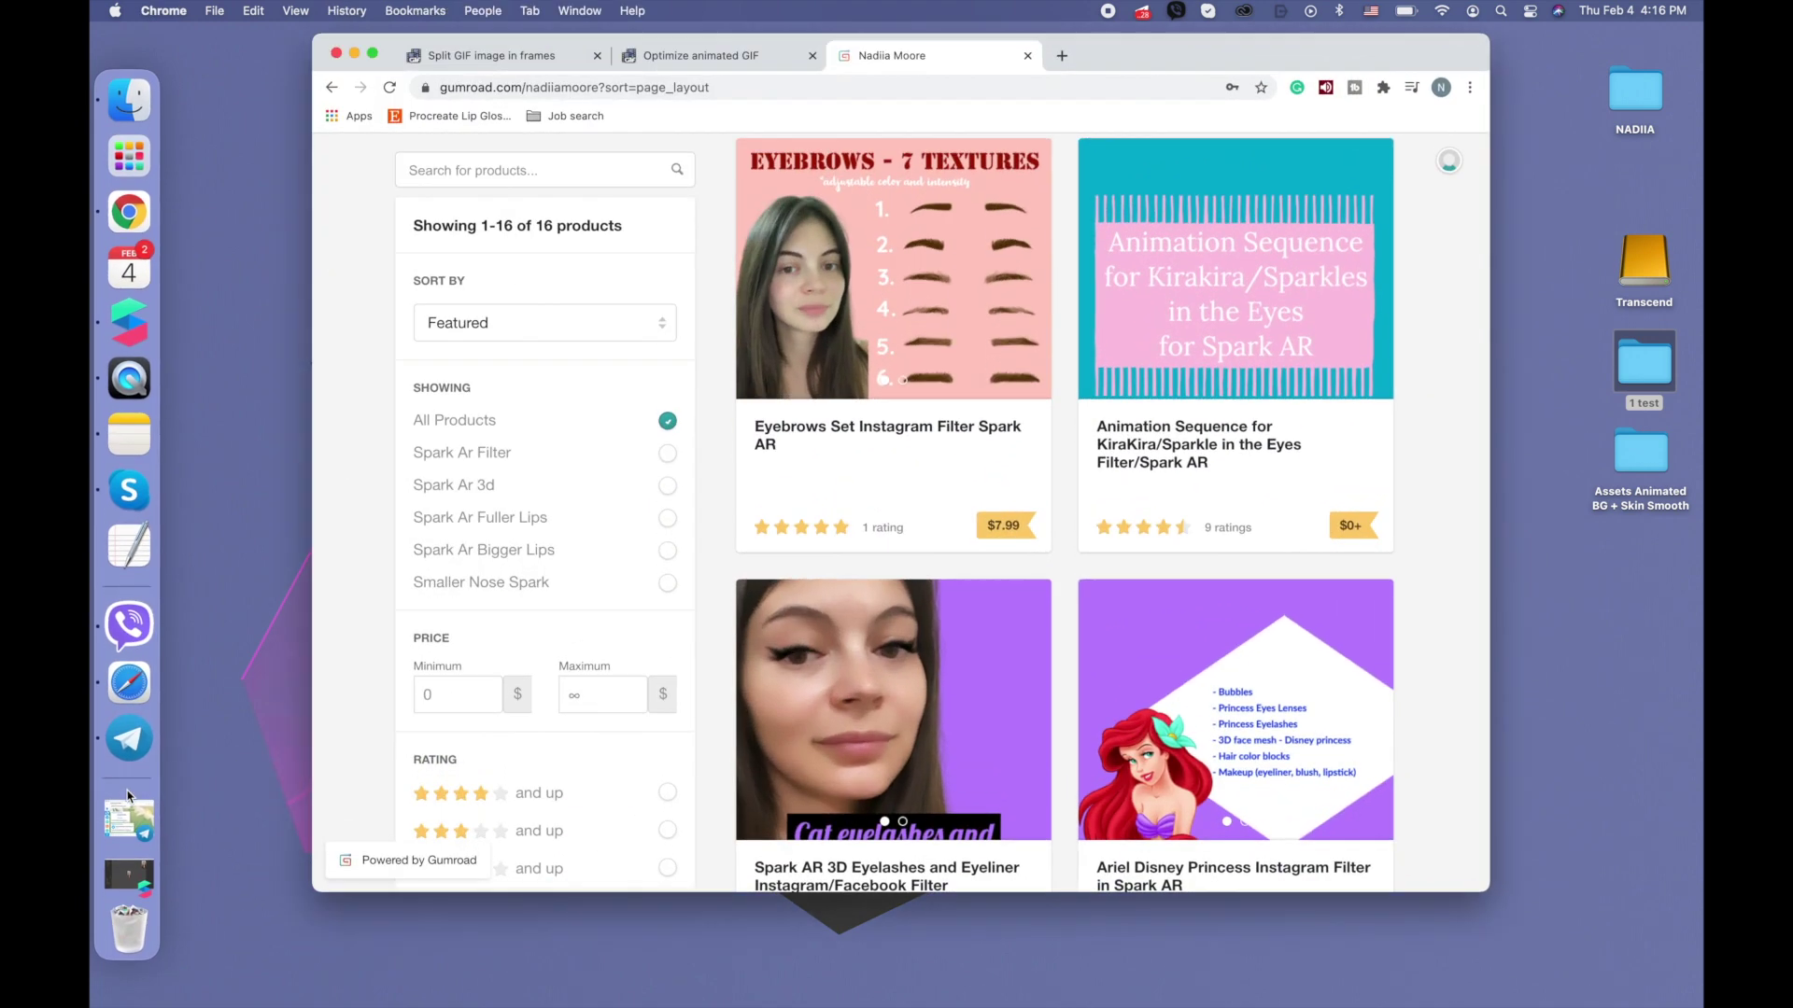
{"action": "left_click", "coordinate": [374, 61]}
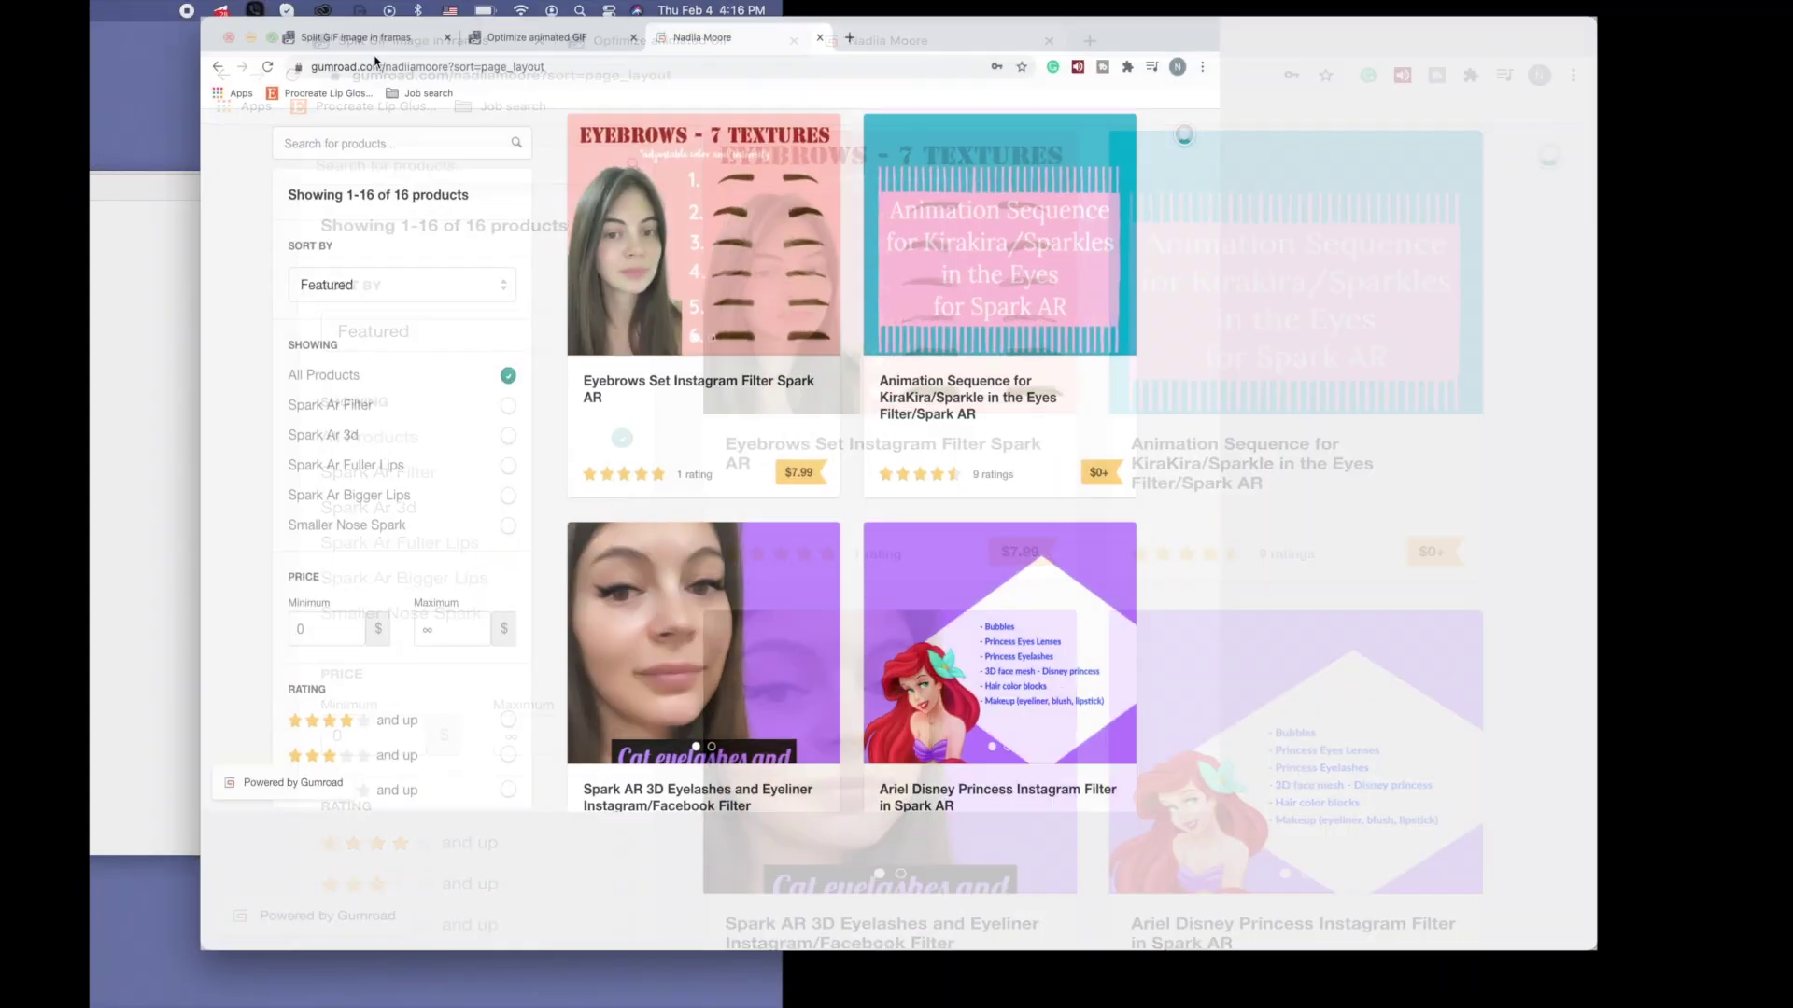
Browse the Spark AR filters and assets offered in the Gumroad store.
{"action": "scroll", "coordinate": [803, 391], "scroll_direction": "up", "scroll_amount": 5}
{"action": "scroll", "coordinate": [803, 391], "scroll_direction": "up", "scroll_amount": 5}
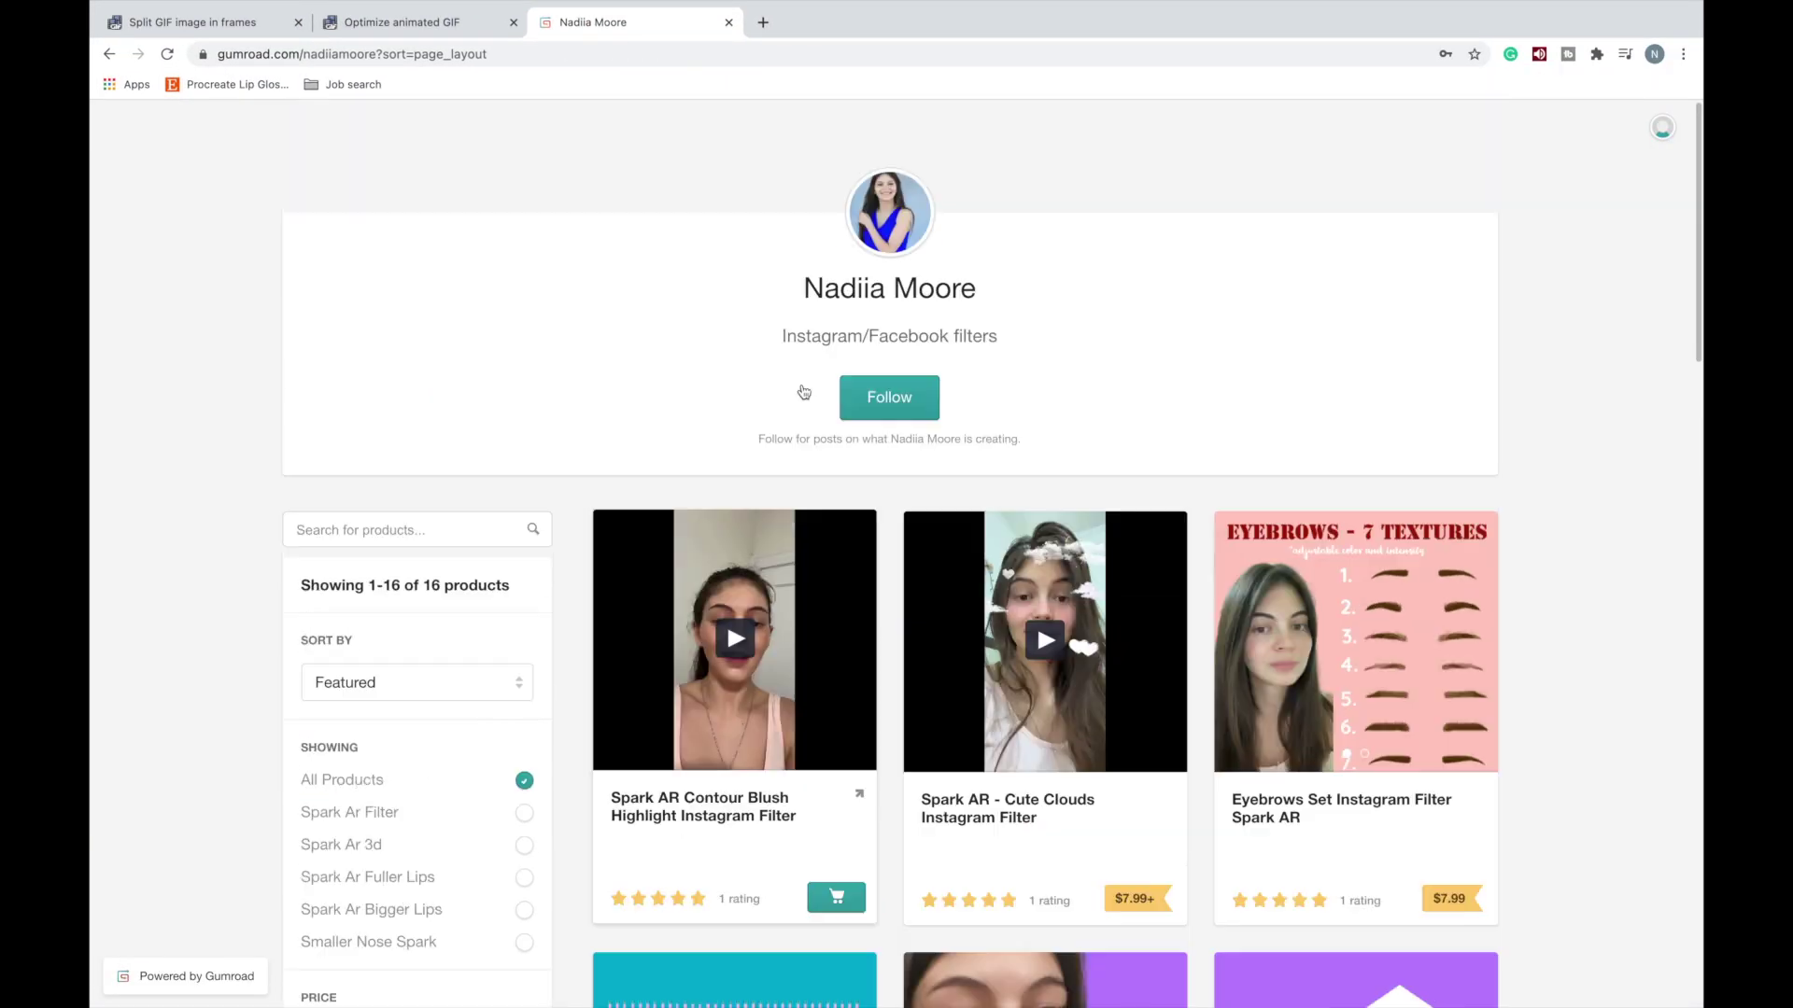
{"action": "scroll", "coordinate": [803, 391], "scroll_direction": "down", "scroll_amount": 5}
{"action": "scroll", "coordinate": [803, 390], "scroll_direction": "down", "scroll_amount": 3}
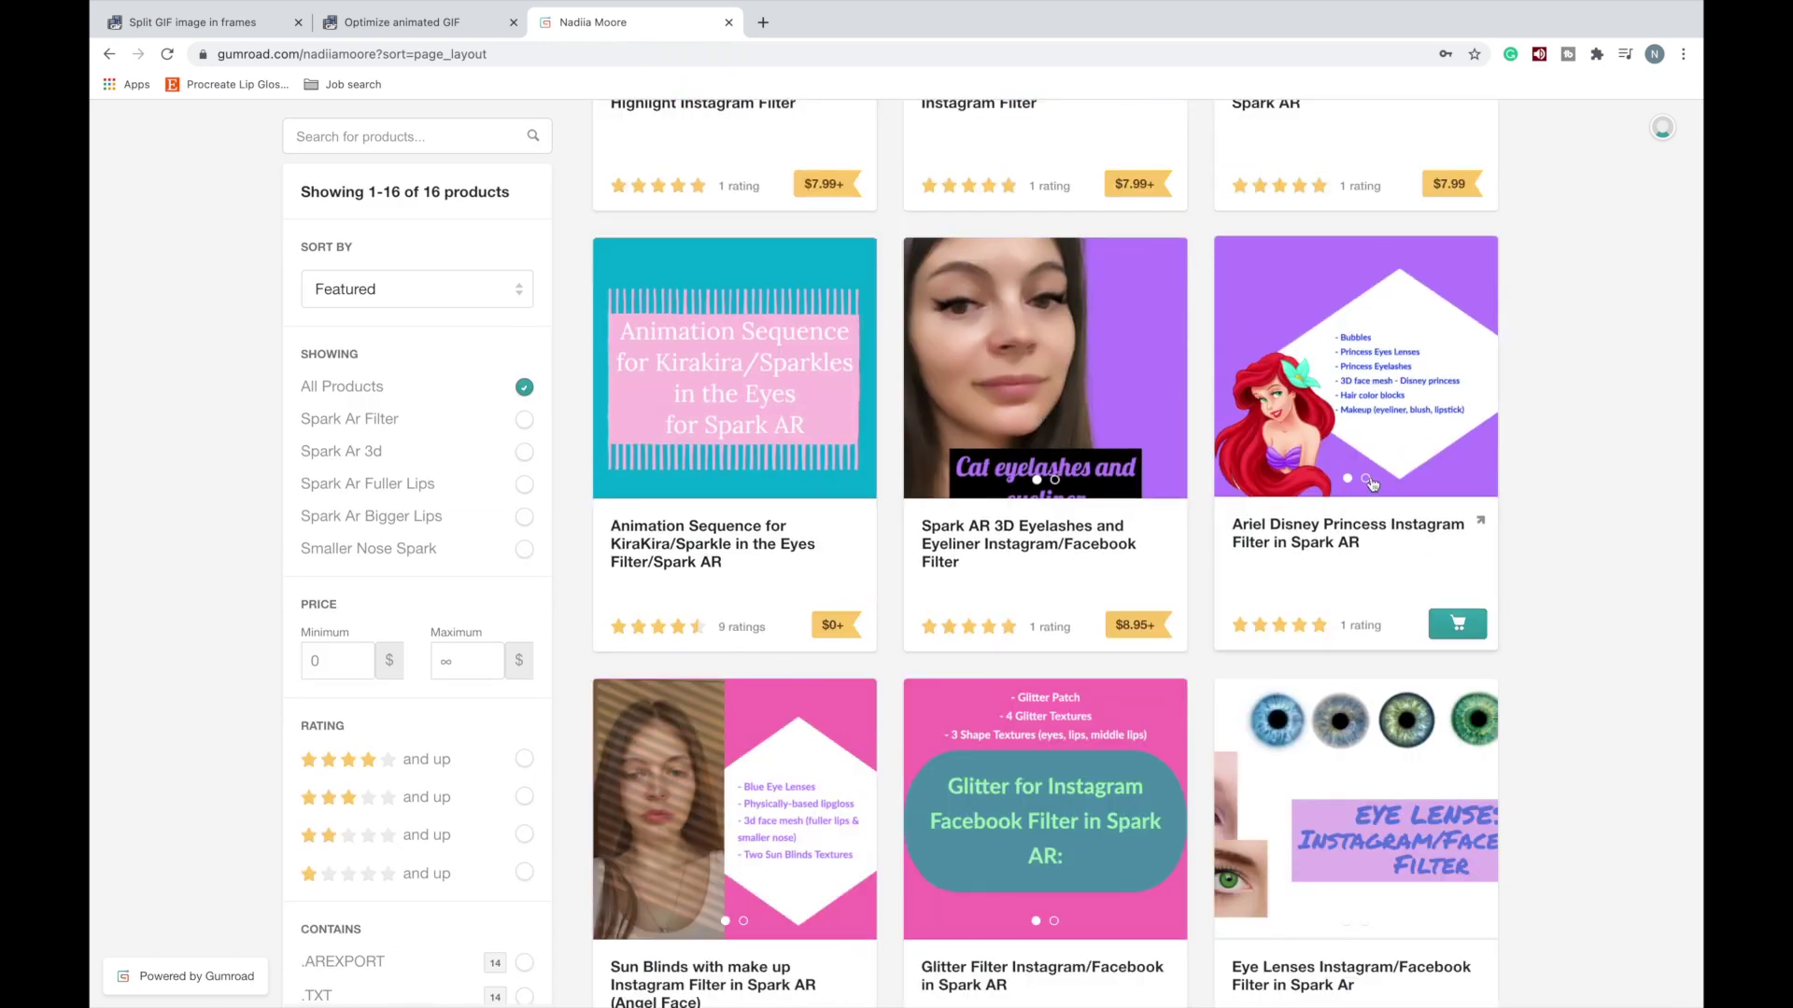
{"action": "scroll", "coordinate": [1344, 402], "scroll_direction": "down", "scroll_amount": 3}
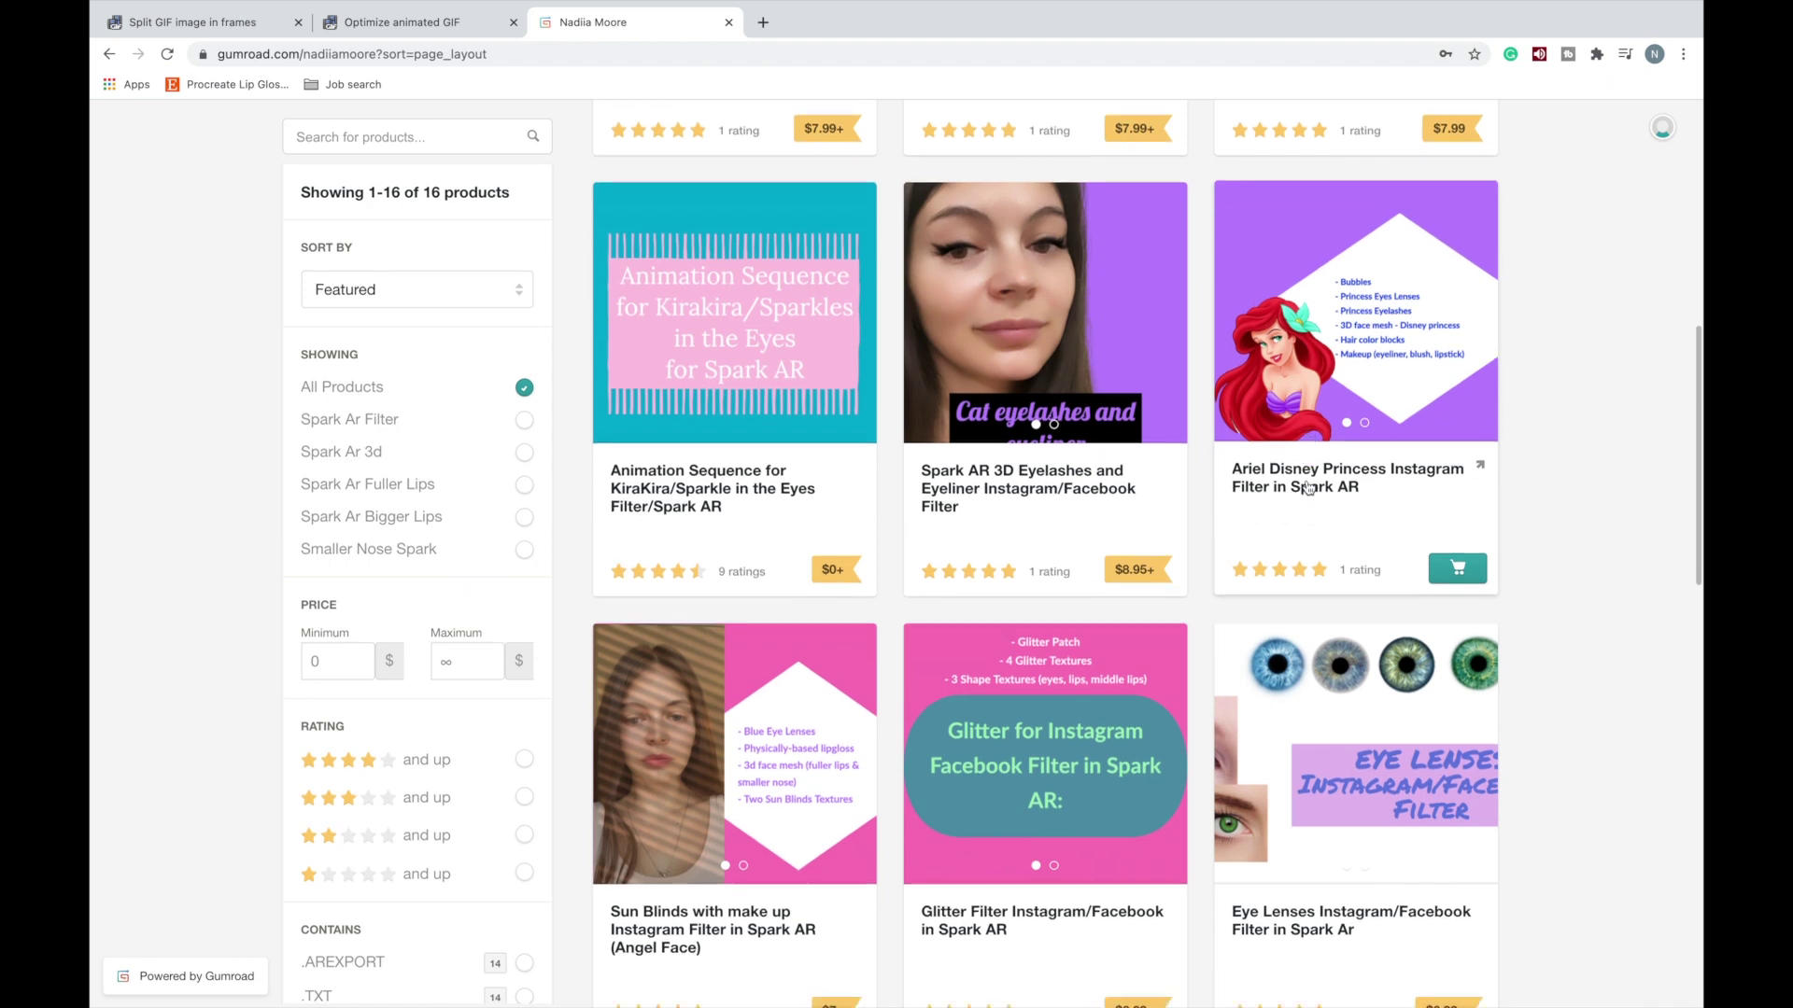
{"action": "scroll", "coordinate": [1148, 672], "scroll_direction": "down", "scroll_amount": 8}
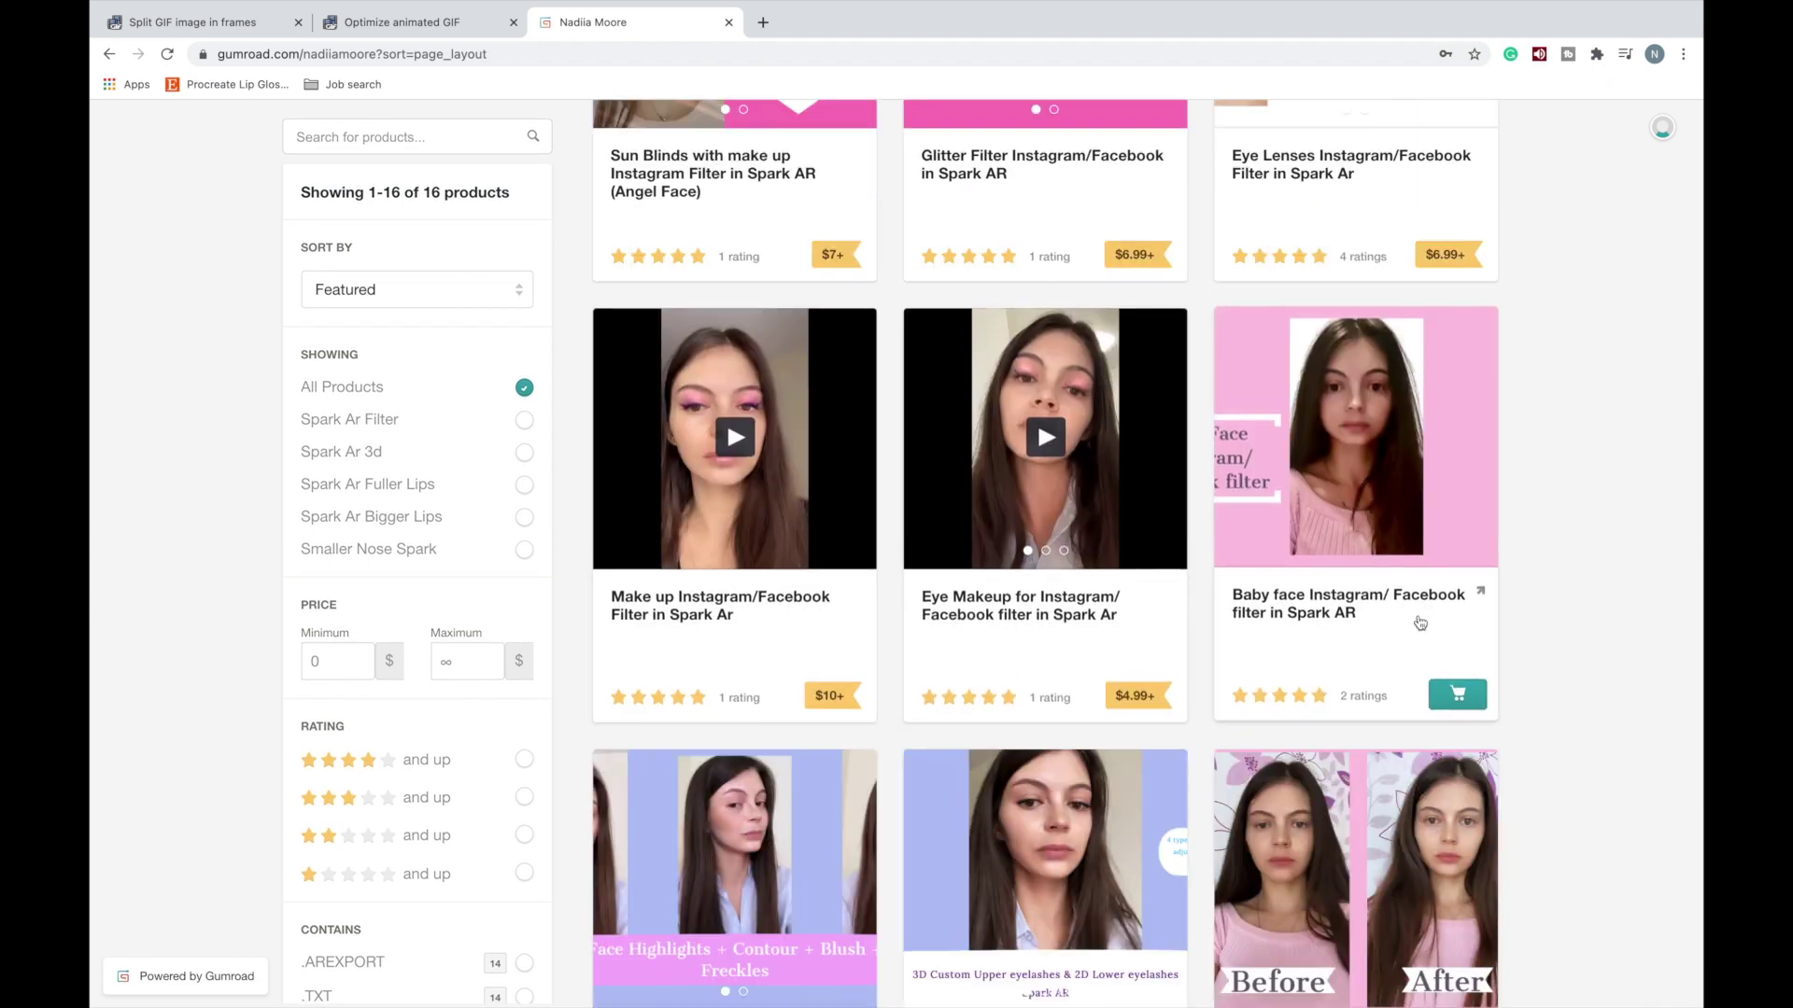
{"action": "scroll", "coordinate": [1420, 607], "scroll_direction": "down", "scroll_amount": 4}
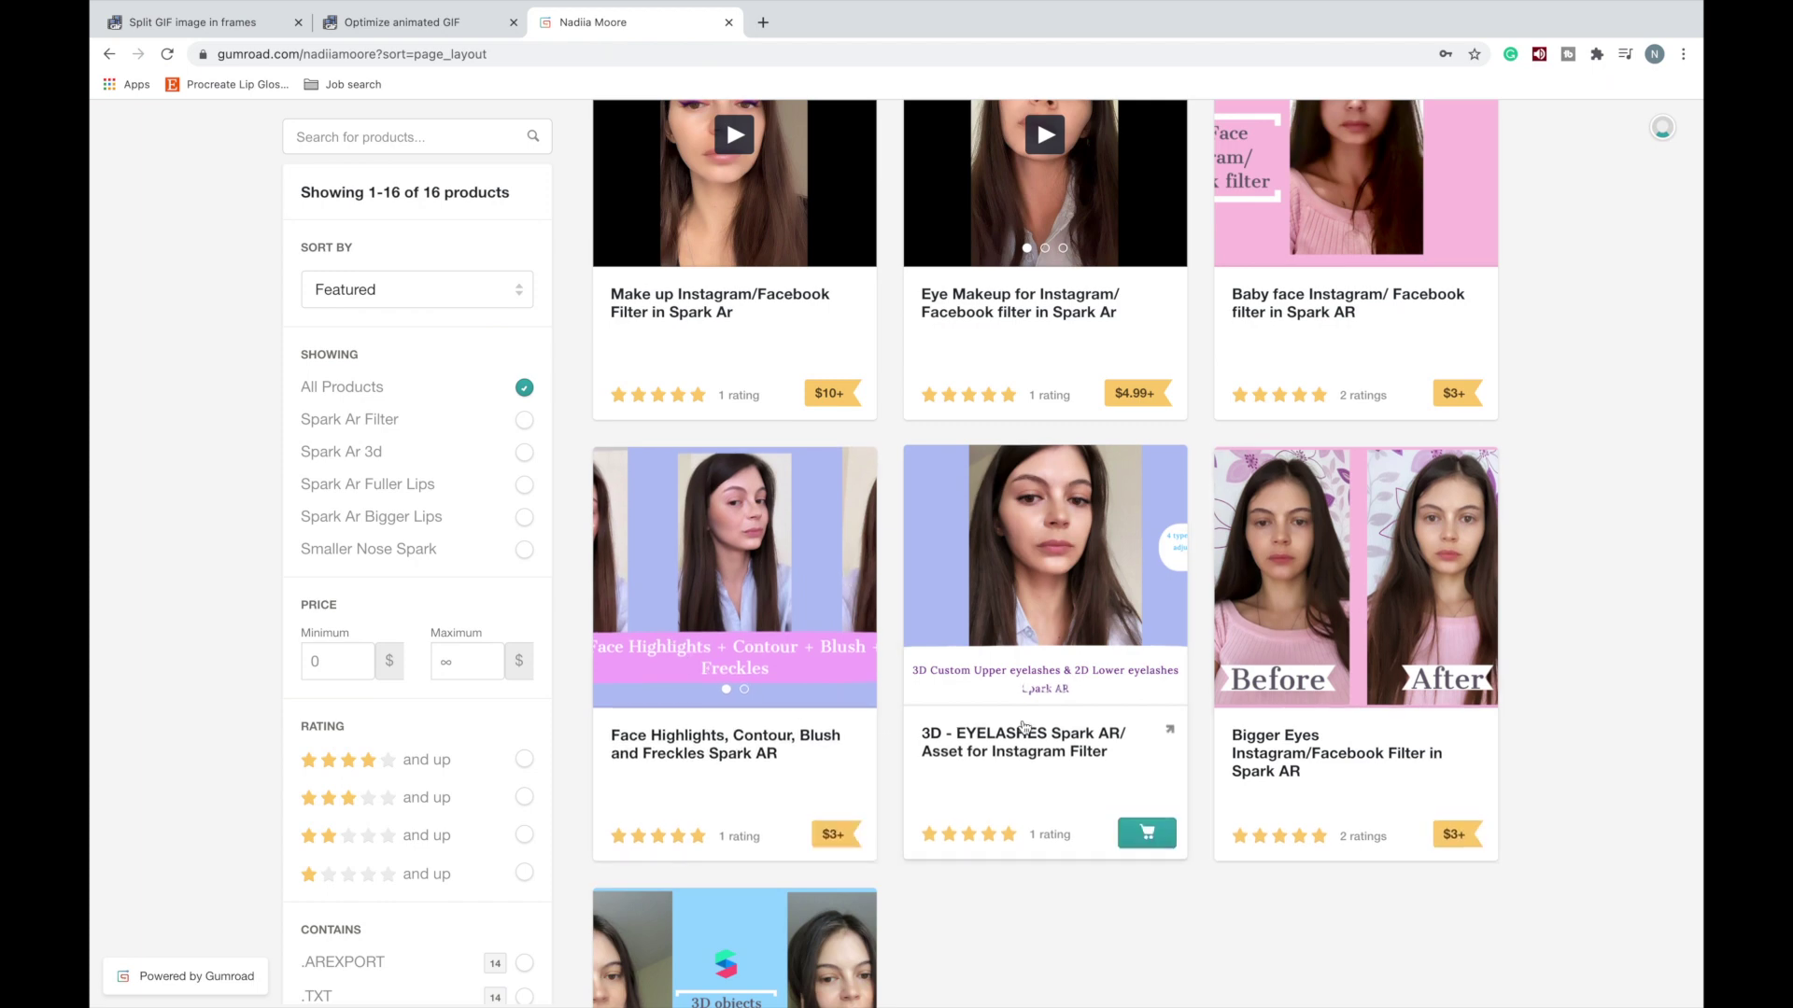
{"action": "scroll", "coordinate": [1297, 736], "scroll_direction": "down", "scroll_amount": 2}
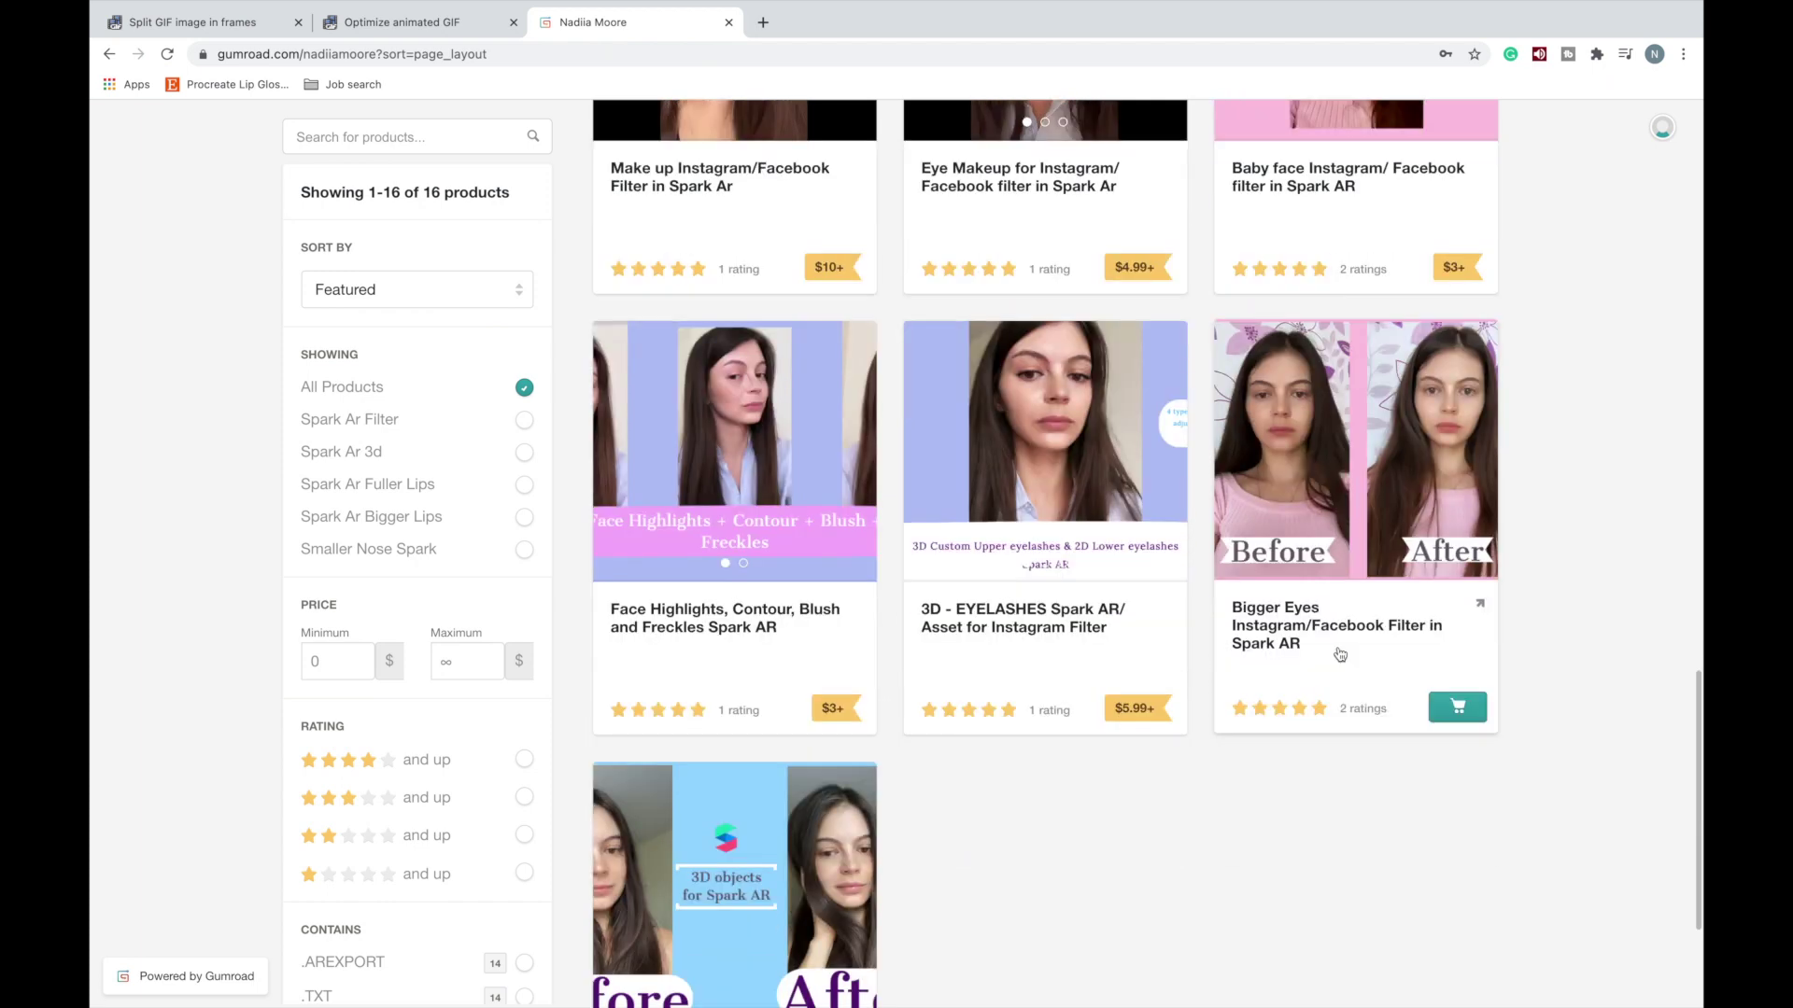
{"action": "scroll", "coordinate": [845, 845], "scroll_direction": "up", "scroll_amount": 11}
{"action": "scroll", "coordinate": [845, 845], "scroll_direction": "up", "scroll_amount": 3}
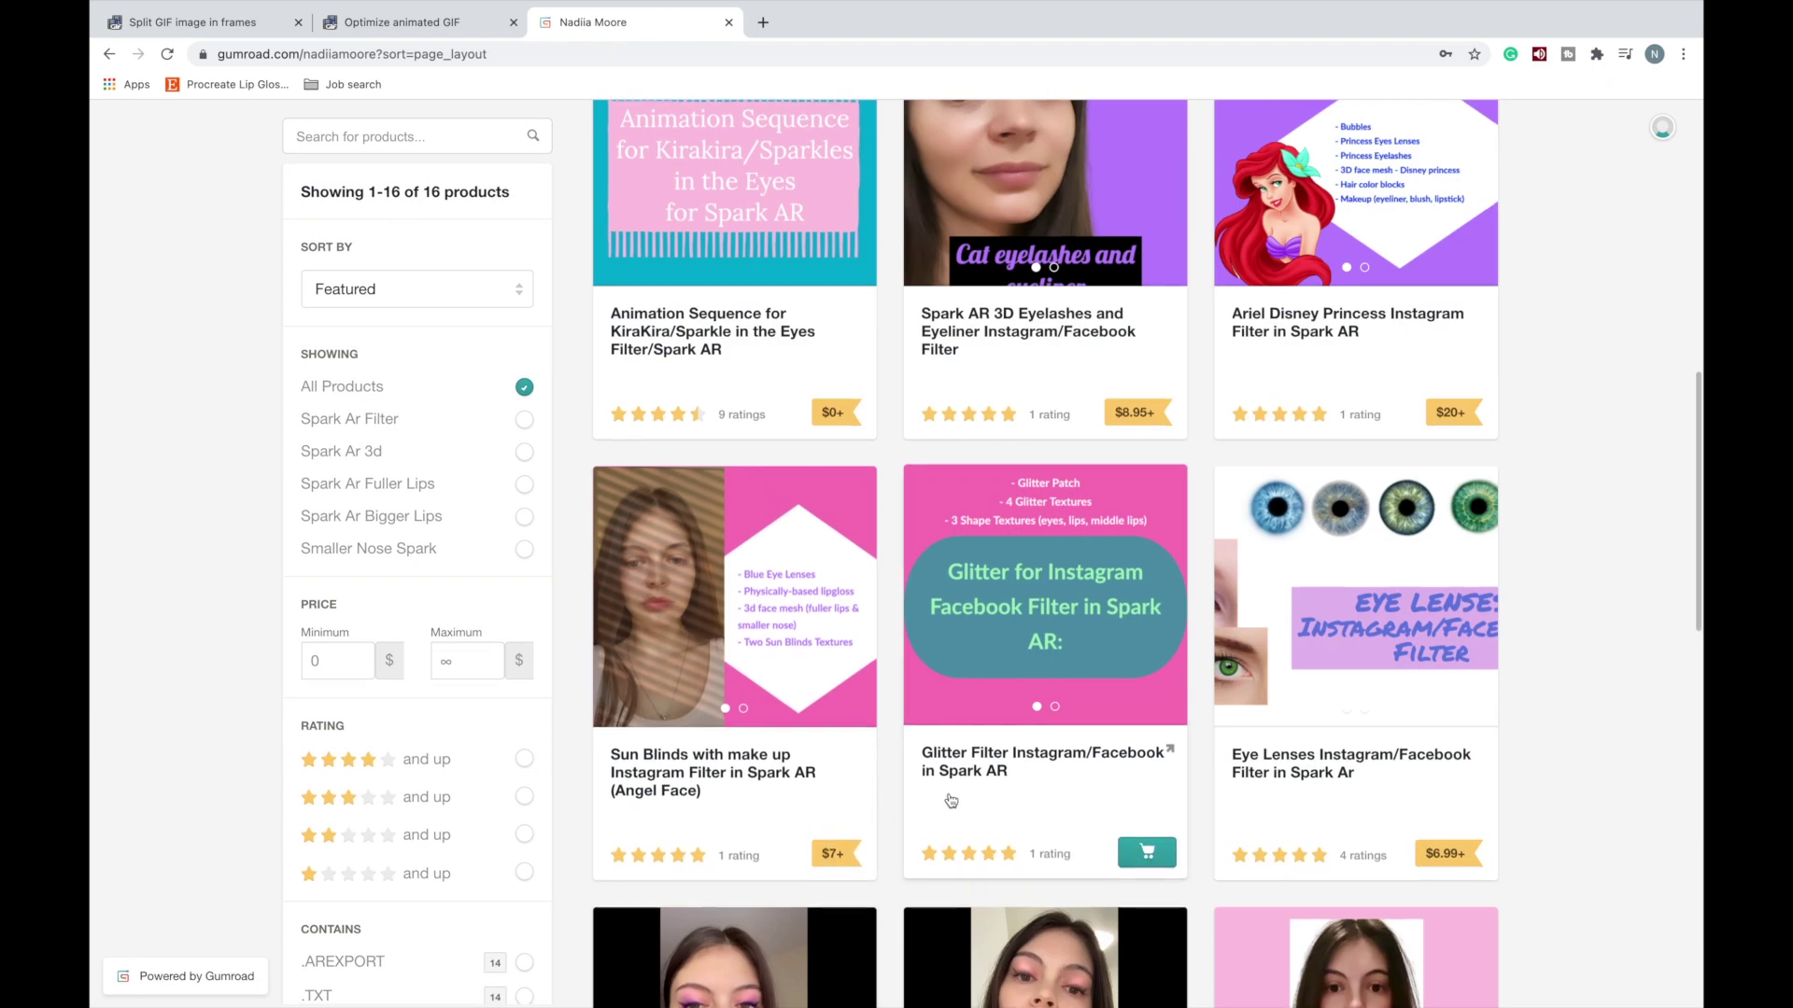
{"action": "scroll", "coordinate": [950, 800], "scroll_direction": "up", "scroll_amount": 7}
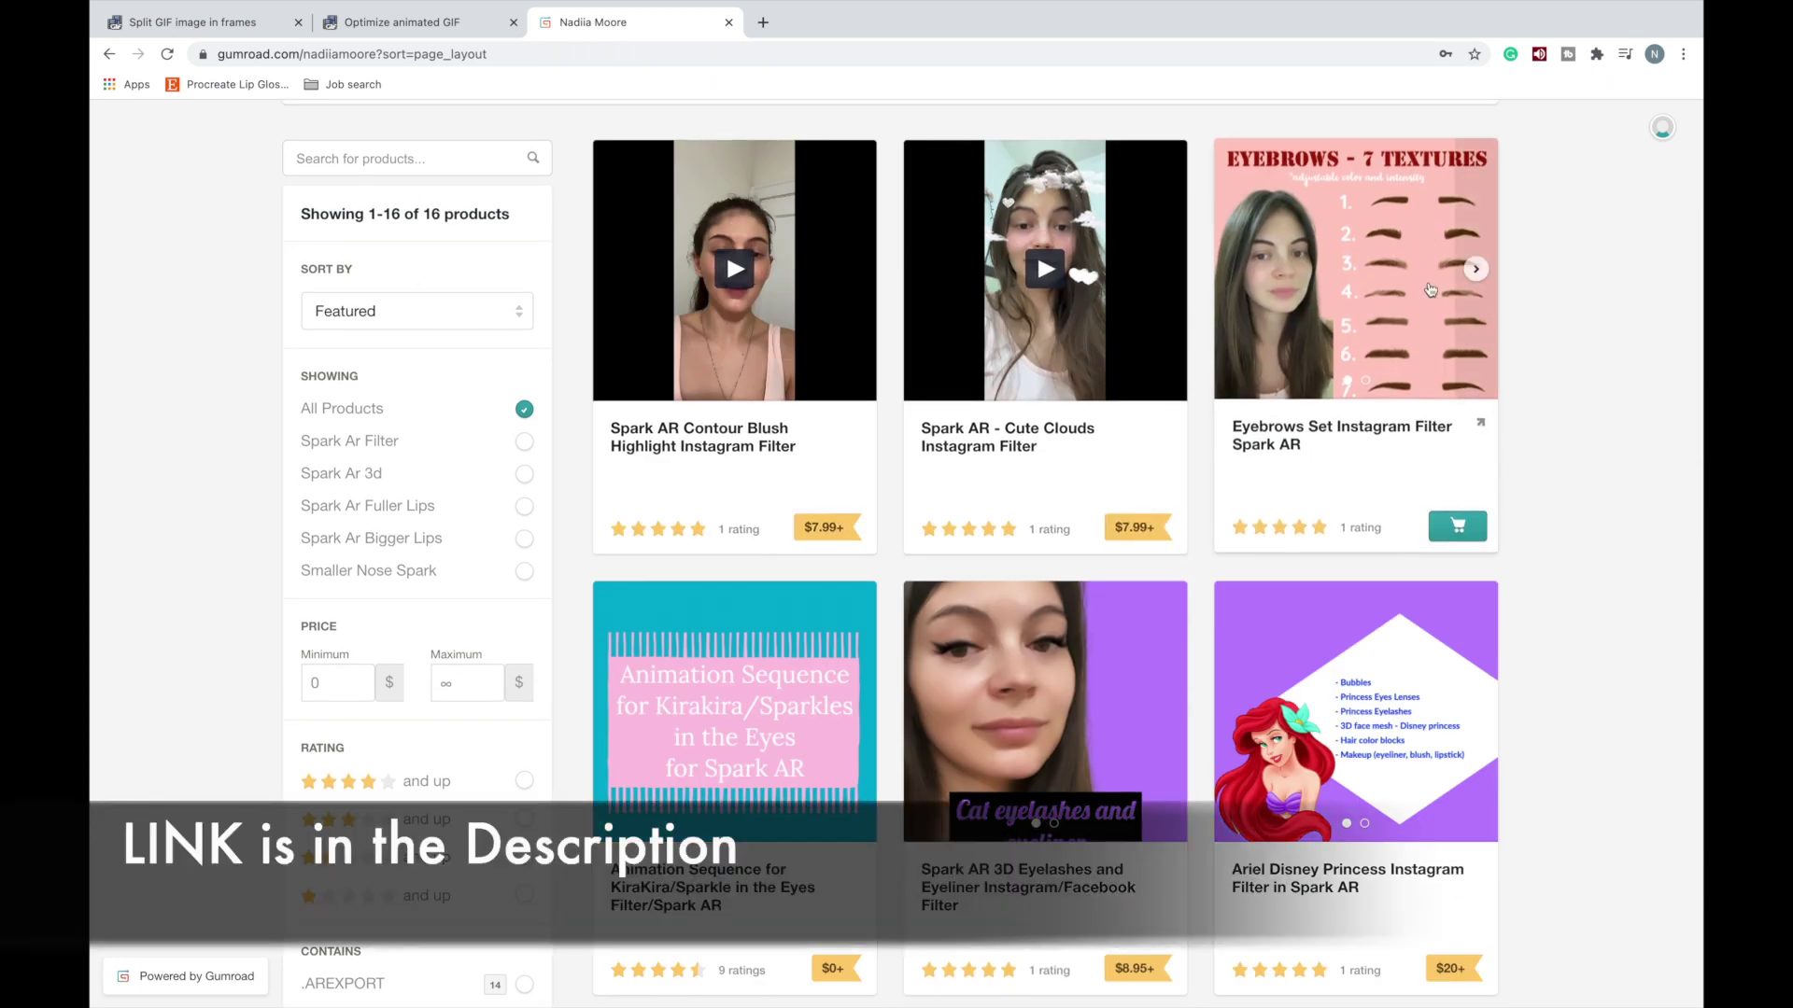
Examine the ezgif GIF frame splitter page and the ezgif GIF optimizer page.
{"action": "mouse_move", "coordinate": [168, 19]}
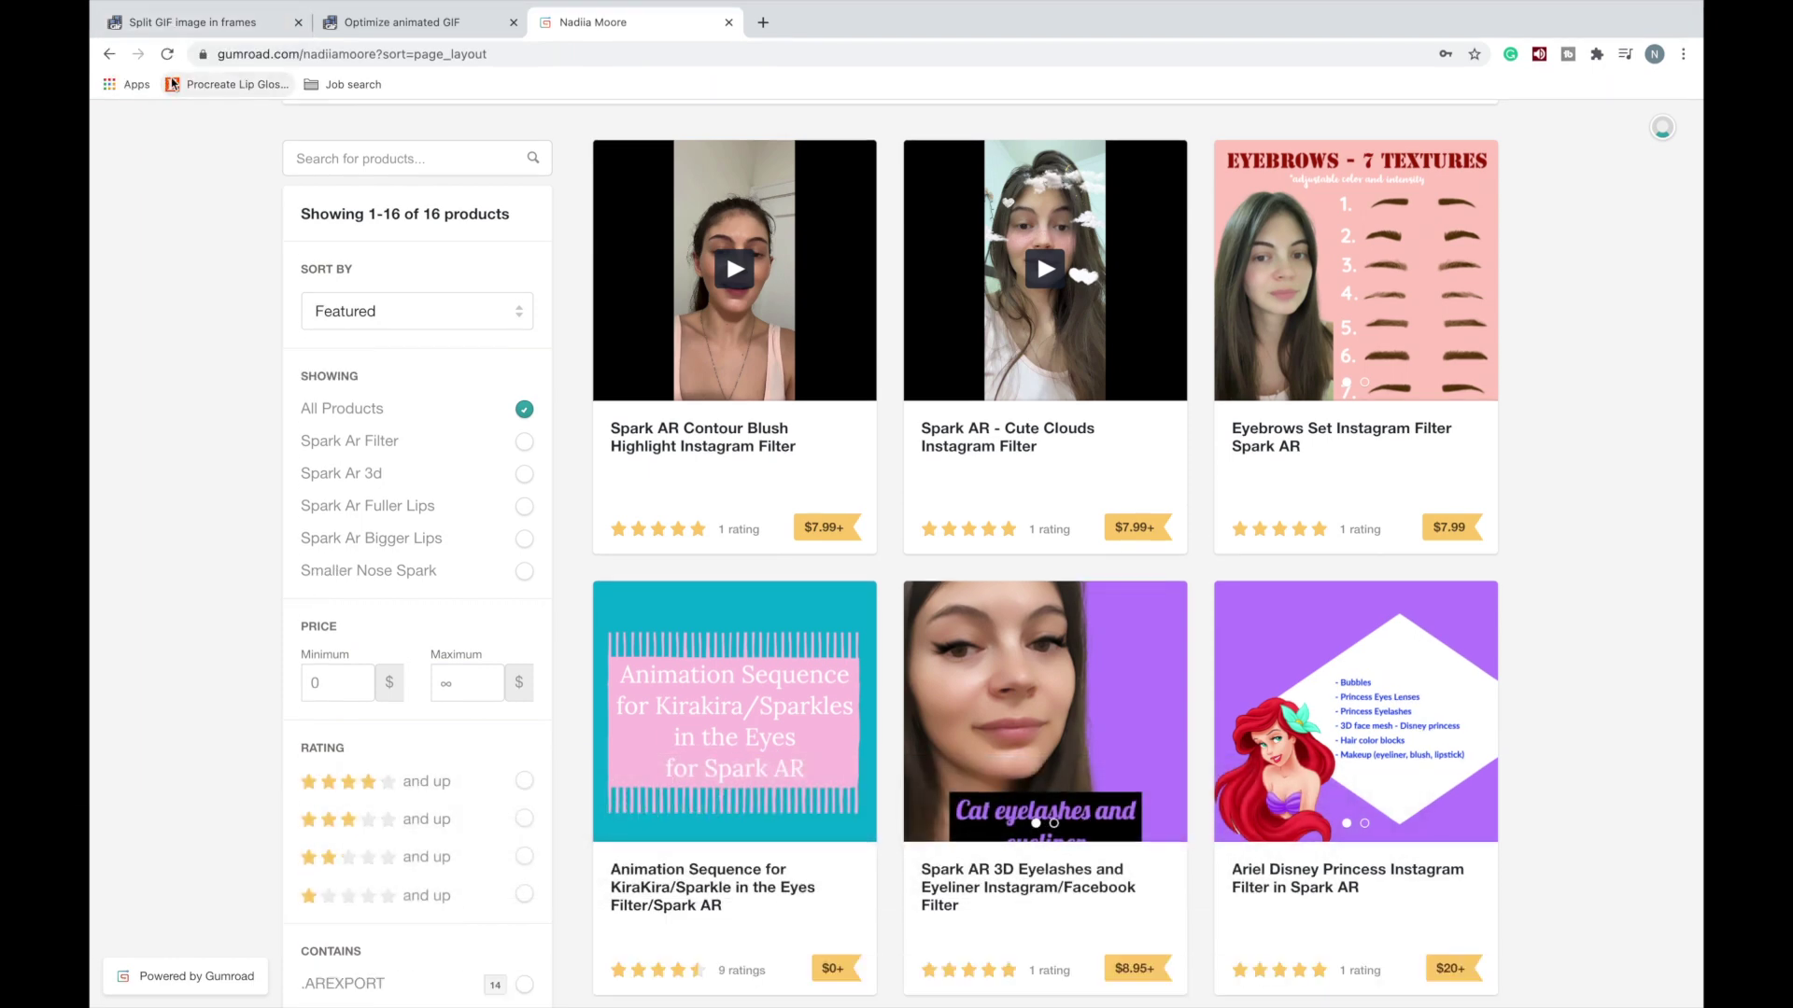
{"action": "left_click", "coordinate": [195, 28]}
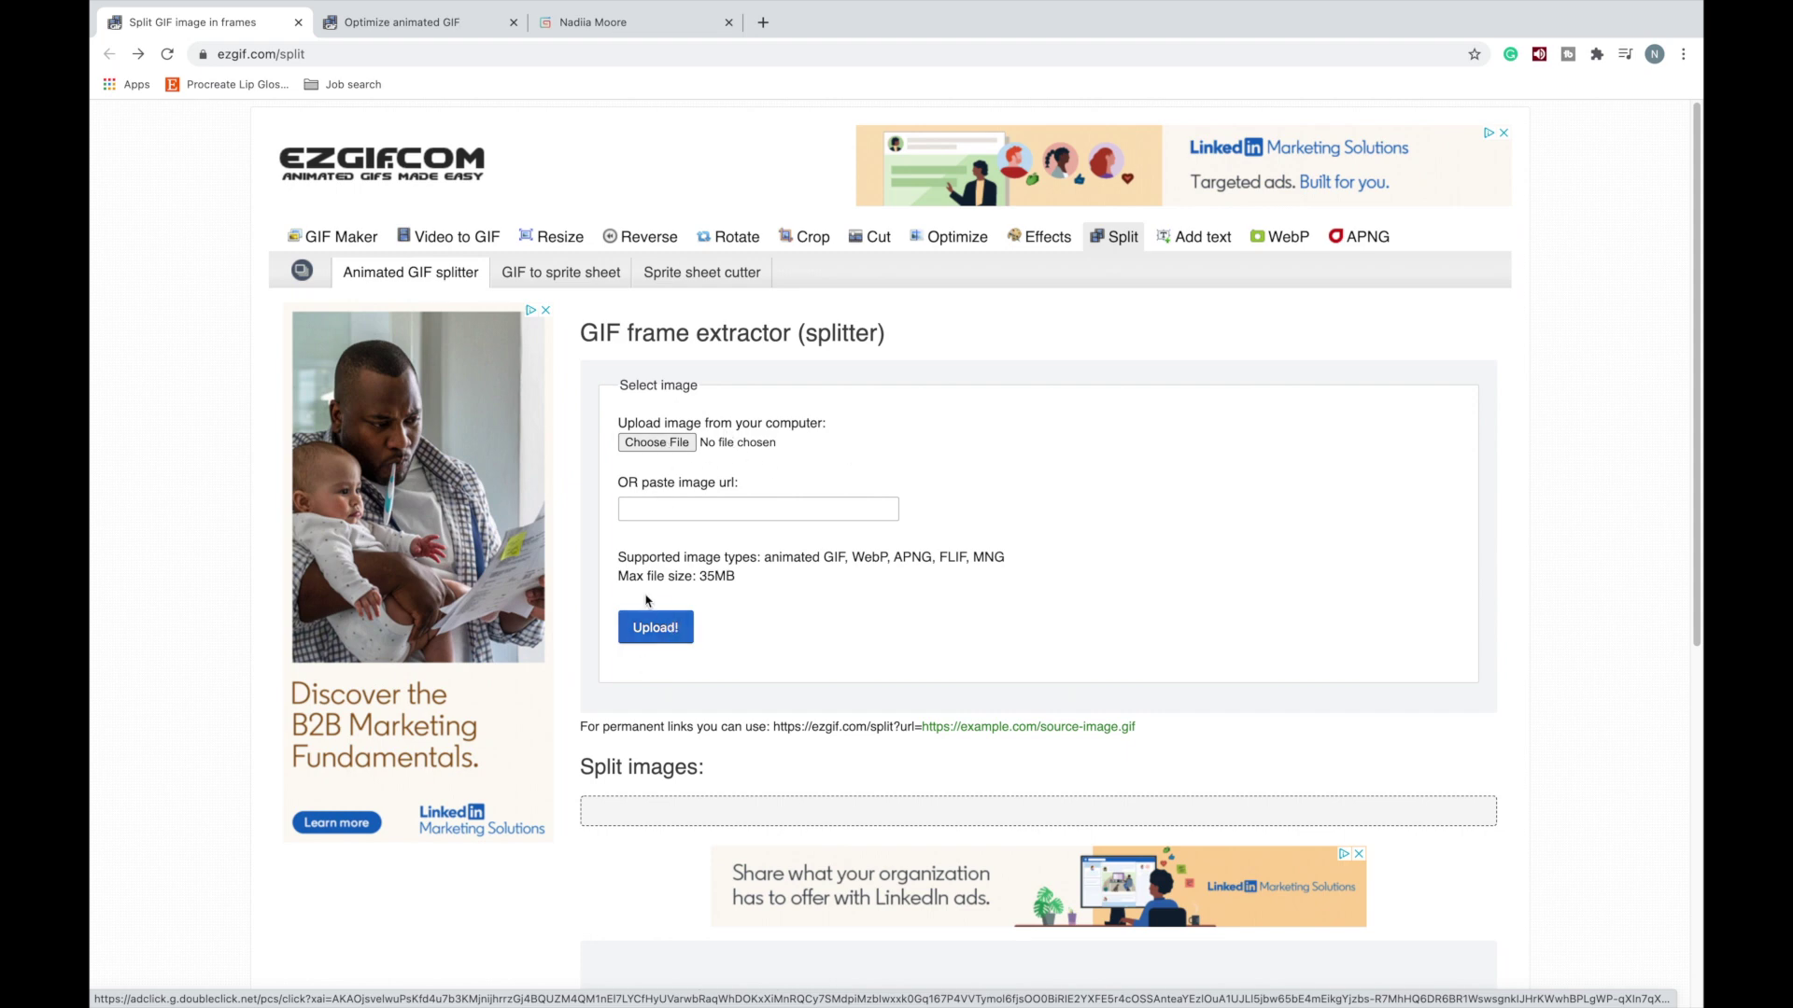
{"action": "scroll", "coordinate": [720, 637], "scroll_direction": "down", "scroll_amount": 5}
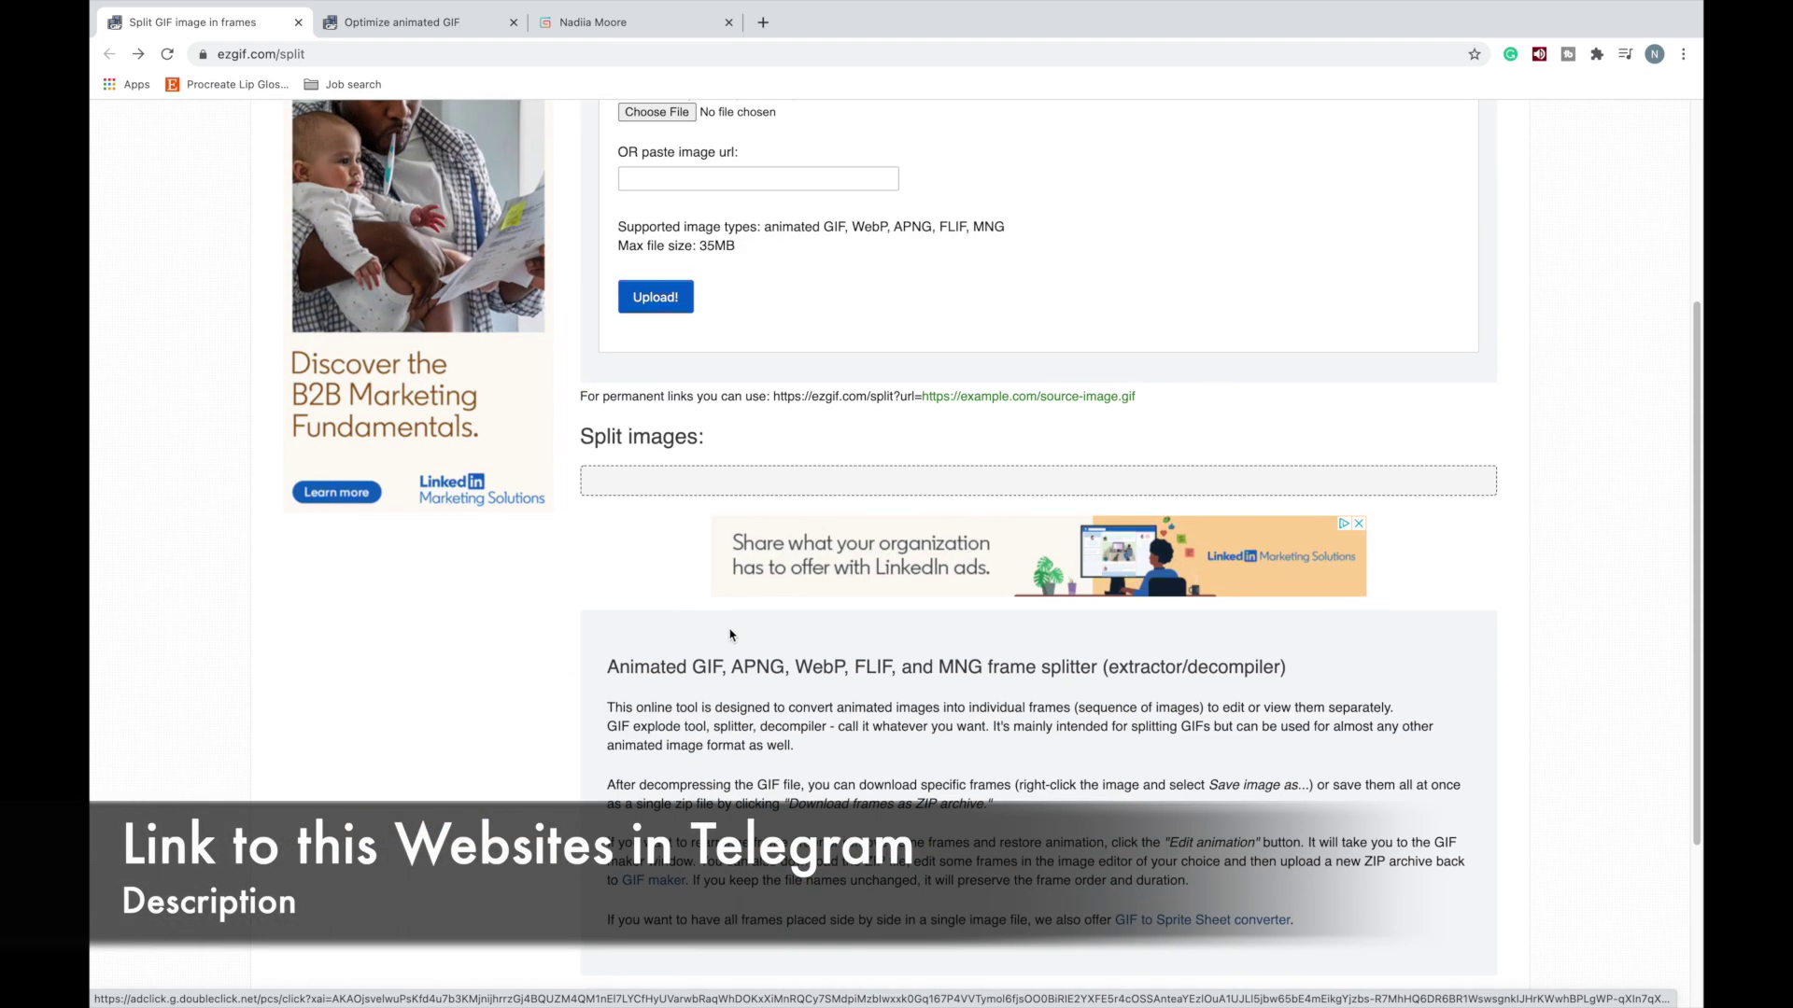
{"action": "scroll", "coordinate": [720, 637], "scroll_direction": "up", "scroll_amount": 3}
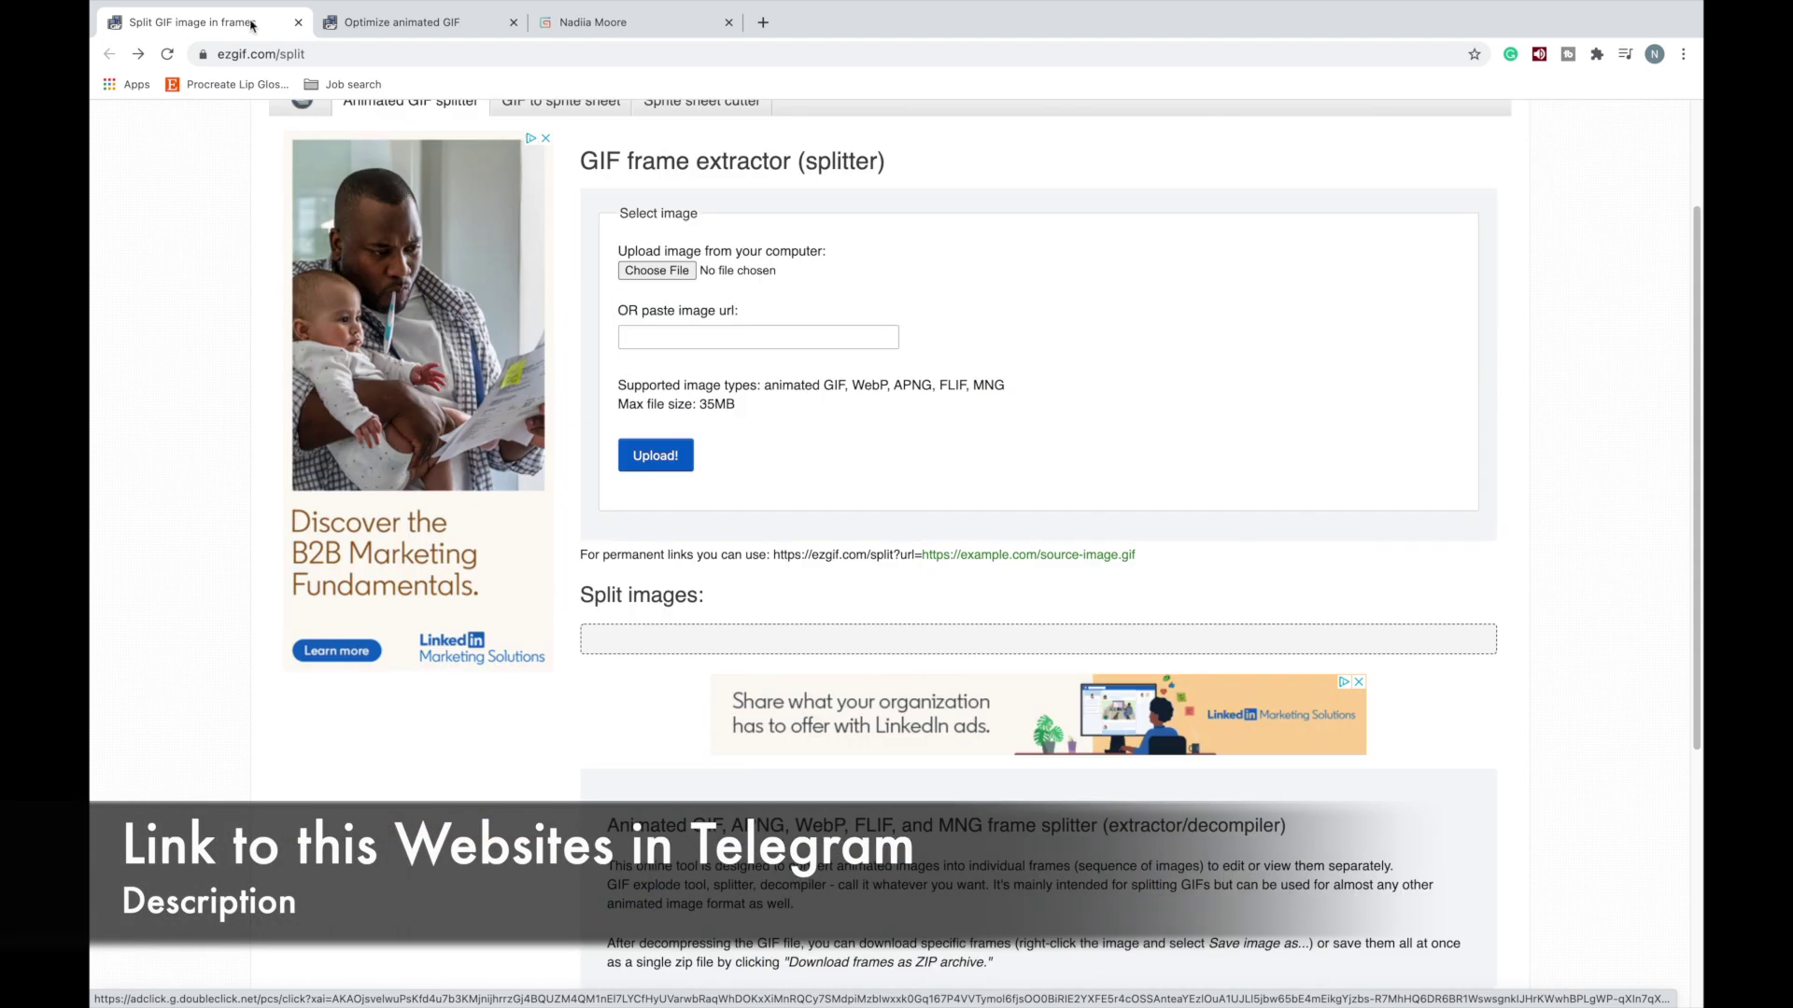
{"action": "left_click", "coordinate": [405, 28]}
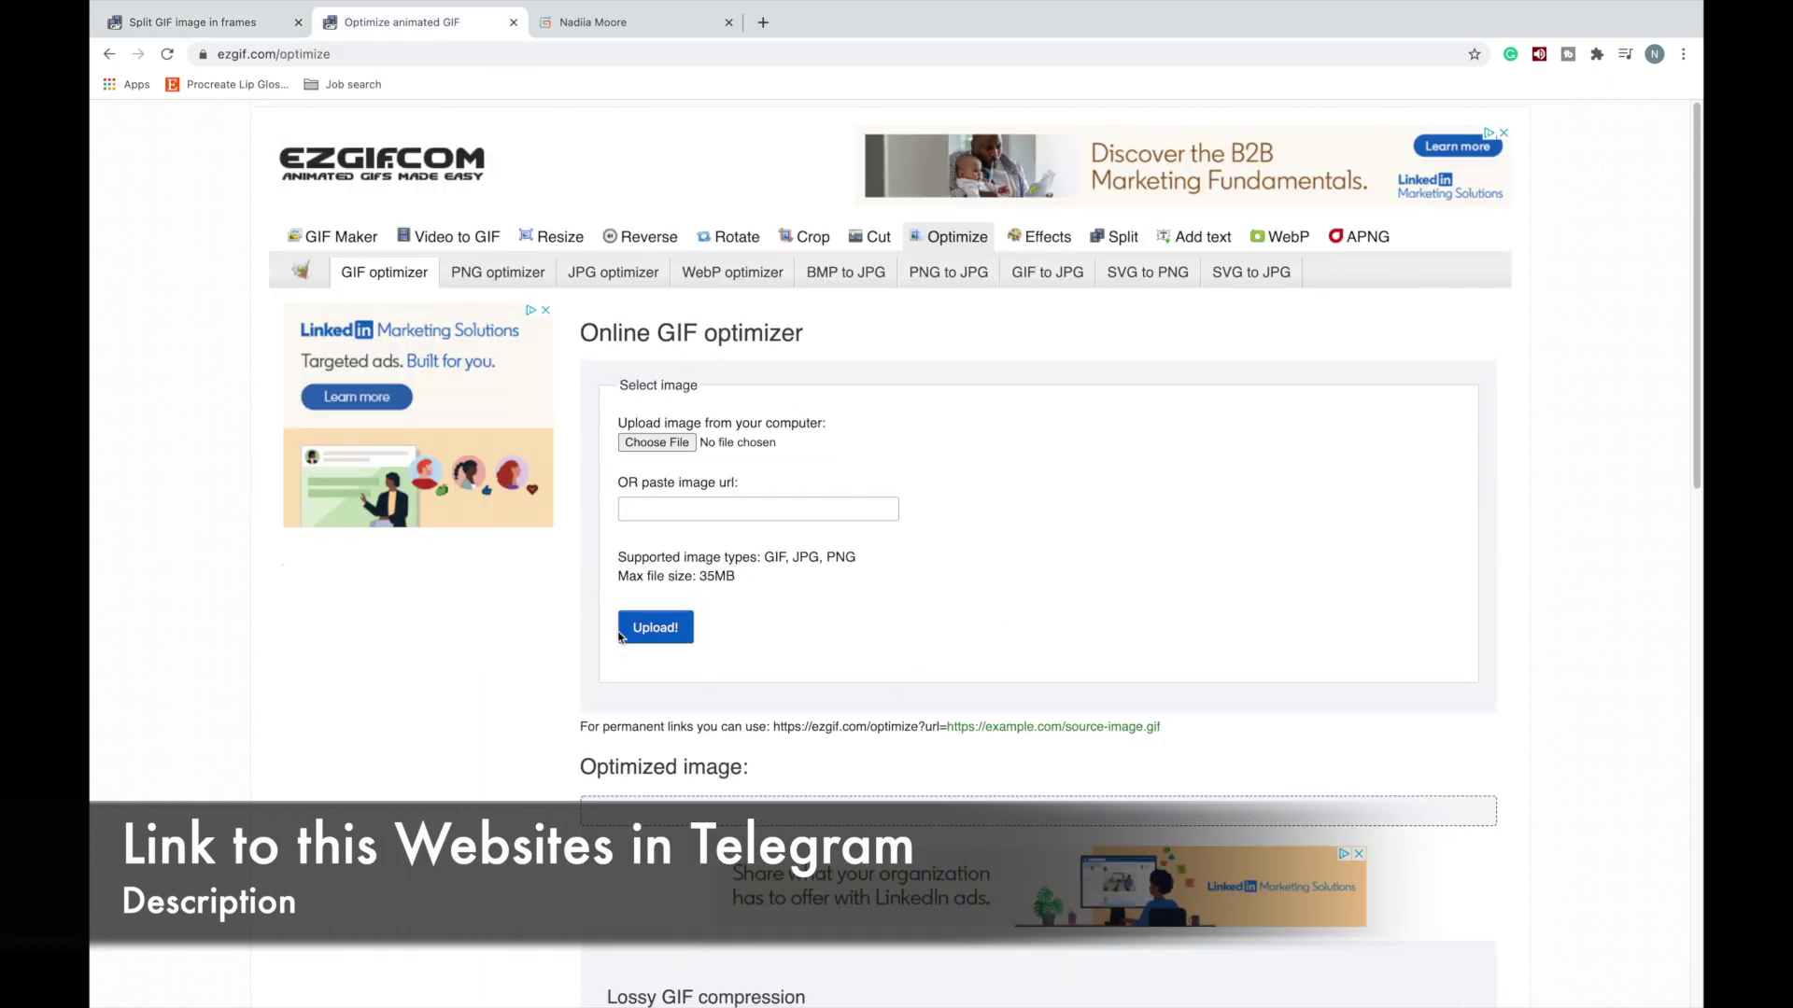
Upload bg.gif from the Assets Animated BG + Skin Smooth folder to ezgif's GIF frame splitter.
{"action": "left_click", "coordinate": [157, 26]}
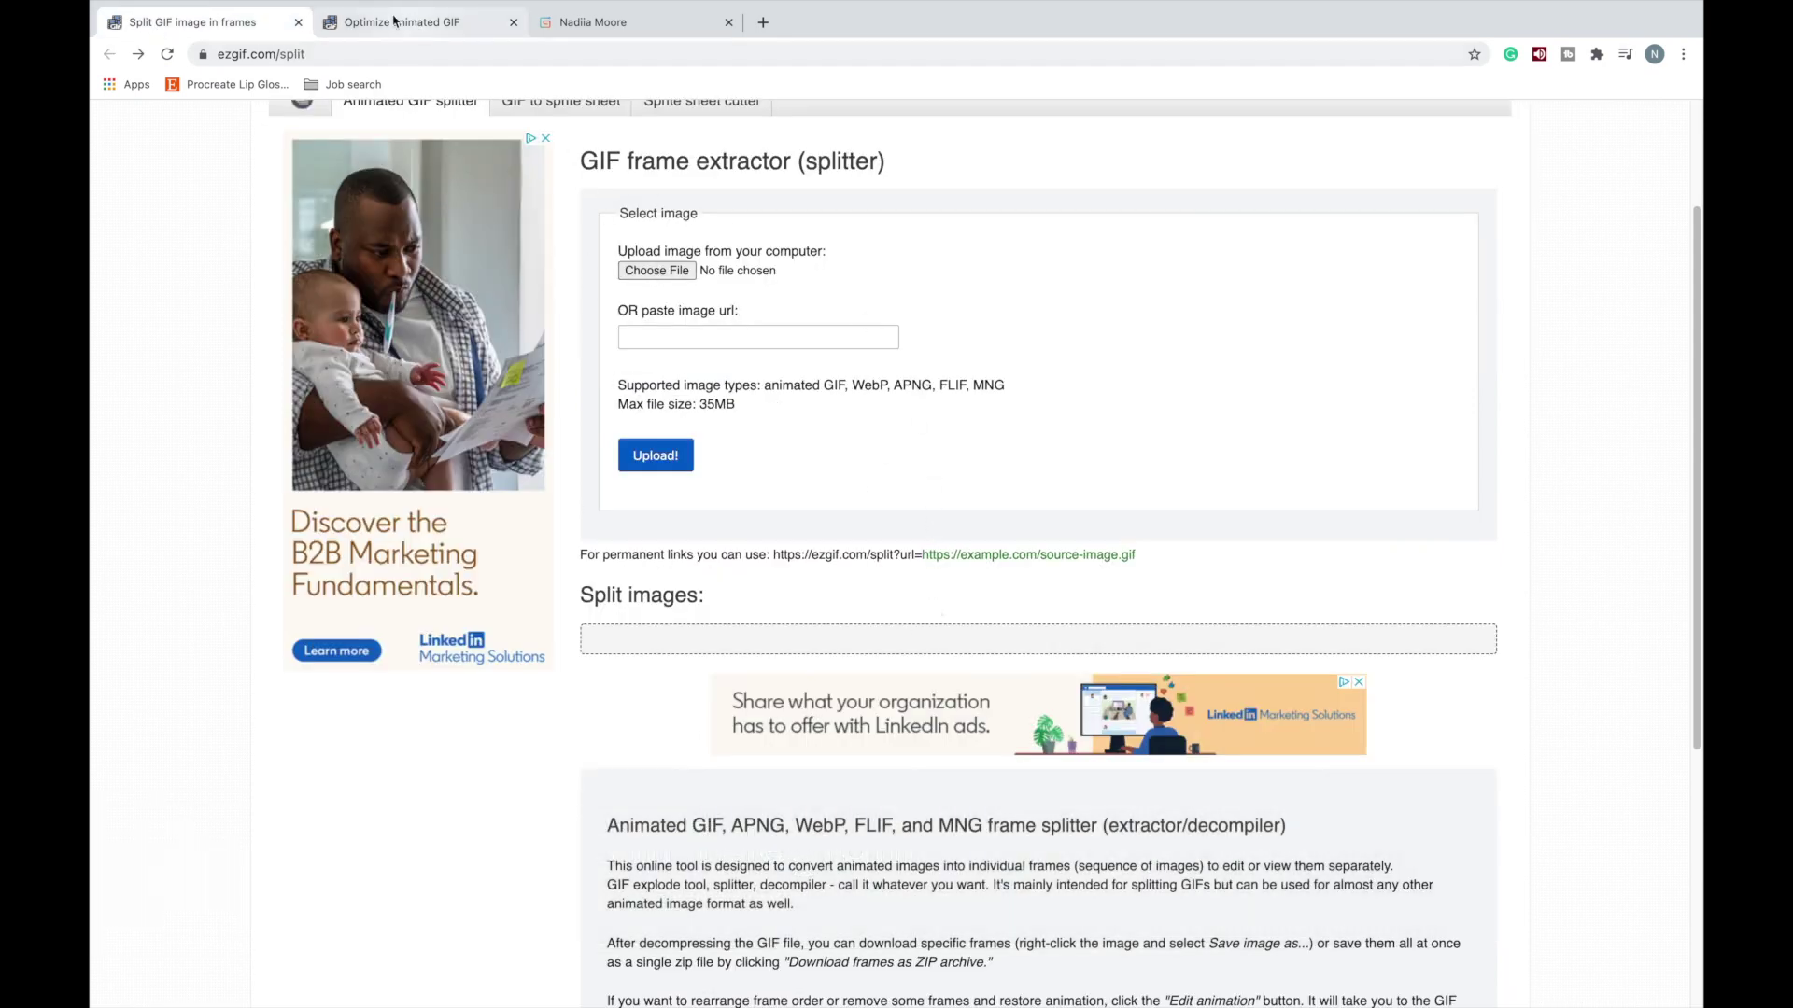
{"action": "left_click", "coordinate": [656, 279]}
{"action": "left_click", "coordinate": [744, 416]}
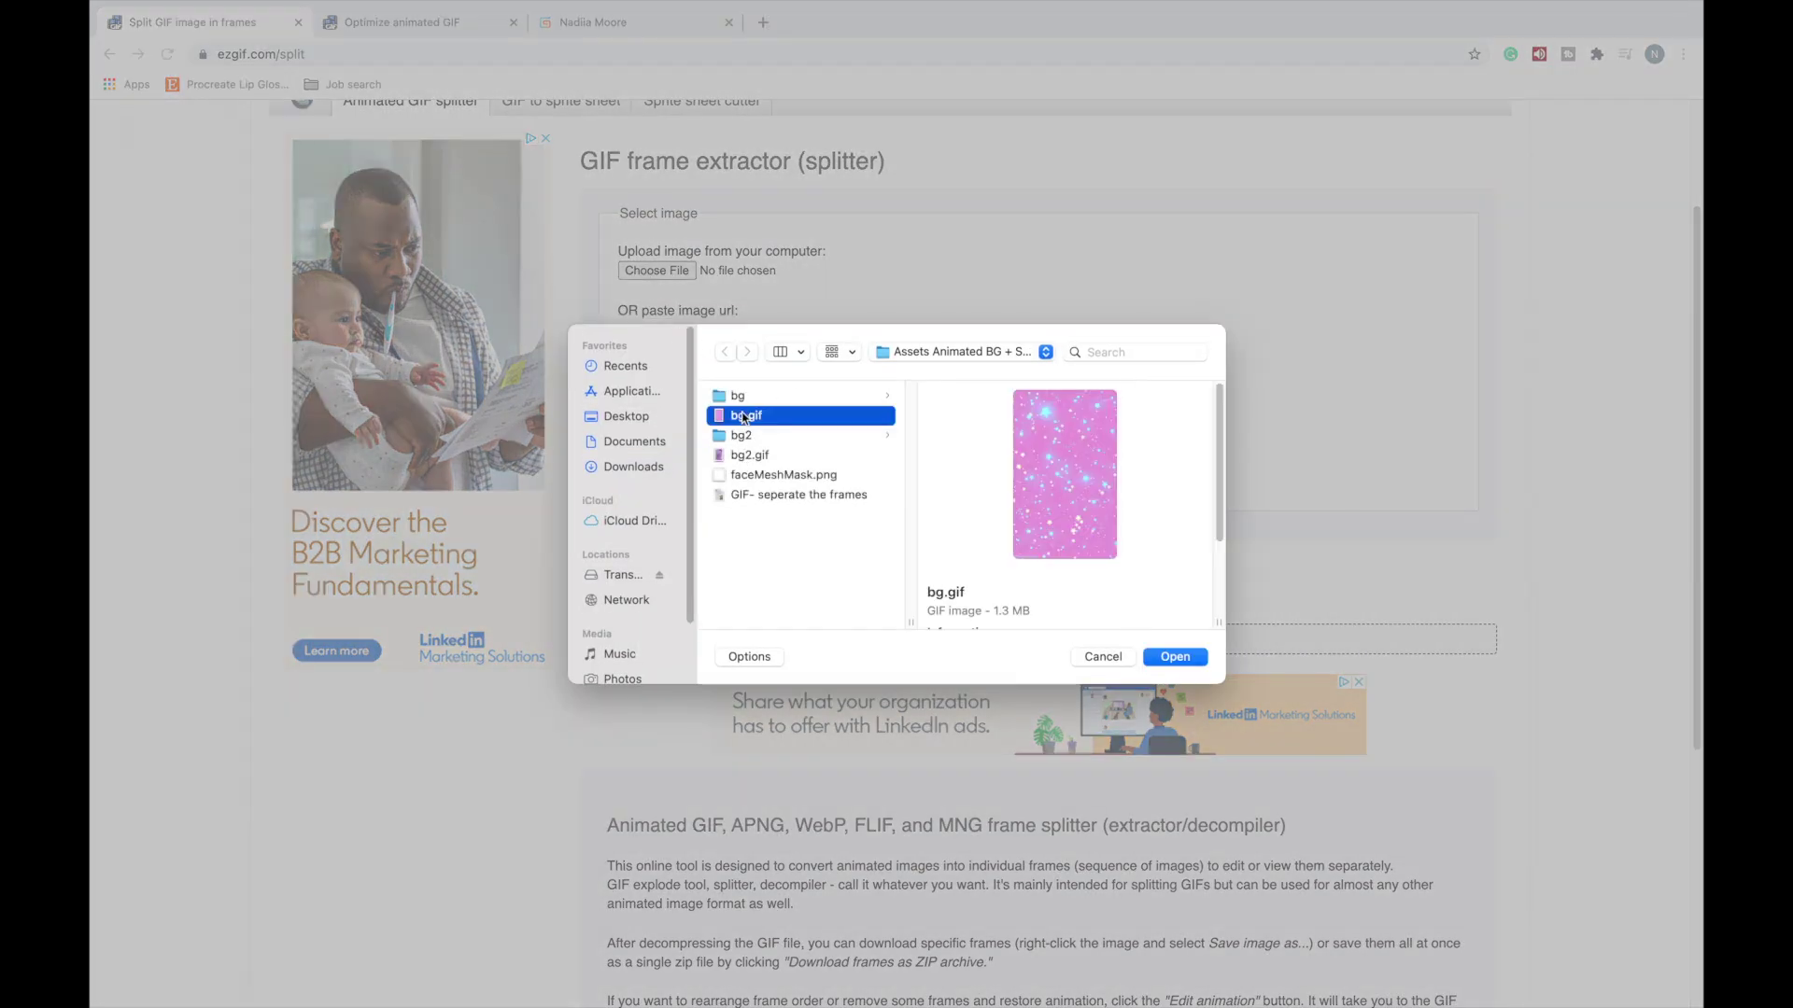
{"action": "double_click", "coordinate": [744, 417]}
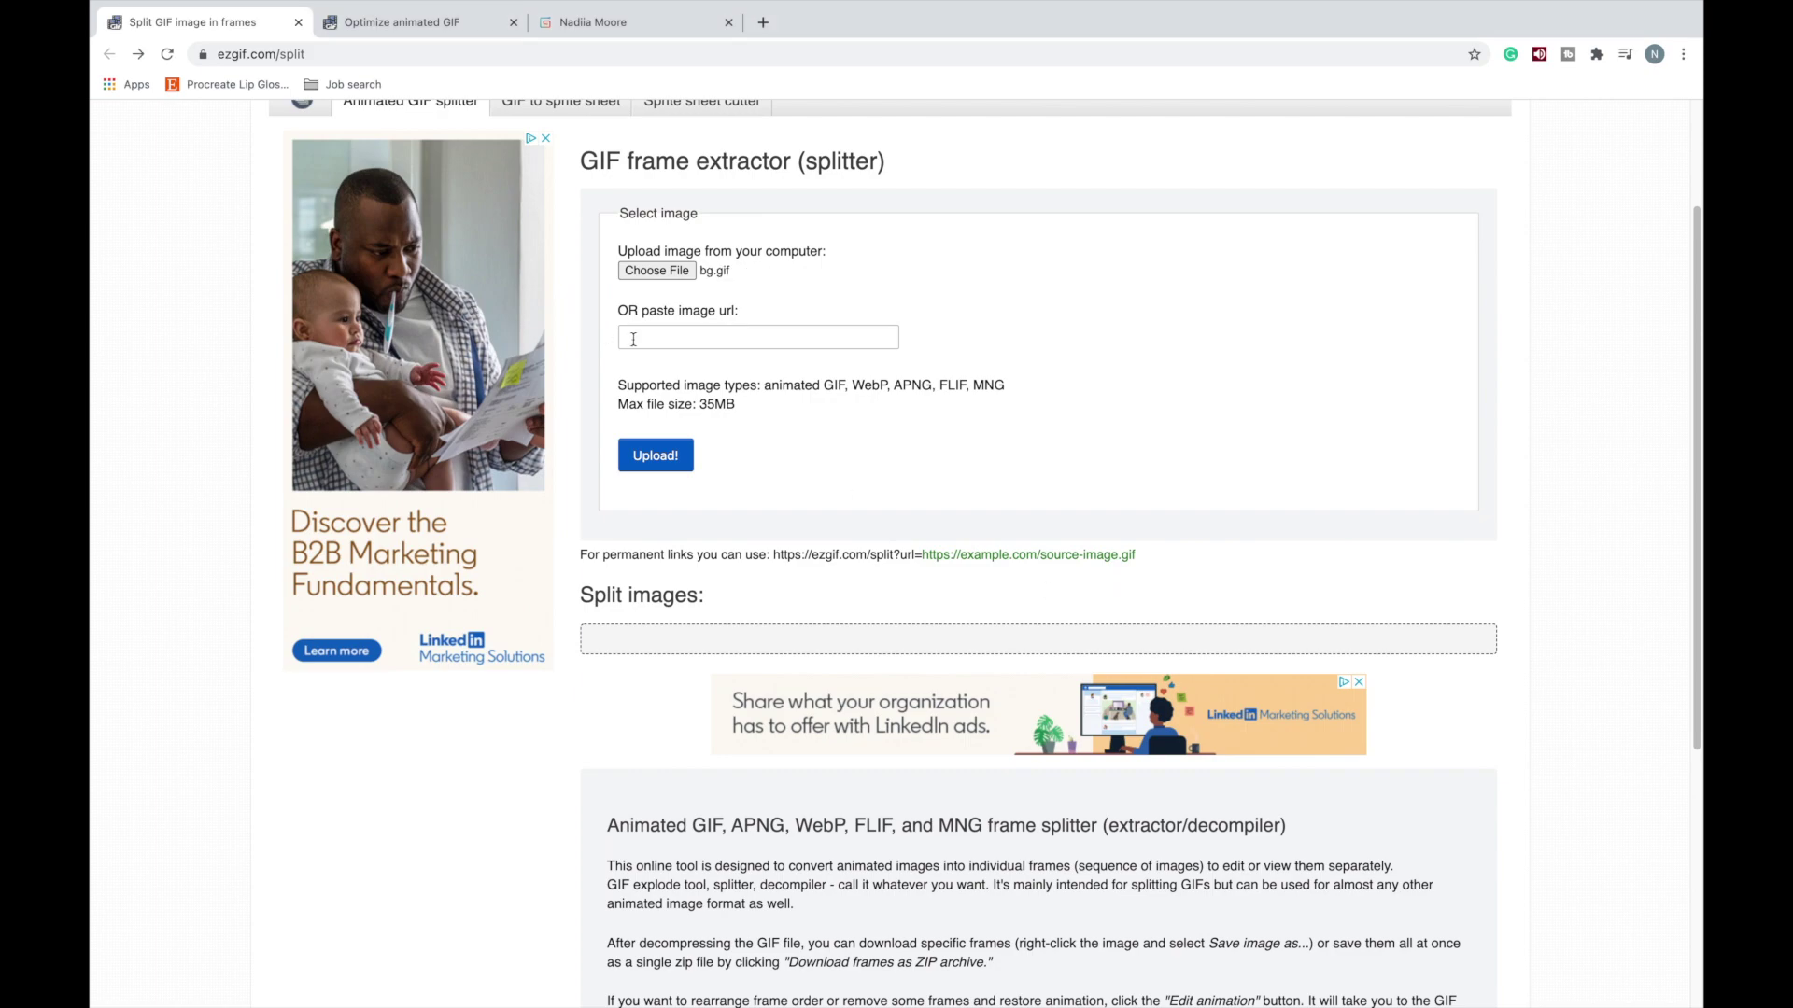
{"action": "left_click", "coordinate": [673, 455]}
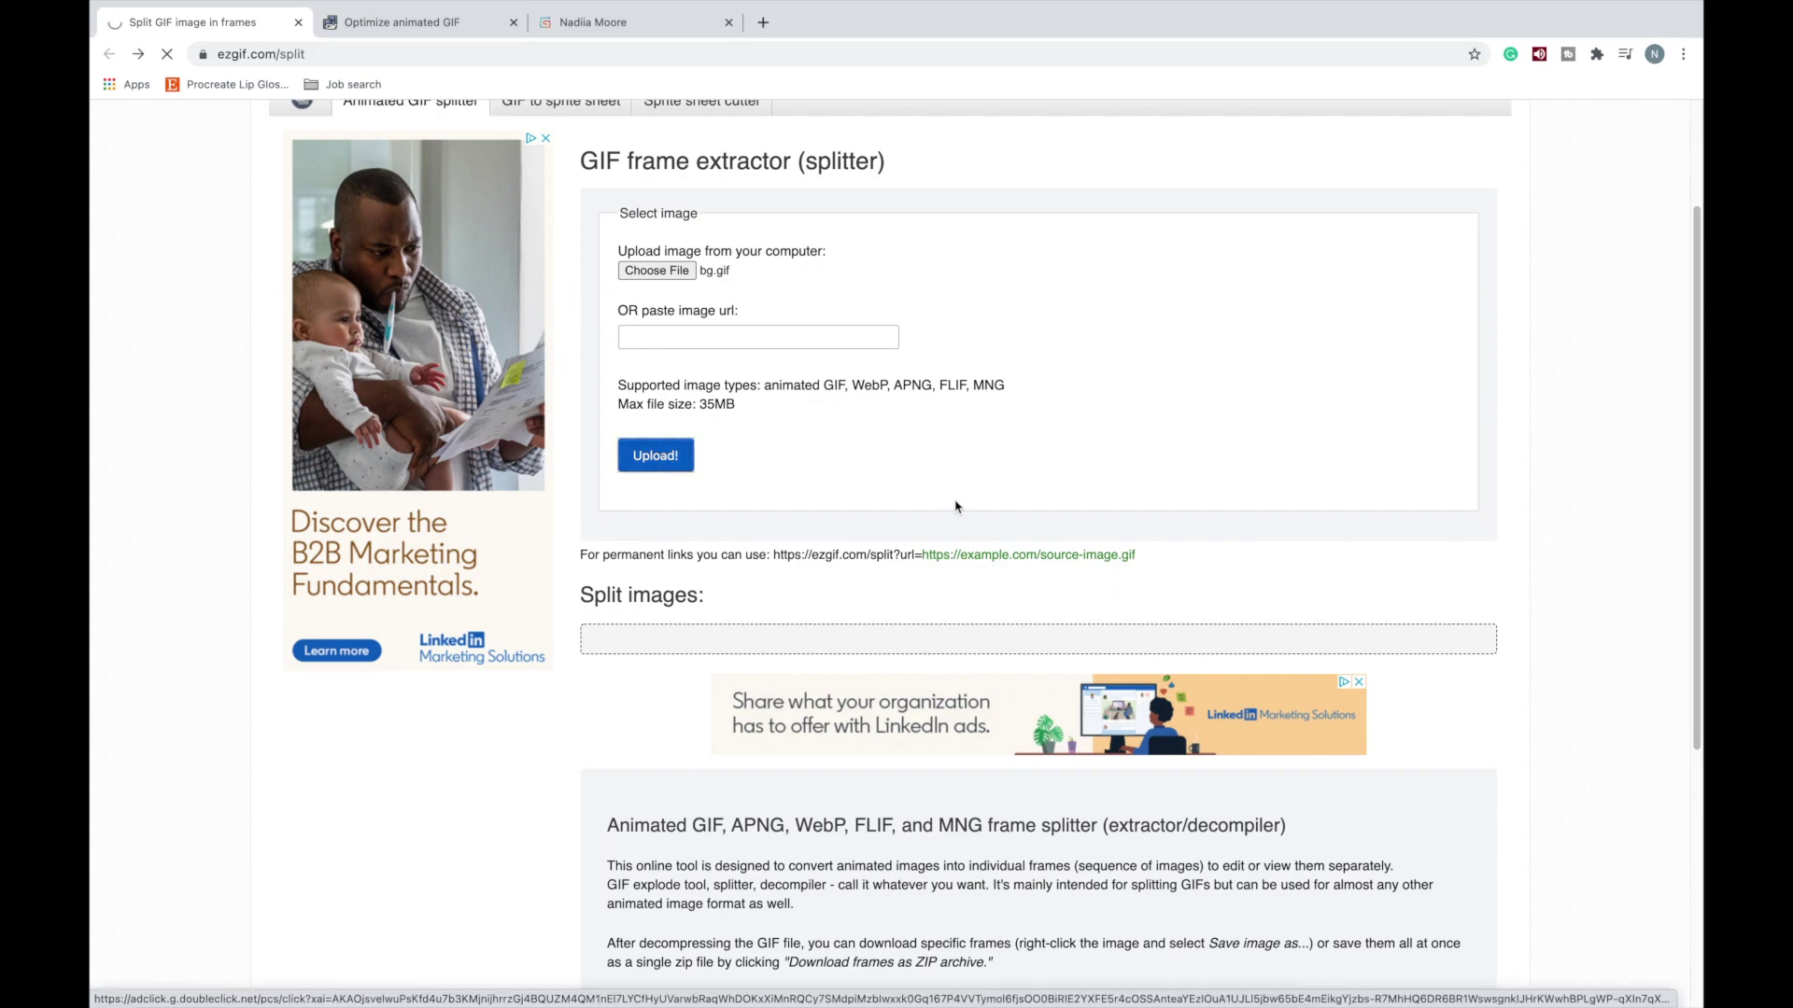
Split the uploaded bg.gif into frames with the output images in PNG format and review the extracted frames.
{"action": "scroll", "coordinate": [948, 560], "scroll_direction": "down", "scroll_amount": 5}
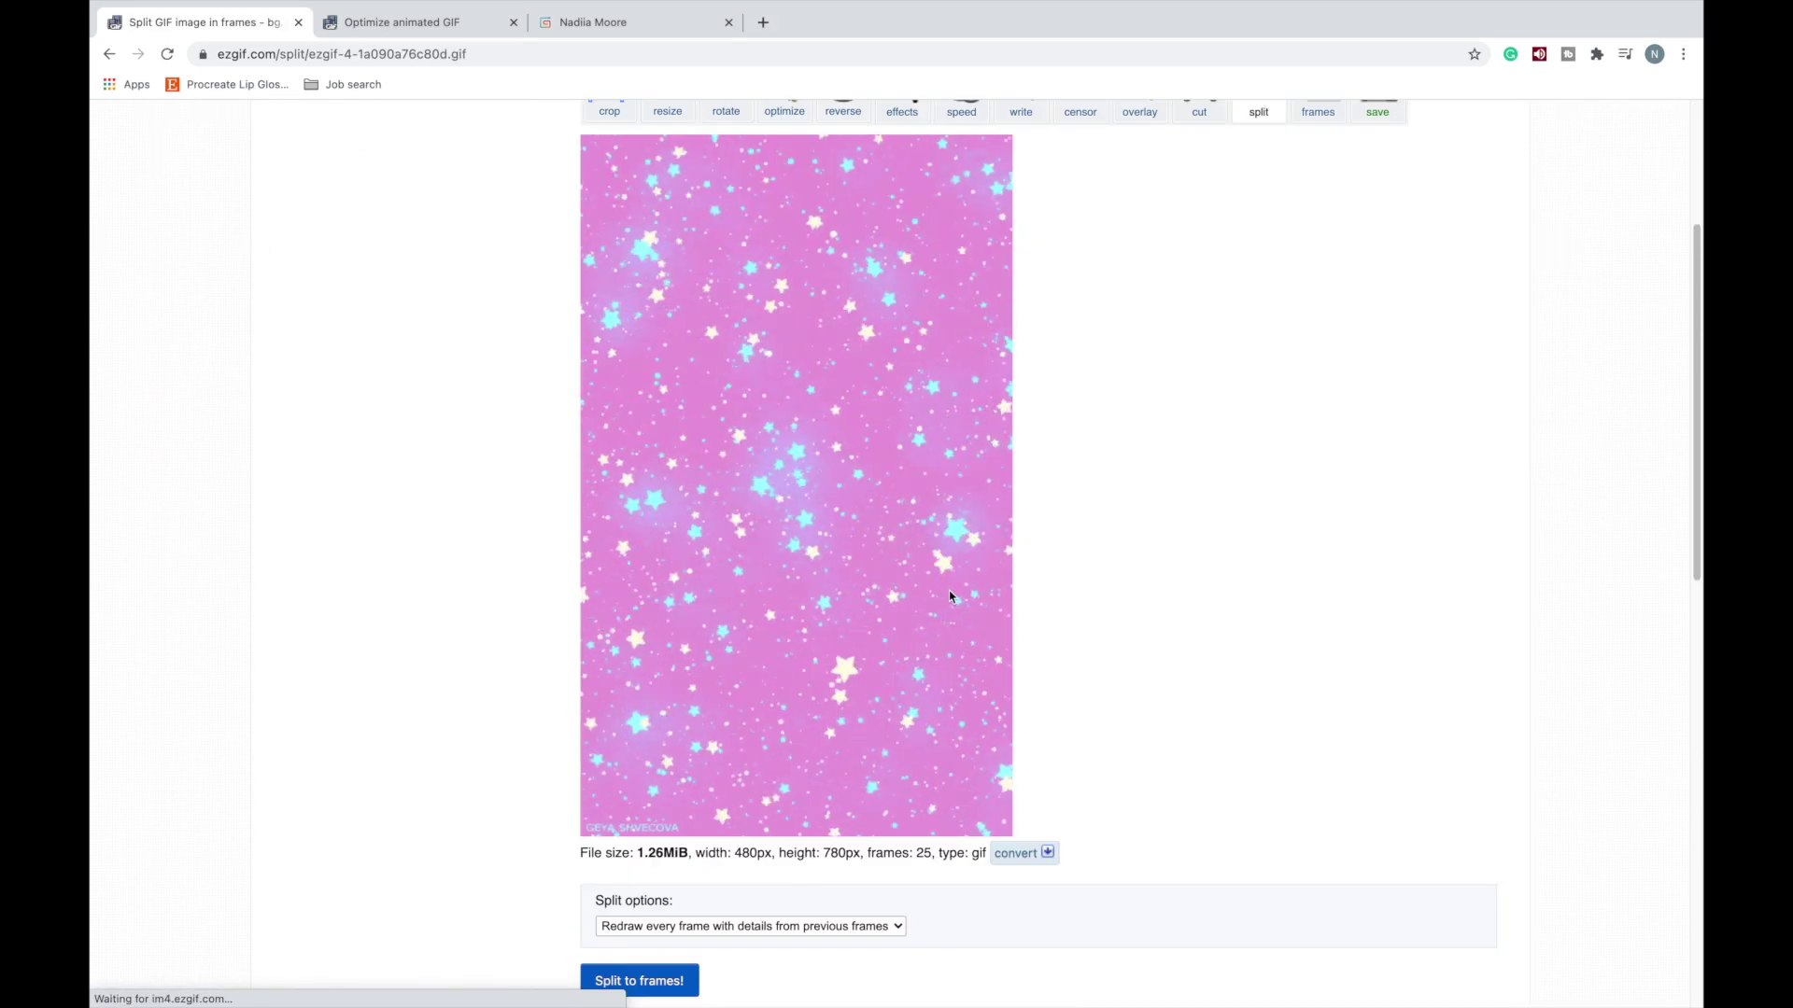
{"action": "scroll", "coordinate": [838, 752], "scroll_direction": "down", "scroll_amount": 5}
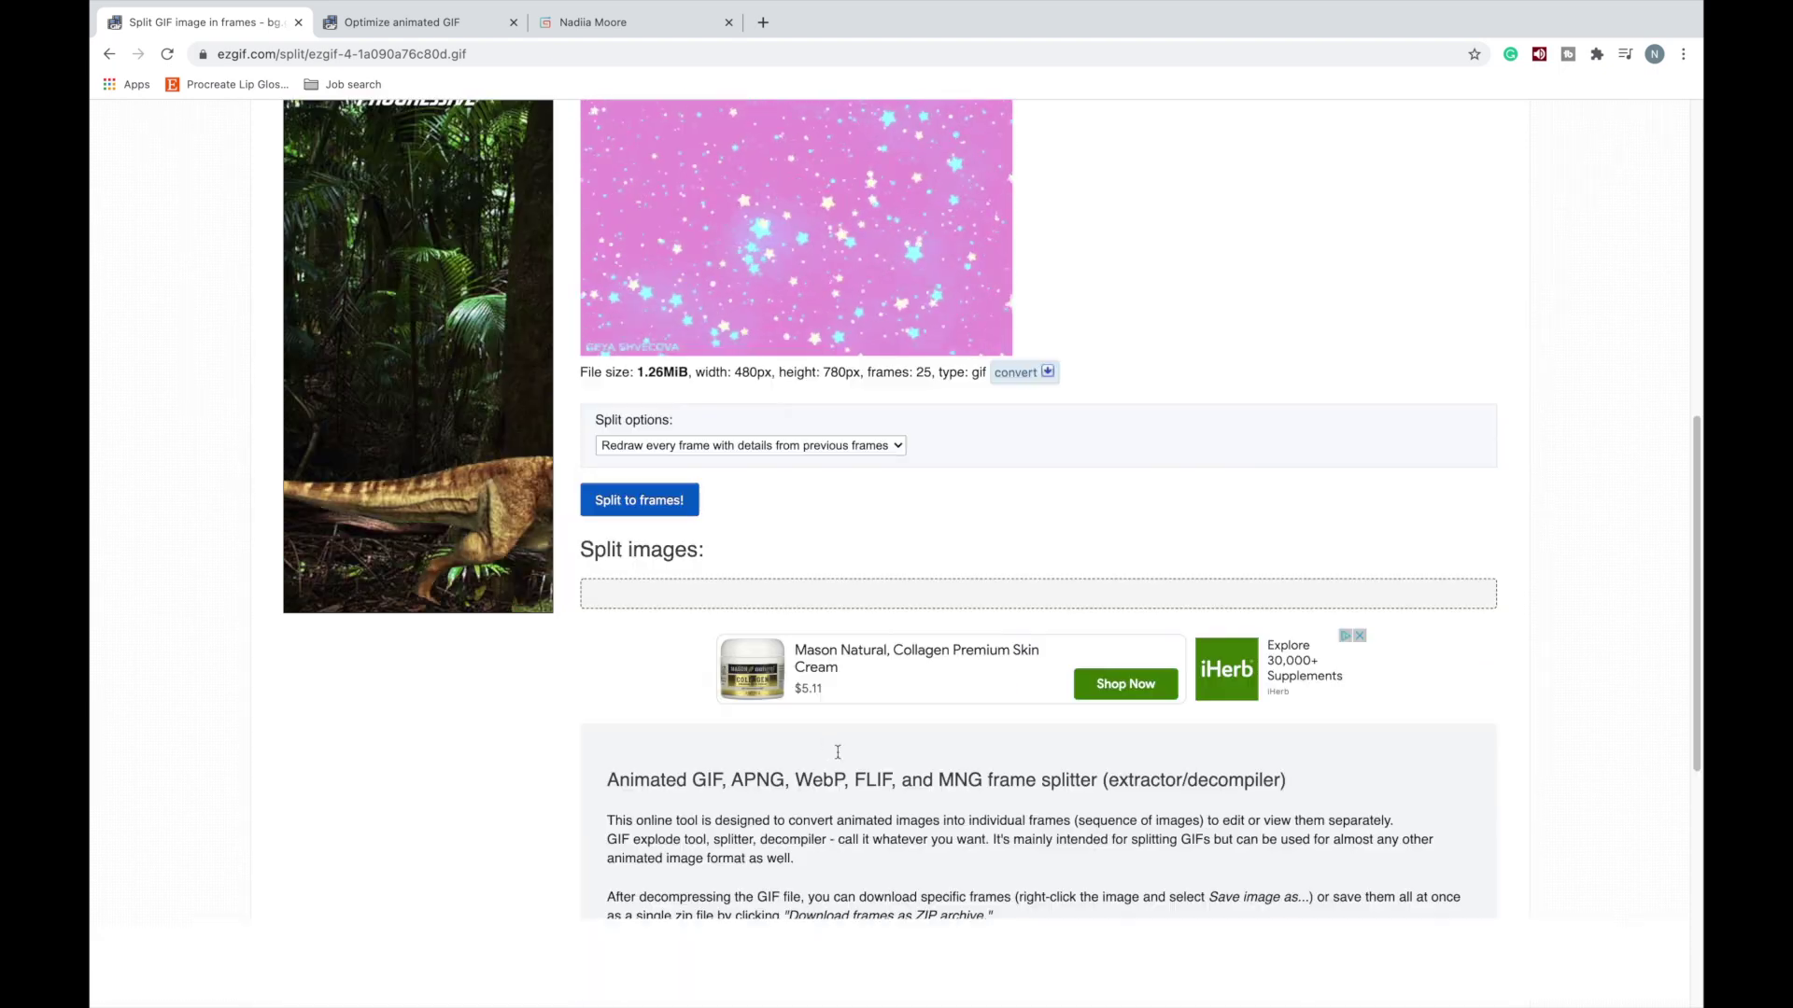
{"action": "left_click", "coordinate": [752, 448]}
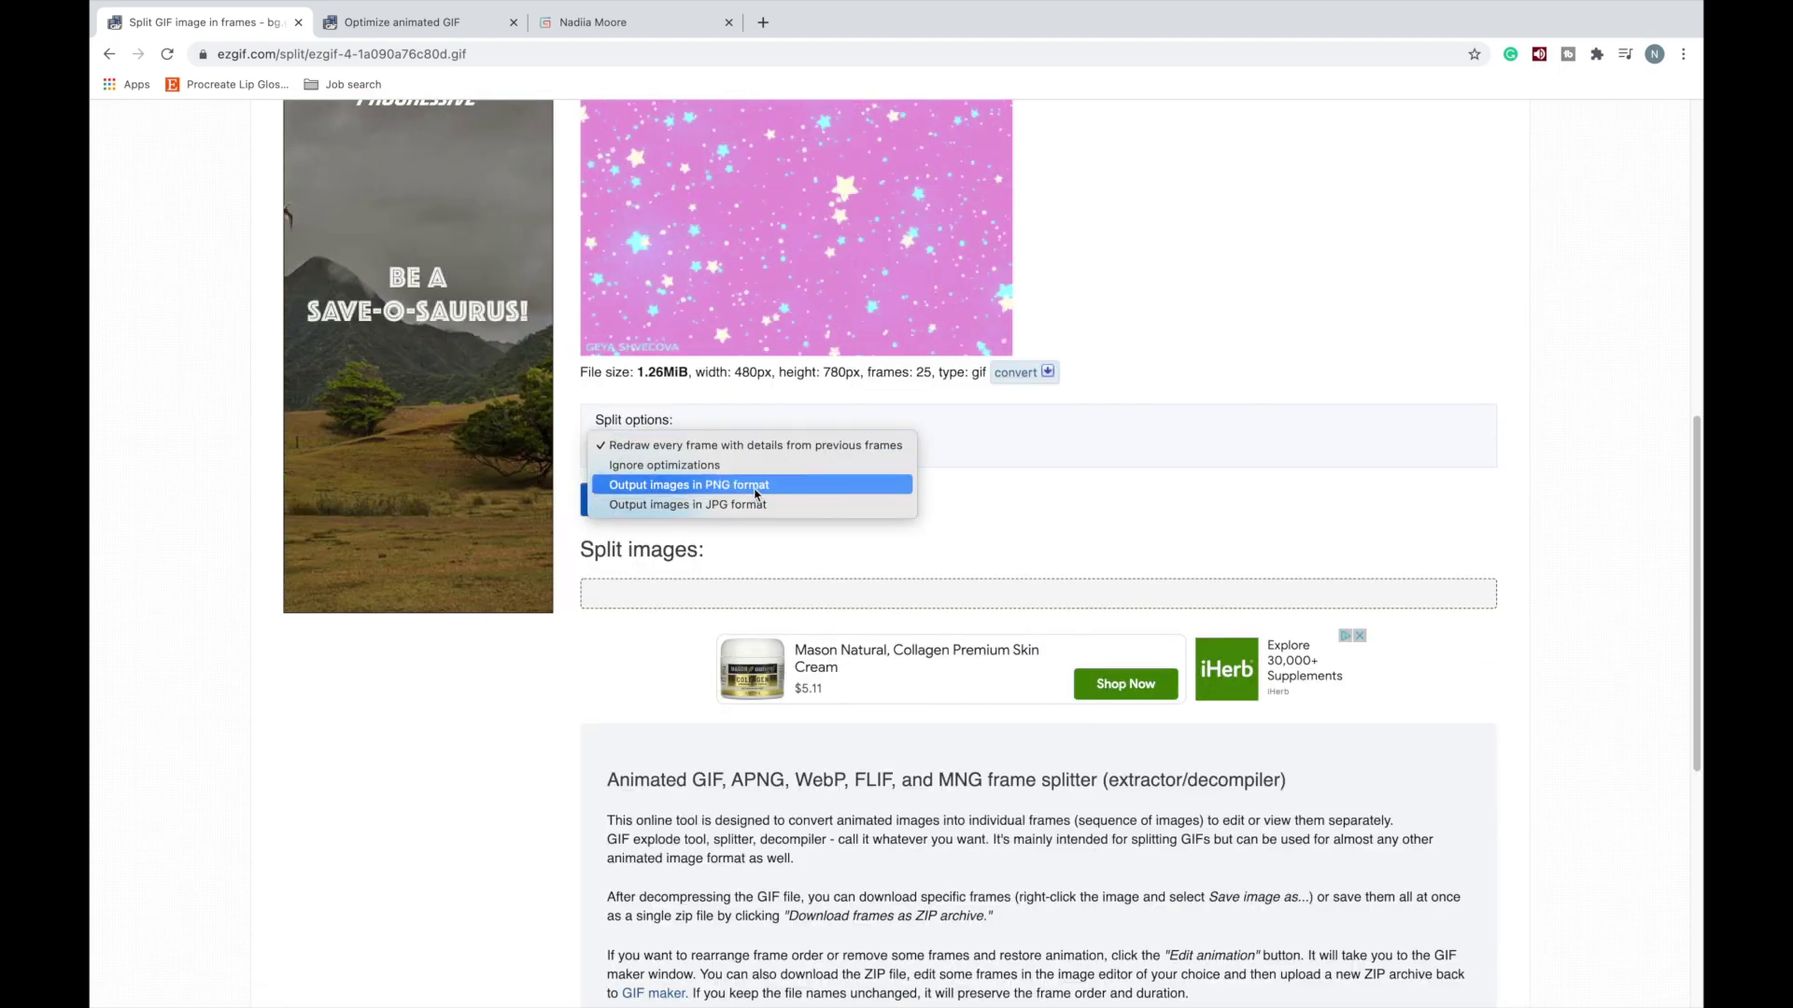
{"action": "left_click", "coordinate": [747, 485]}
{"action": "left_click", "coordinate": [639, 501]}
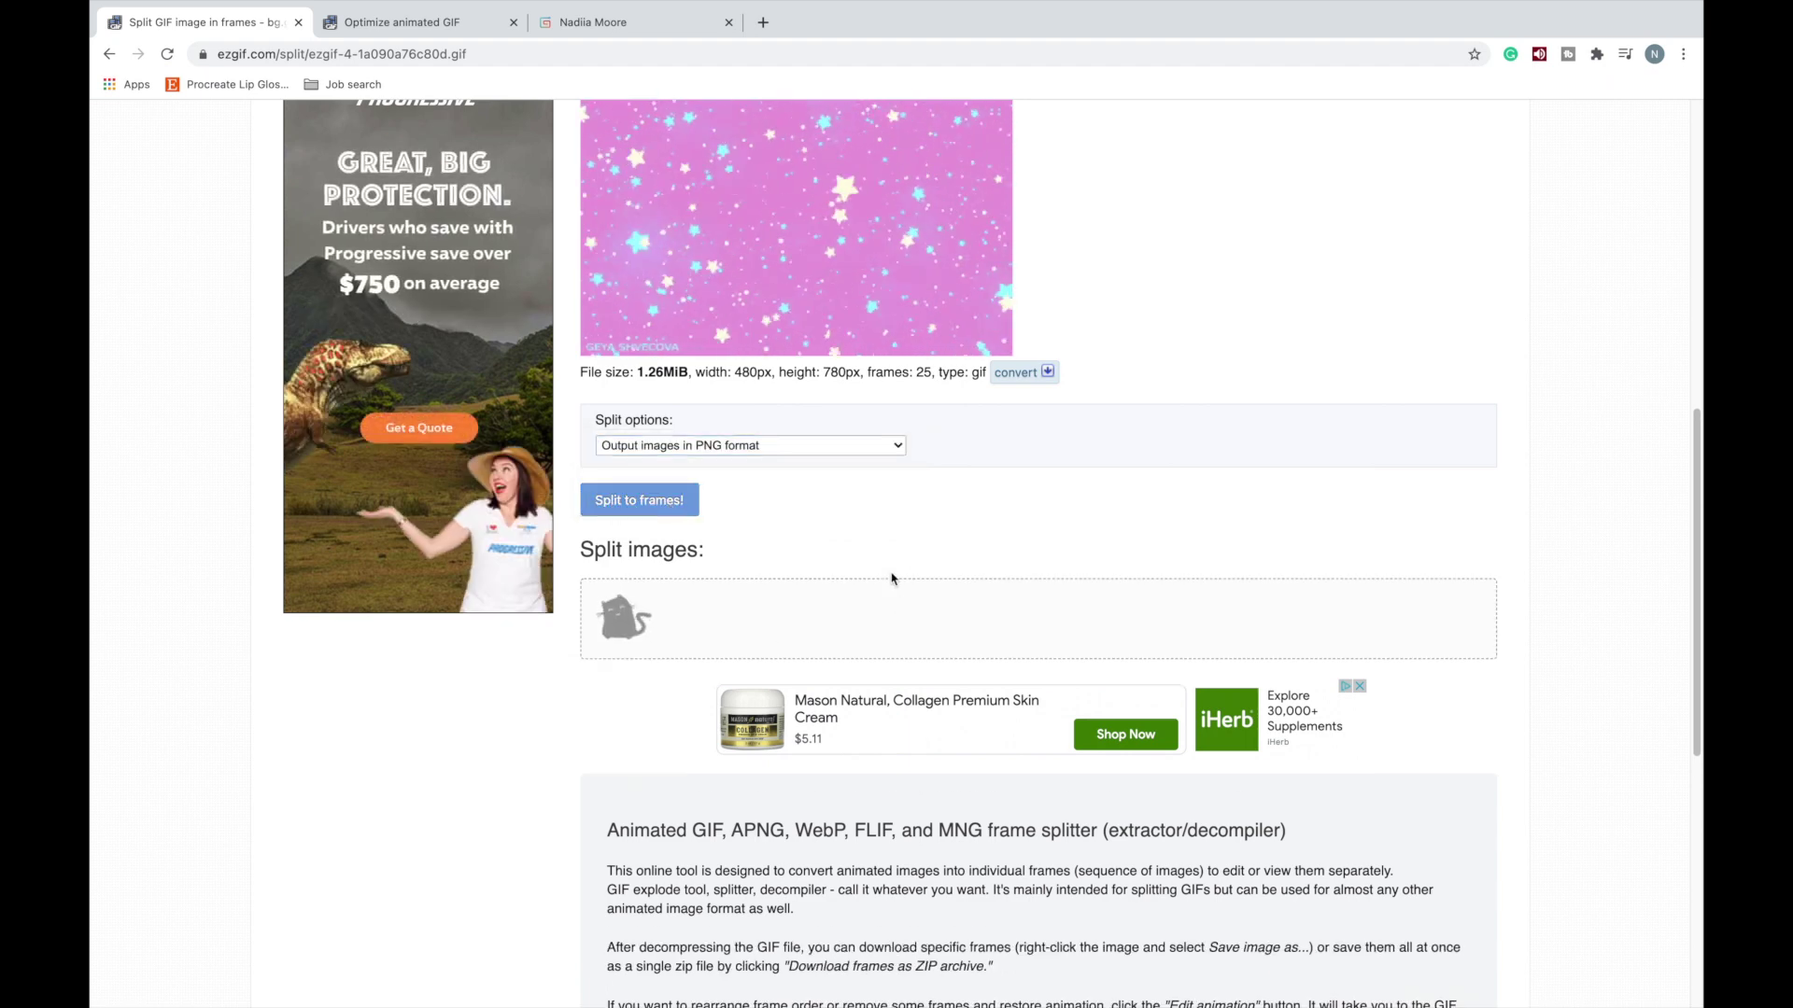
{"action": "scroll", "coordinate": [1140, 709], "scroll_direction": "down", "scroll_amount": 20}
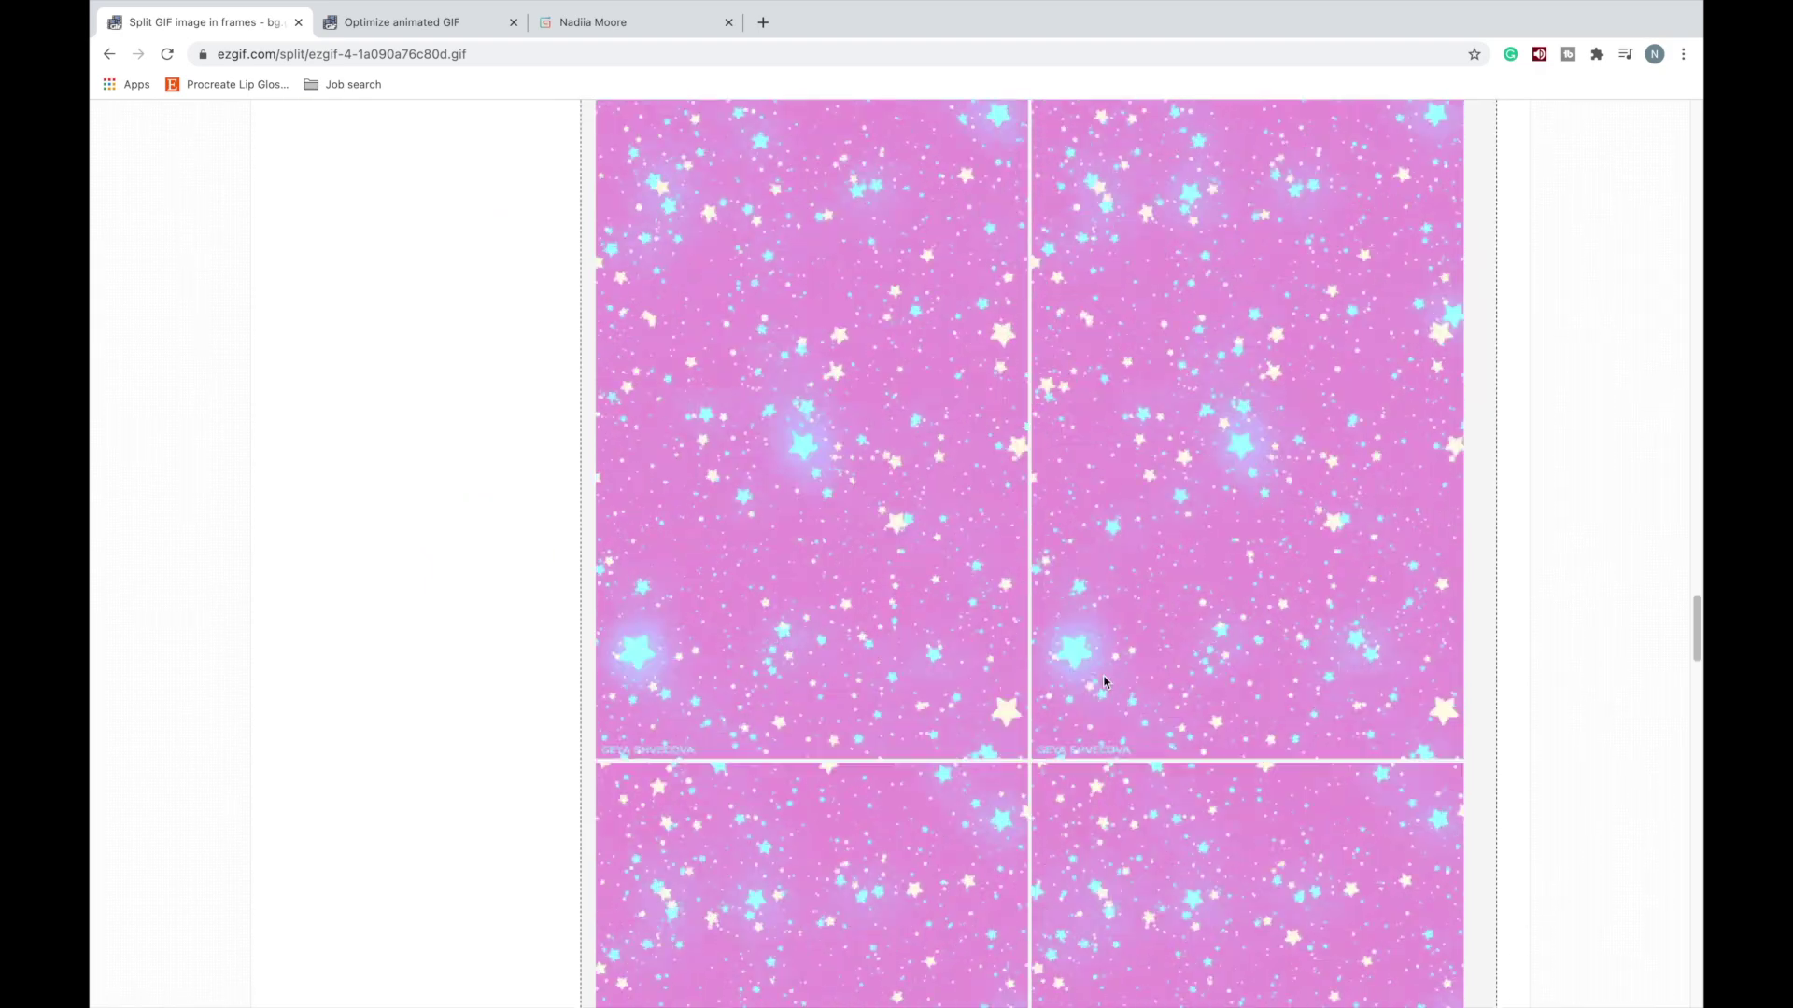
{"action": "scroll", "coordinate": [1104, 682], "scroll_direction": "up", "scroll_amount": 9}
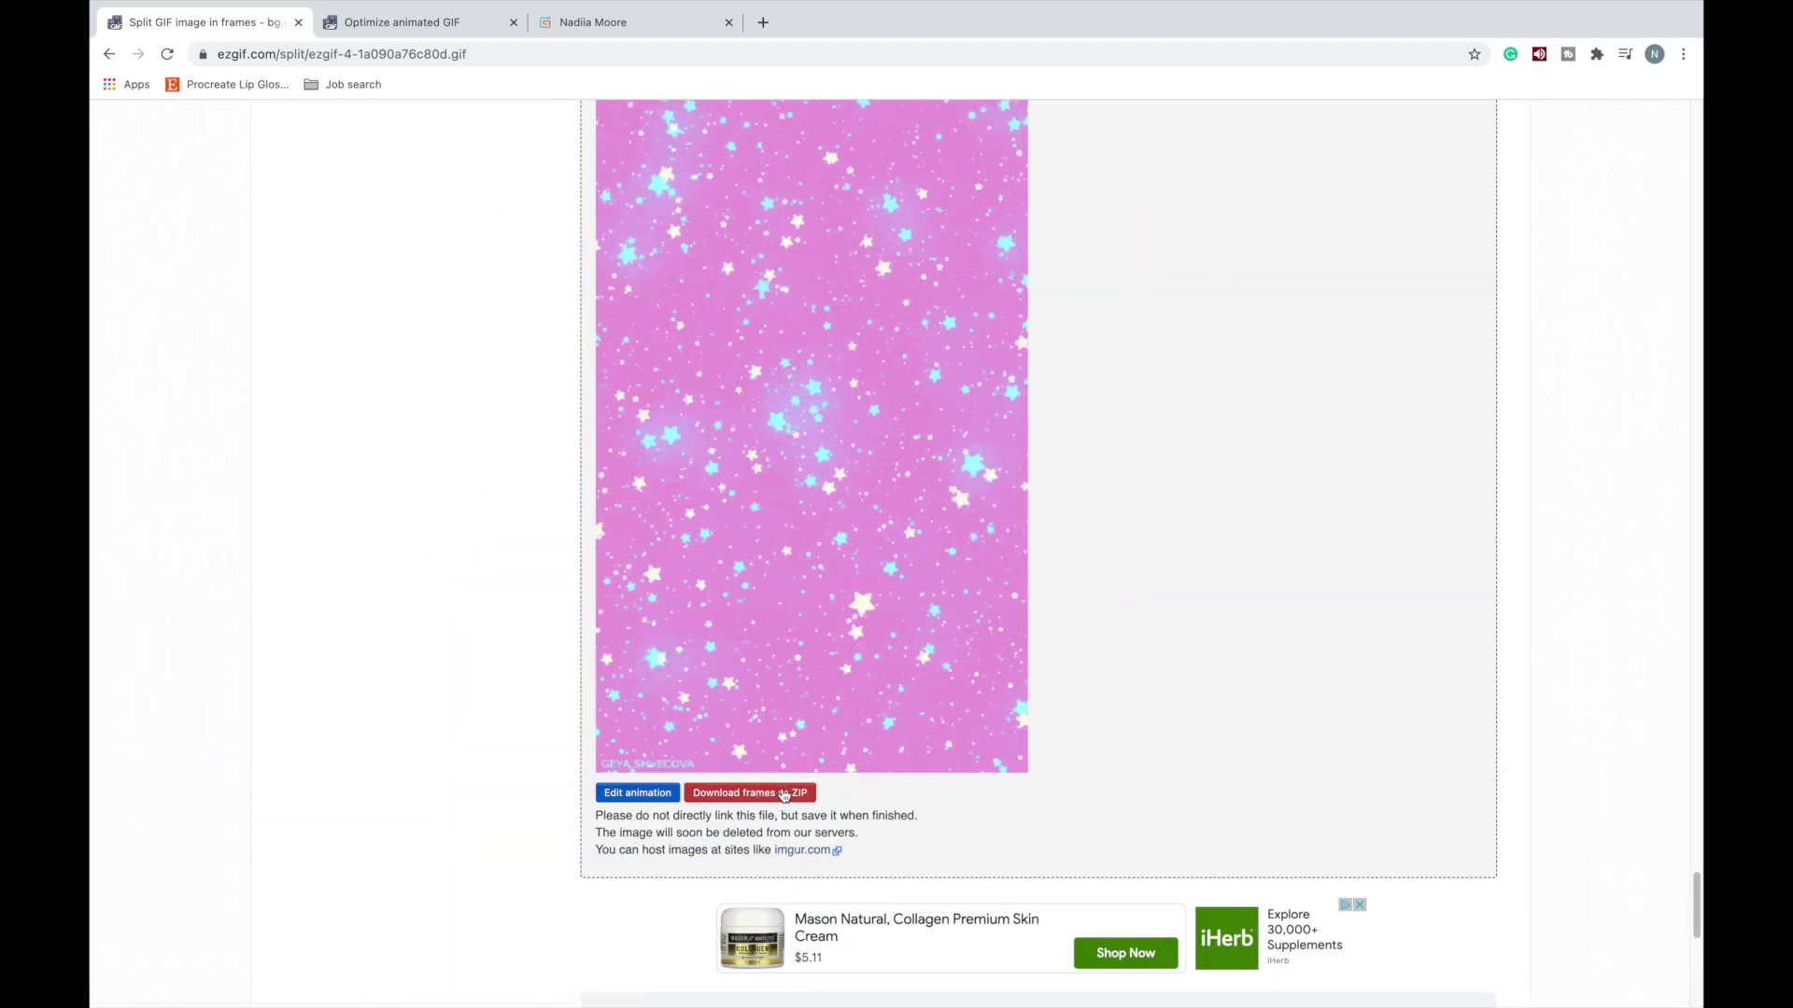
Minimize the Chrome window and view the Assets Animated BG + Skin Smooth.zip post in Telegram's SPARK AR USA CHANNEL.
{"action": "mouse_move", "coordinate": [118, 19]}
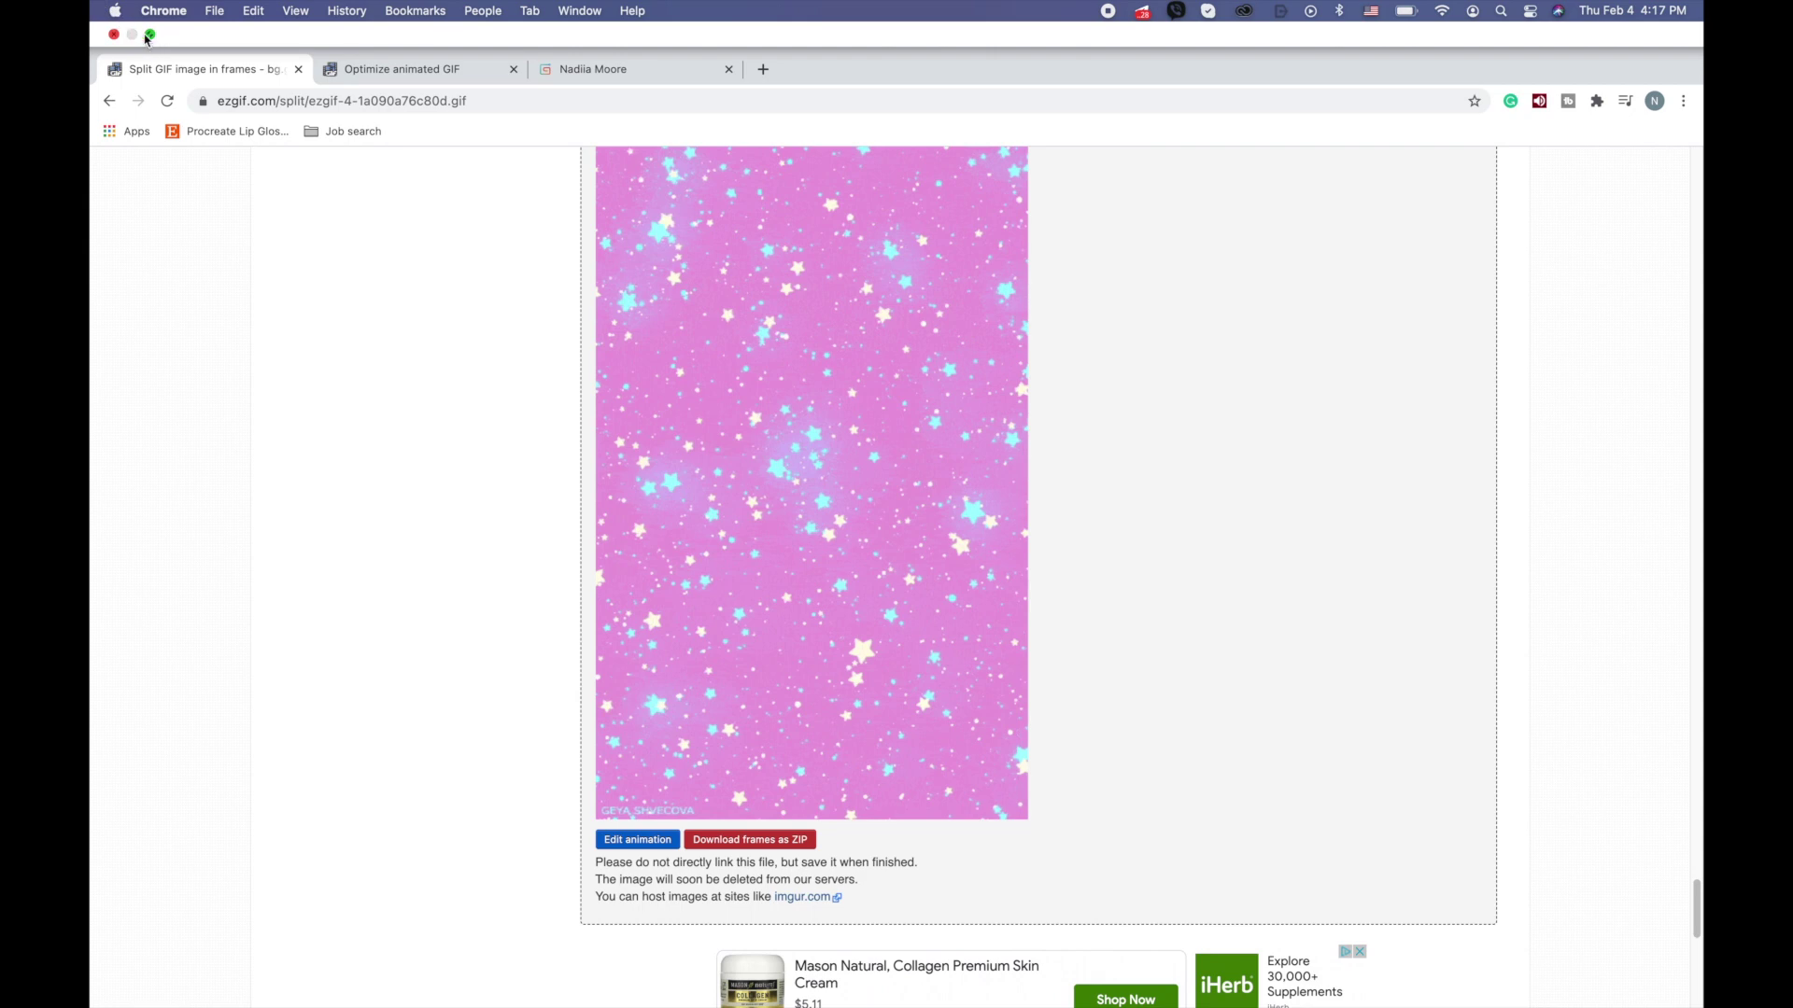
{"action": "left_click", "coordinate": [150, 35]}
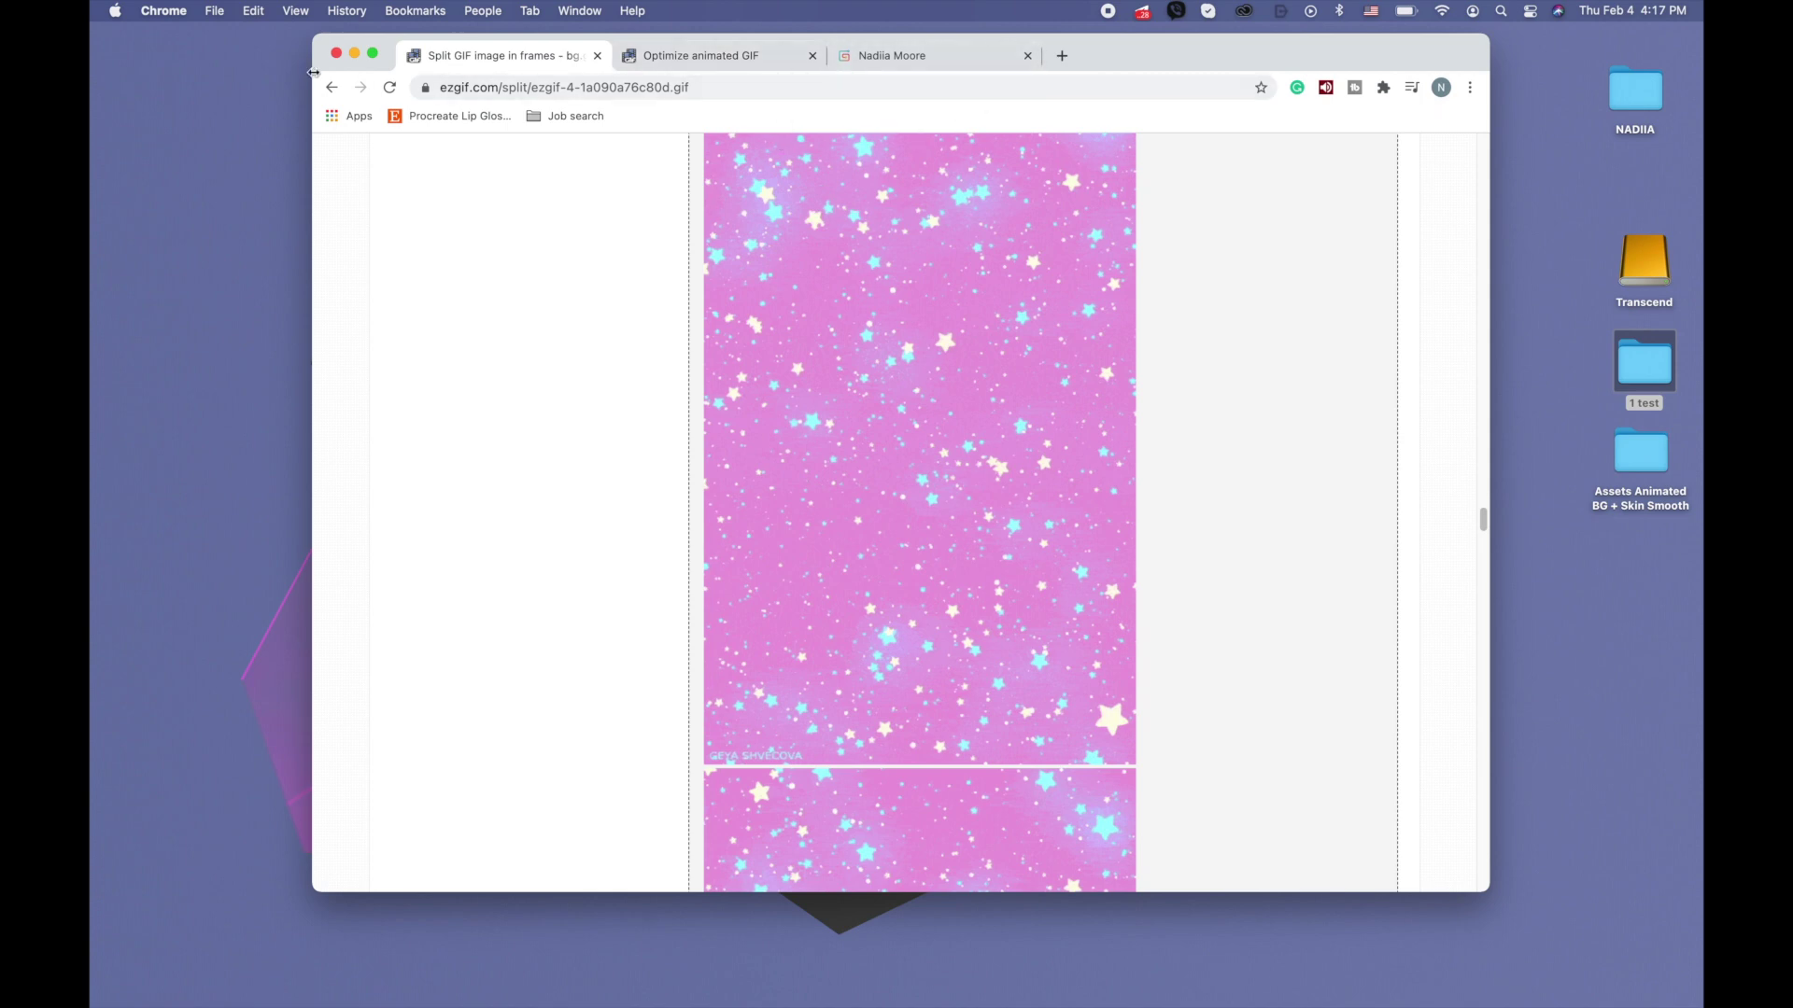
{"action": "left_click", "coordinate": [356, 56]}
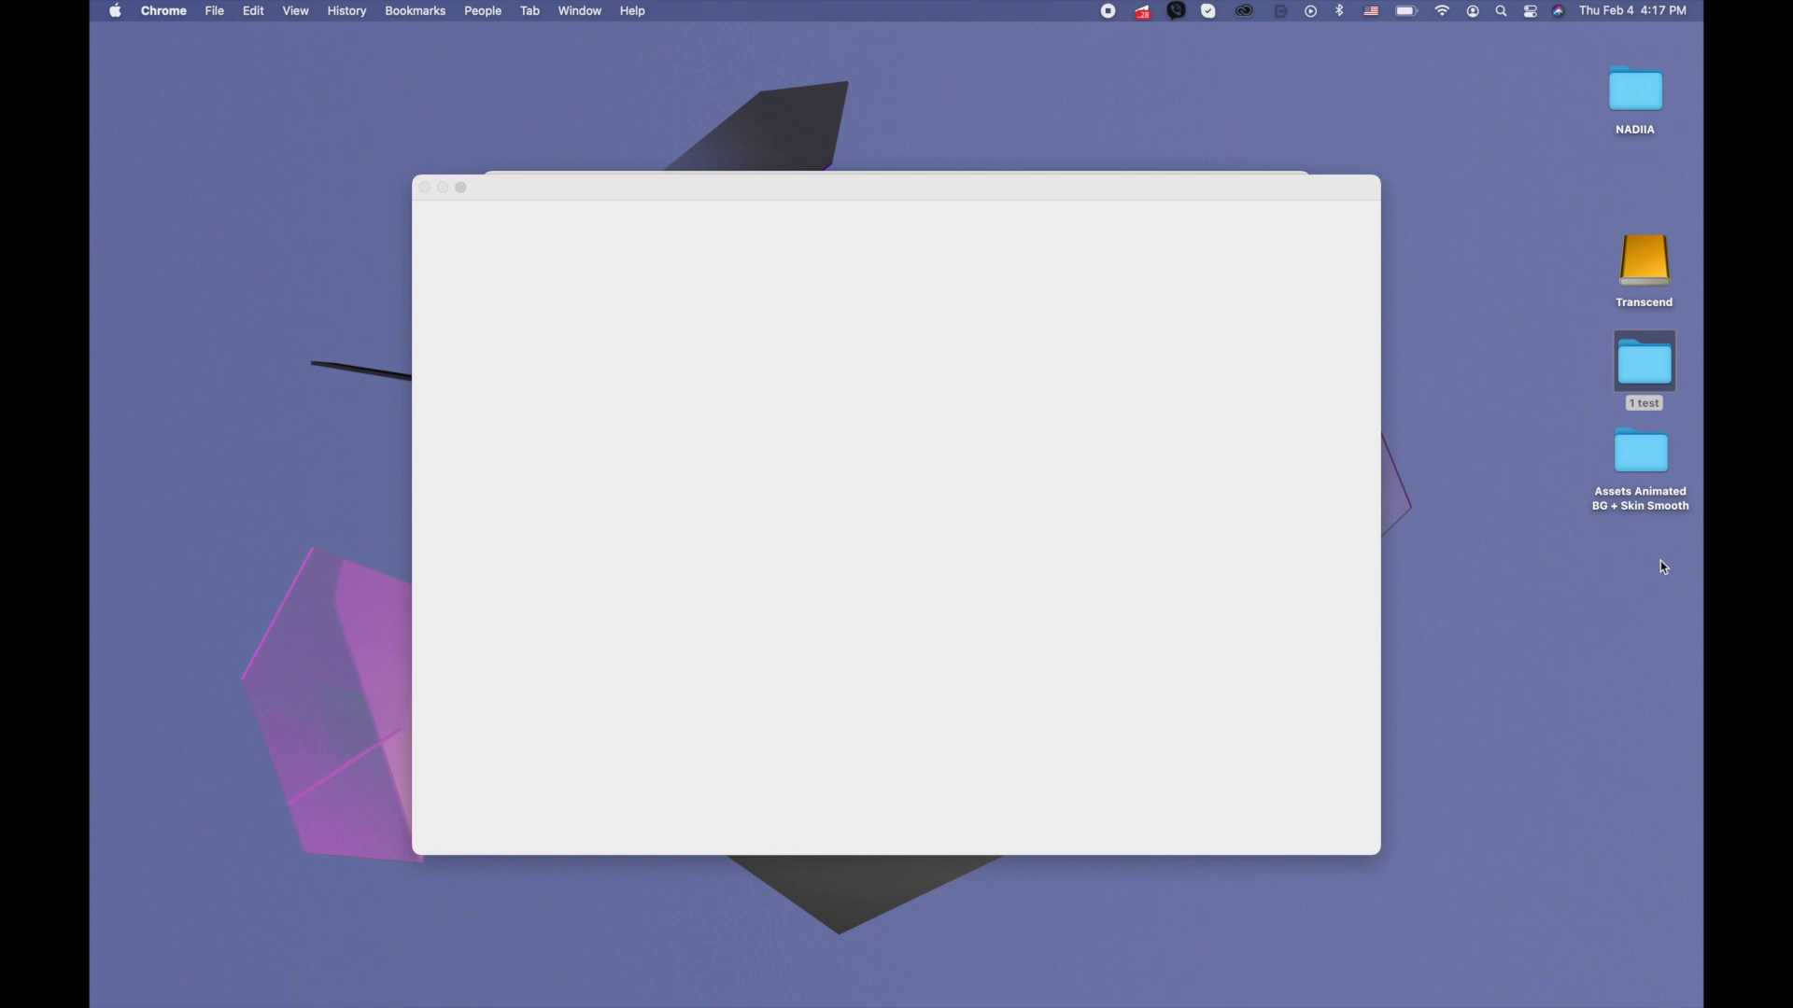
{"action": "left_click", "coordinate": [127, 780]}
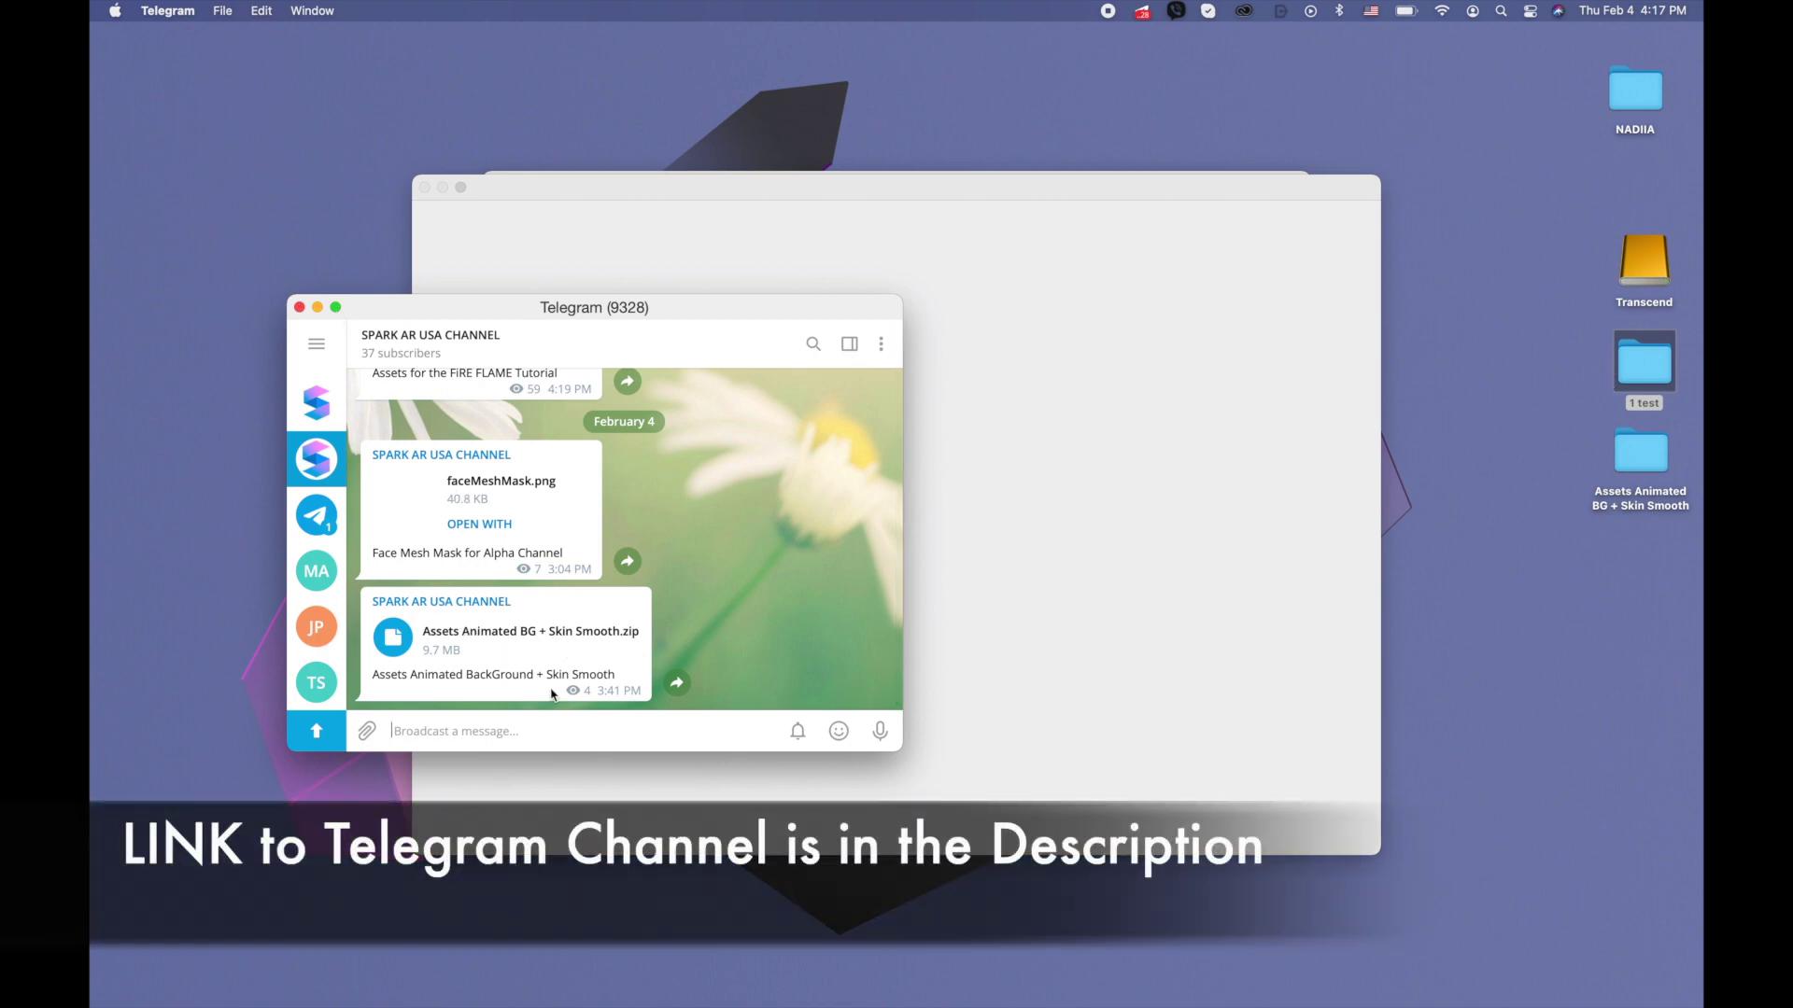
{"action": "left_click", "coordinate": [317, 307]}
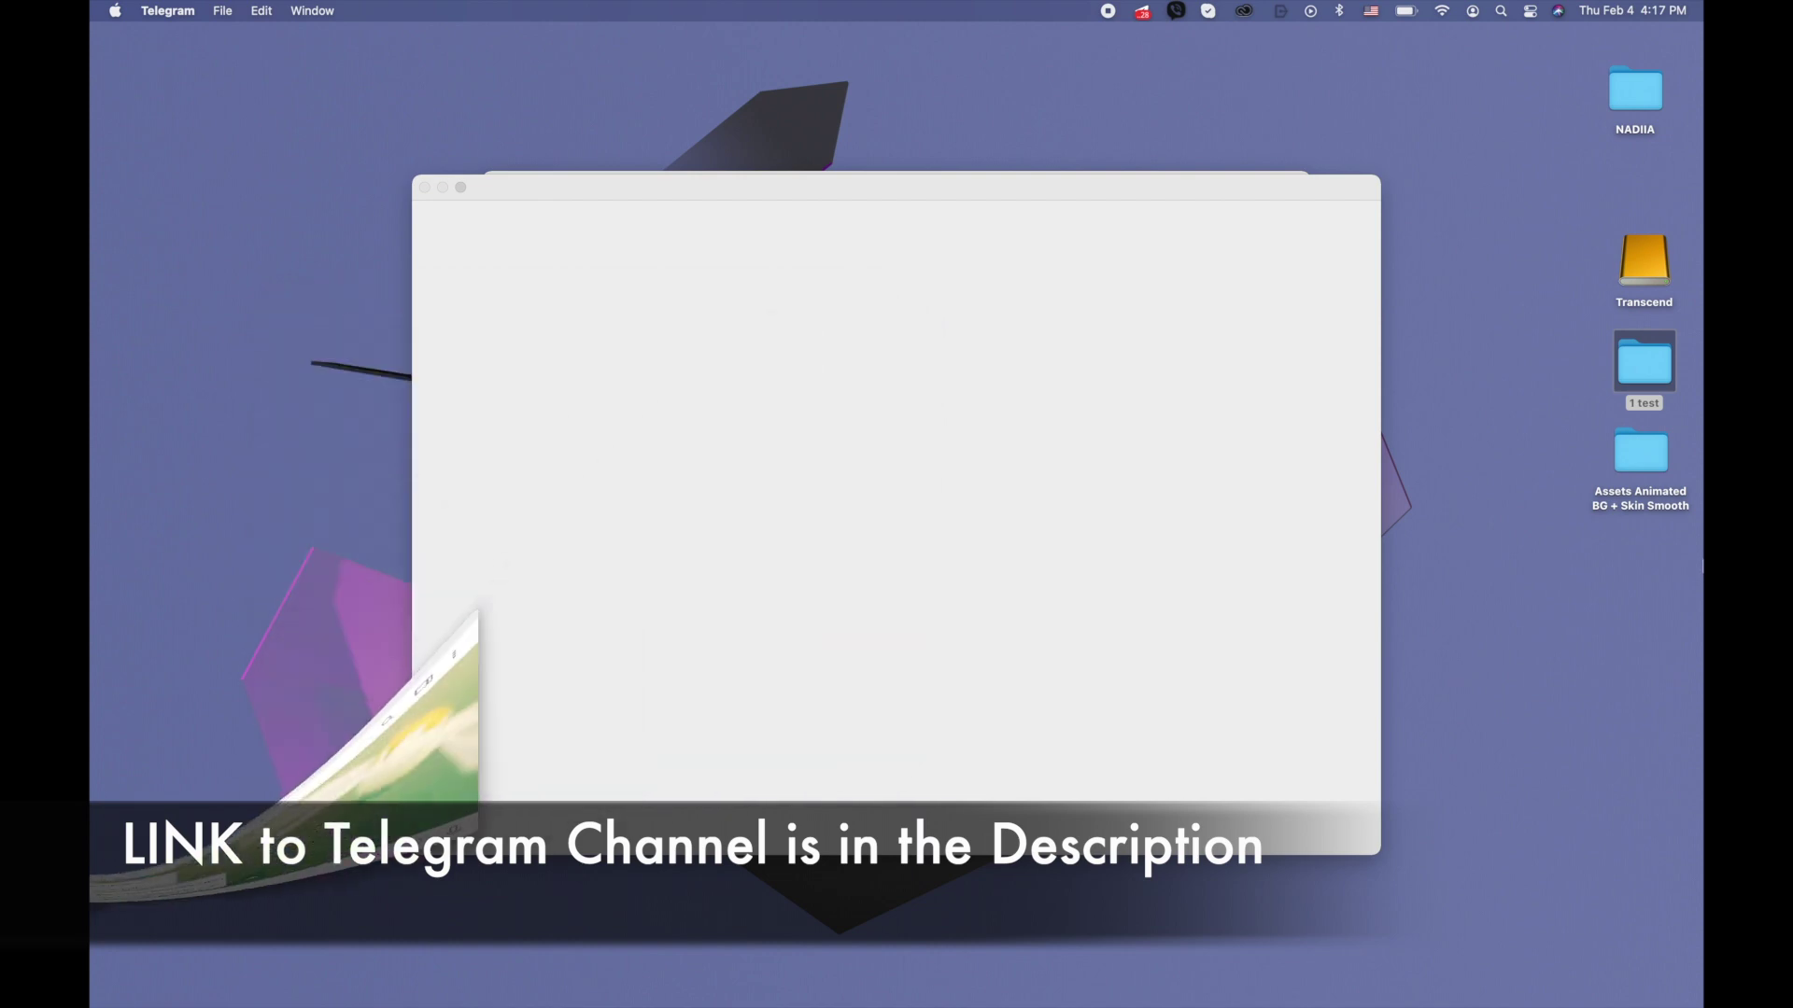
Examine the bg frames and the "GIF- seperate the frames" note in the Assets Animated BG + Skin Smooth folder.
{"action": "double_click", "coordinate": [1647, 461]}
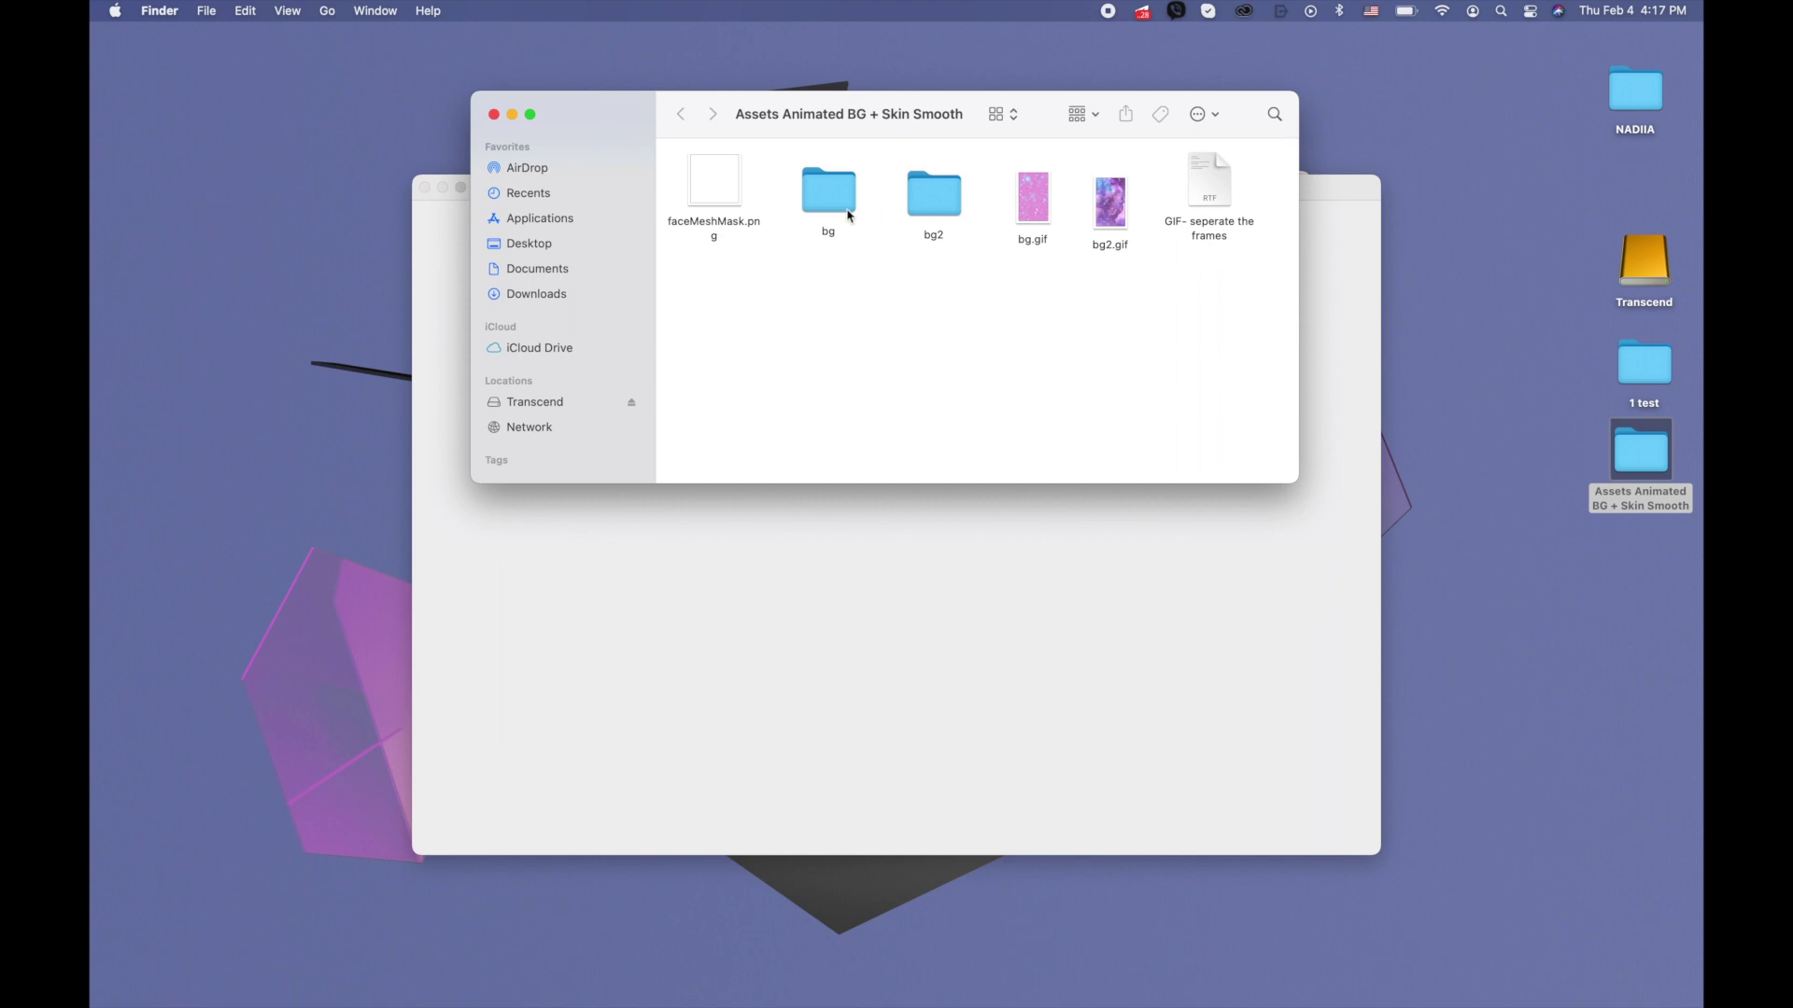
{"action": "double_click", "coordinate": [822, 198]}
{"action": "scroll", "coordinate": [1028, 389], "scroll_direction": "down", "scroll_amount": 5}
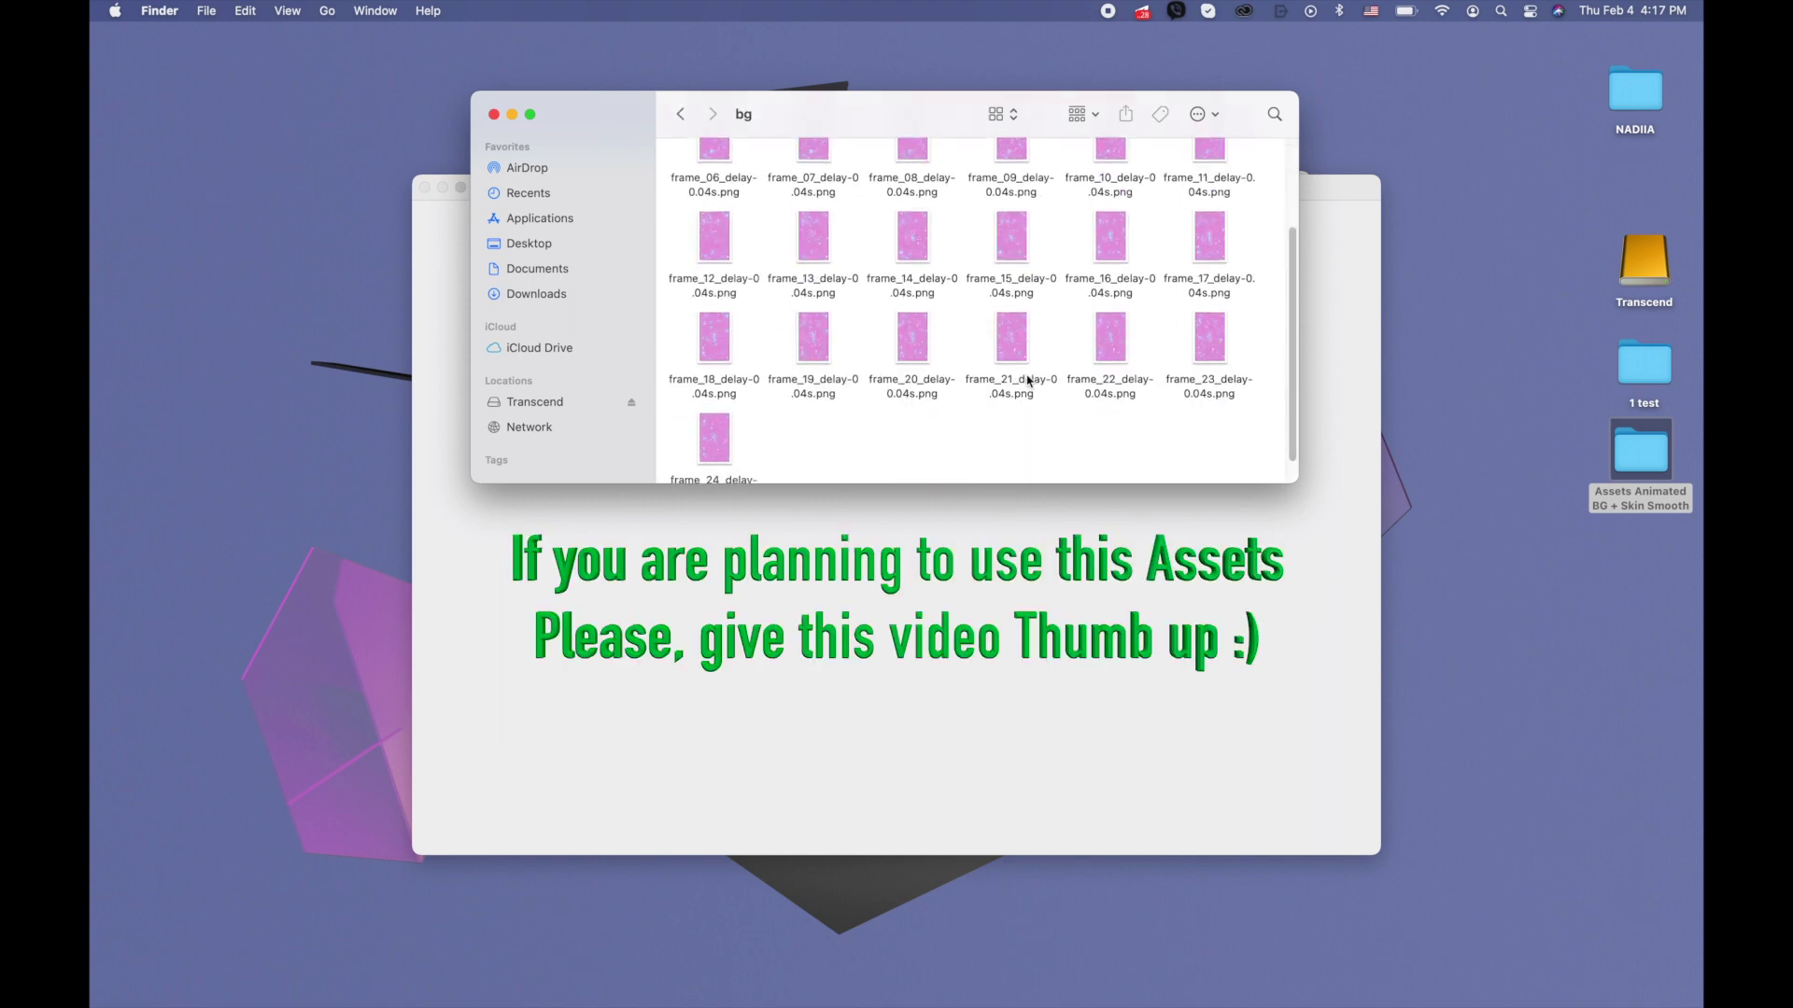
{"action": "scroll", "coordinate": [1032, 380], "scroll_direction": "up", "scroll_amount": 5}
{"action": "left_click", "coordinate": [684, 113]}
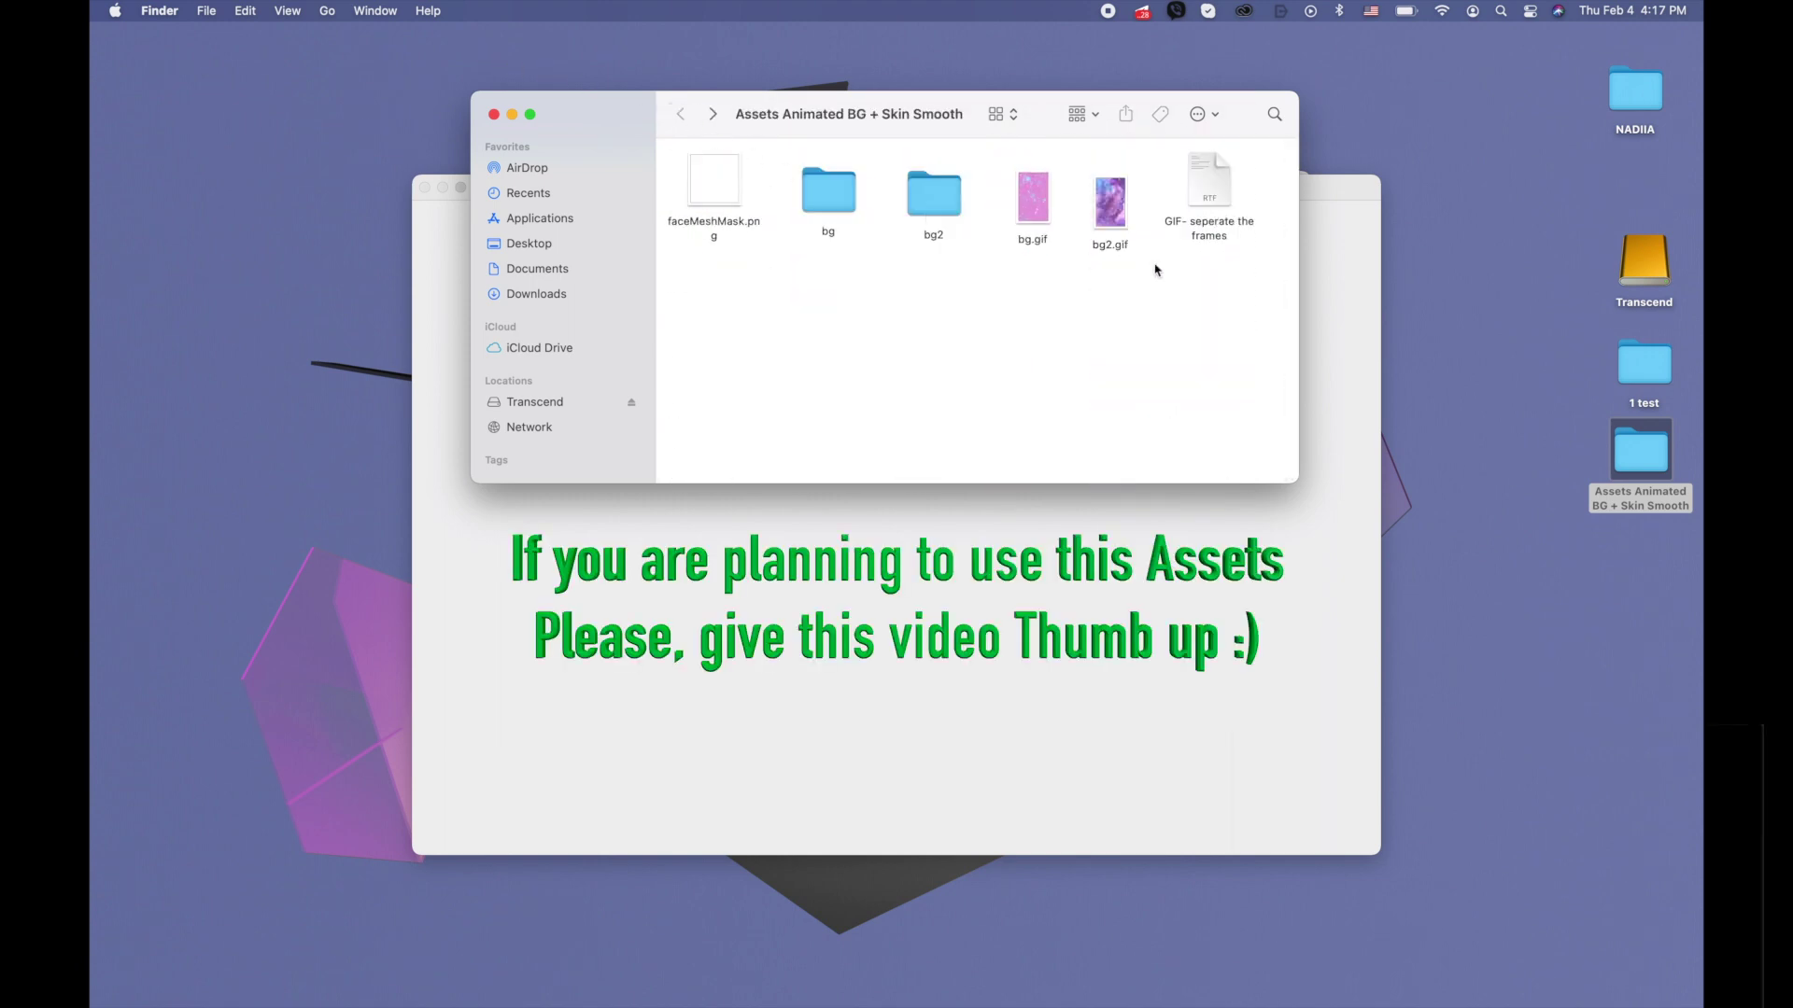
{"action": "double_click", "coordinate": [1204, 182]}
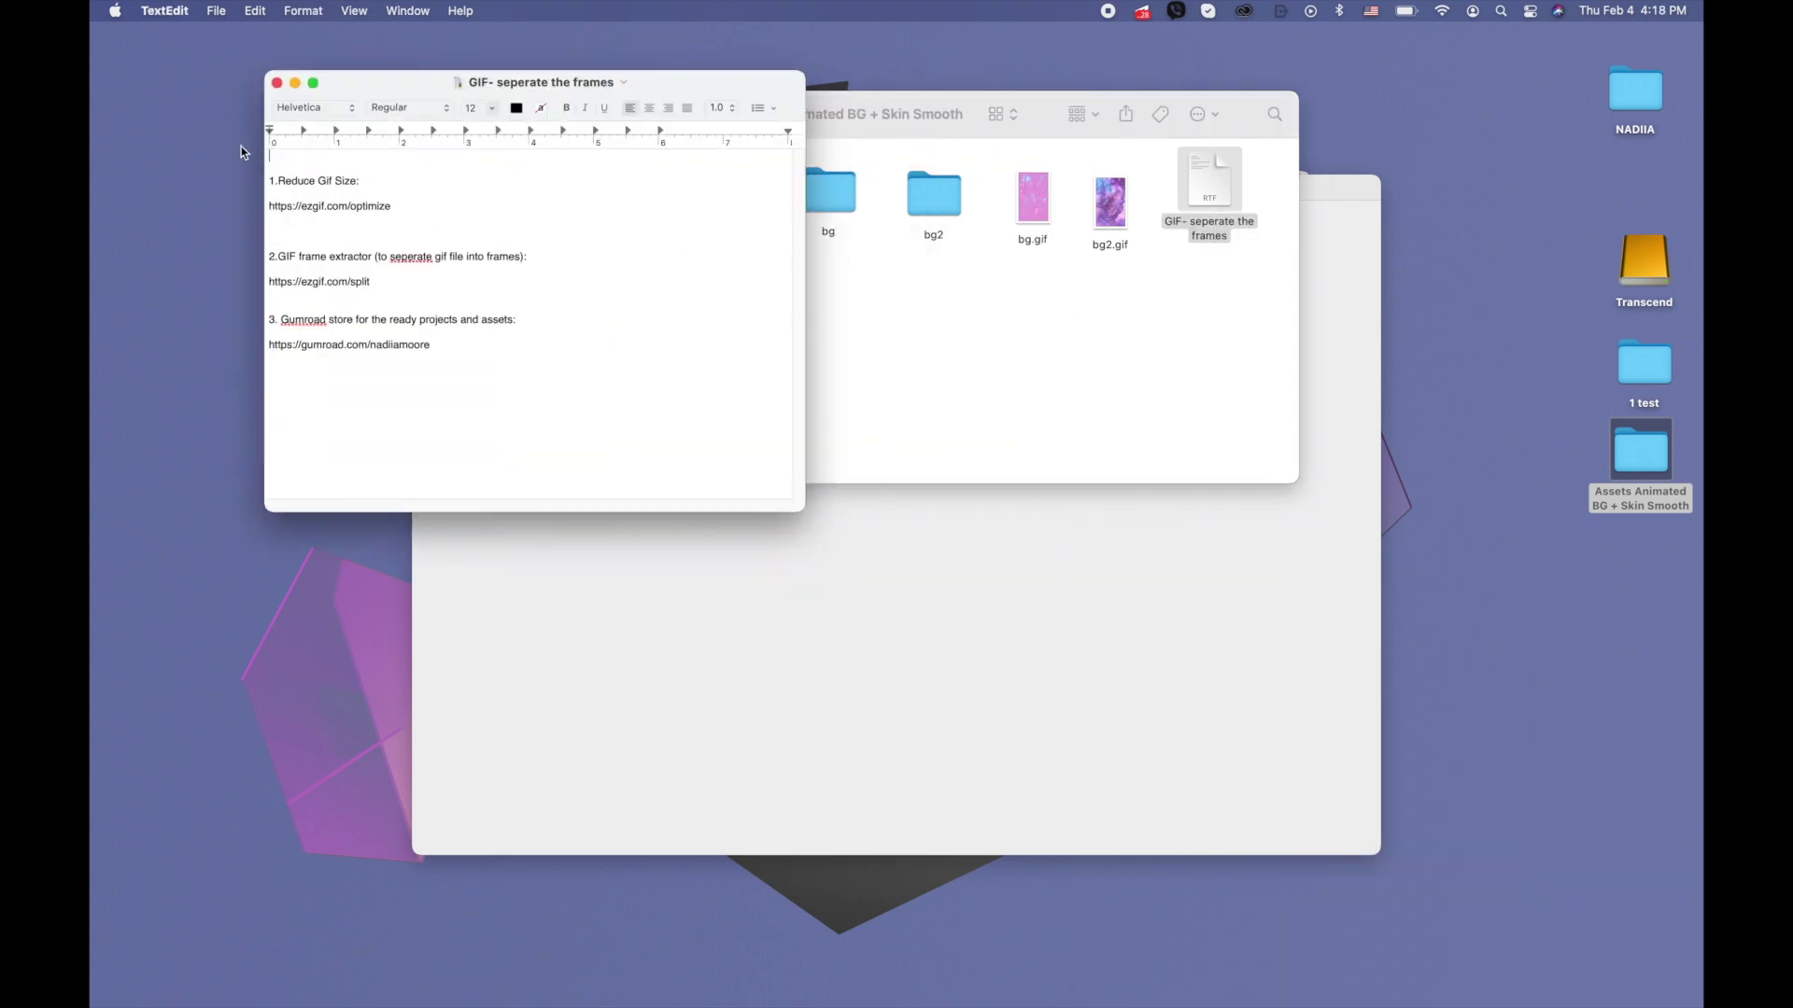
{"action": "left_click", "coordinate": [295, 84]}
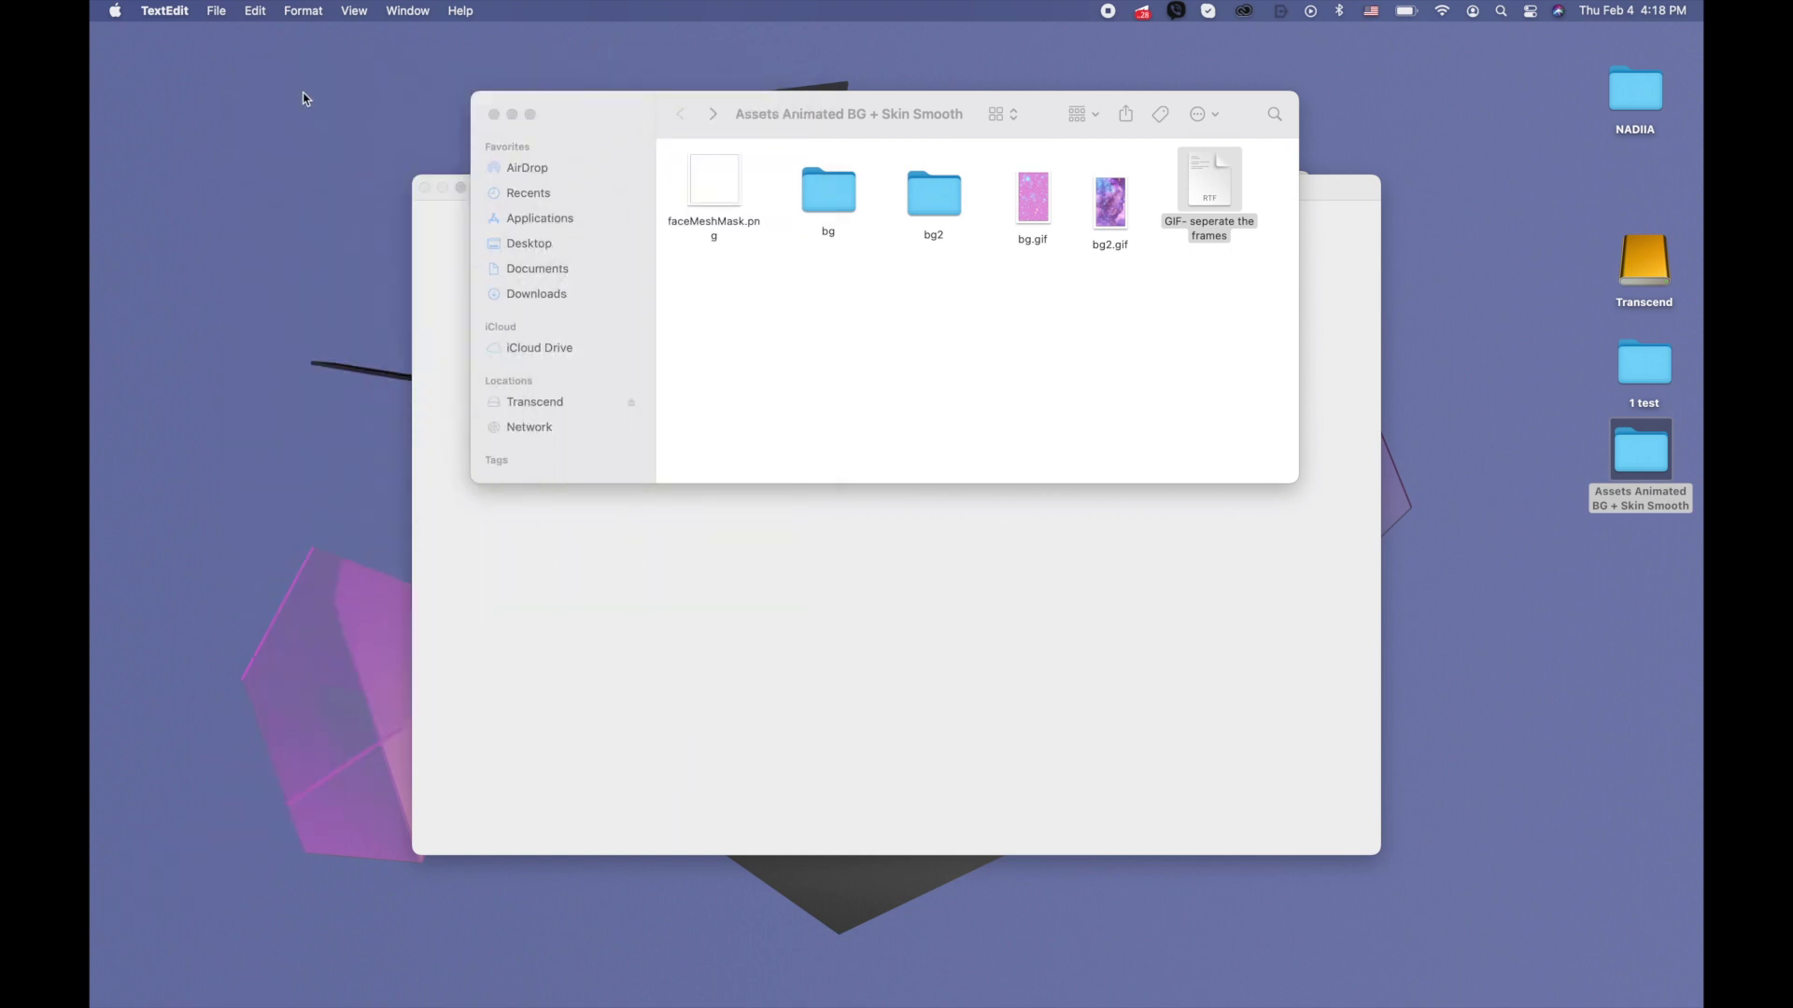
Switch to Spark AR Studio and load frame_00 to frame_23 from the assets' bg2 folder as animationSequence0's new texture.
{"action": "mouse_move", "coordinate": [92, 771]}
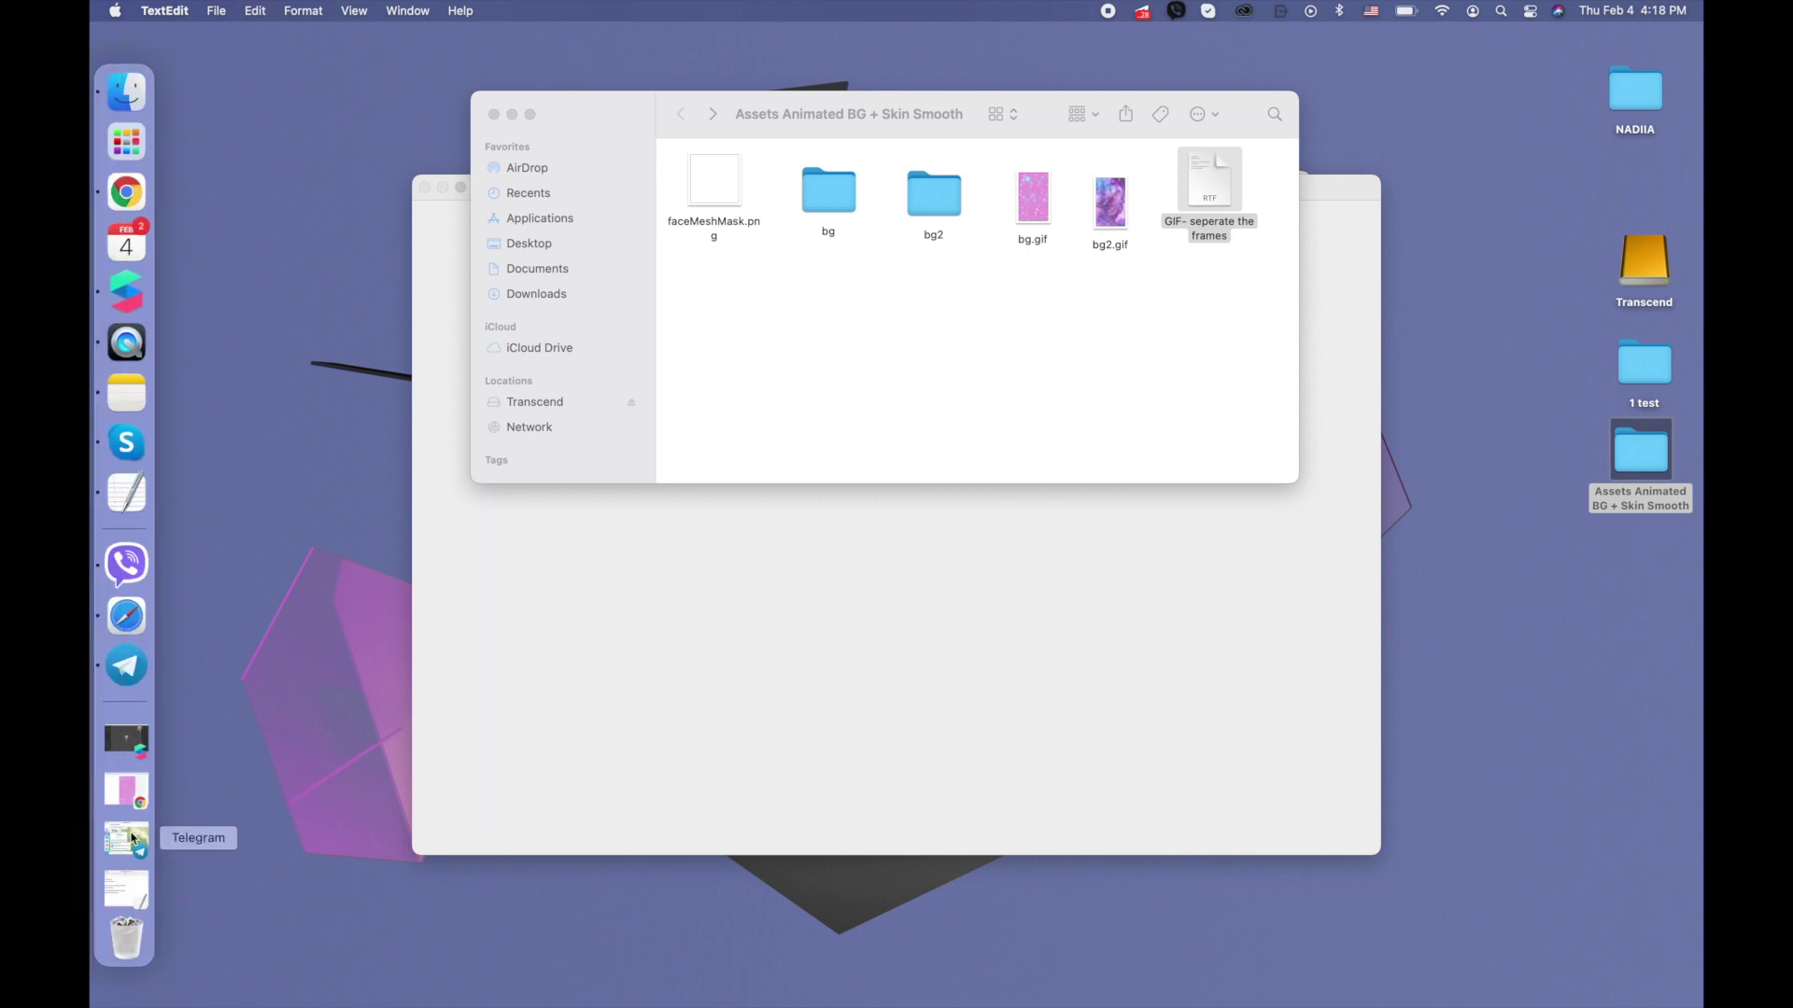
{"action": "left_click", "coordinate": [128, 744]}
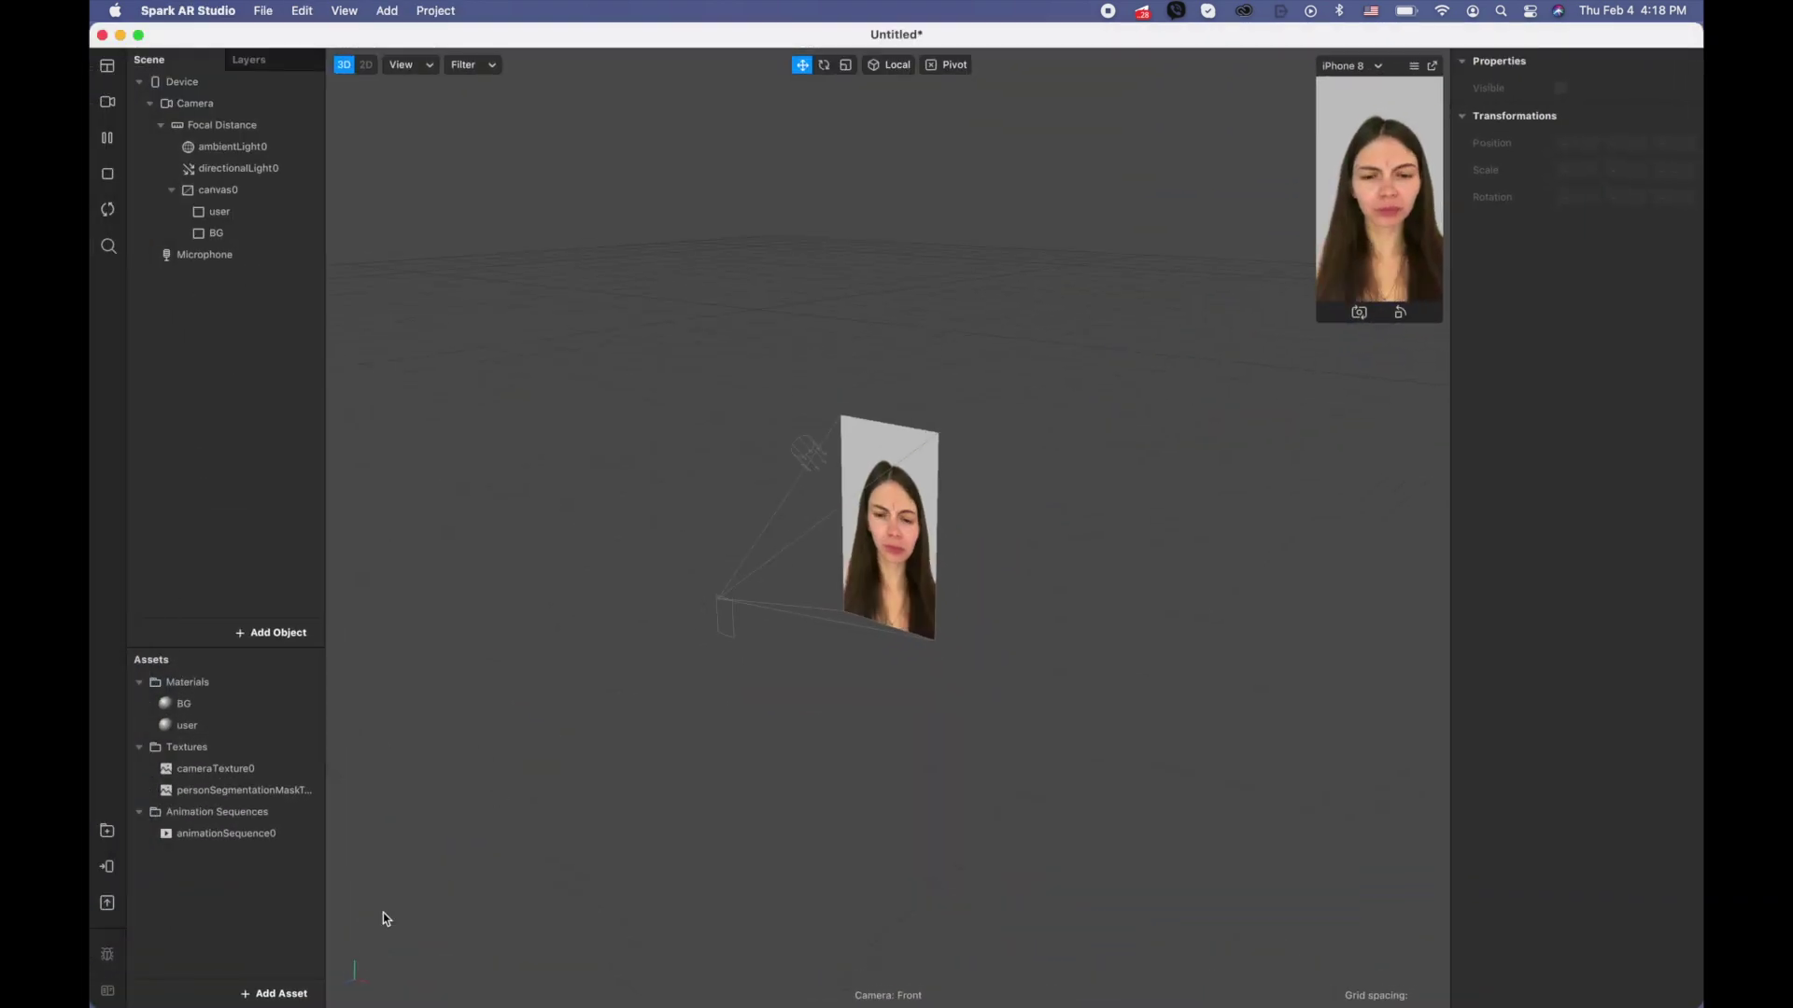
{"action": "left_click", "coordinate": [214, 836]}
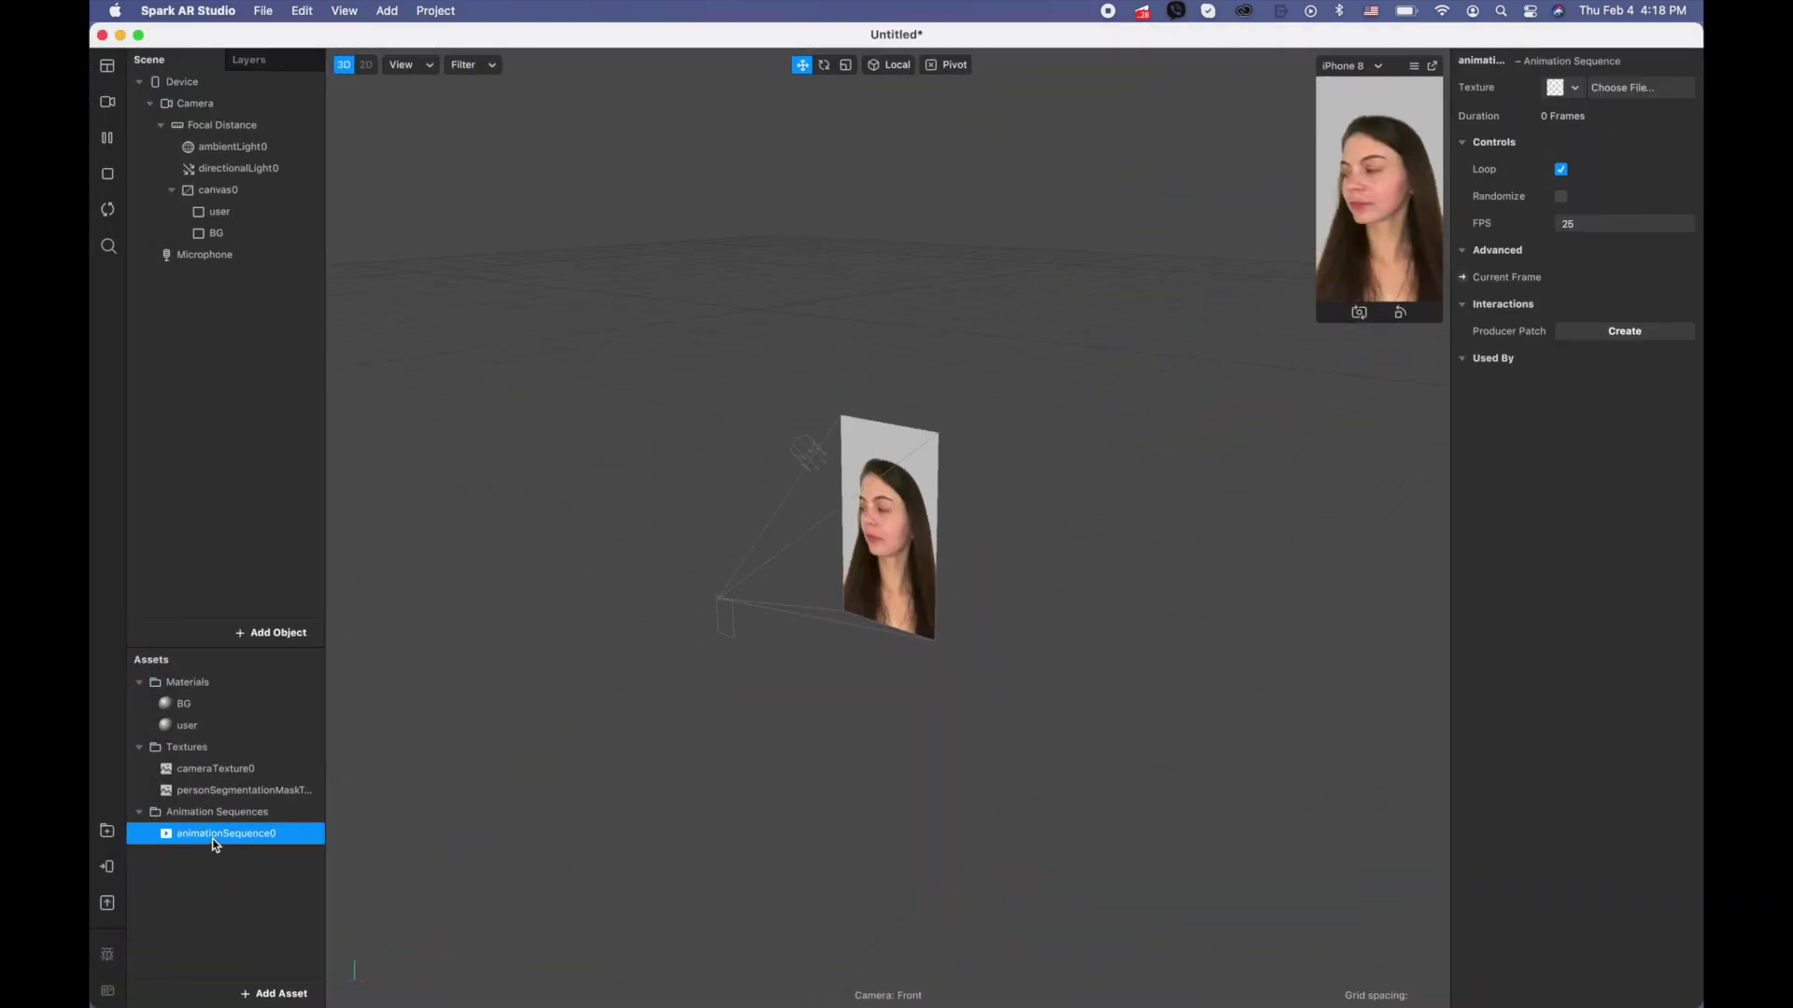
{"action": "left_click", "coordinate": [1573, 89]}
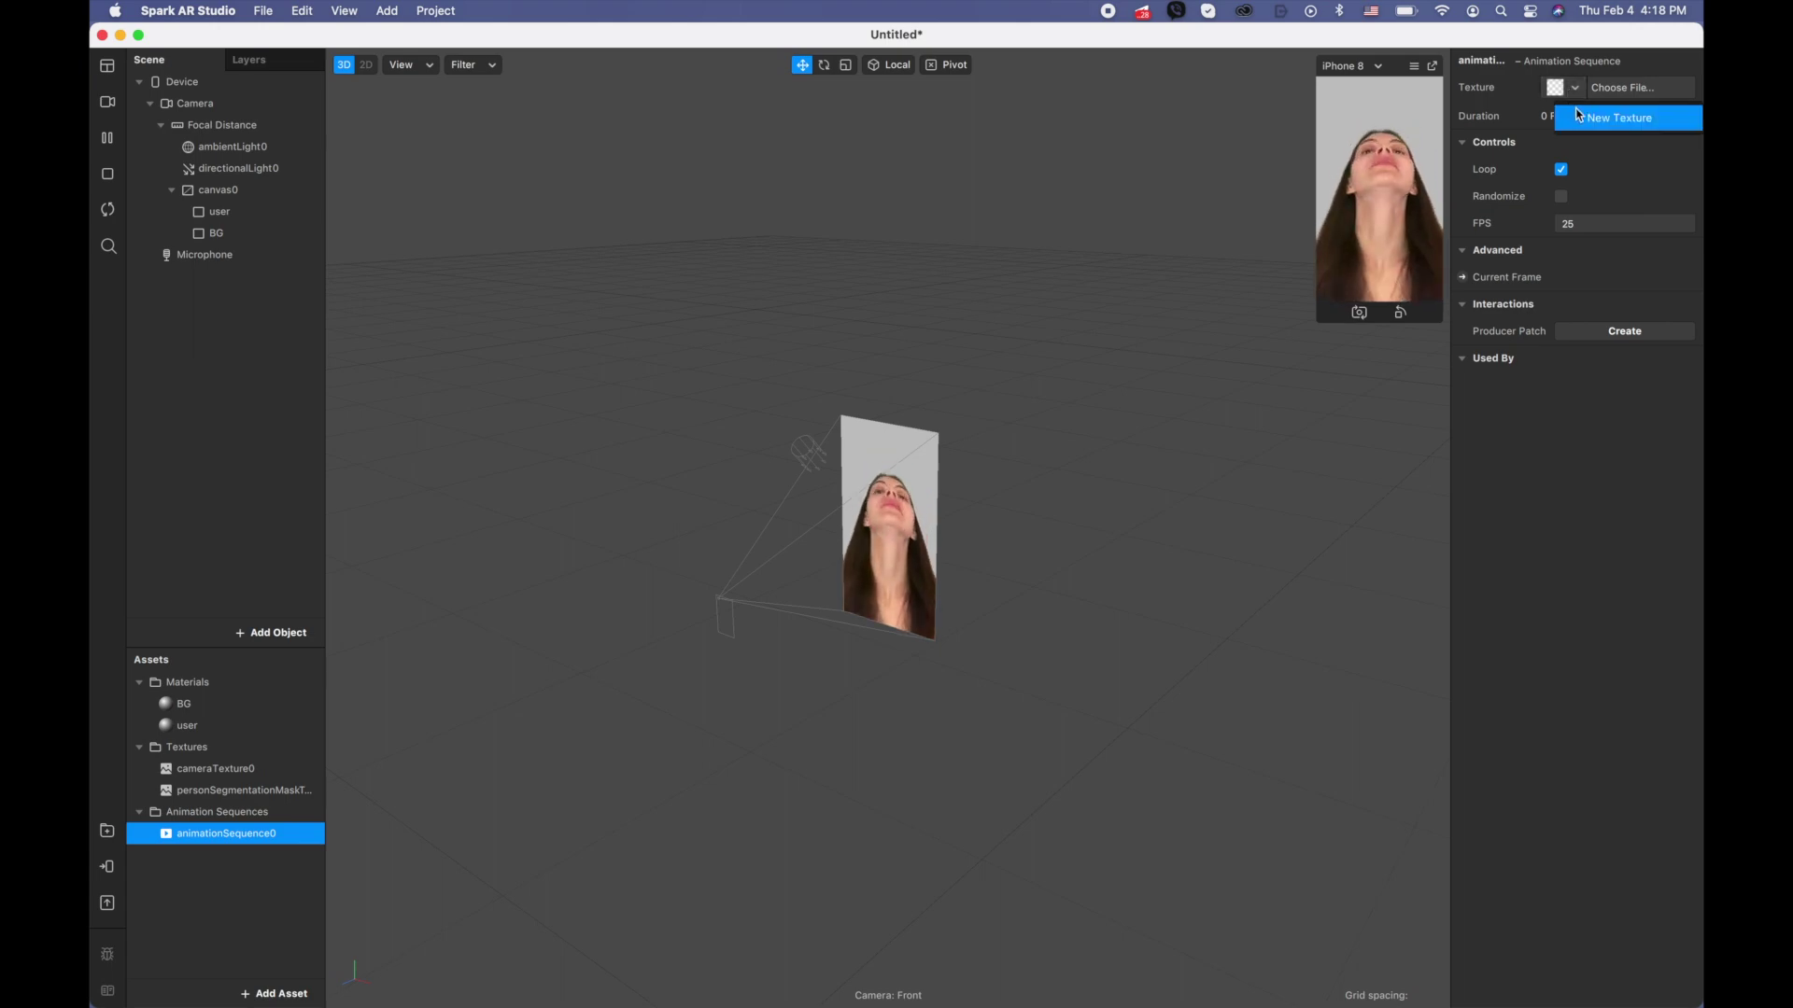
{"action": "left_click", "coordinate": [1559, 124]}
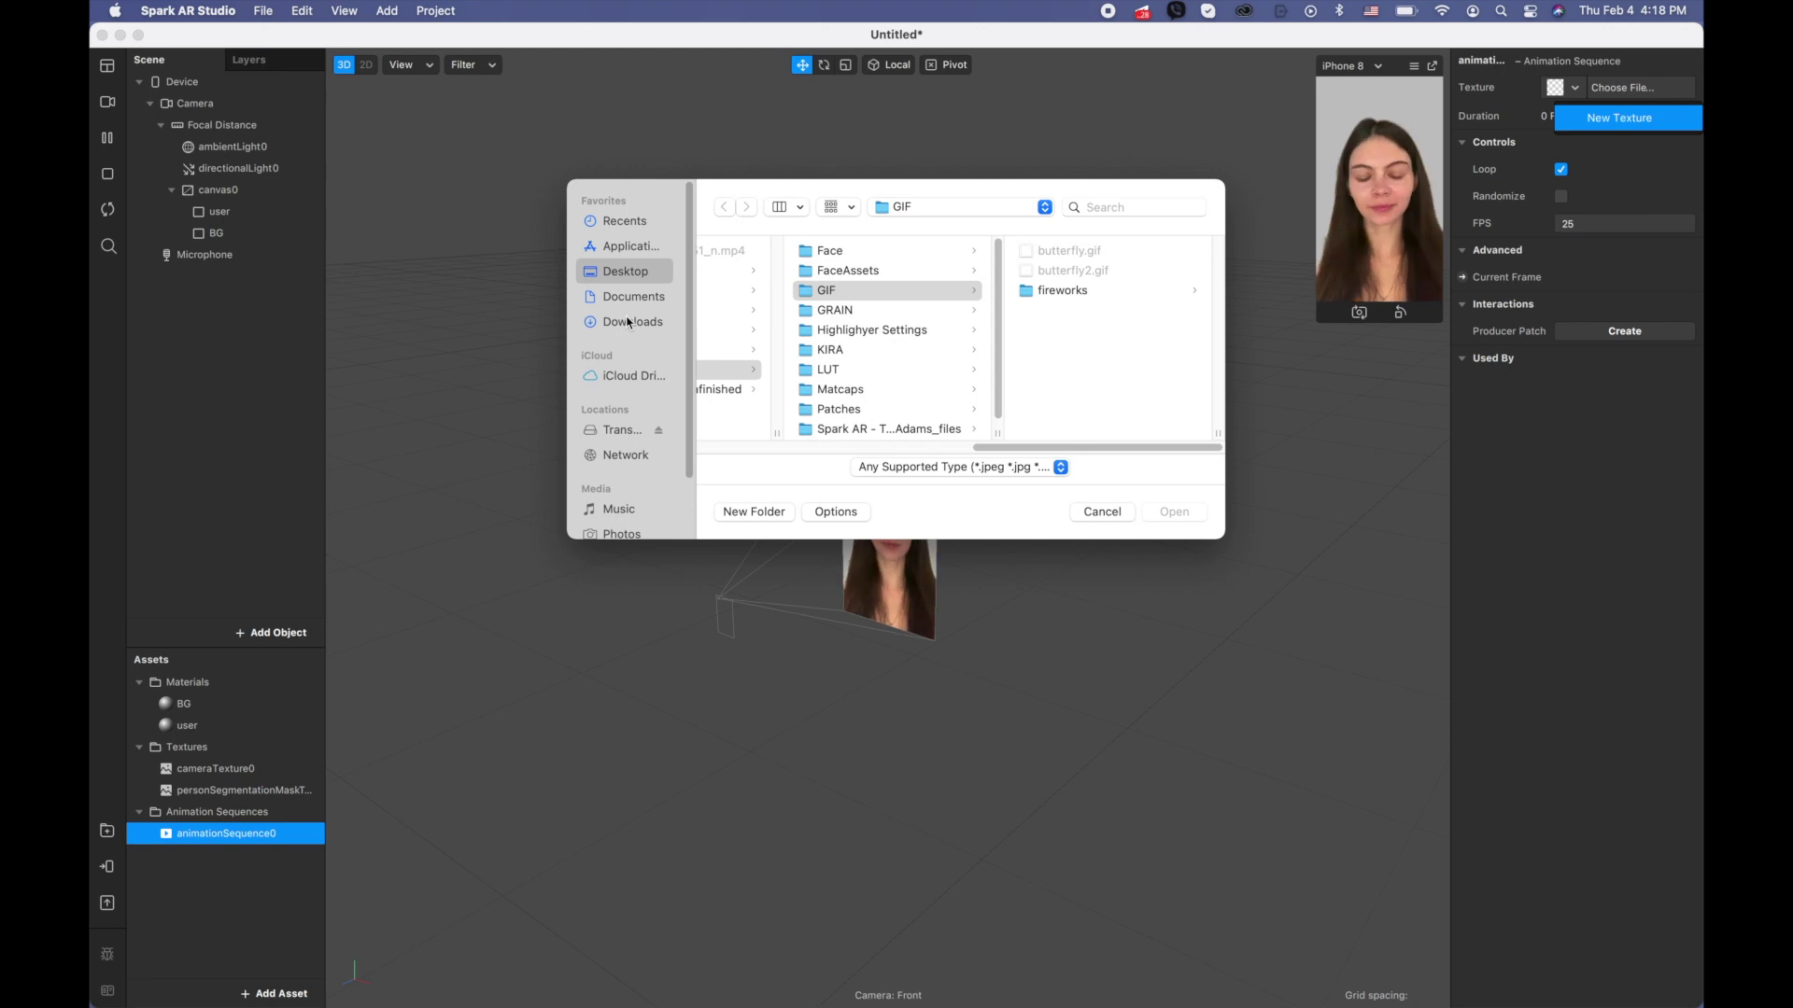
{"action": "left_click", "coordinate": [631, 271]}
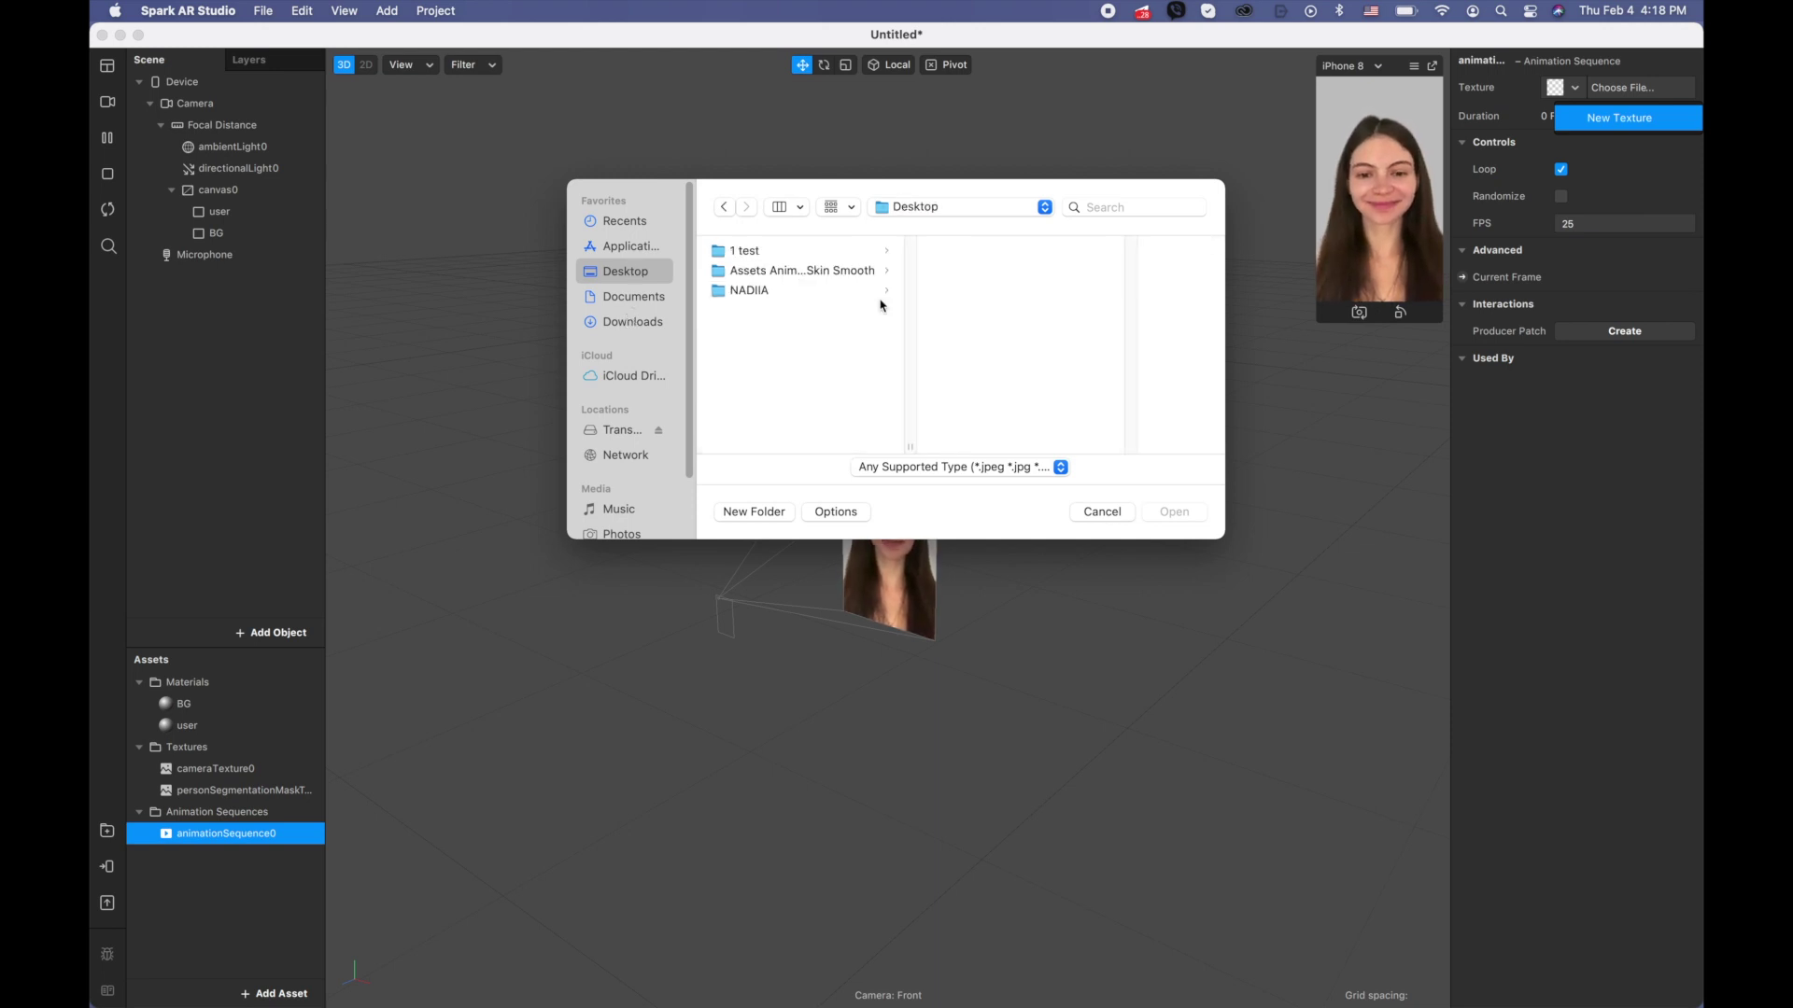
{"action": "left_click", "coordinate": [797, 272]}
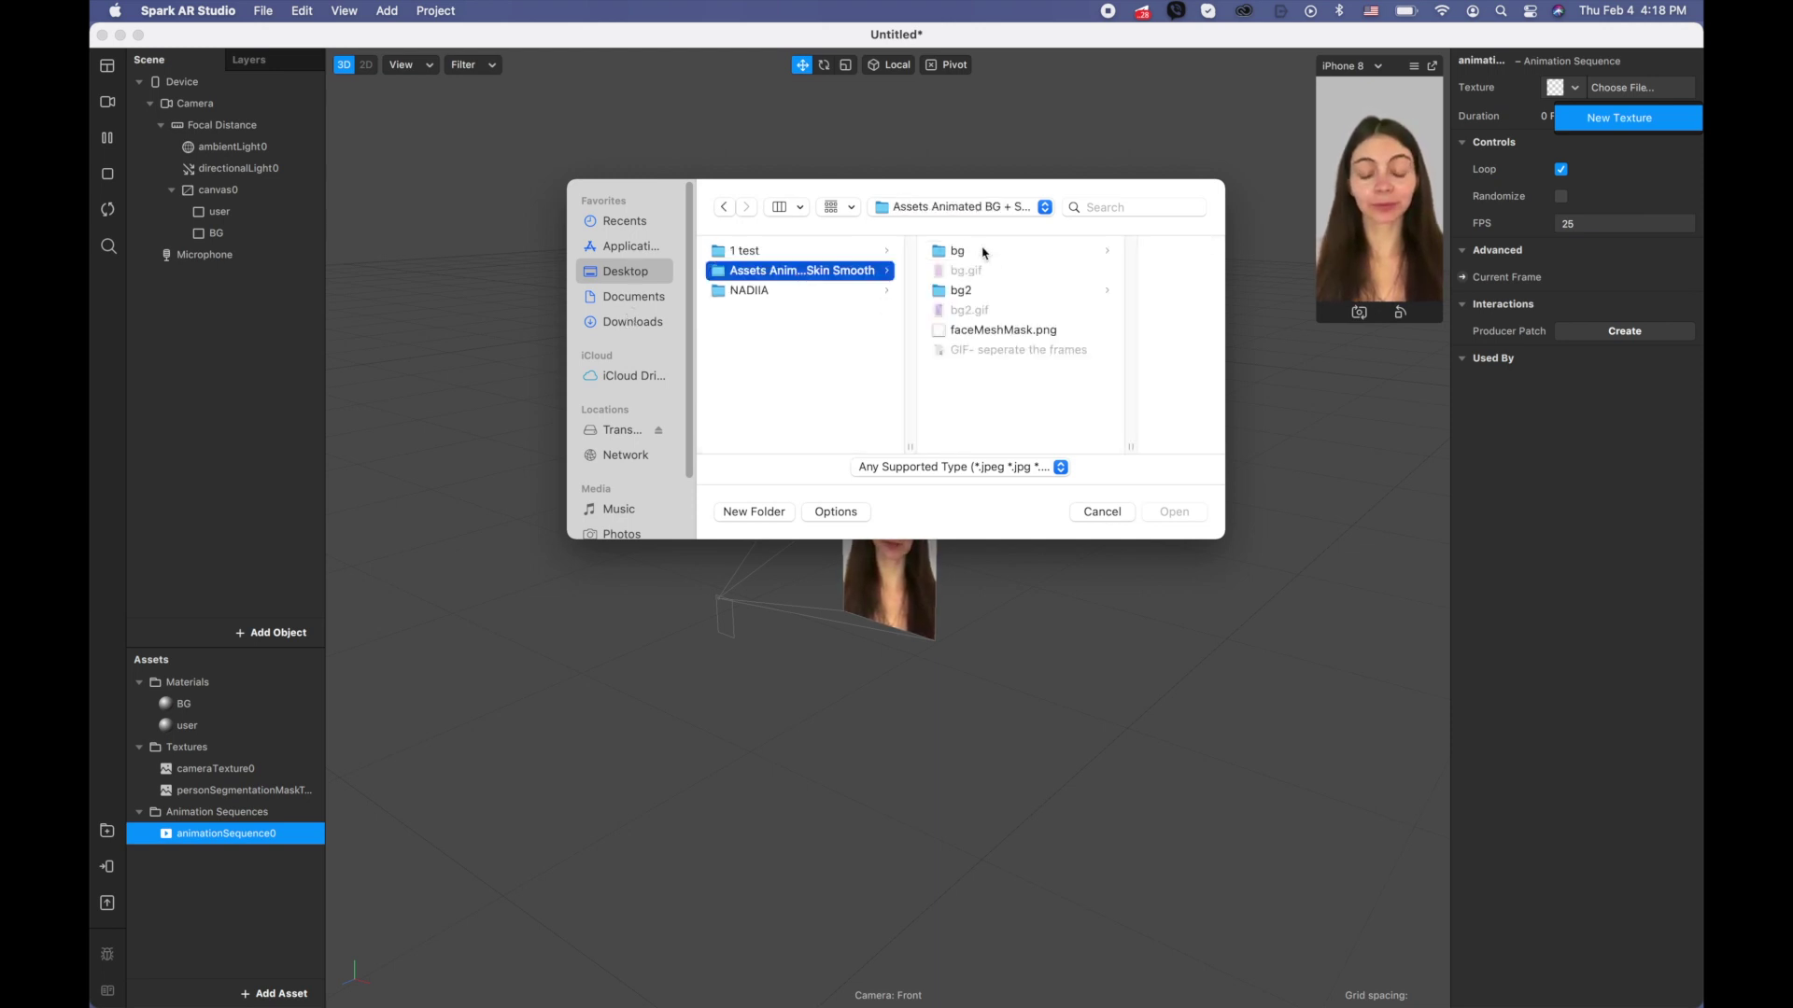
{"action": "left_click", "coordinate": [982, 293]}
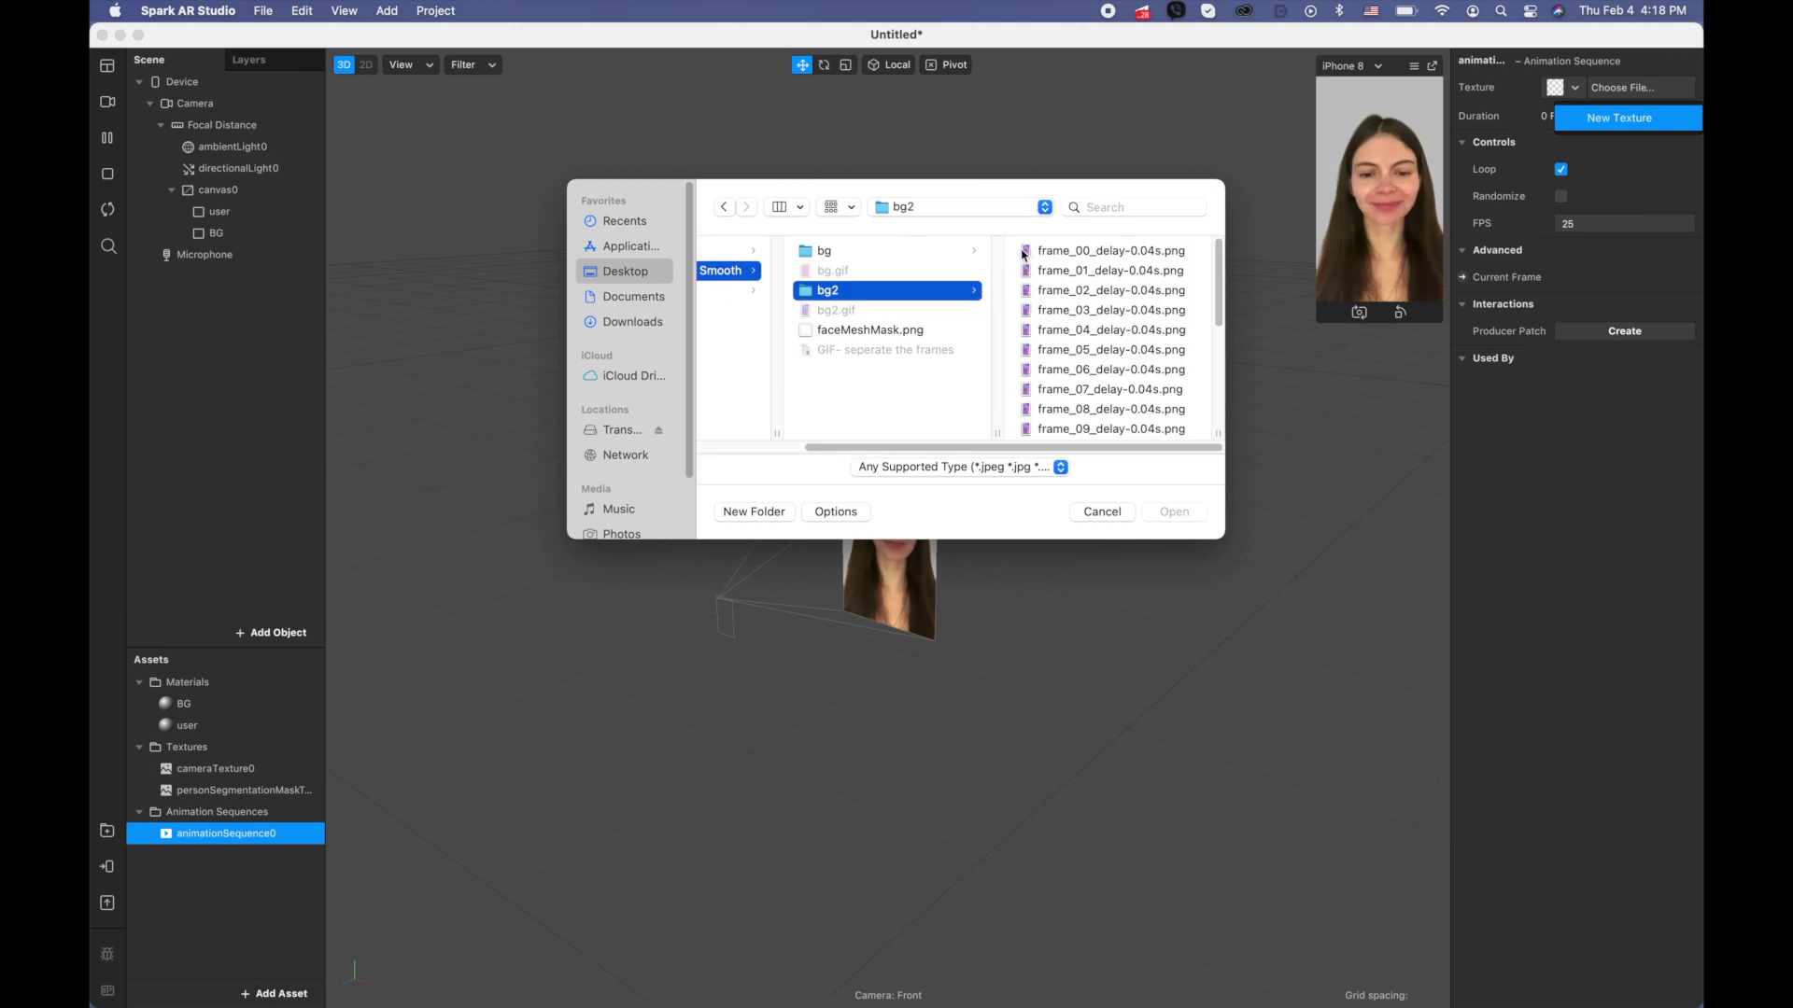
{"action": "left_click", "coordinate": [1032, 291]}
{"action": "left_click", "coordinate": [1021, 252]}
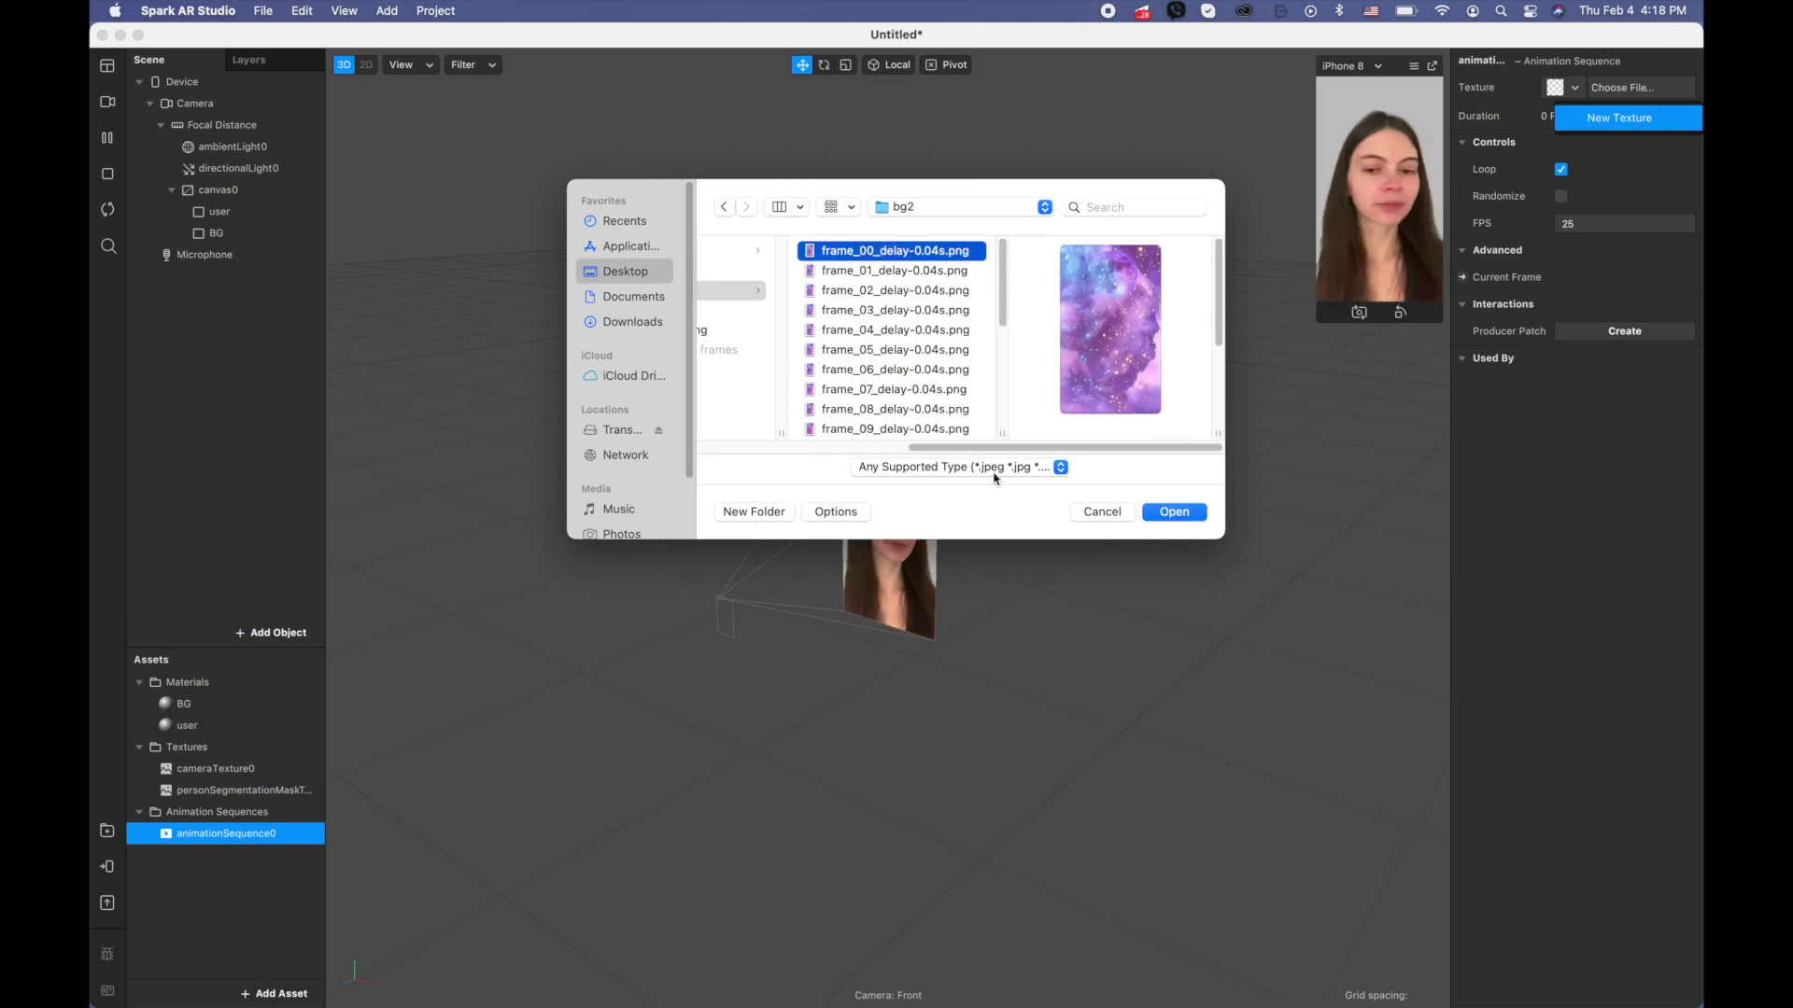
{"action": "left_click", "coordinate": [971, 270], "text": "shift"}
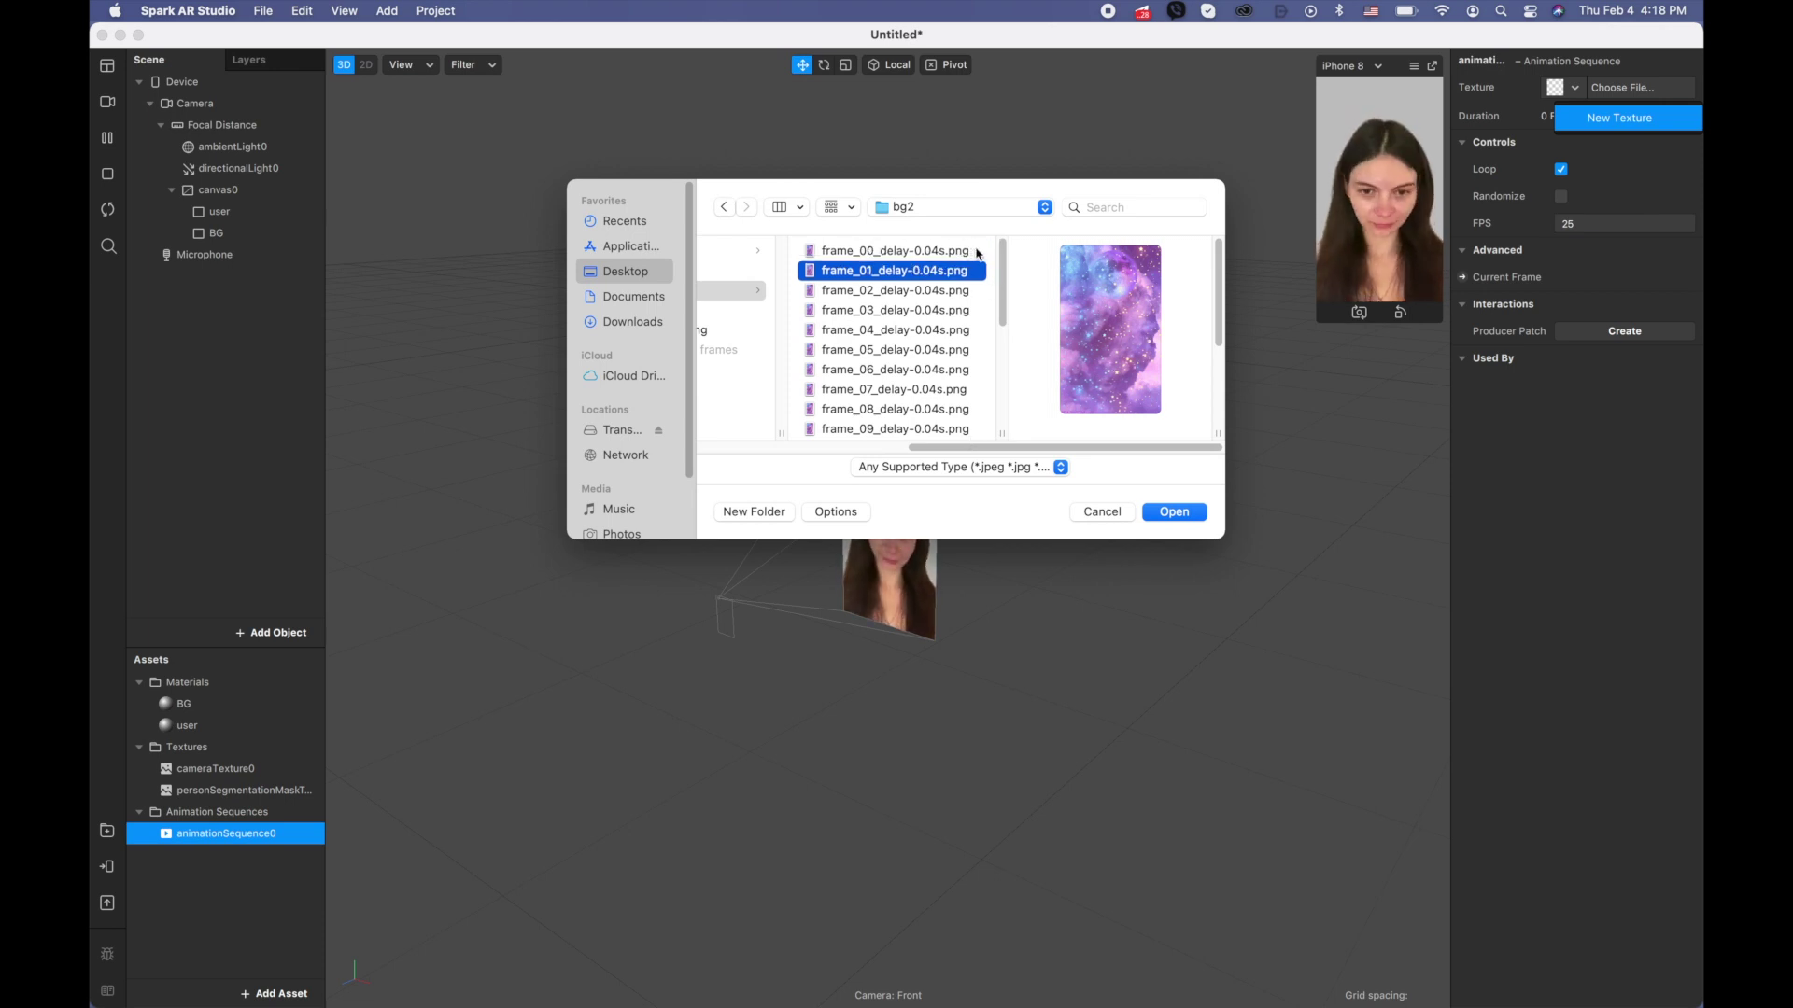
{"action": "left_click", "coordinate": [976, 290], "text": "shift"}
{"action": "left_click_drag", "start_coordinate": [980, 313], "coordinate": [981, 712]}
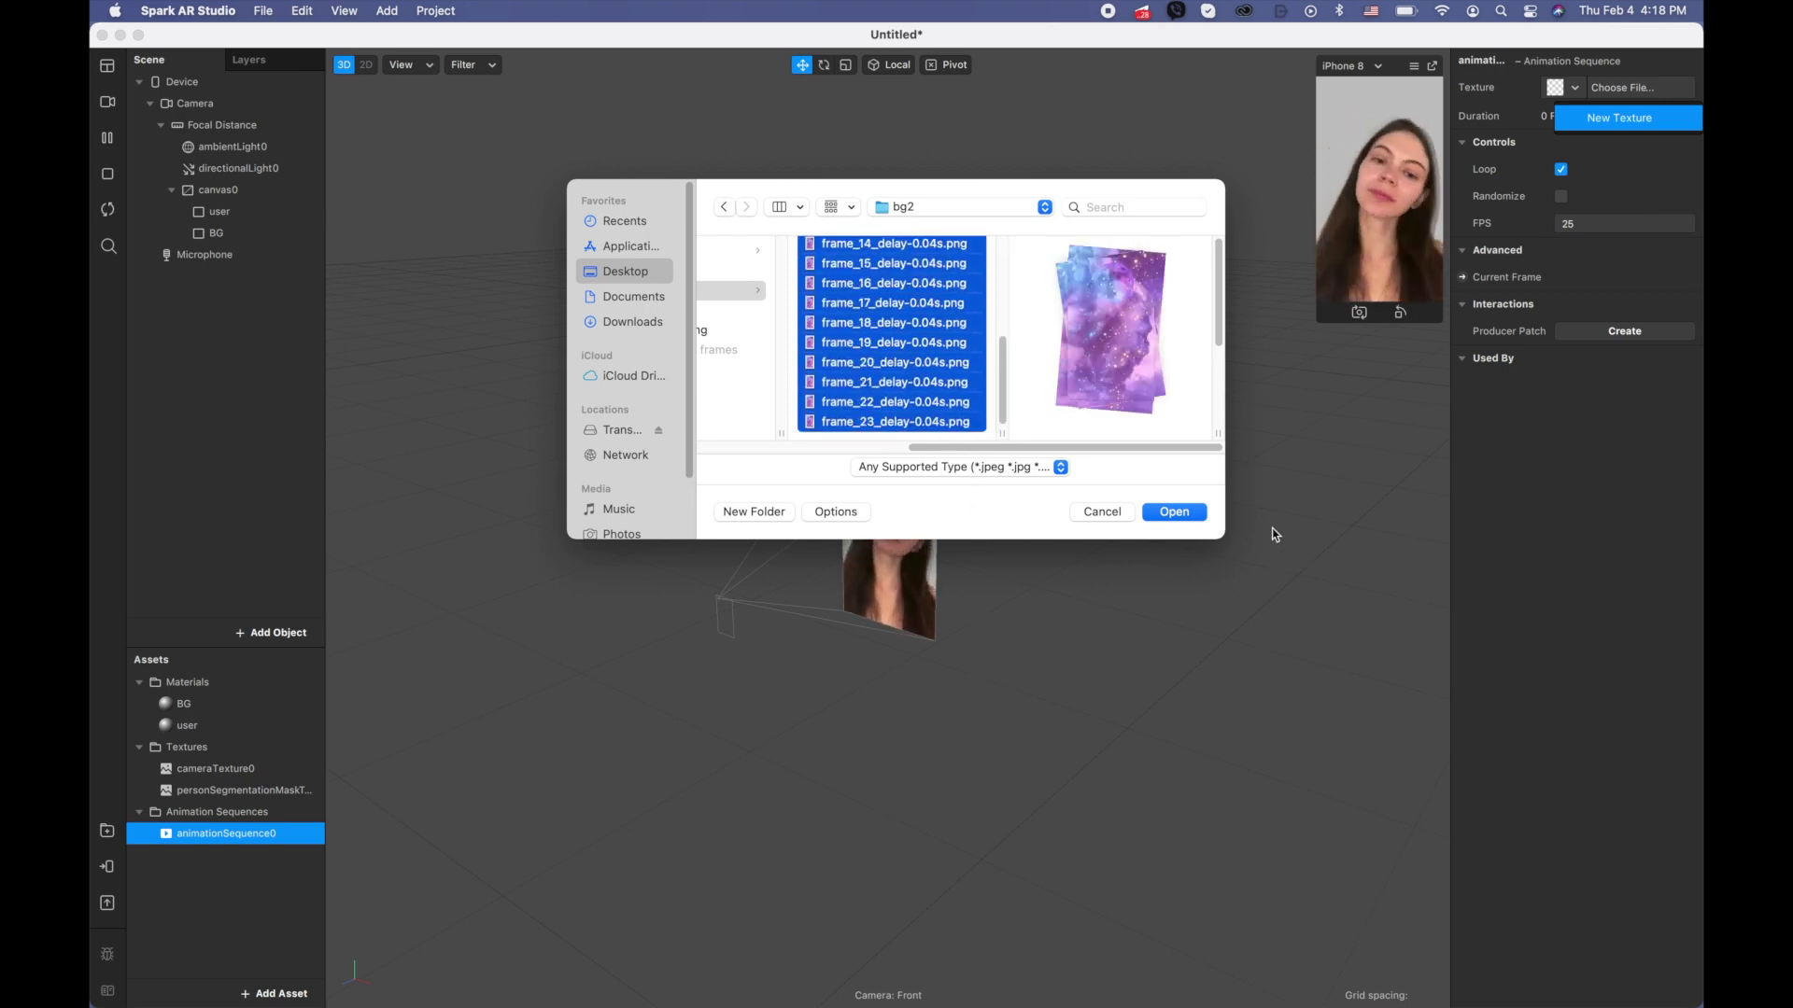
{"action": "left_click", "coordinate": [1173, 512]}
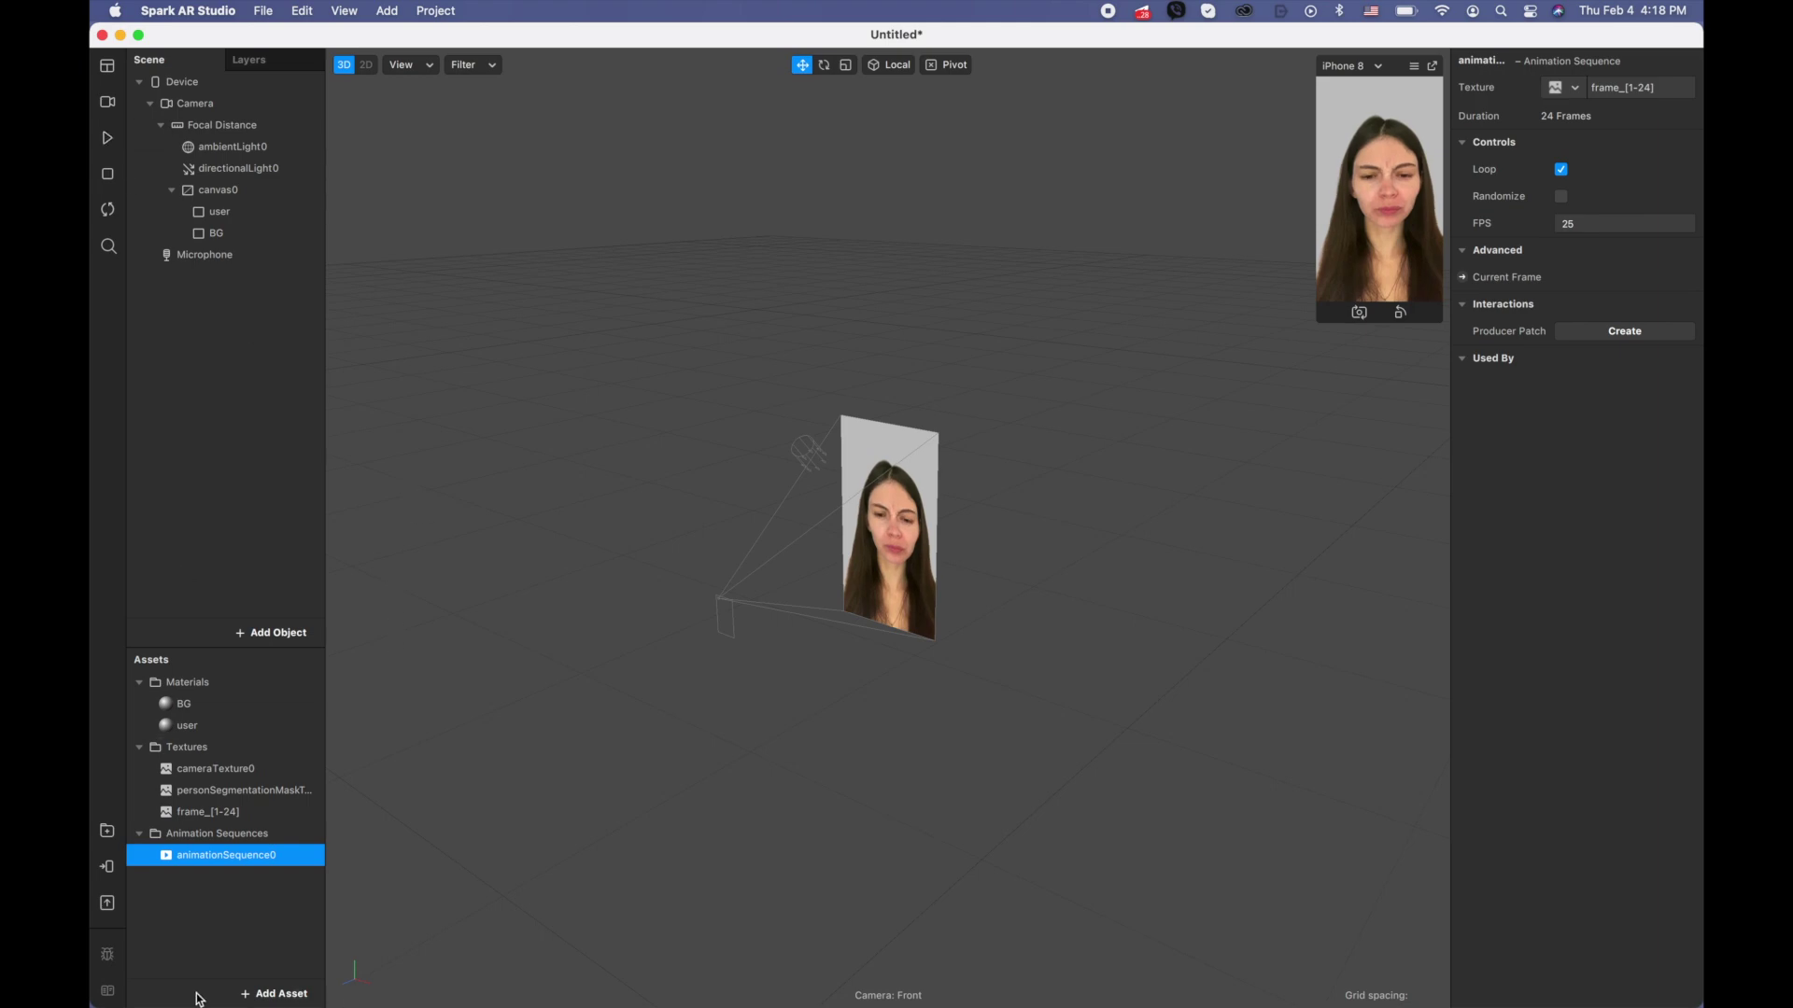
Enable No compression for the frame_[1-24] texture sequence.
{"action": "left_click", "coordinate": [209, 818]}
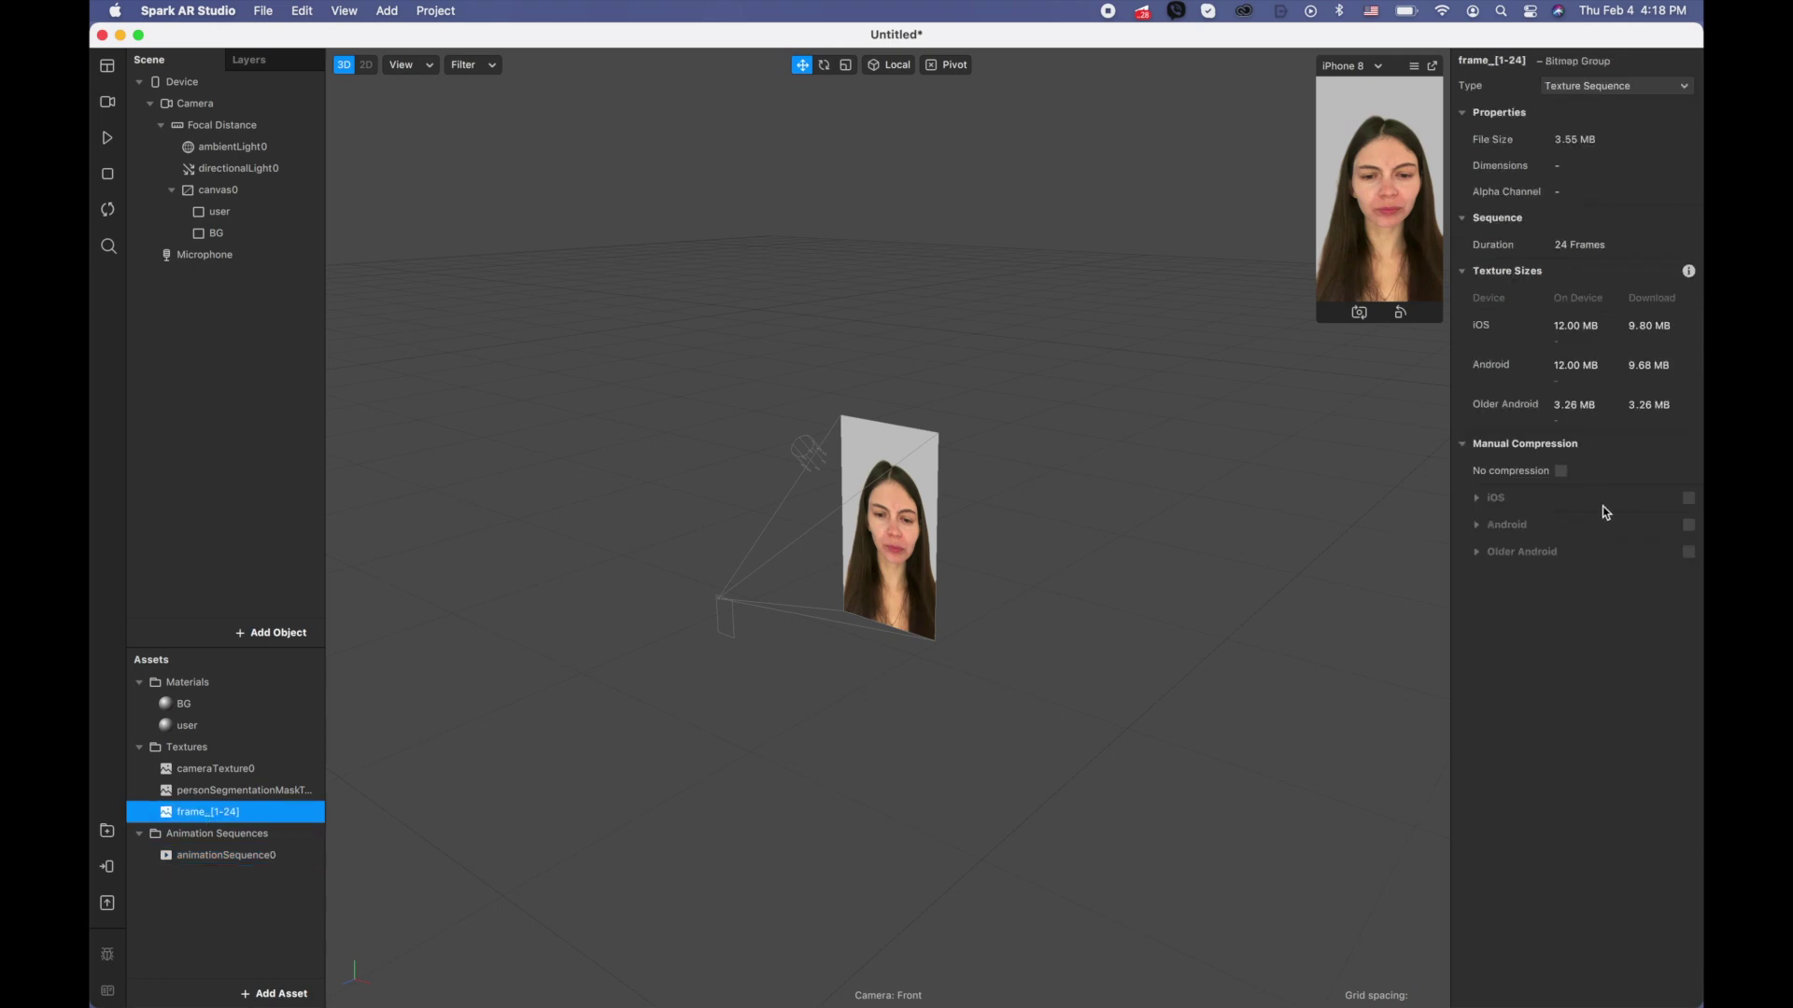
{"action": "left_click", "coordinate": [1560, 472]}
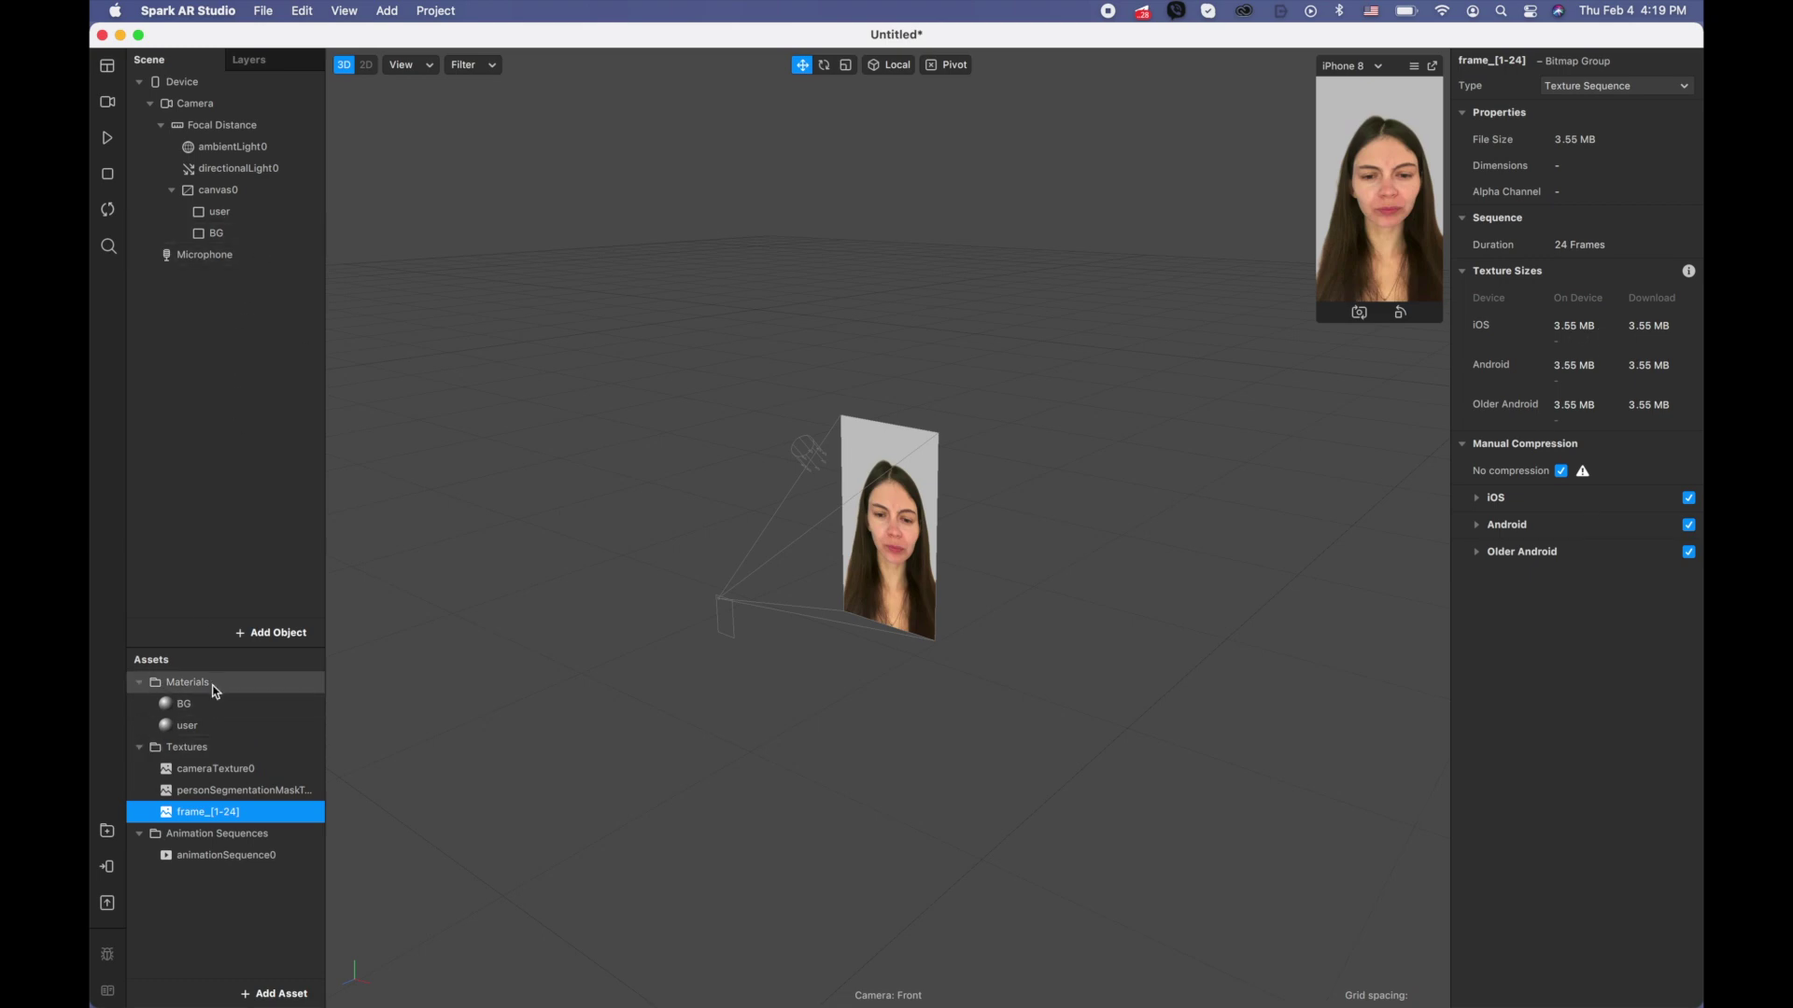
Set the BG material's shader type to Flat and assign animationSequence0 as its diffuse texture.
{"action": "left_click", "coordinate": [215, 713]}
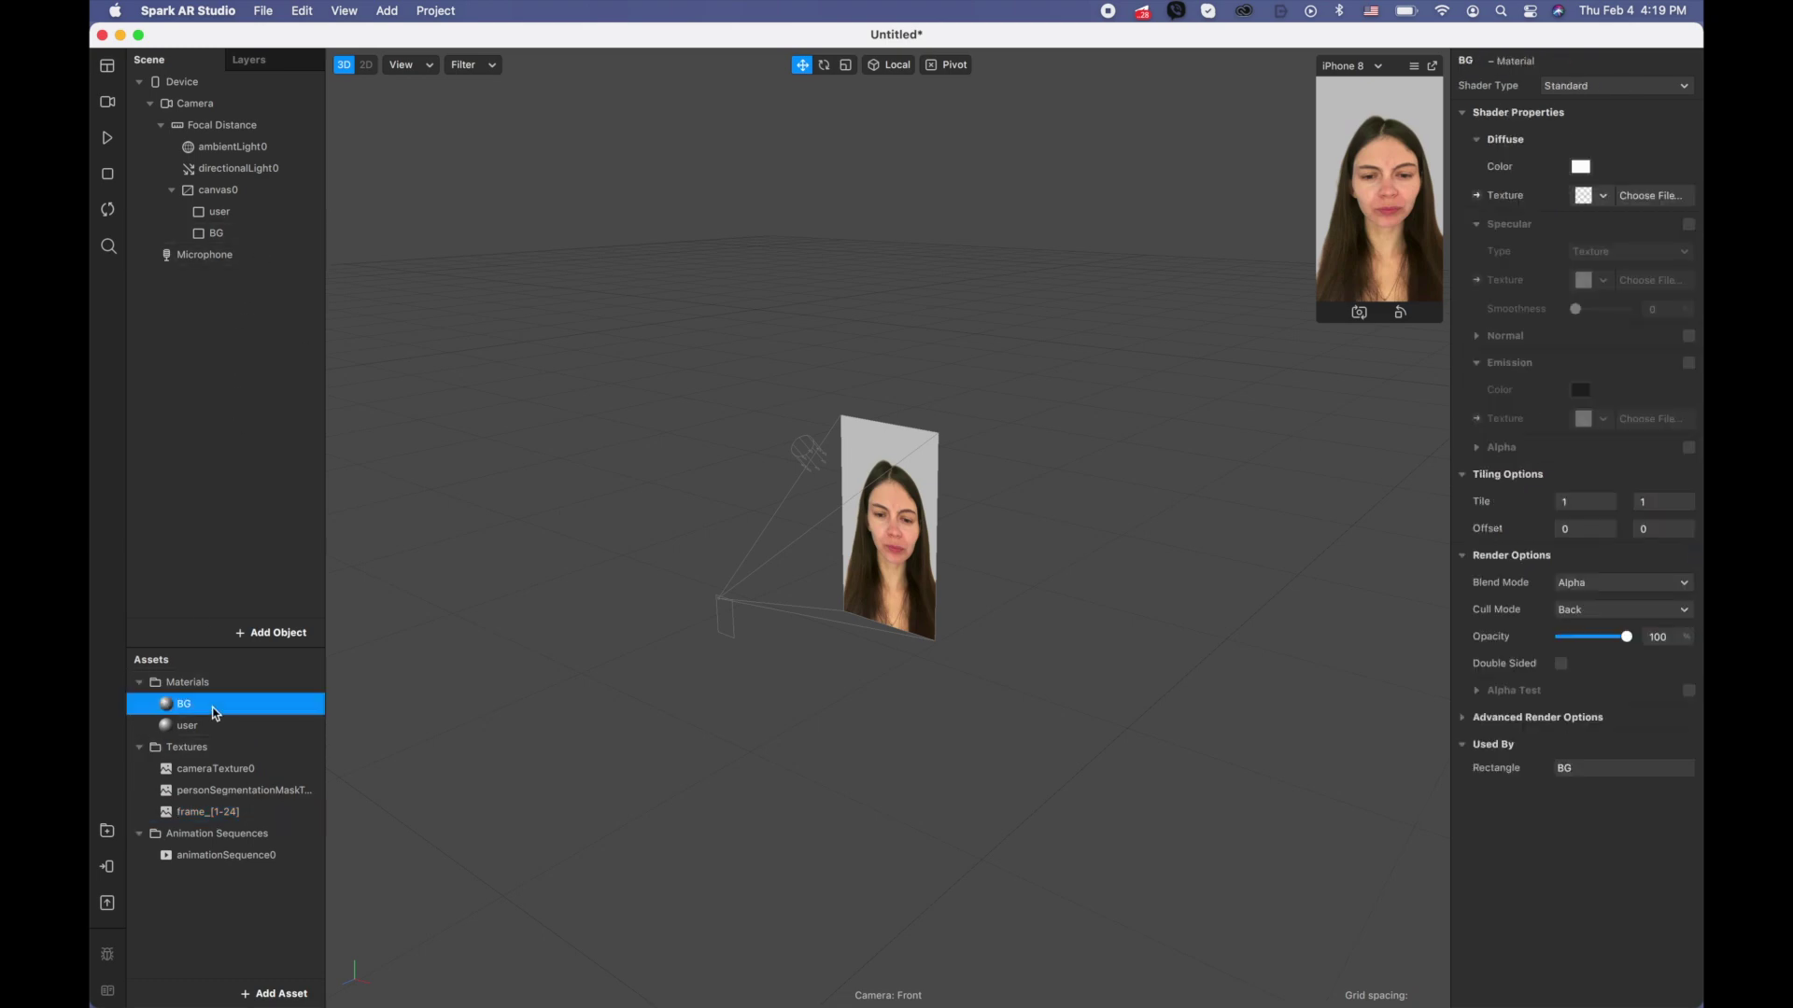
{"action": "left_click", "coordinate": [1624, 86]}
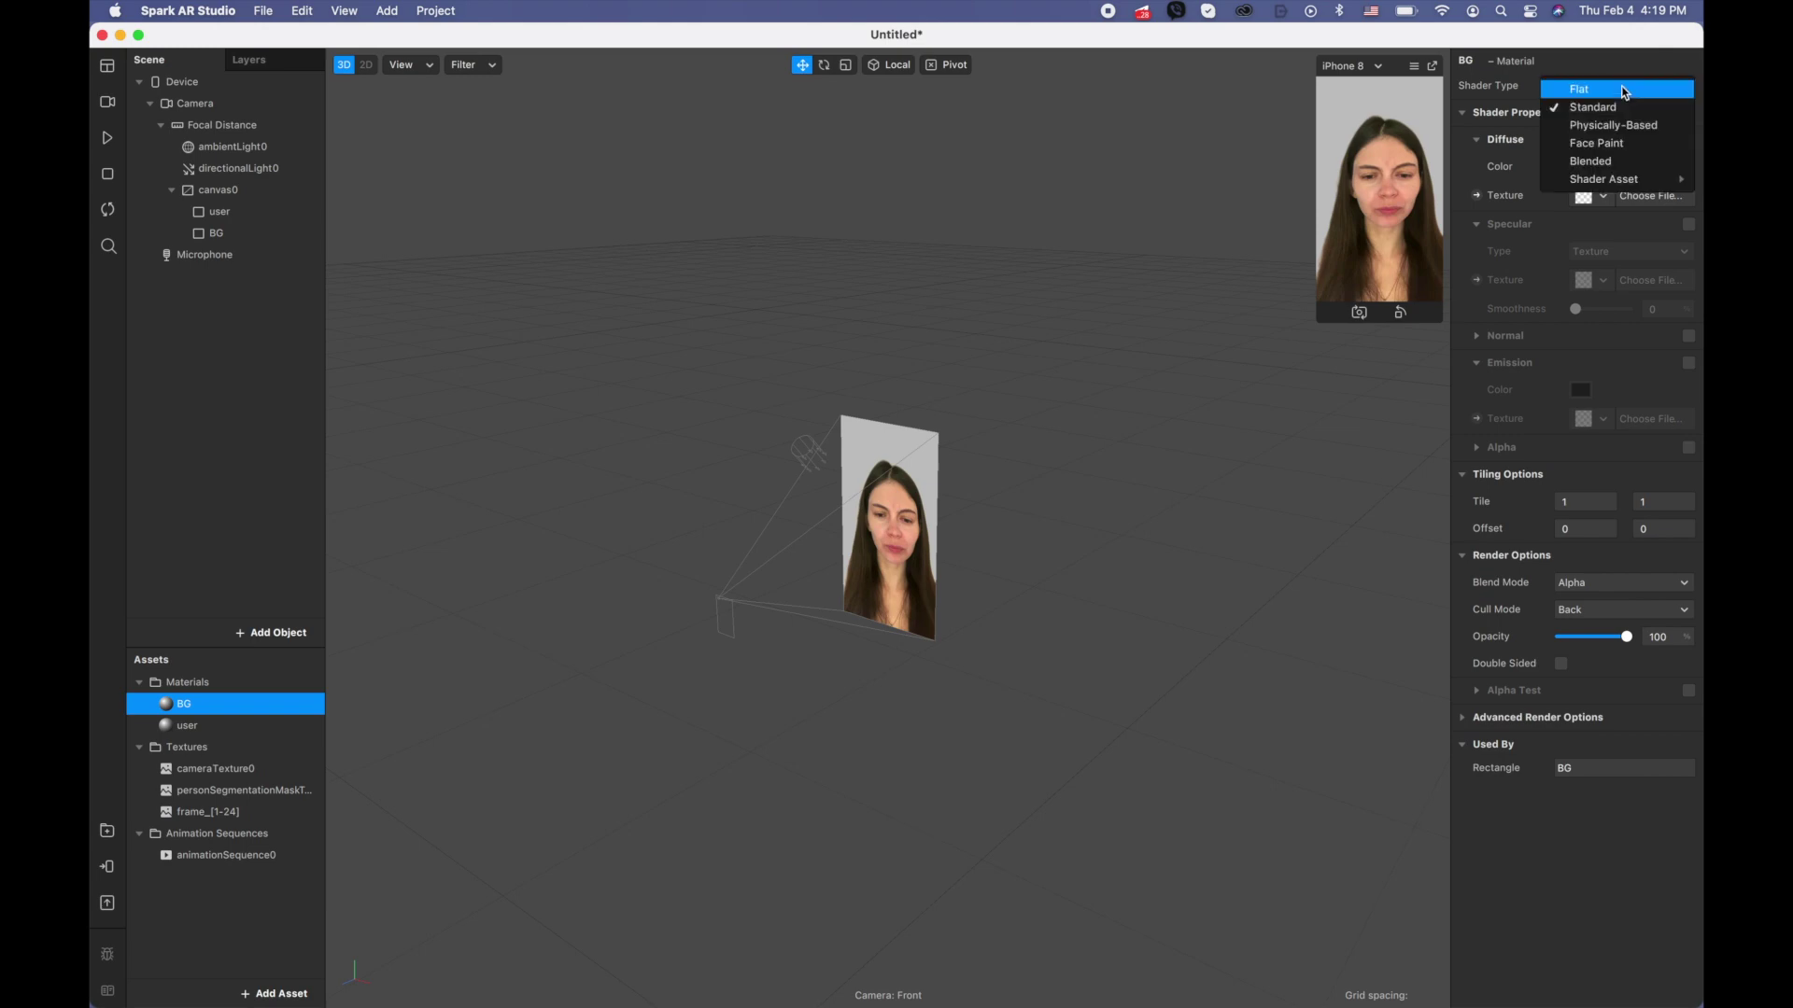
{"action": "left_click", "coordinate": [1624, 89]}
{"action": "left_click", "coordinate": [1587, 196]}
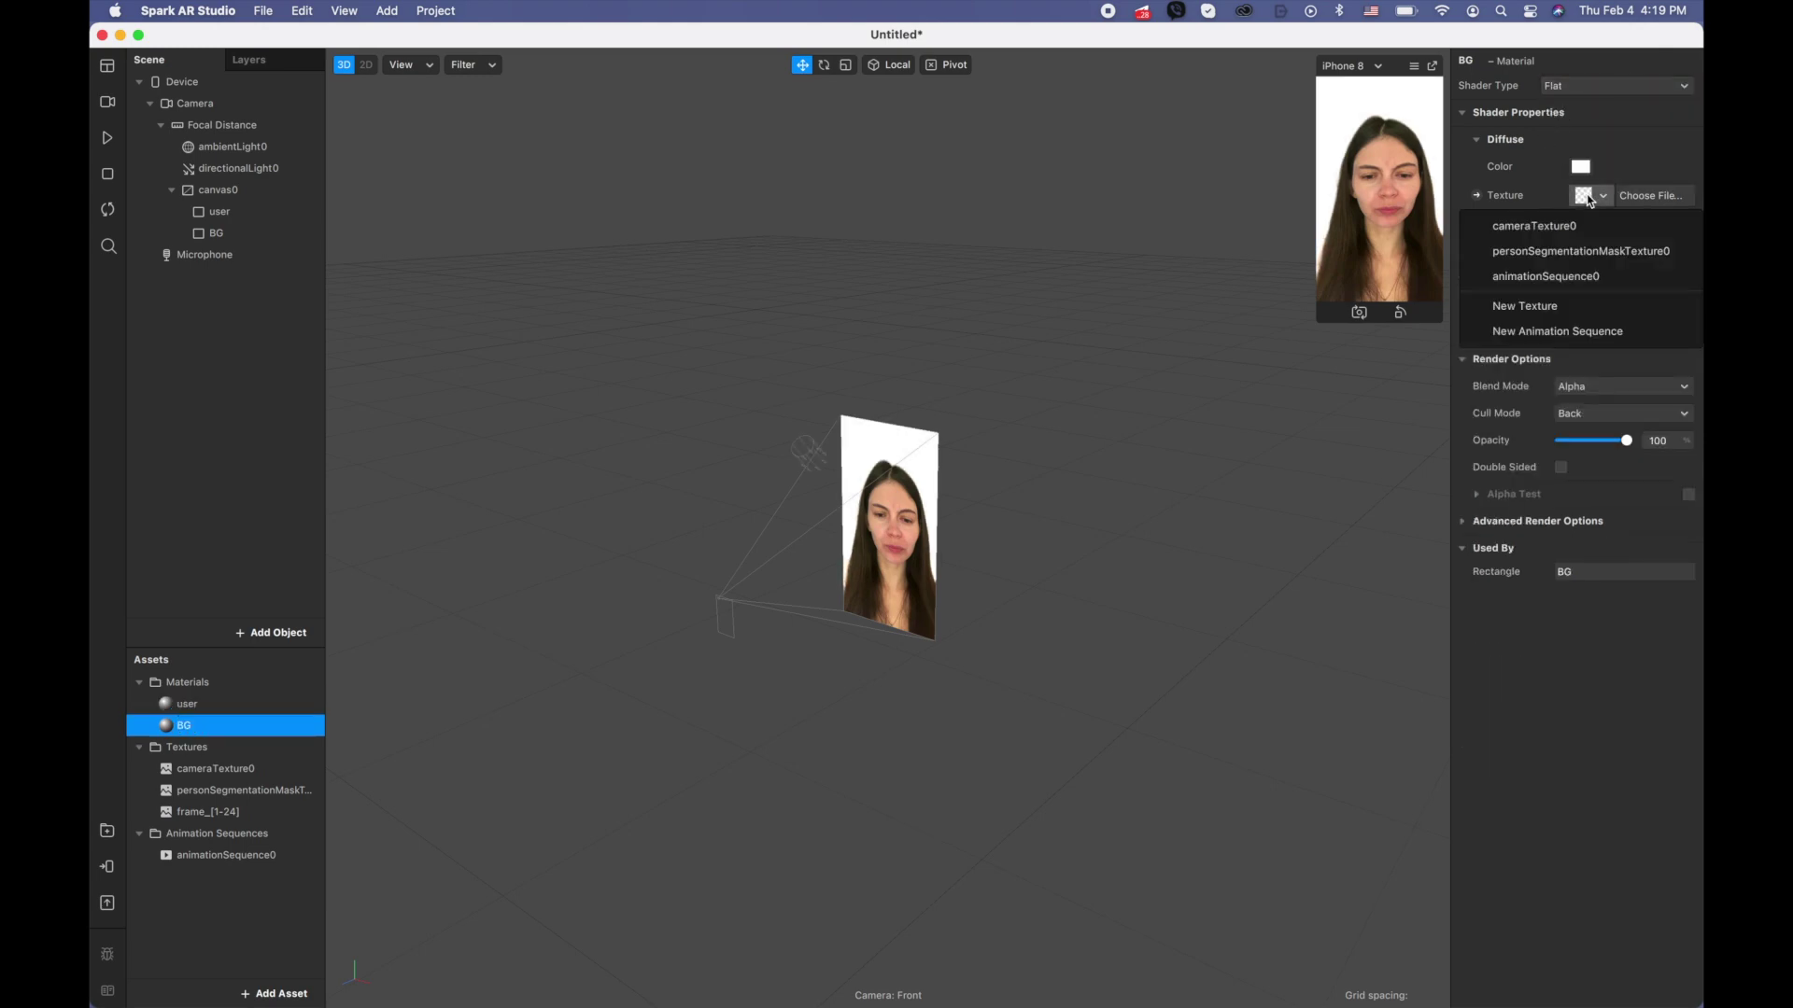
{"action": "left_click", "coordinate": [1561, 286]}
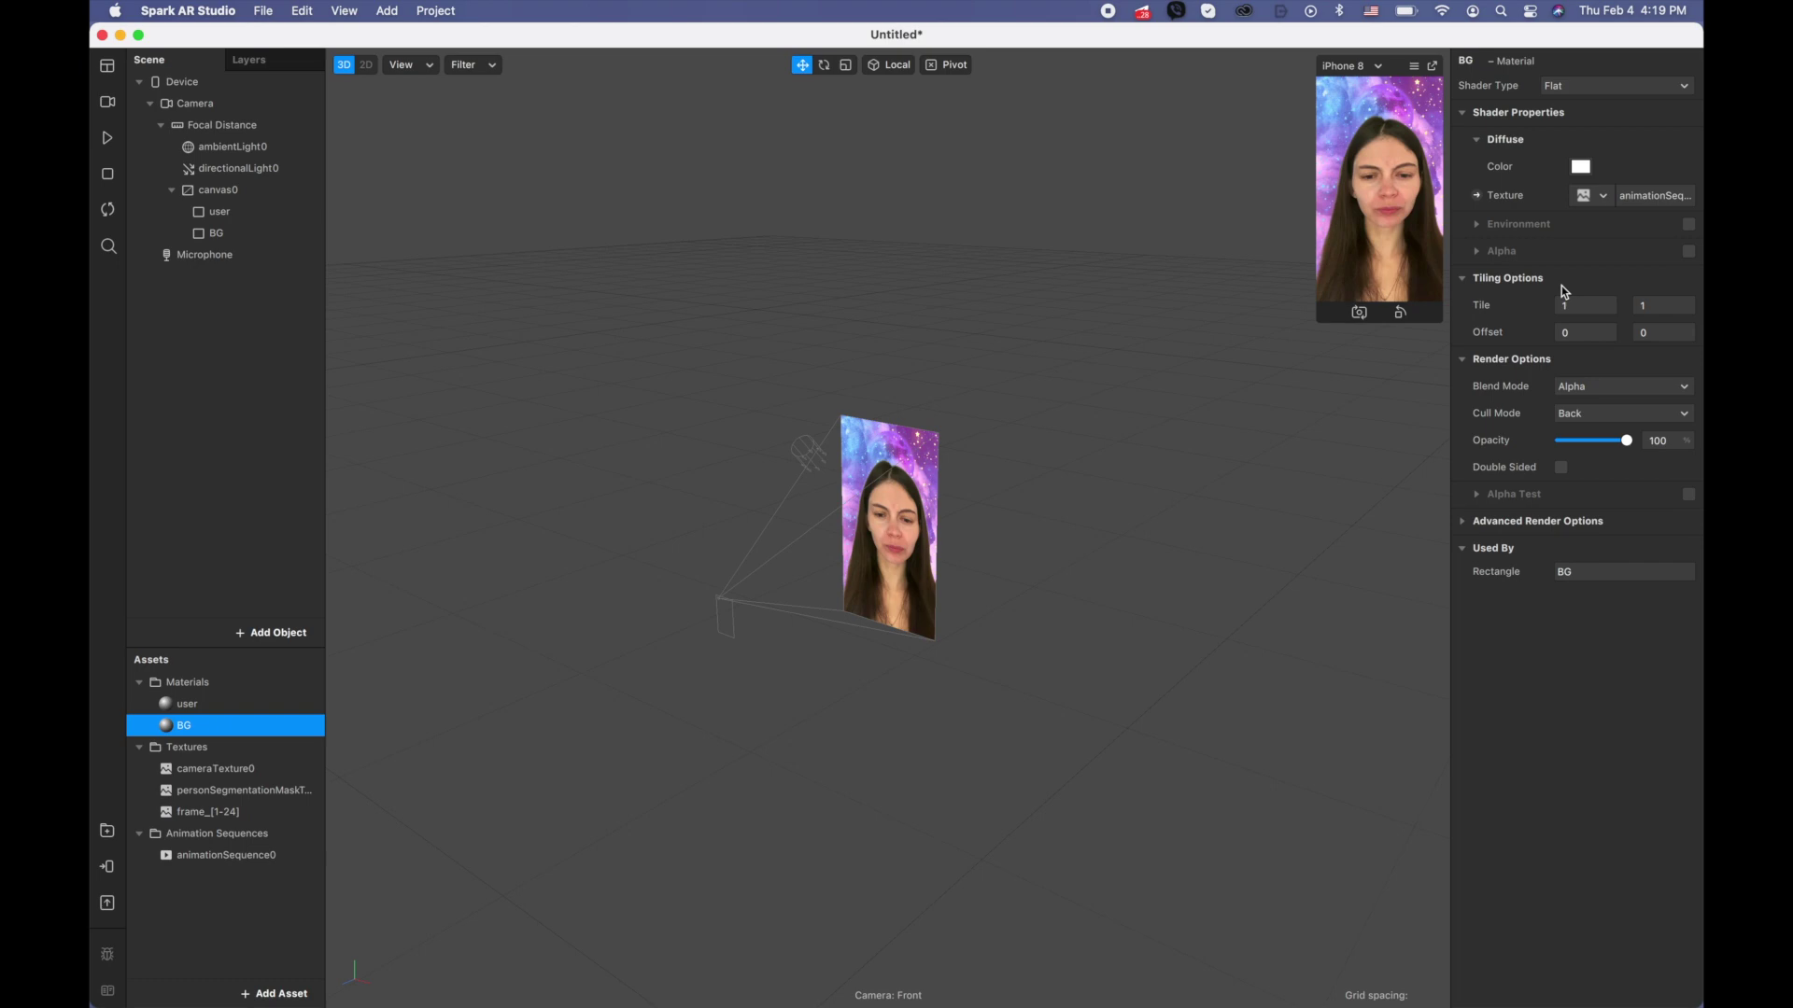
Disable the depth test and writing to the depth buffer in the BG material's advanced render options.
{"action": "left_click", "coordinate": [1464, 522]}
{"action": "left_click", "coordinate": [1562, 576]}
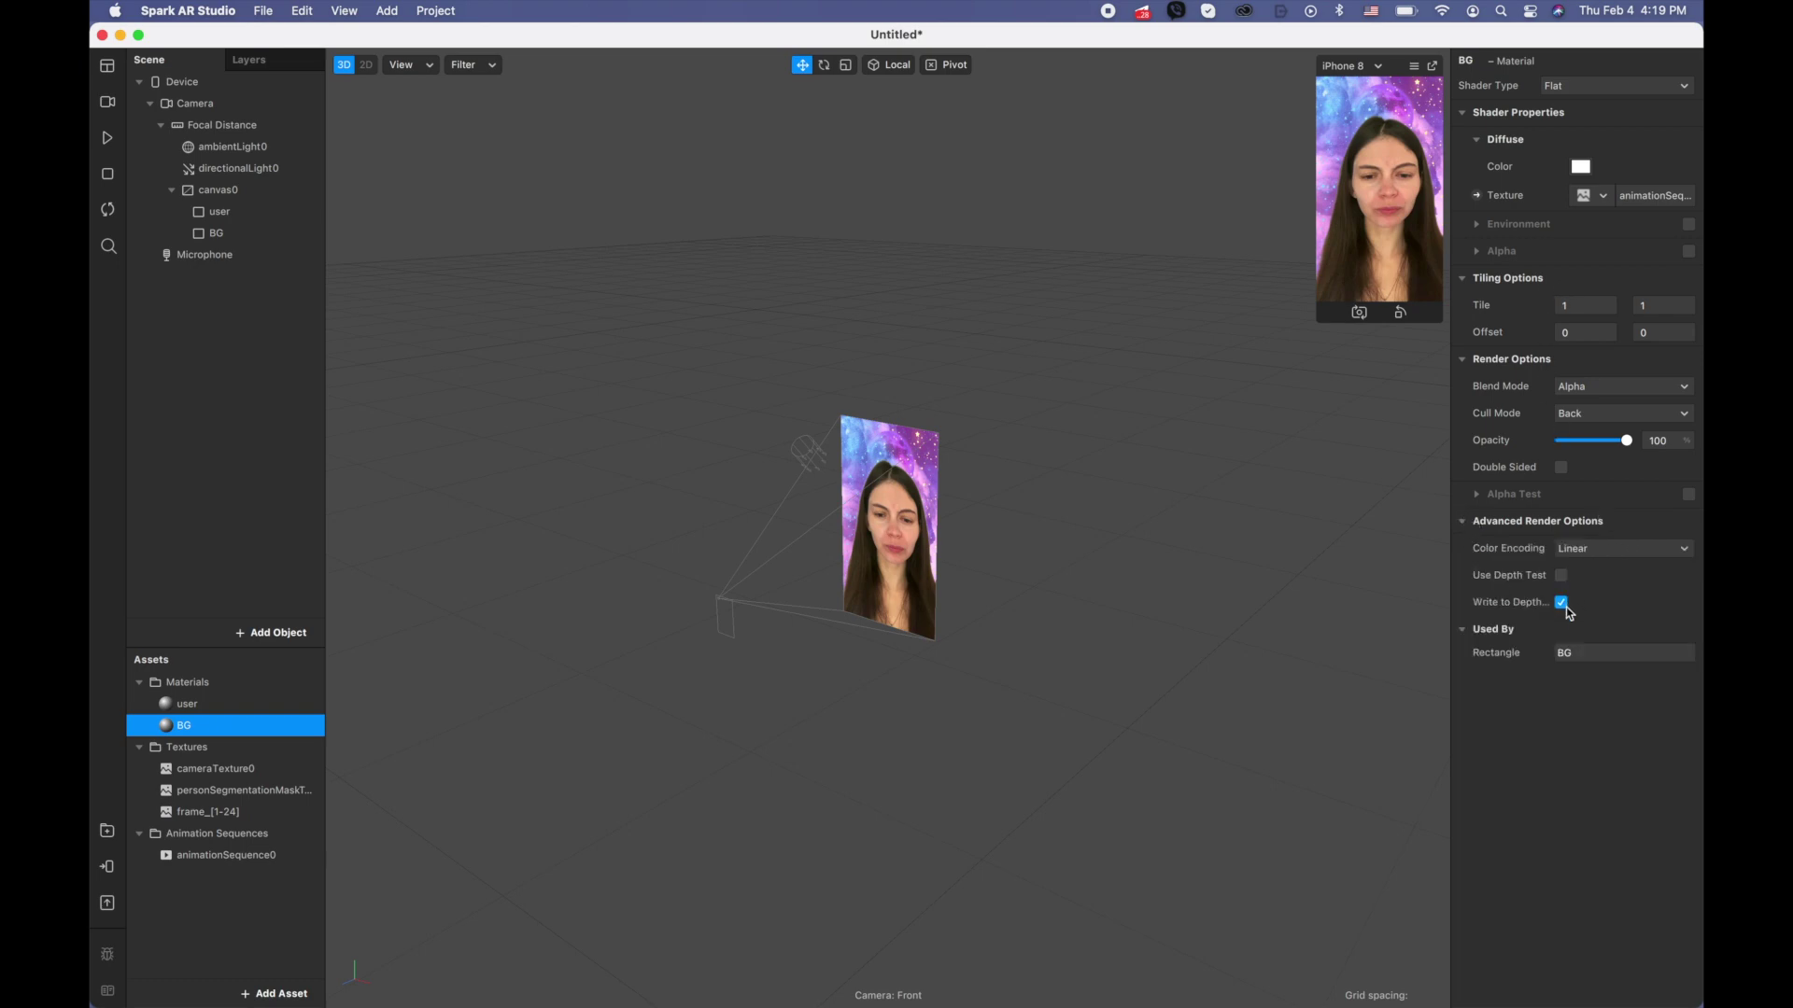
{"action": "left_click", "coordinate": [1561, 603]}
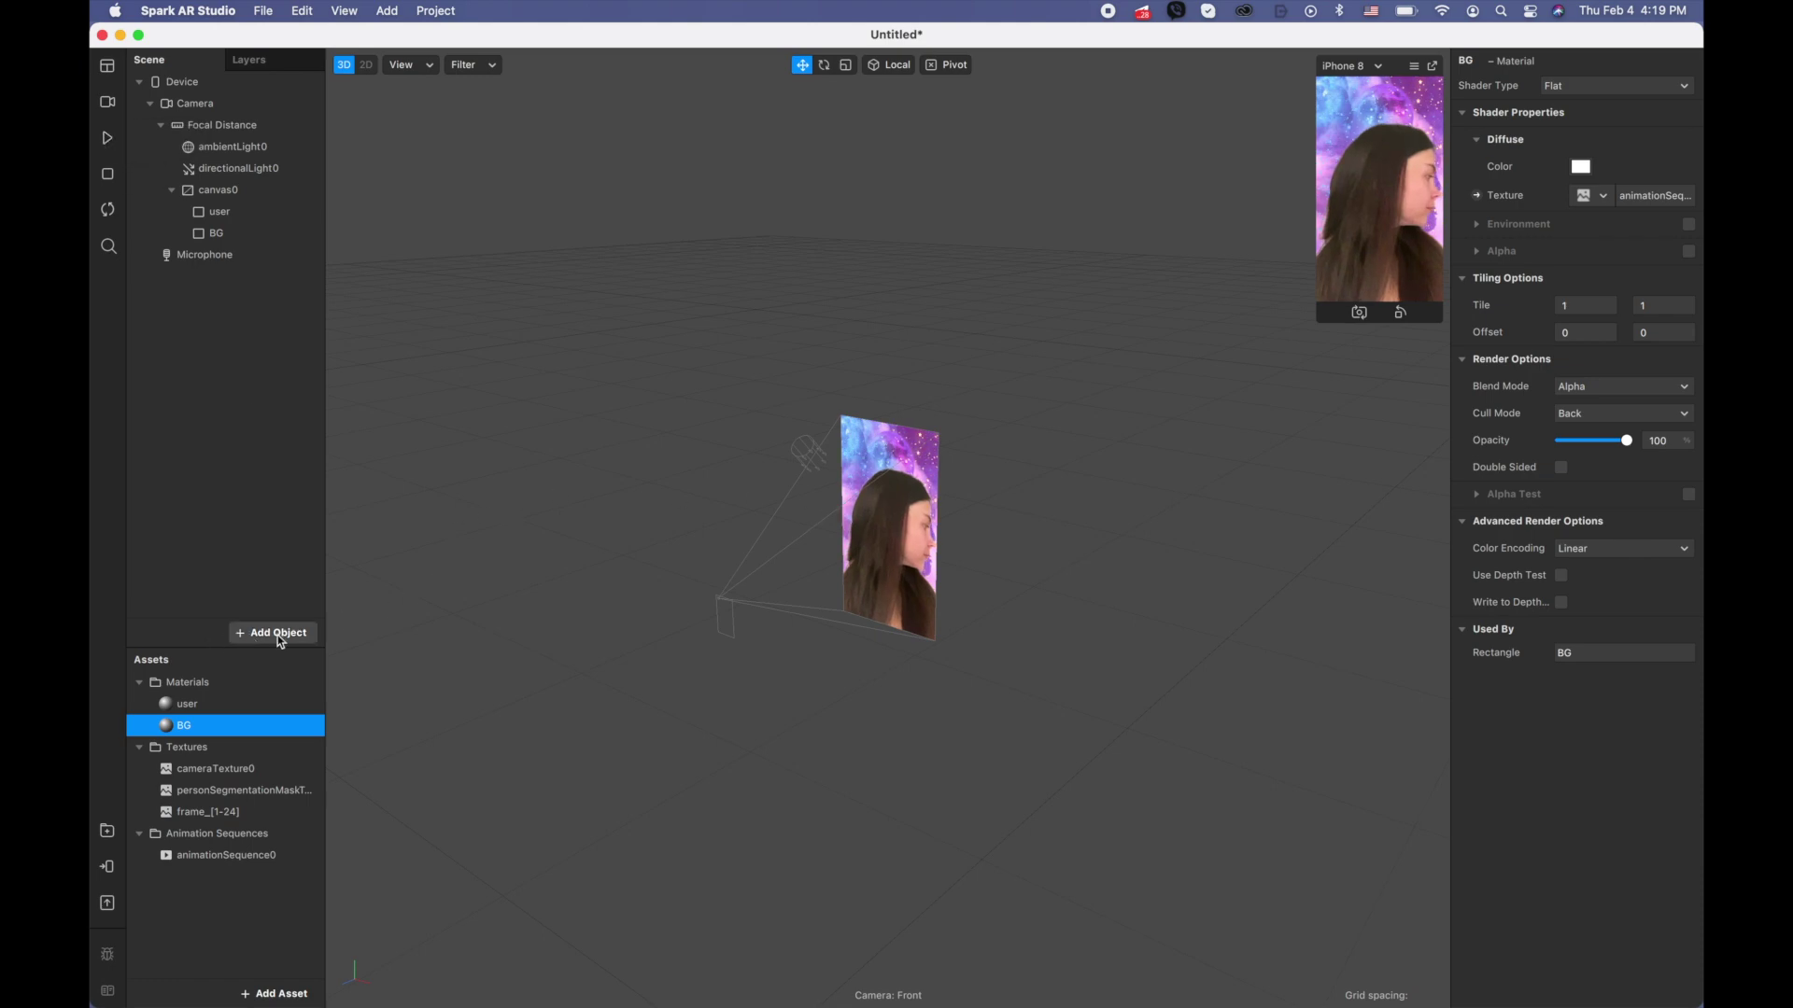
Add a face mesh object to the scene and rename it "retouch".
{"action": "left_click", "coordinate": [276, 633]}
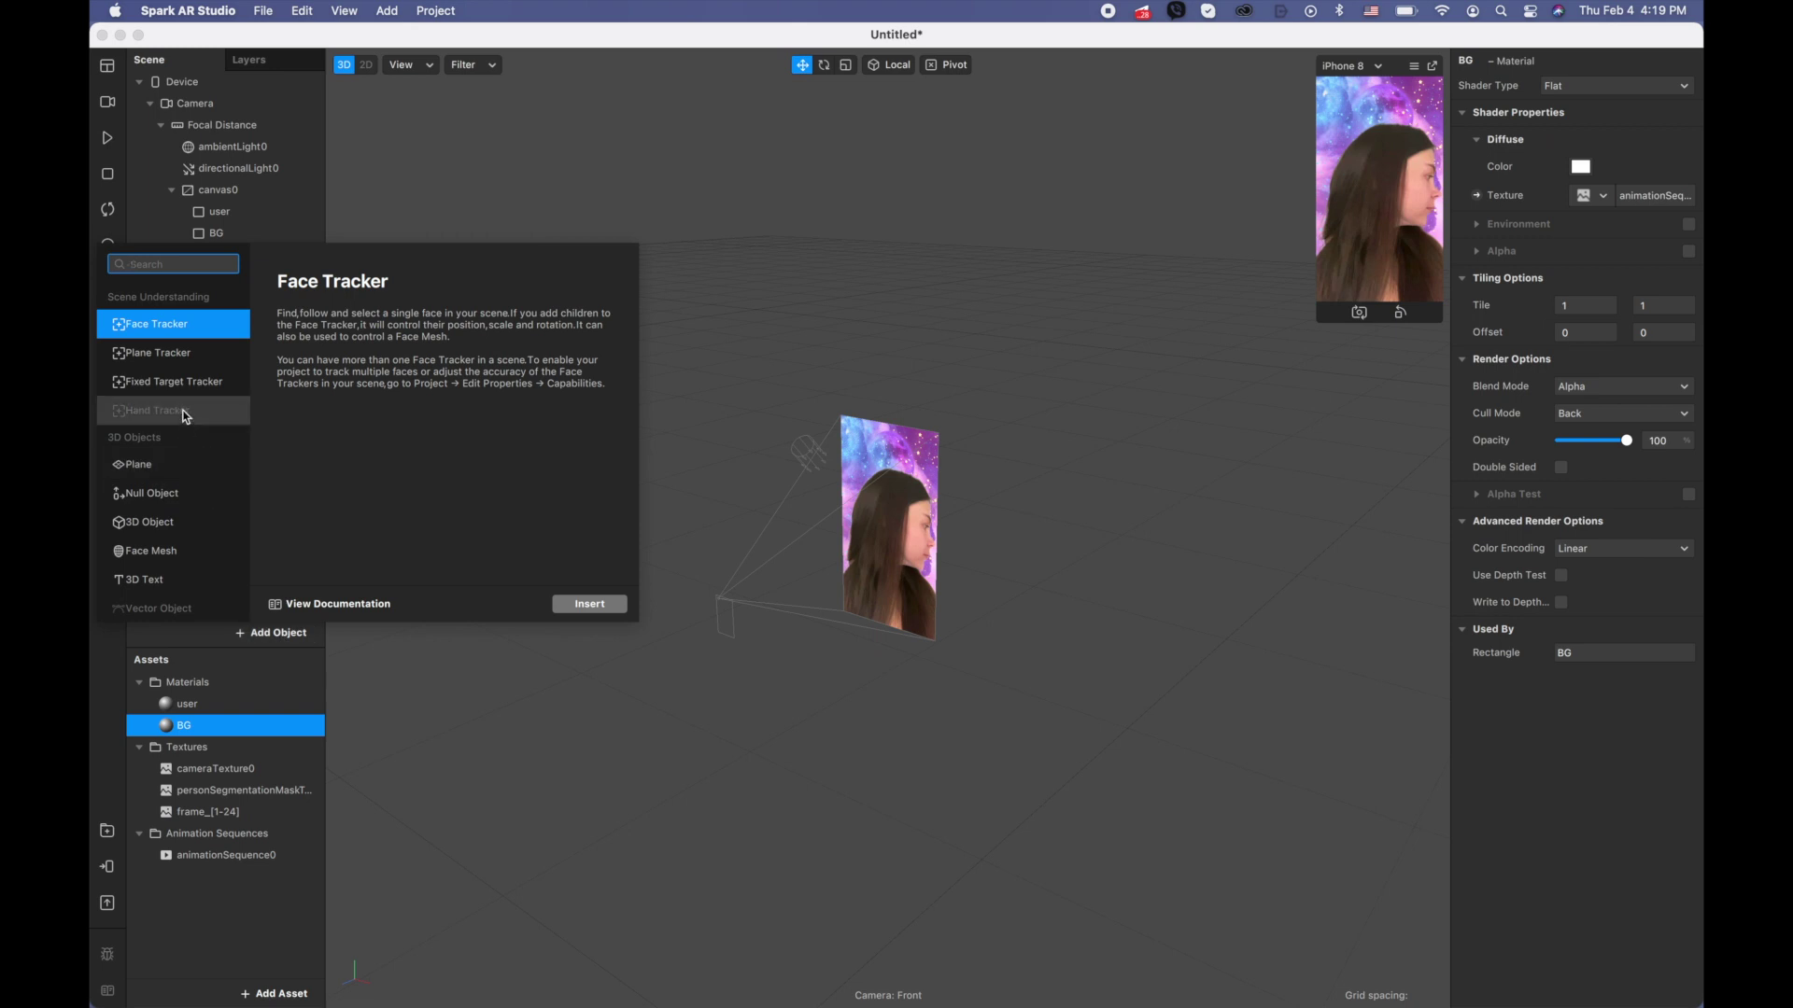
{"action": "double_click", "coordinate": [174, 540]}
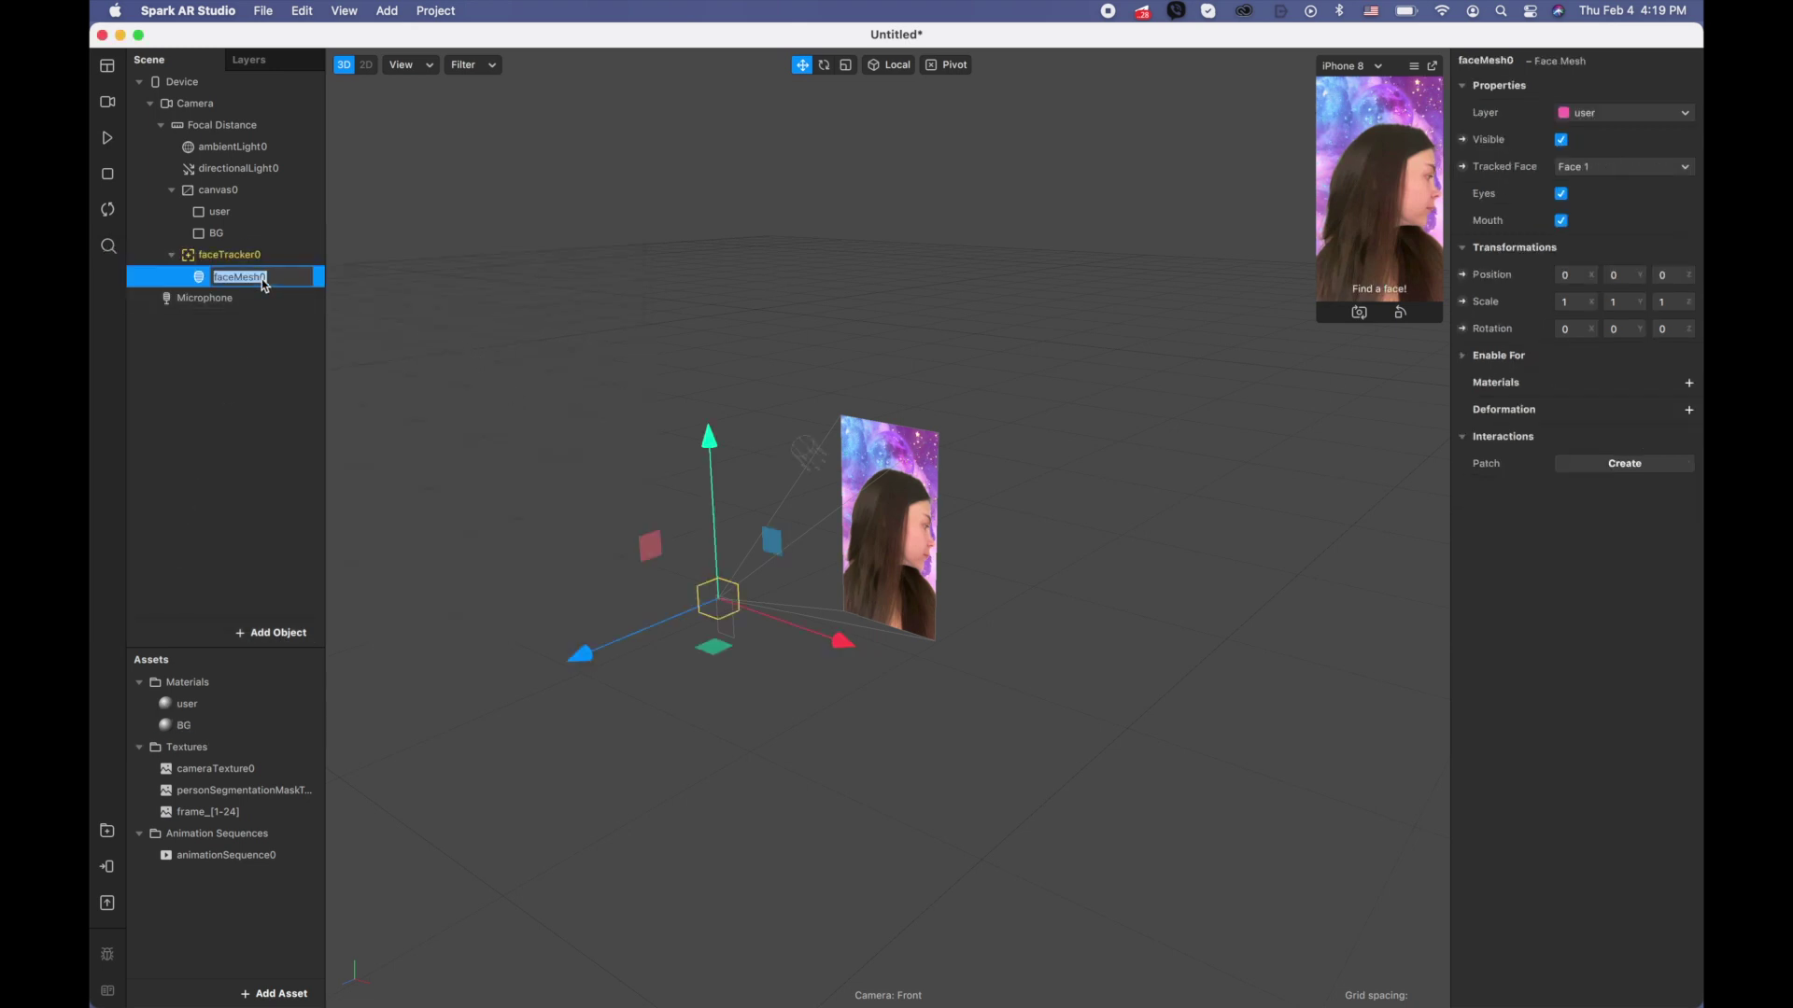
{"action": "type", "text": "retouch"}
{"action": "left_click", "coordinate": [250, 391]}
{"action": "left_click", "coordinate": [247, 278]}
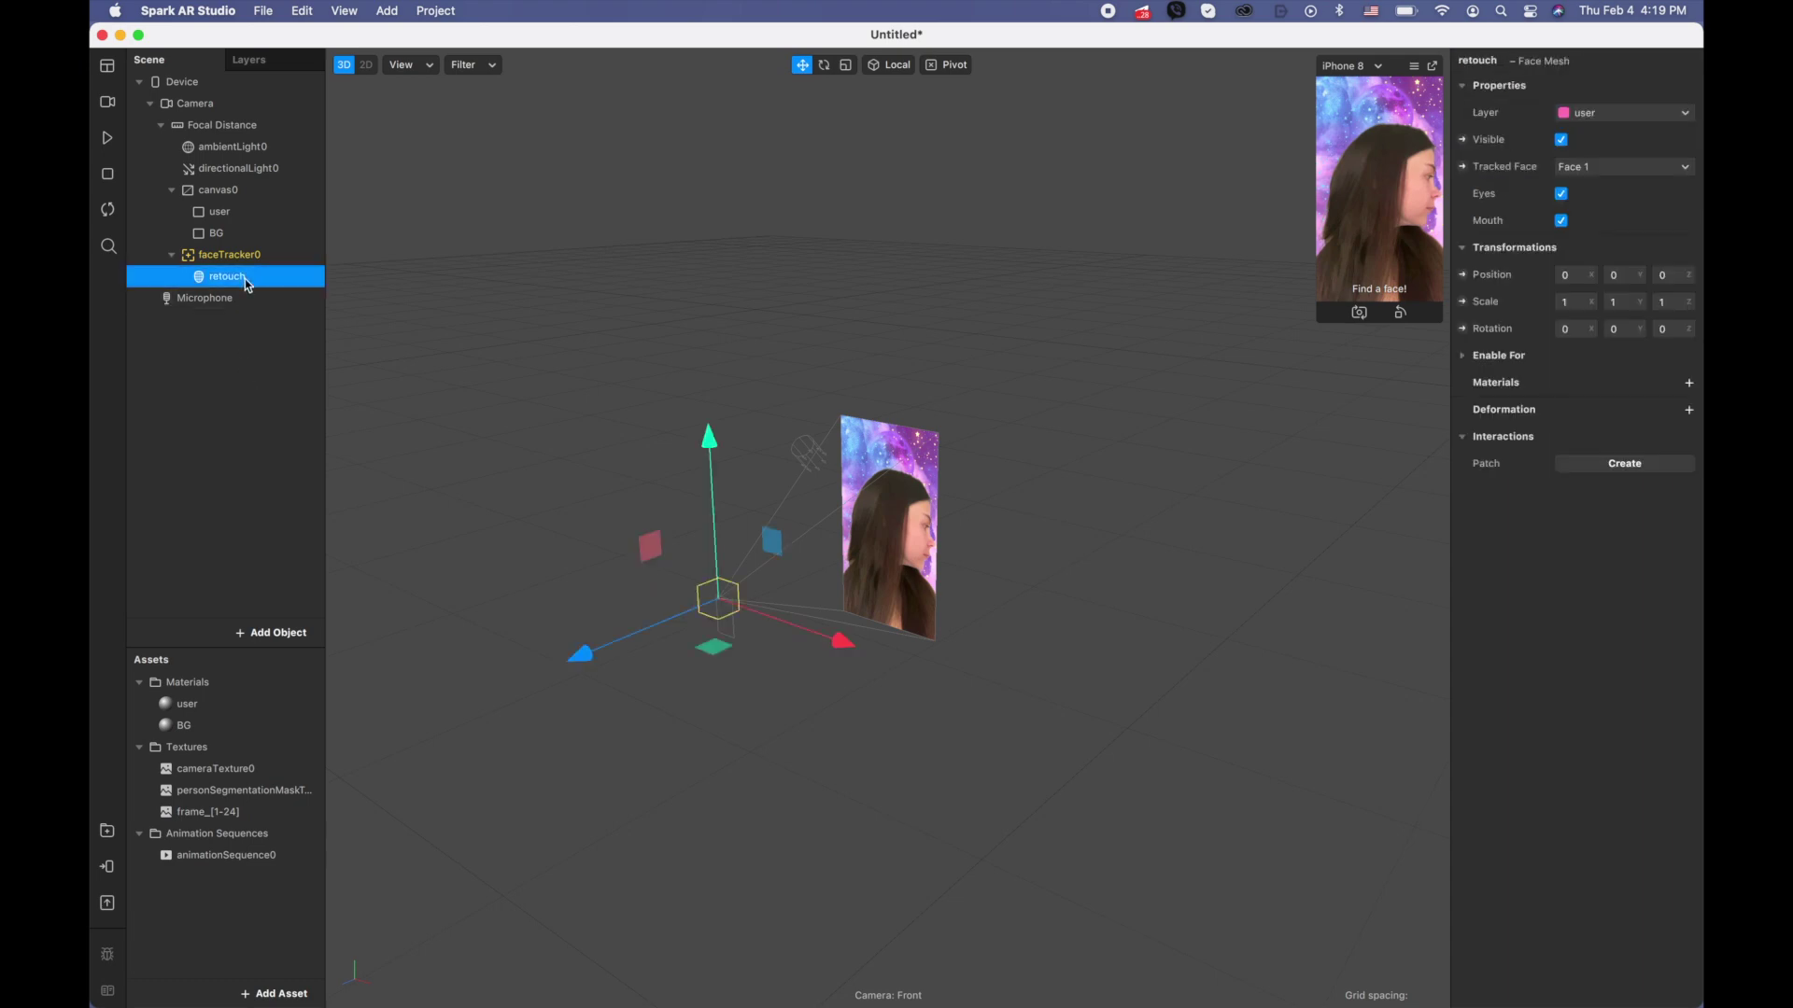
Create a new material for the retouch face mesh and rename the material "retouch".
{"action": "left_click", "coordinate": [1683, 389]}
{"action": "left_click", "coordinate": [1645, 465]}
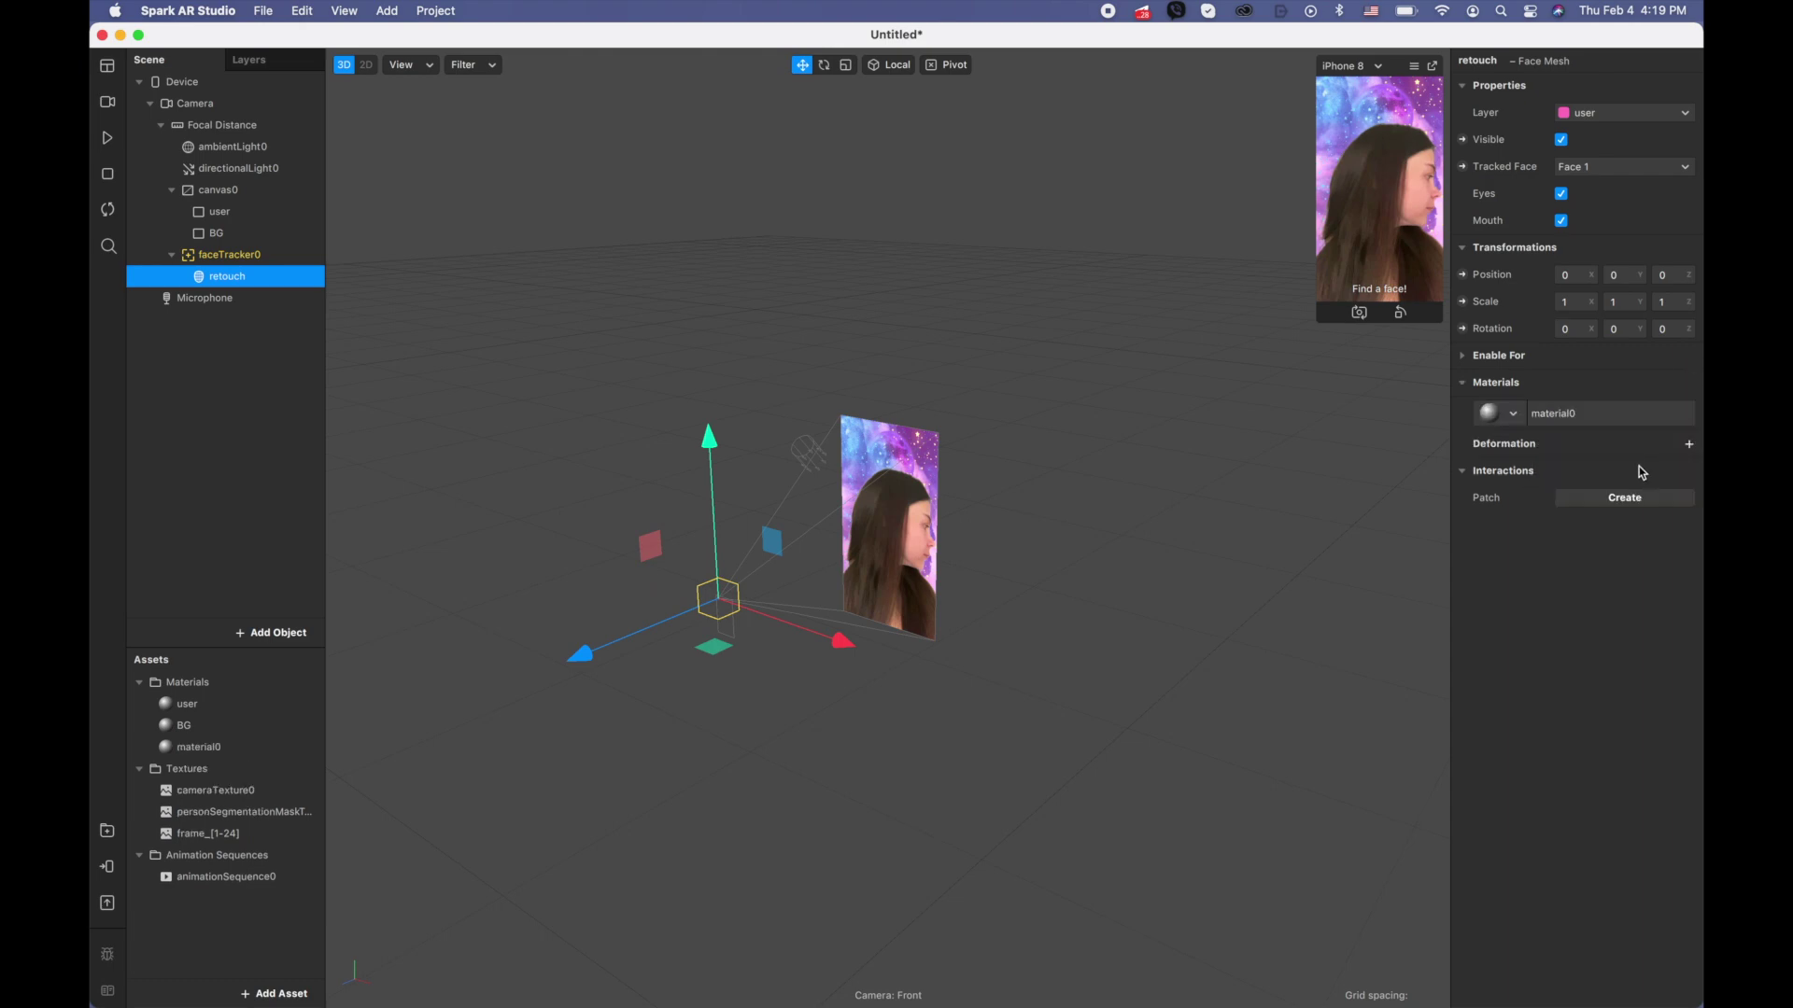
{"action": "double_click", "coordinate": [213, 751]}
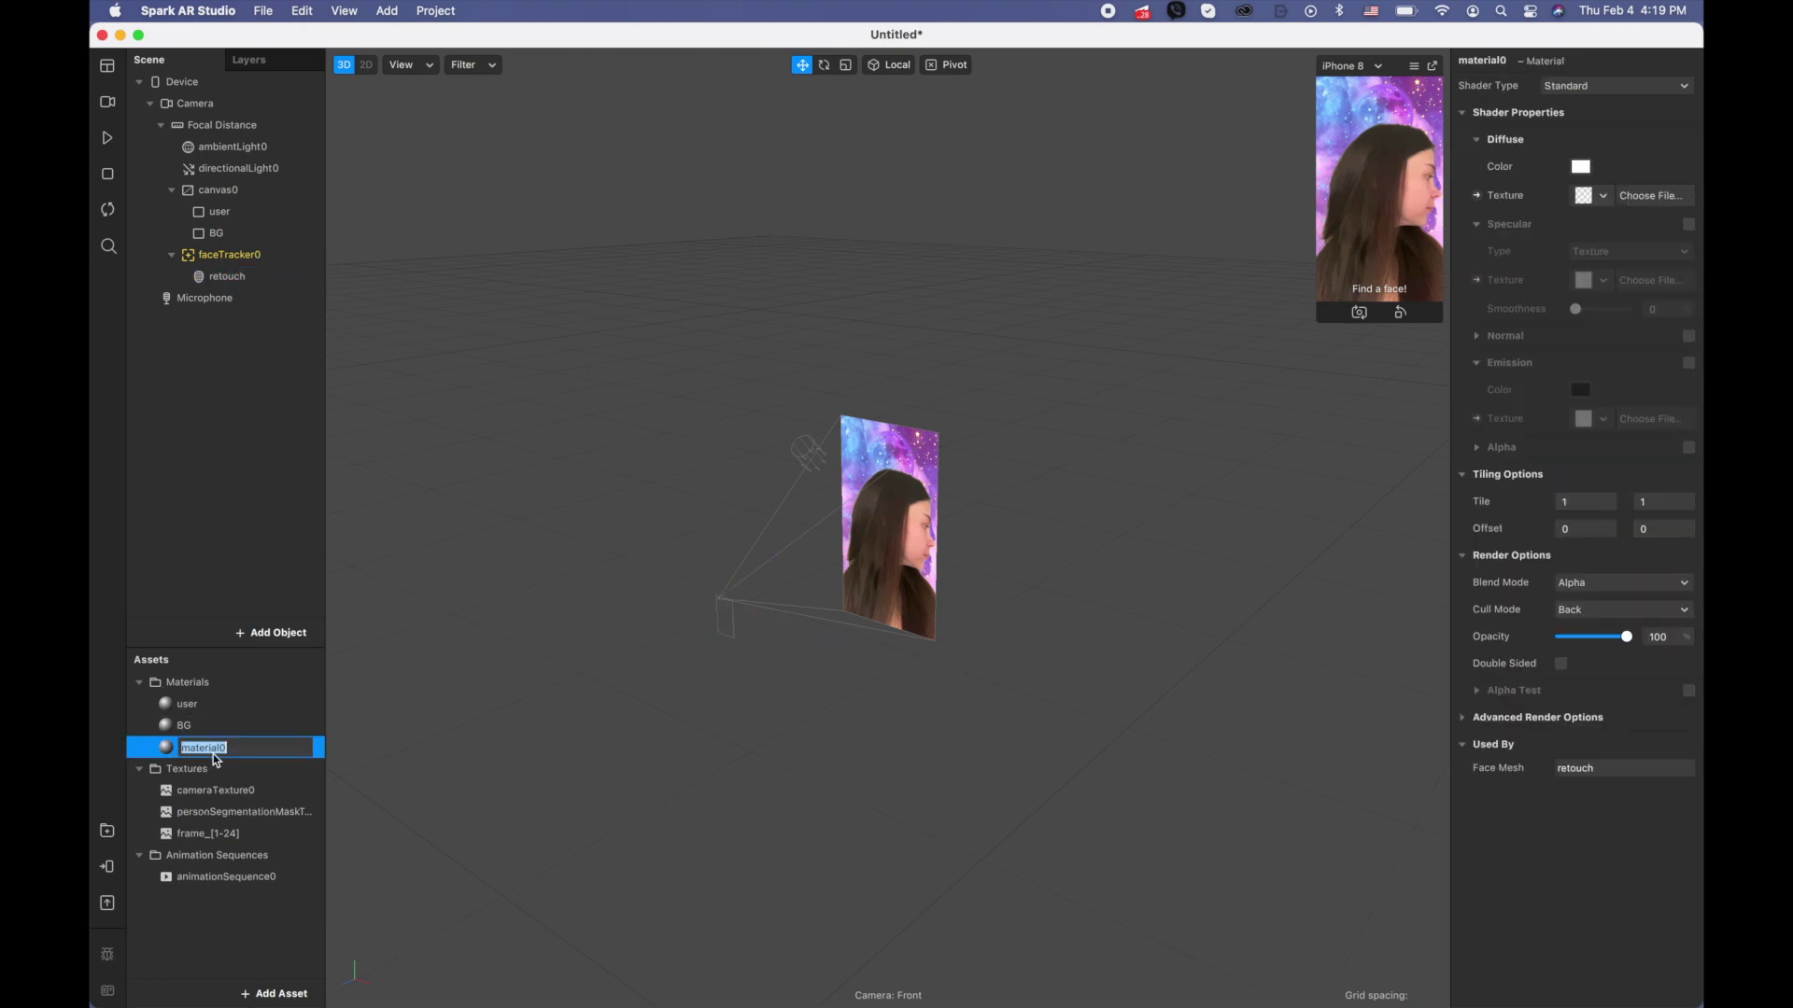
{"action": "type", "text": "retouch"}
{"action": "left_click", "coordinate": [238, 710]}
{"action": "left_click", "coordinate": [233, 747]}
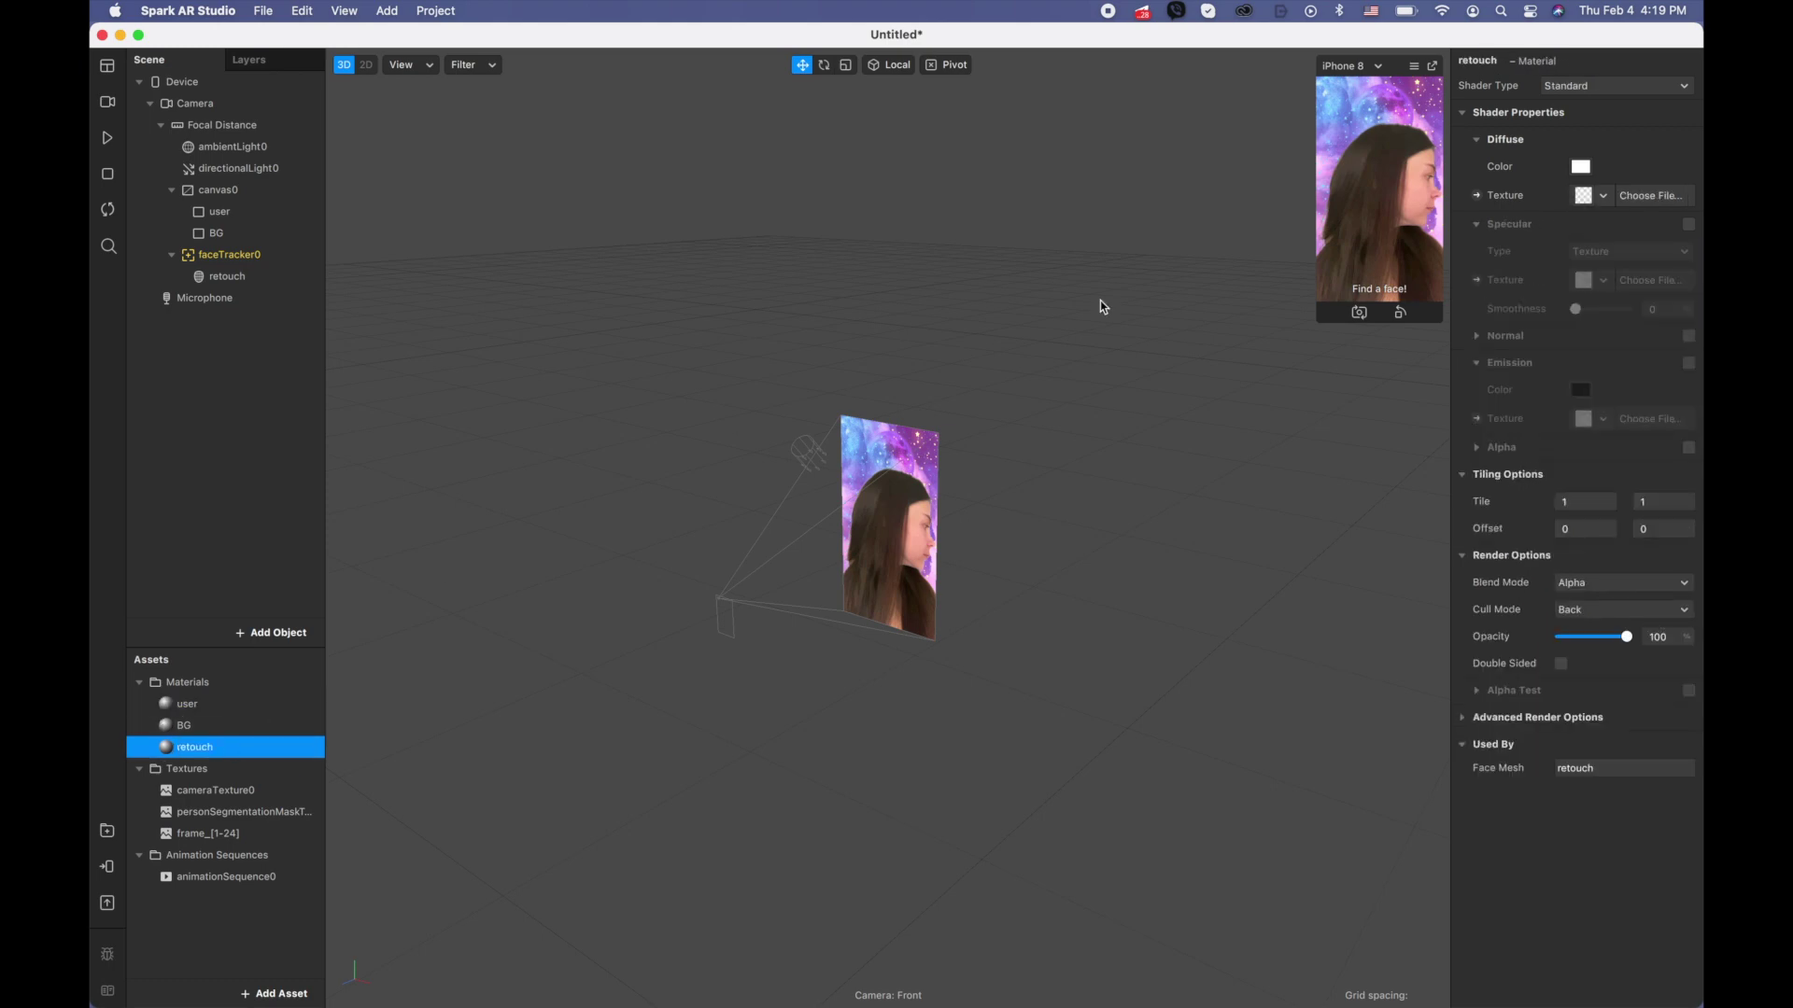
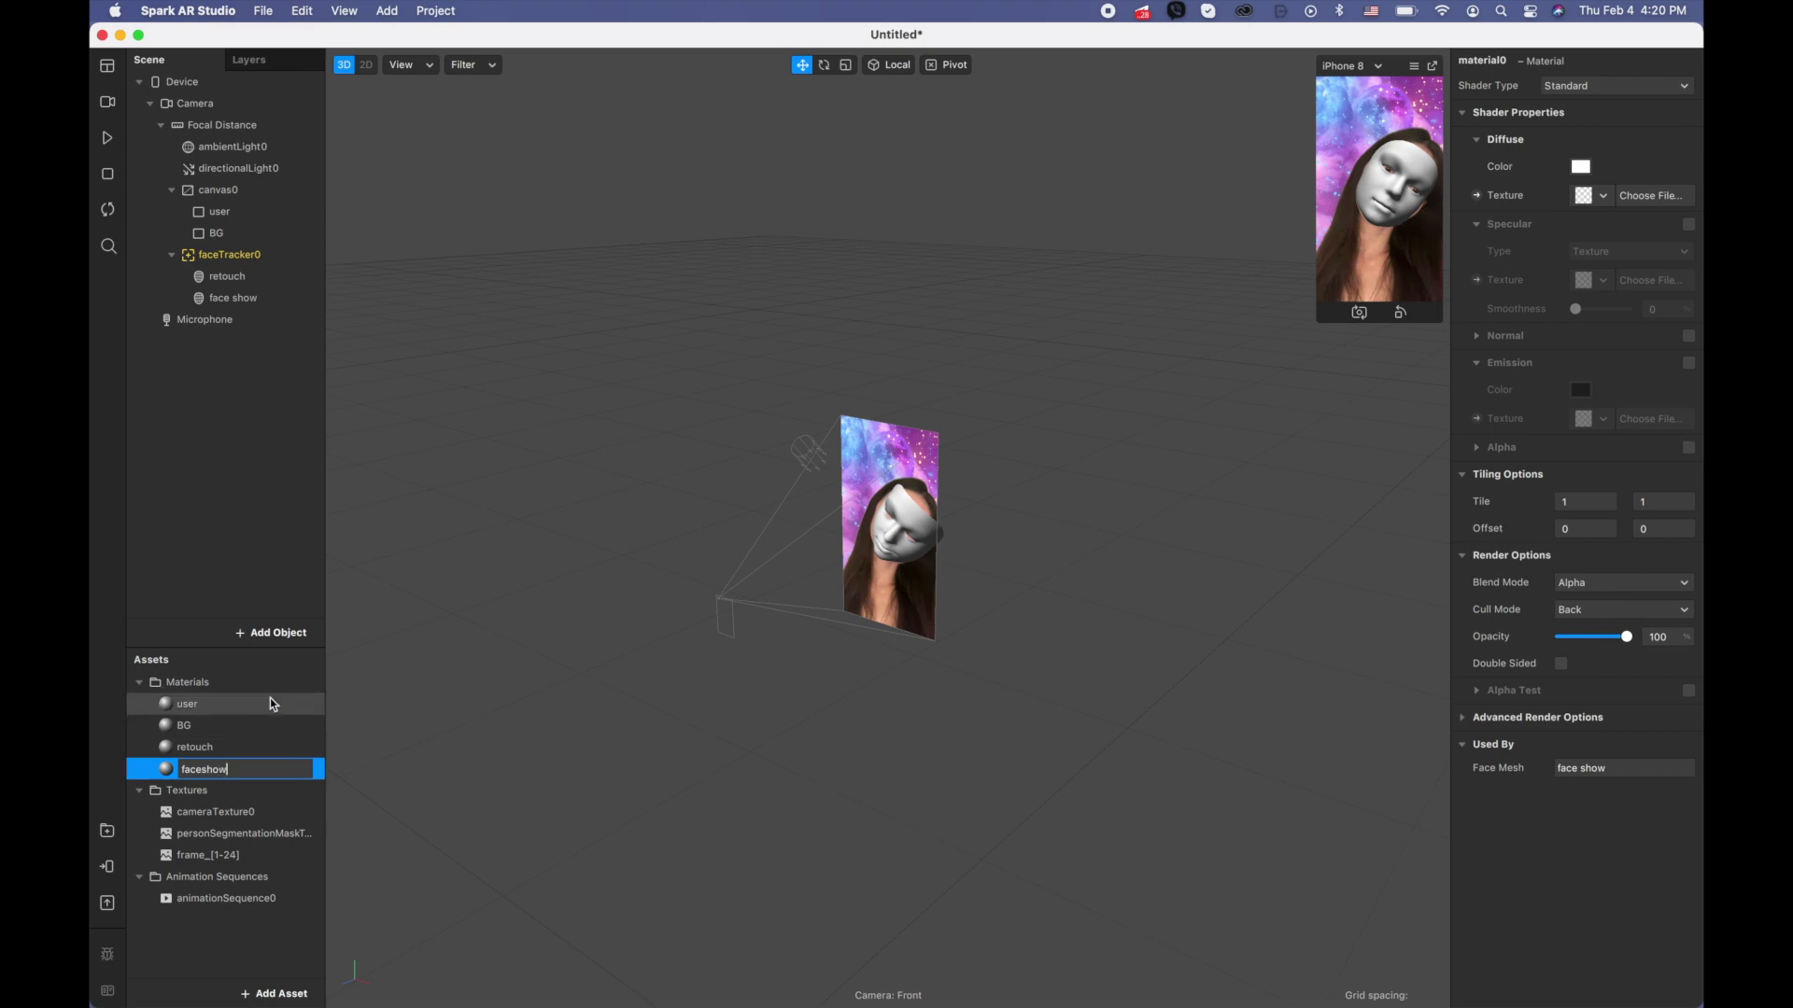
Confirm "faceshow" as the face show mesh material's name and set its shader type to Flat.
{"action": "left_click", "coordinate": [271, 703]}
{"action": "left_click", "coordinate": [236, 769]}
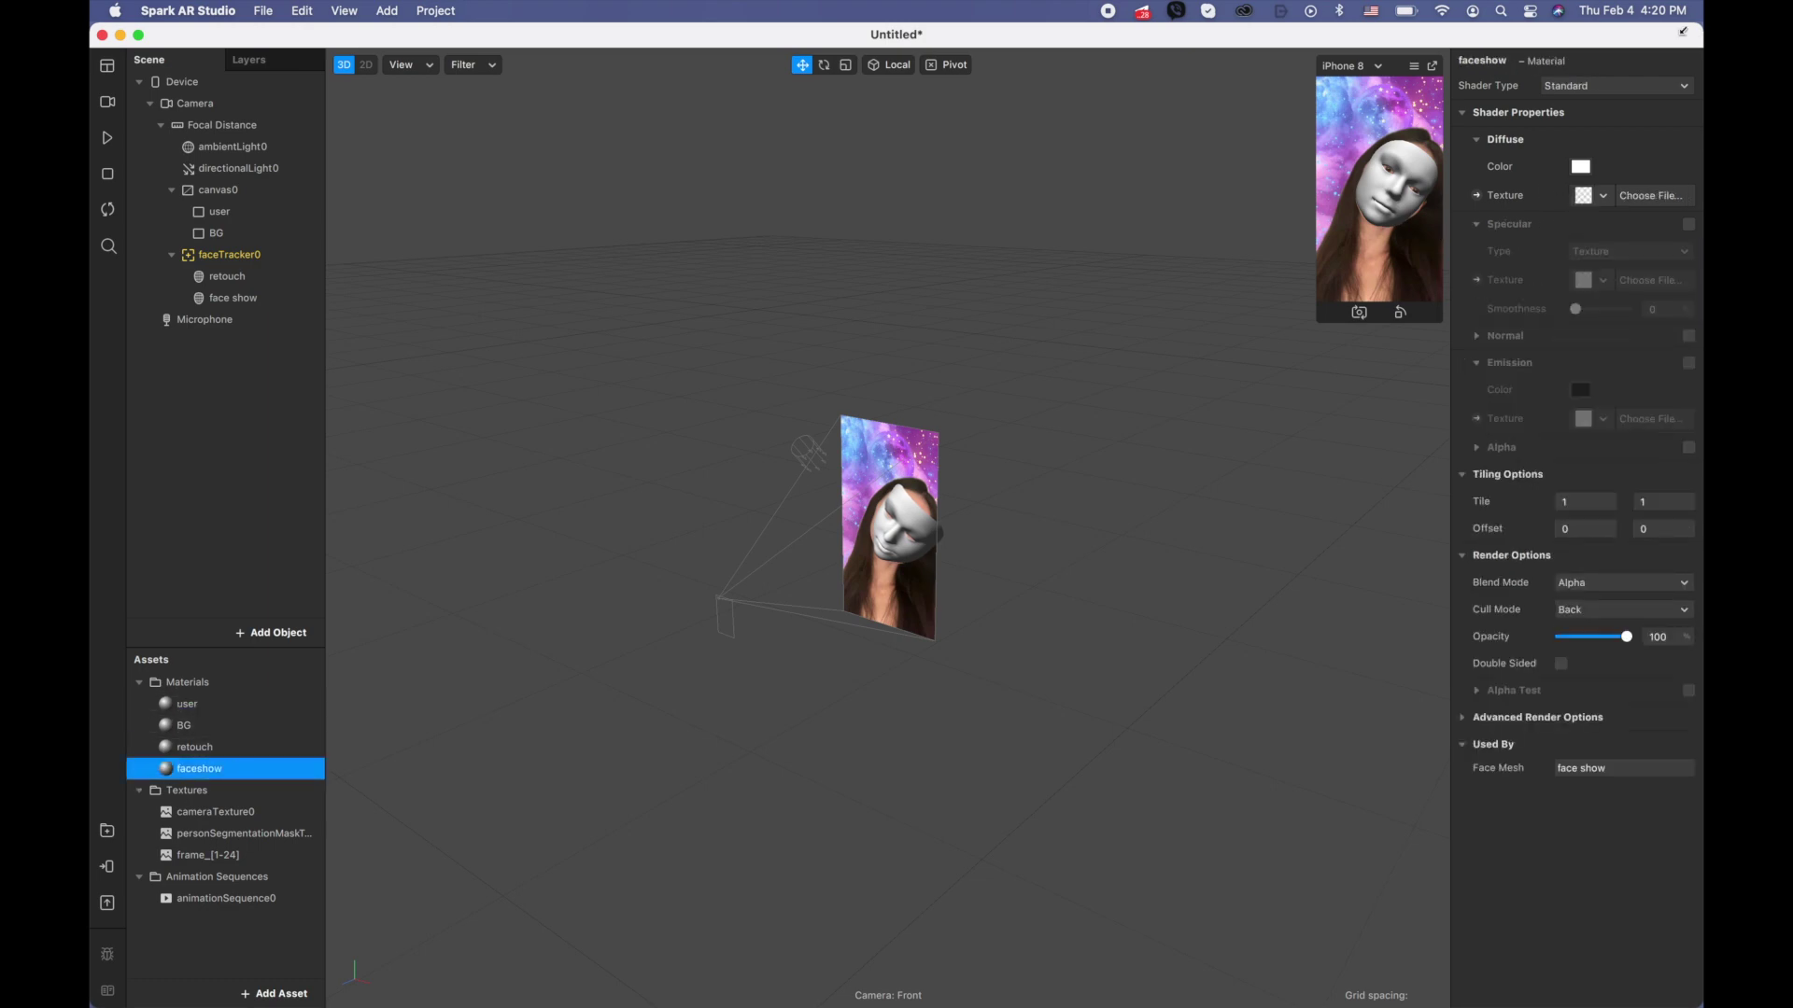
{"action": "left_click", "coordinate": [1608, 92]}
{"action": "left_click", "coordinate": [1608, 91]}
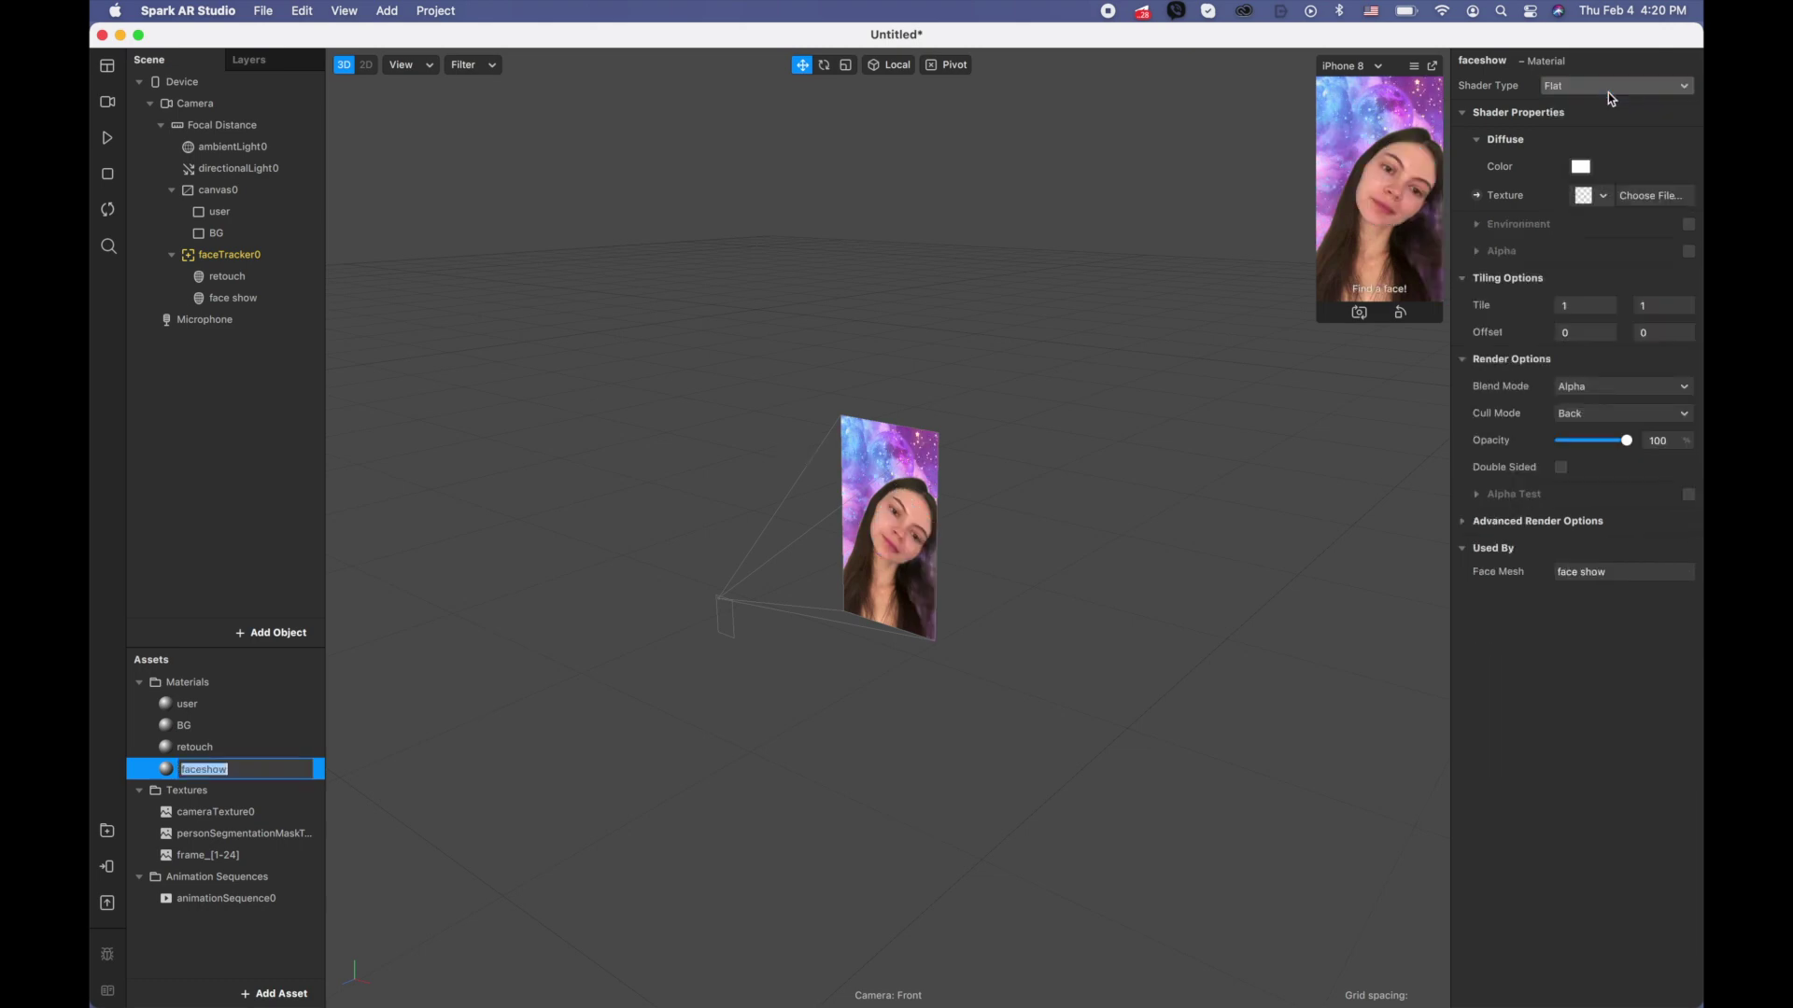
Extract a texture from faceTracker0 and assign it as the faceshow material's diffuse texture.
{"action": "left_click", "coordinate": [276, 254]}
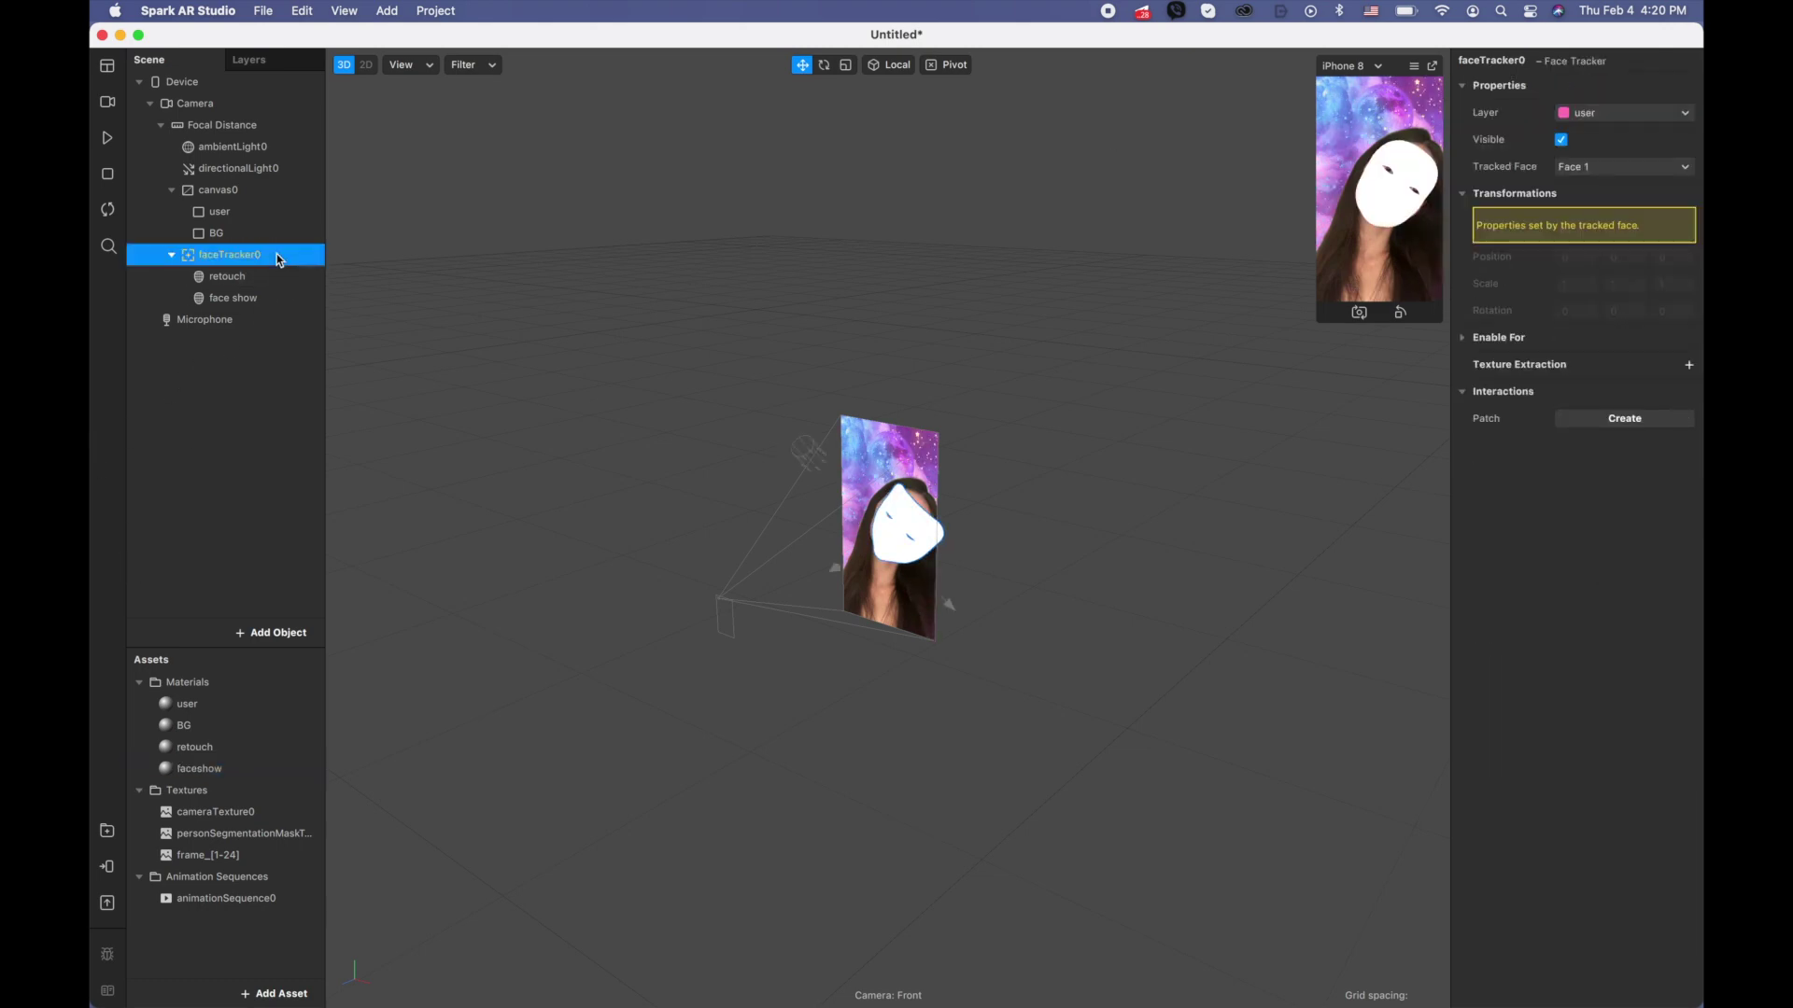
{"action": "left_click", "coordinate": [1688, 366]}
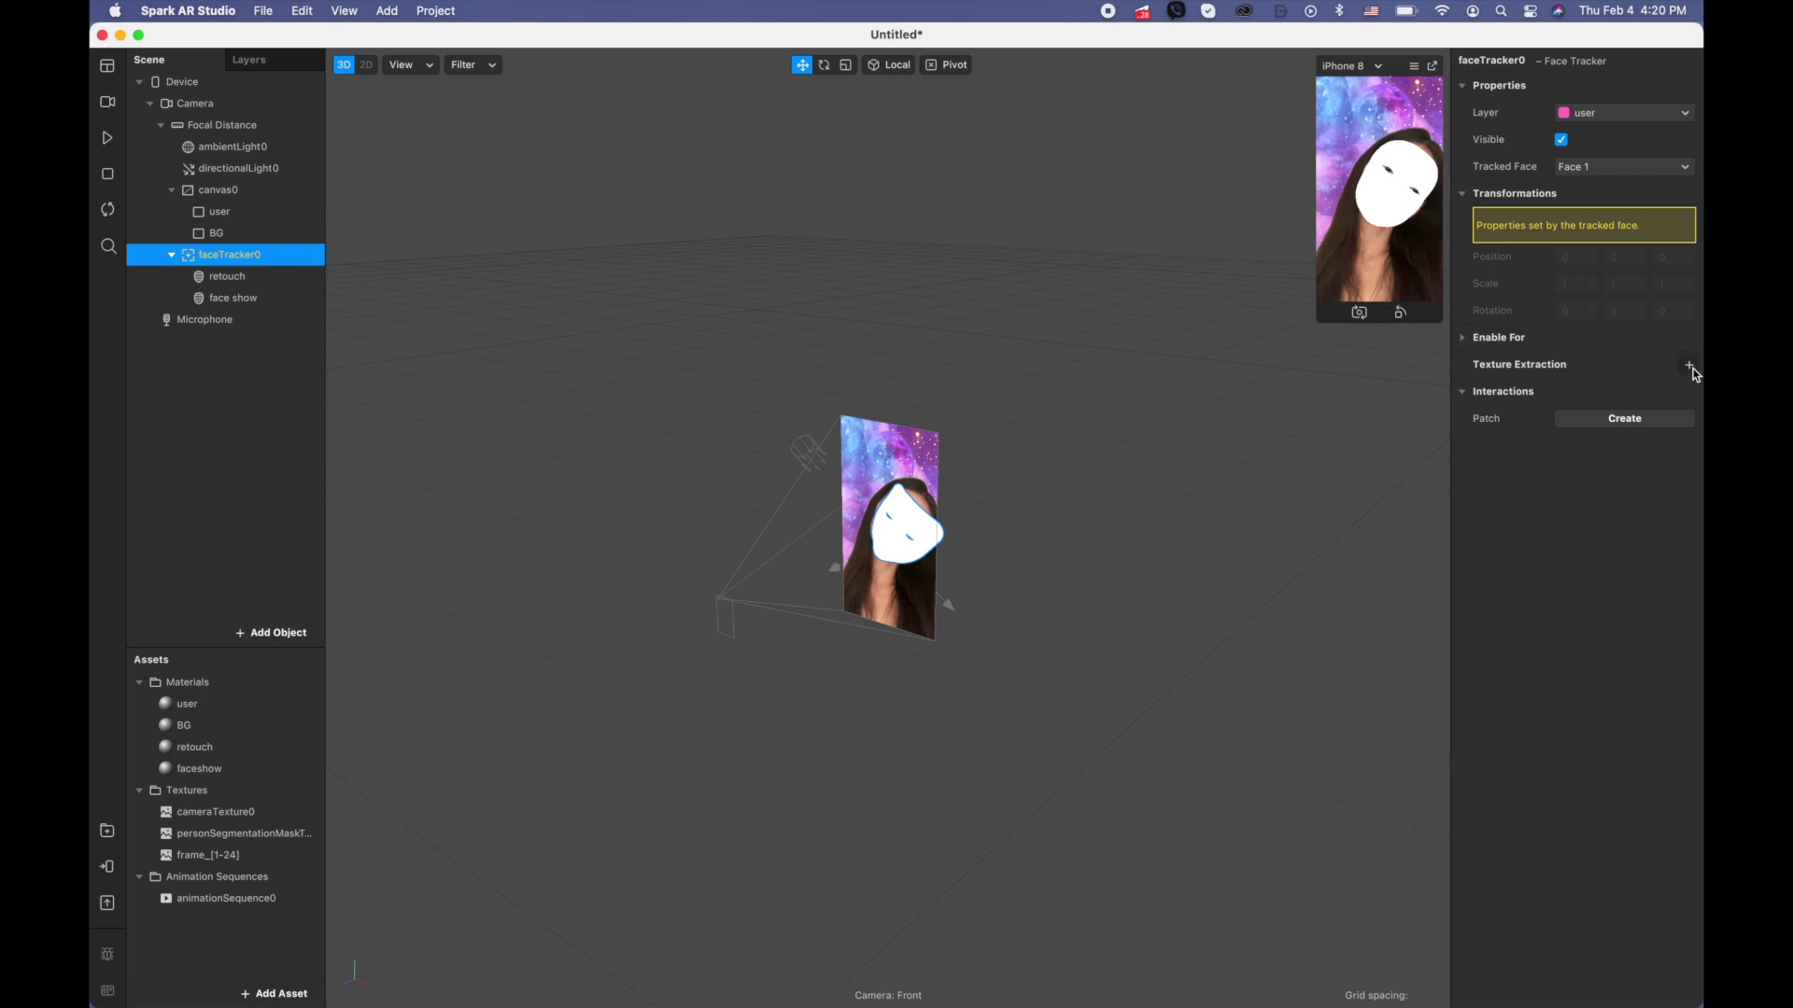
{"action": "double_click", "coordinate": [249, 769]}
{"action": "left_click", "coordinate": [1594, 194]}
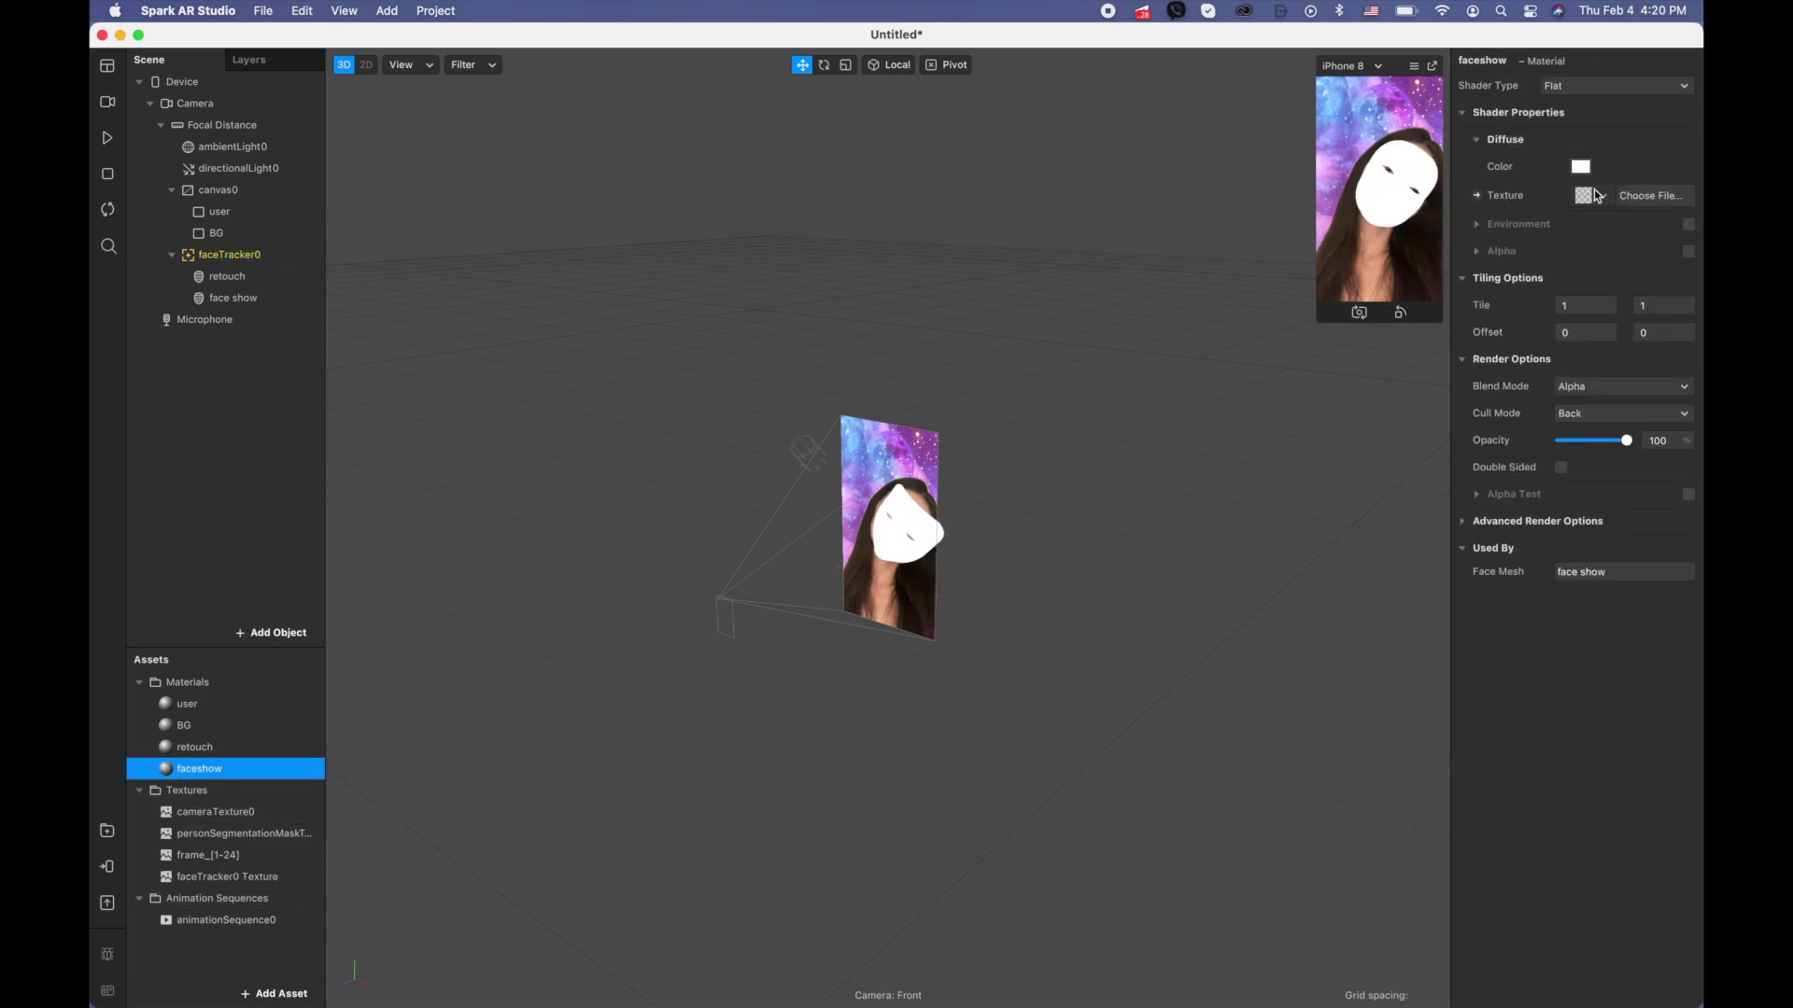
{"action": "left_click", "coordinate": [1565, 329]}
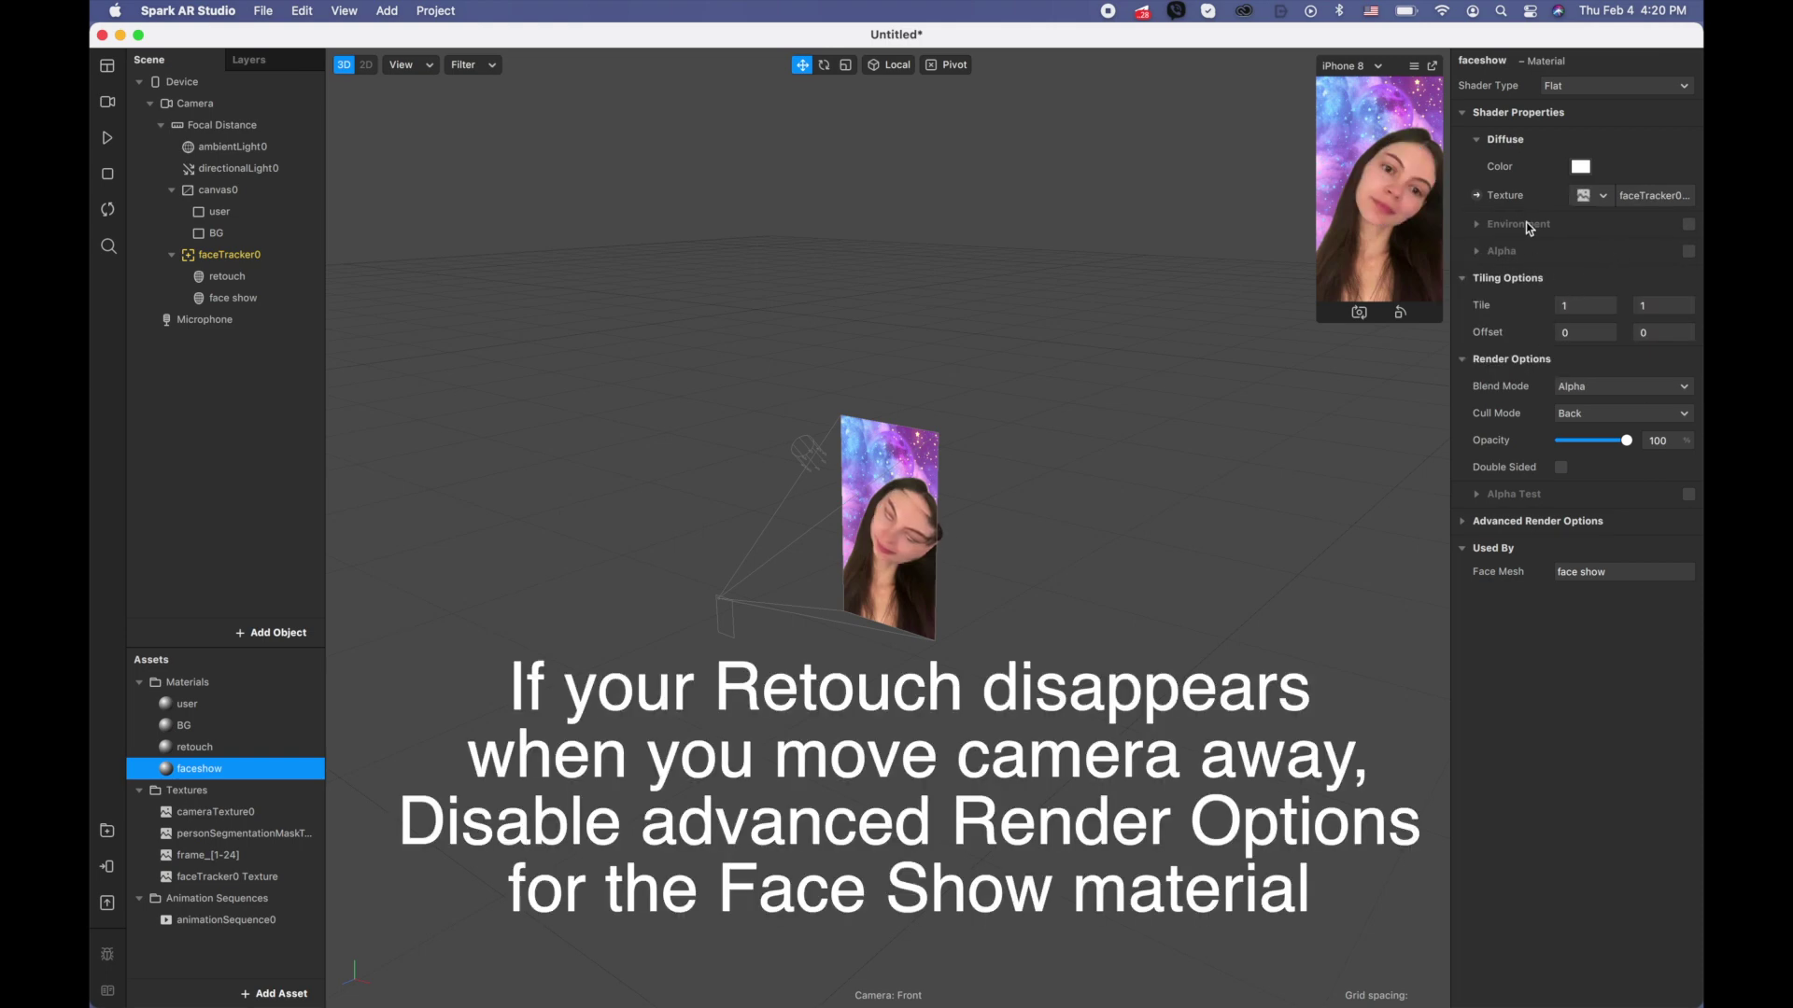
Check the effect on the playing preview video and enable Mouth for the extracted faceTracker0 Texture.
{"action": "left_click", "coordinate": [107, 138]}
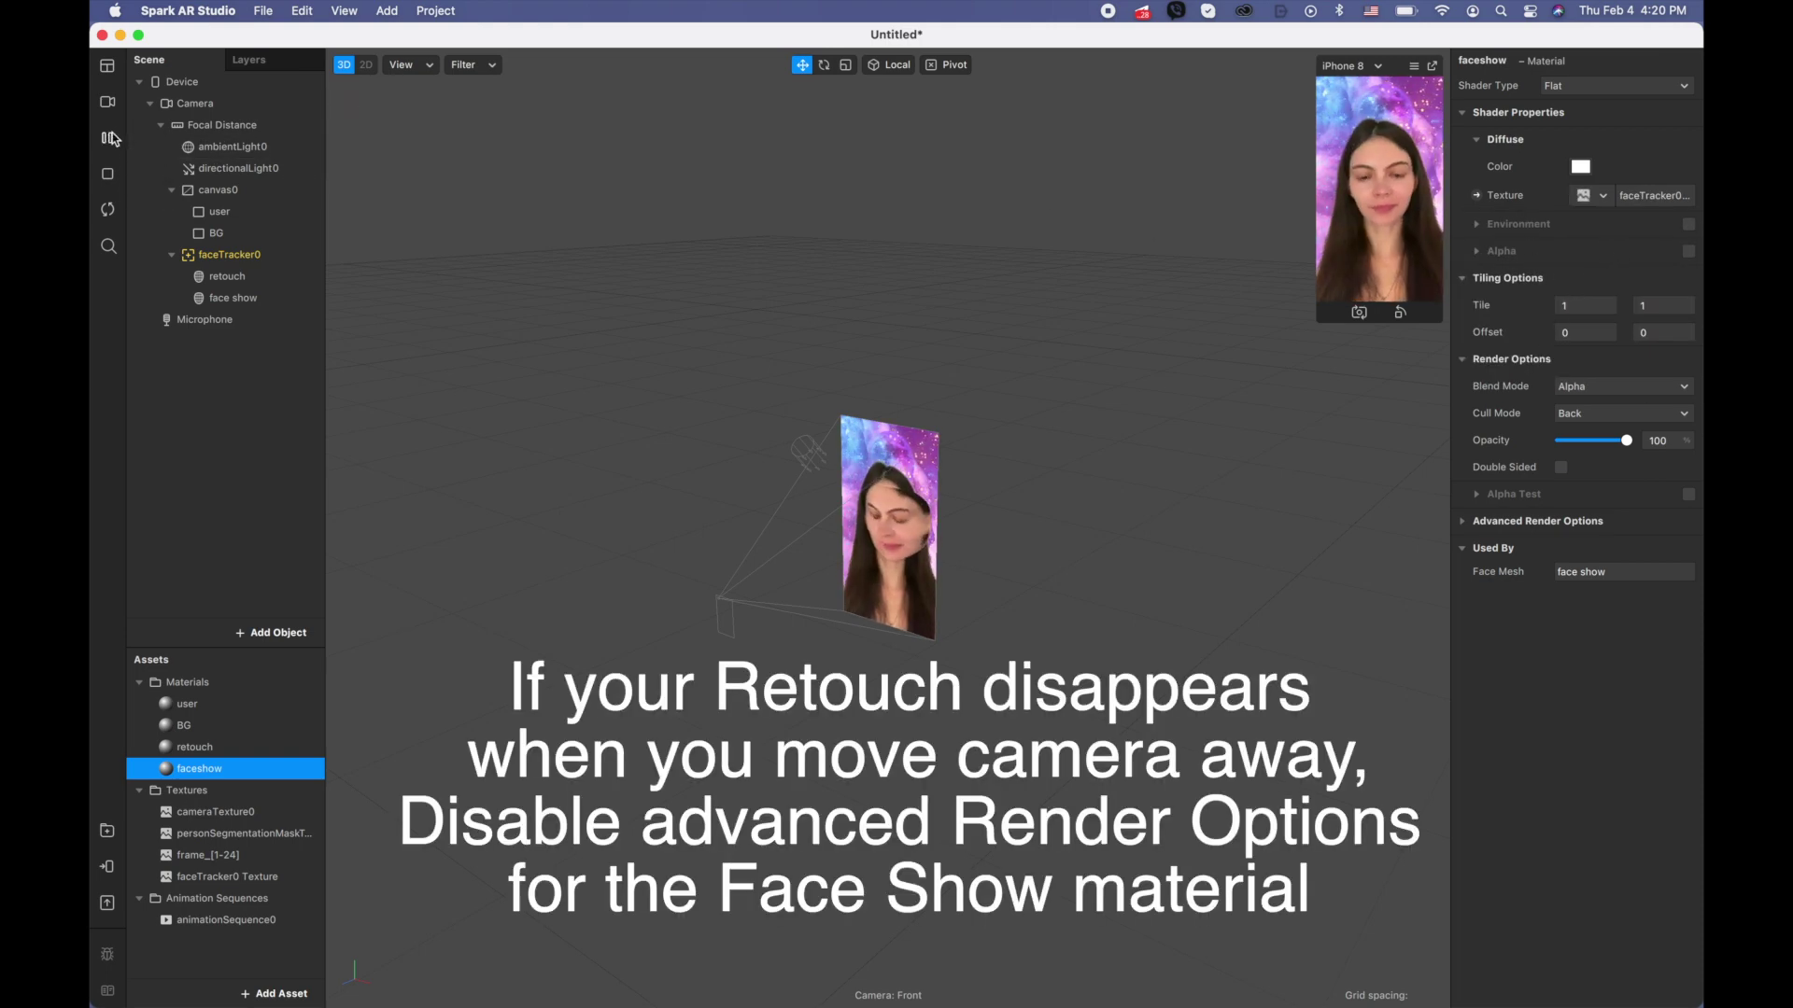
{"action": "left_click", "coordinate": [107, 138]}
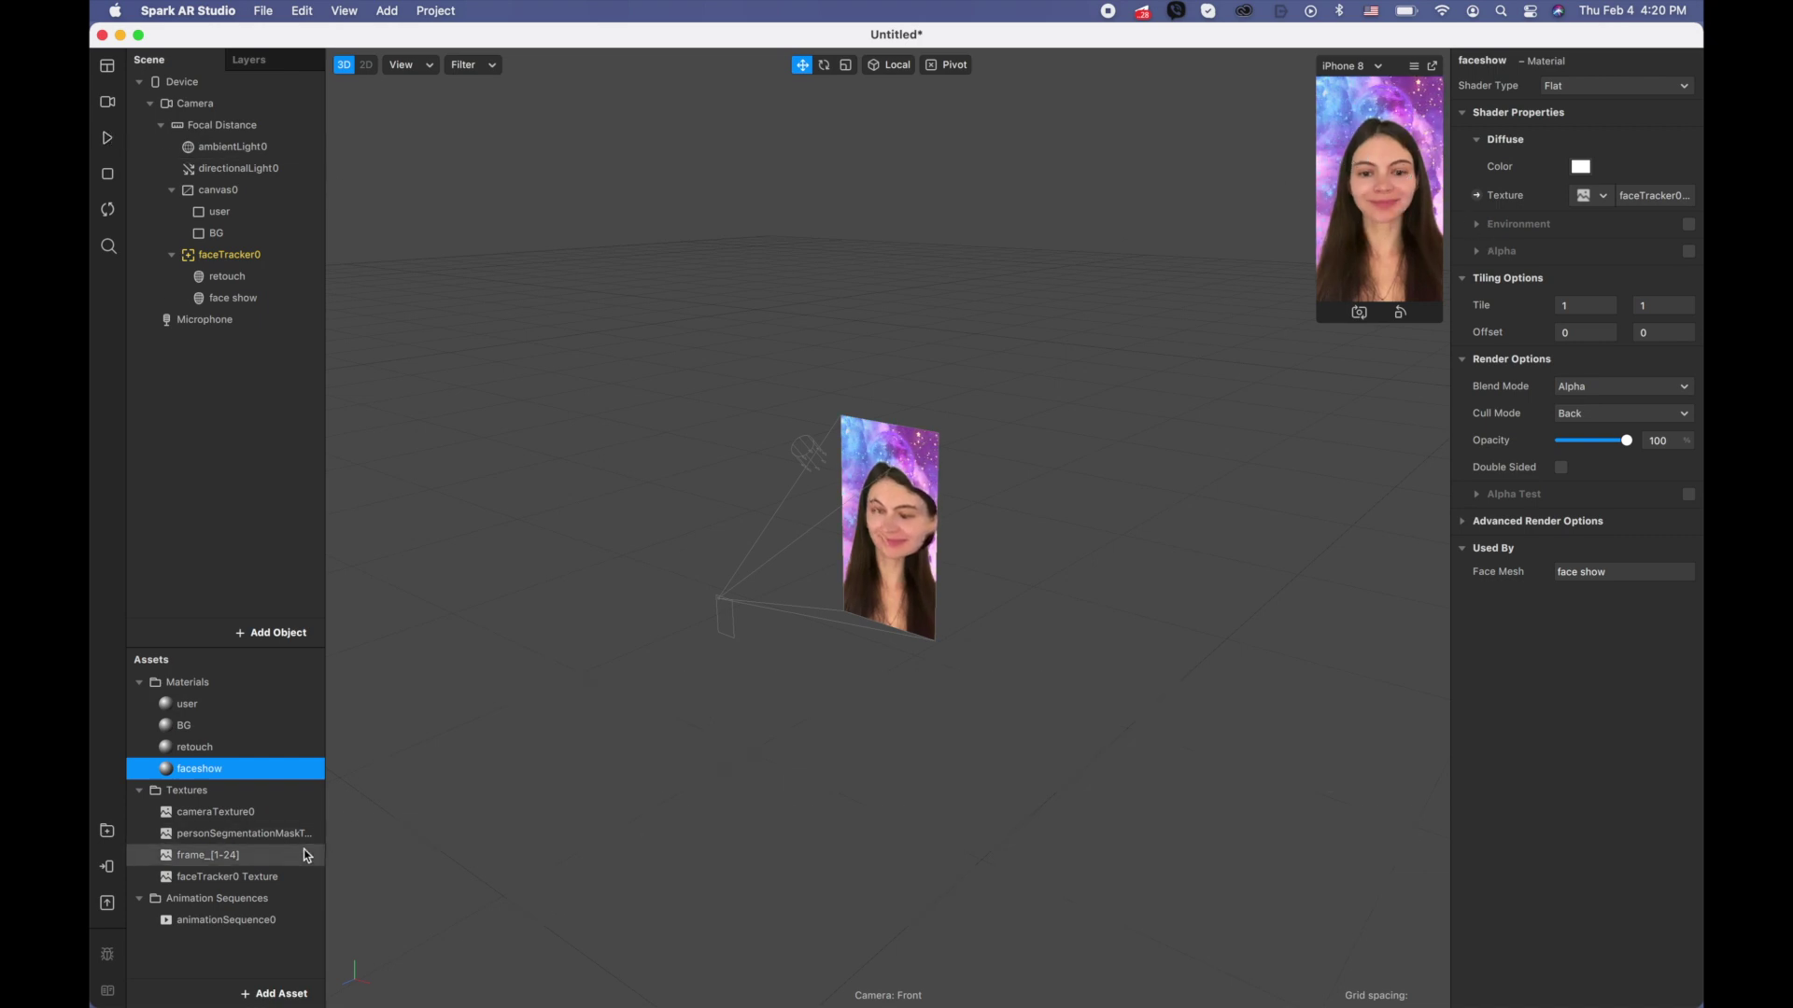
{"action": "left_click", "coordinate": [276, 881]}
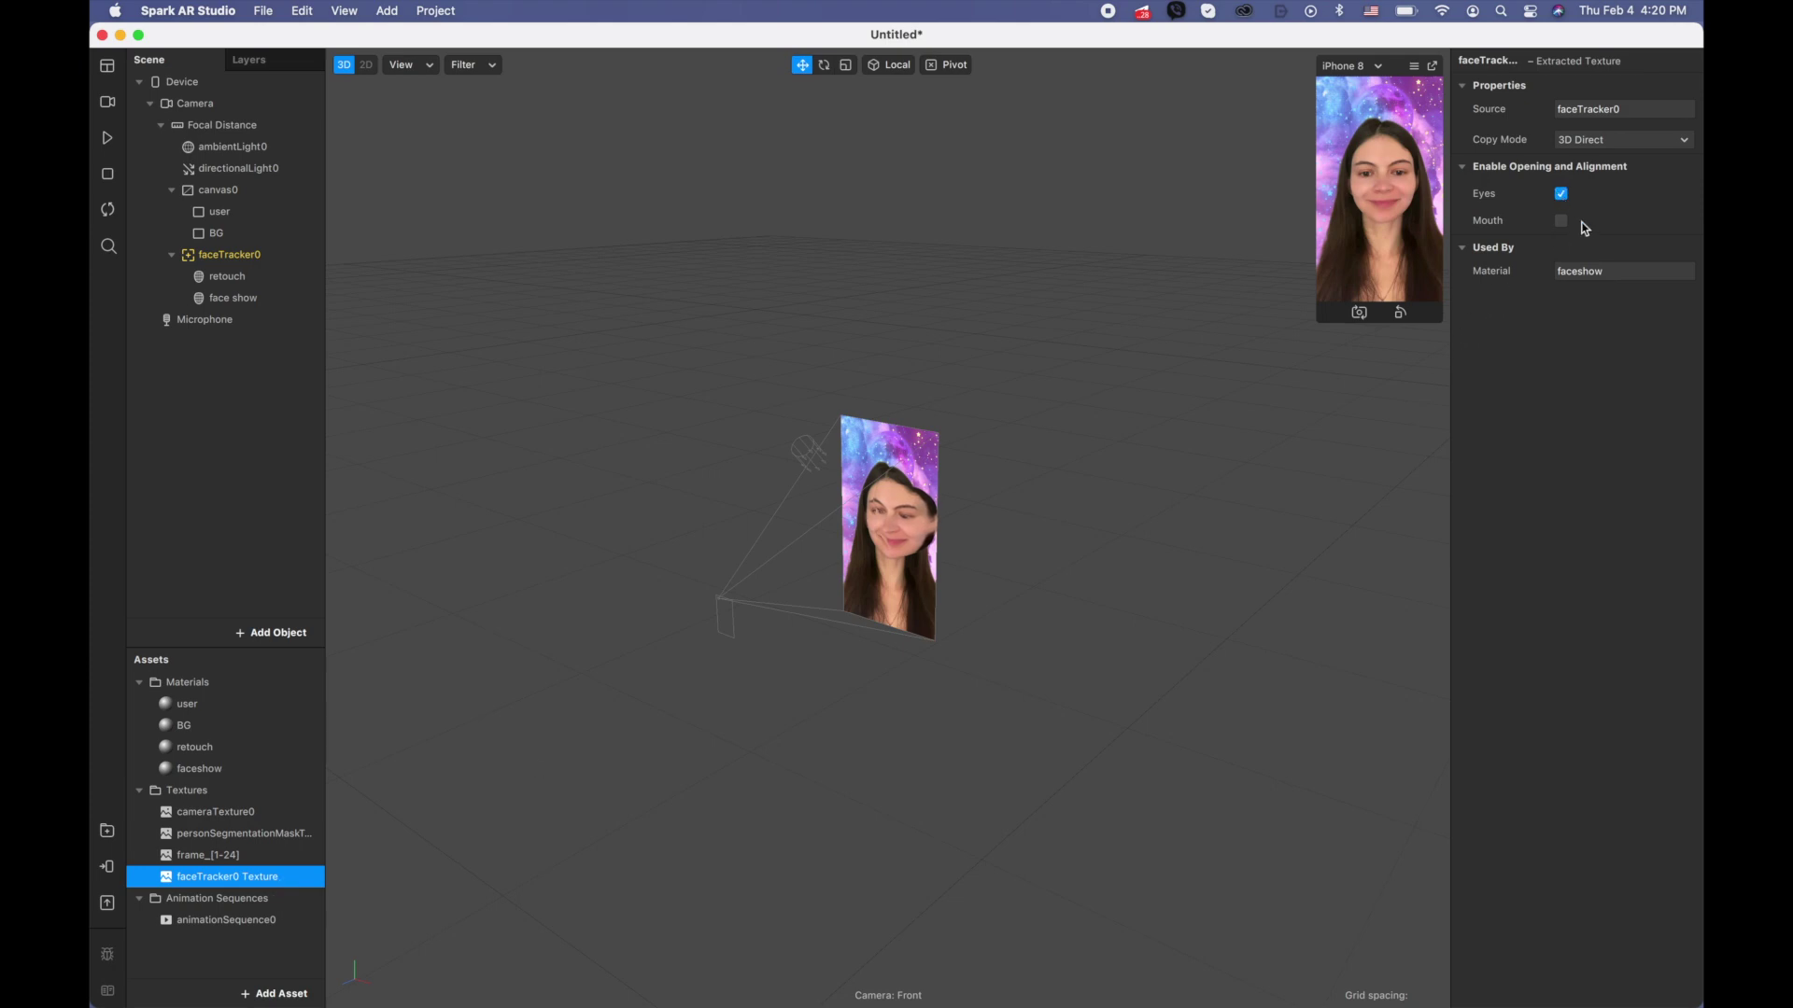
{"action": "left_click", "coordinate": [1560, 221]}
Import faceMeshMask.png from the Assets Animated BG + Skin Smooth folder and enable No compression for it.
{"action": "left_click_drag", "start_coordinate": [280, 35], "coordinate": [309, 272]}
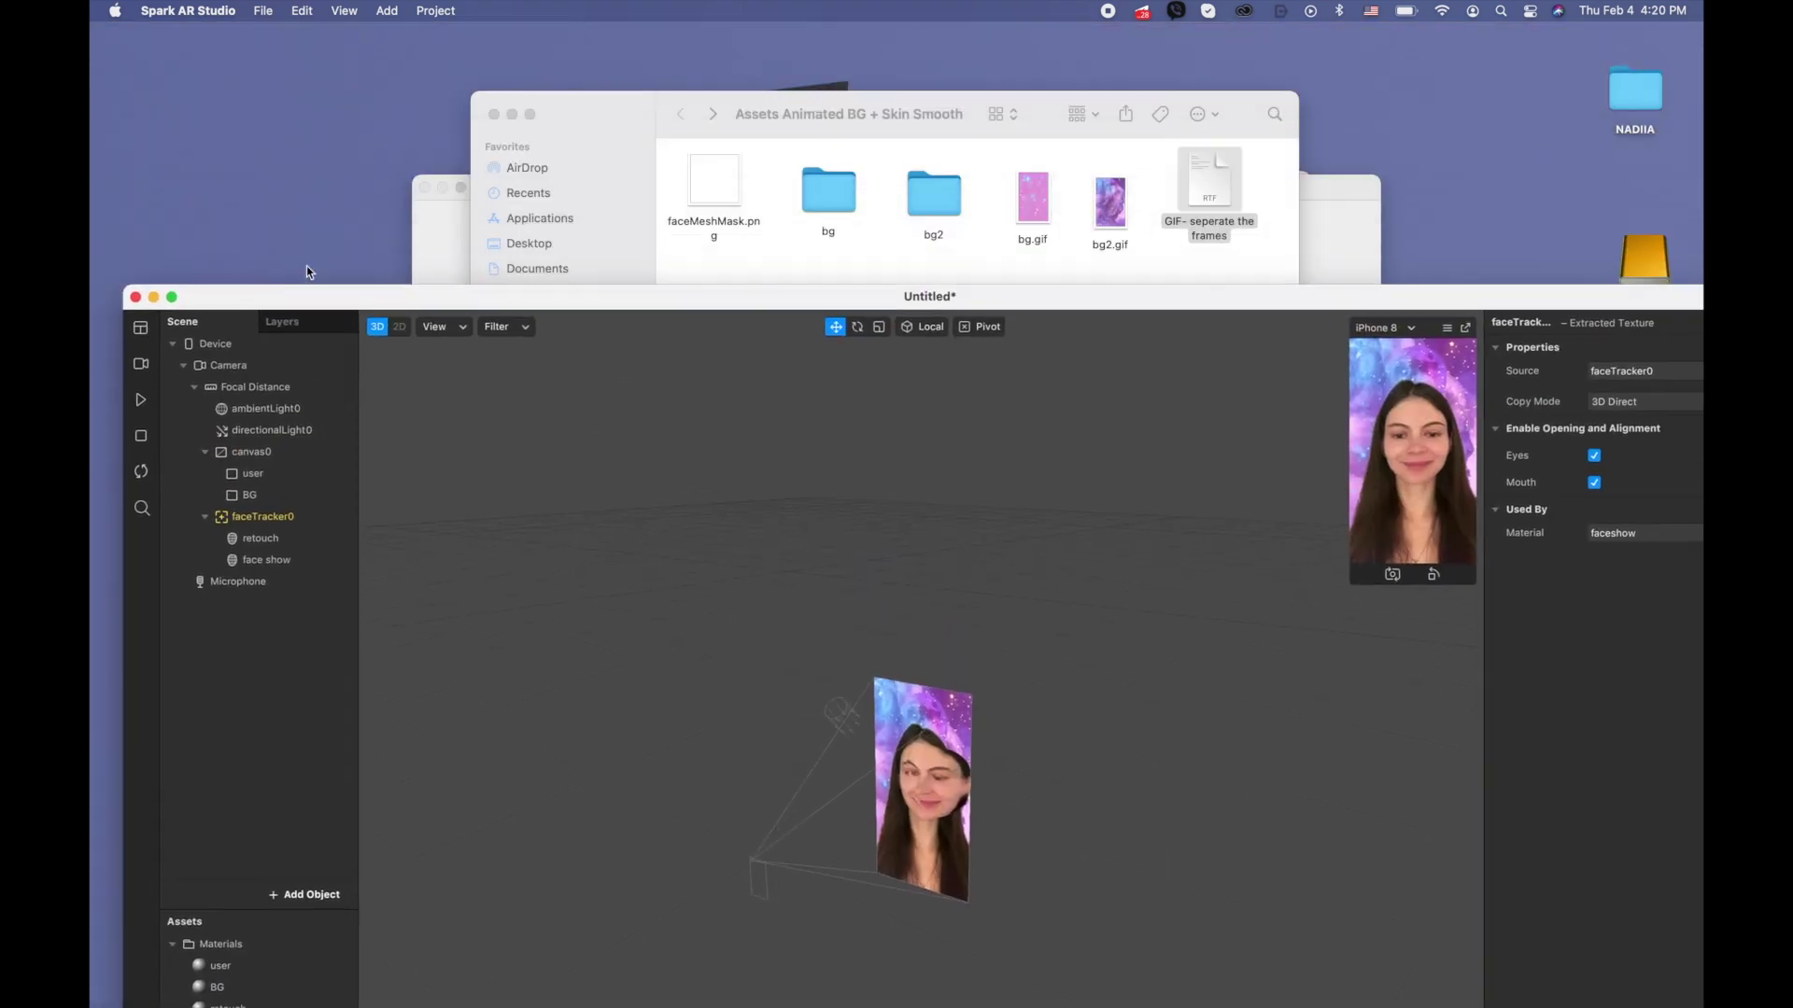
{"action": "left_click", "coordinate": [845, 253]}
{"action": "left_click_drag", "start_coordinate": [714, 191], "coordinate": [290, 971]}
{"action": "left_click_drag", "start_coordinate": [178, 298], "coordinate": [154, 9]}
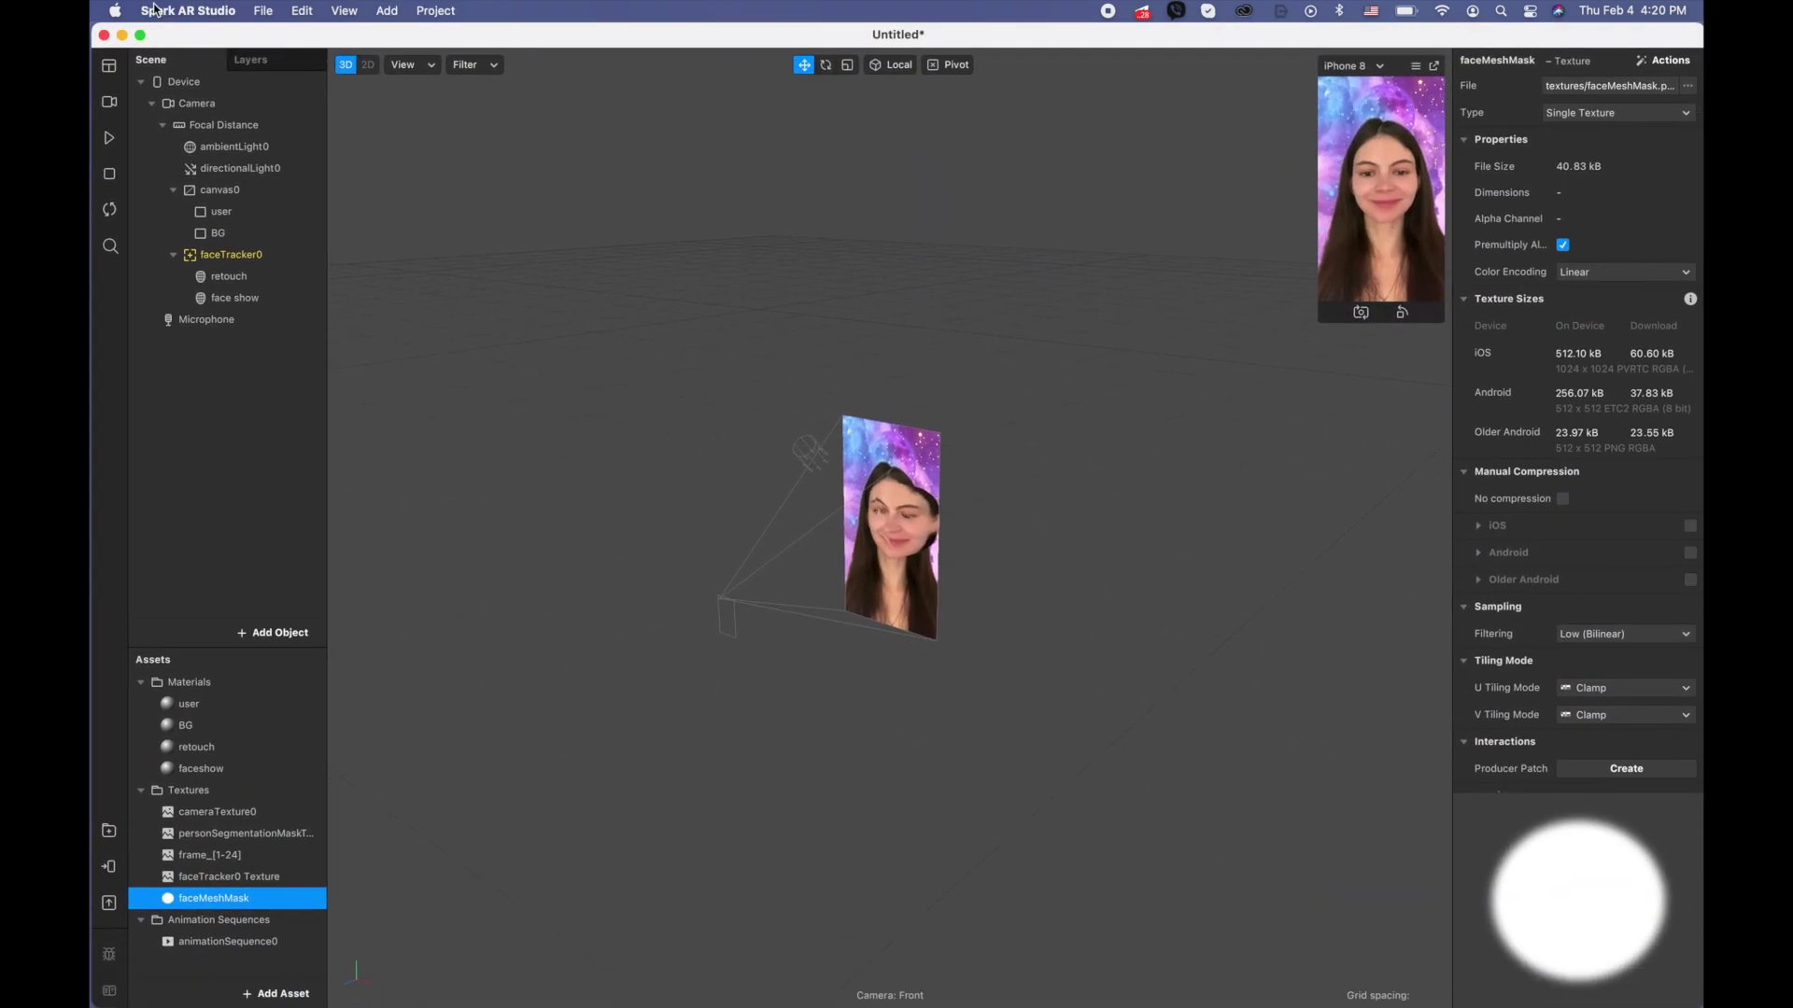
{"action": "left_click", "coordinate": [1564, 499]}
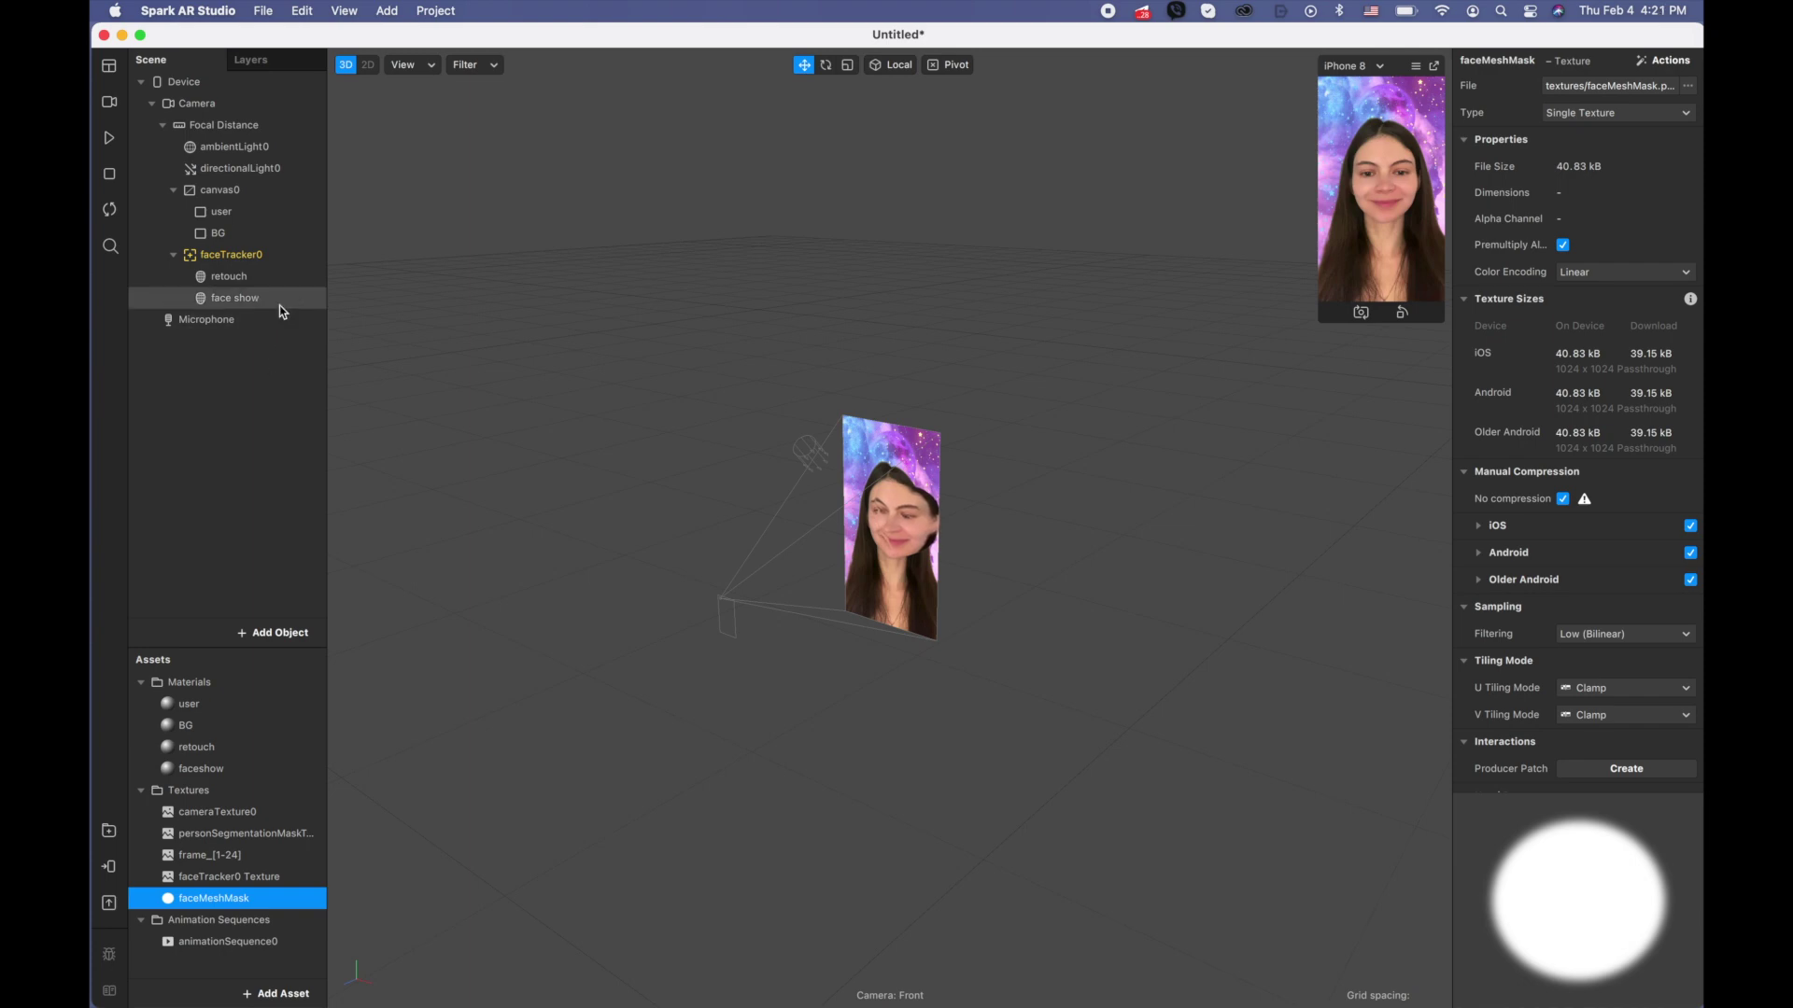
Enable Alpha on the faceshow material and assign faceMeshMask as its alpha texture.
{"action": "left_click", "coordinate": [245, 767]}
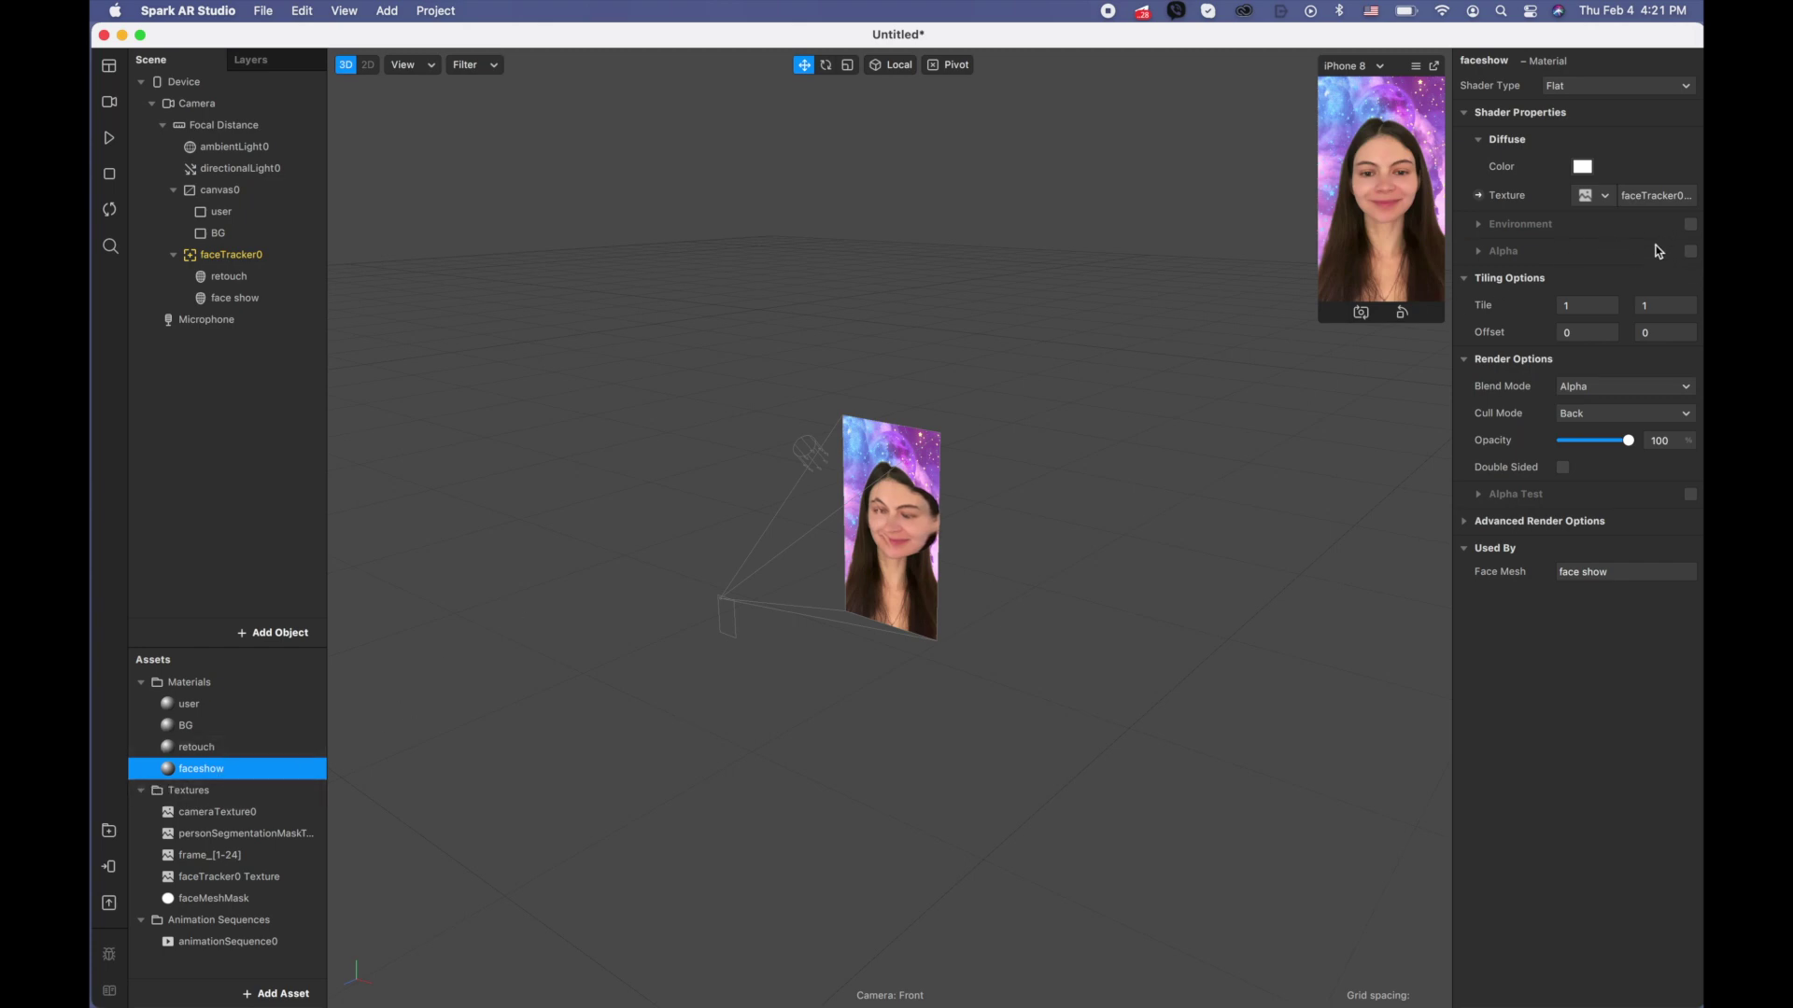
{"action": "left_click", "coordinate": [1690, 252]}
{"action": "left_click", "coordinate": [1584, 306]}
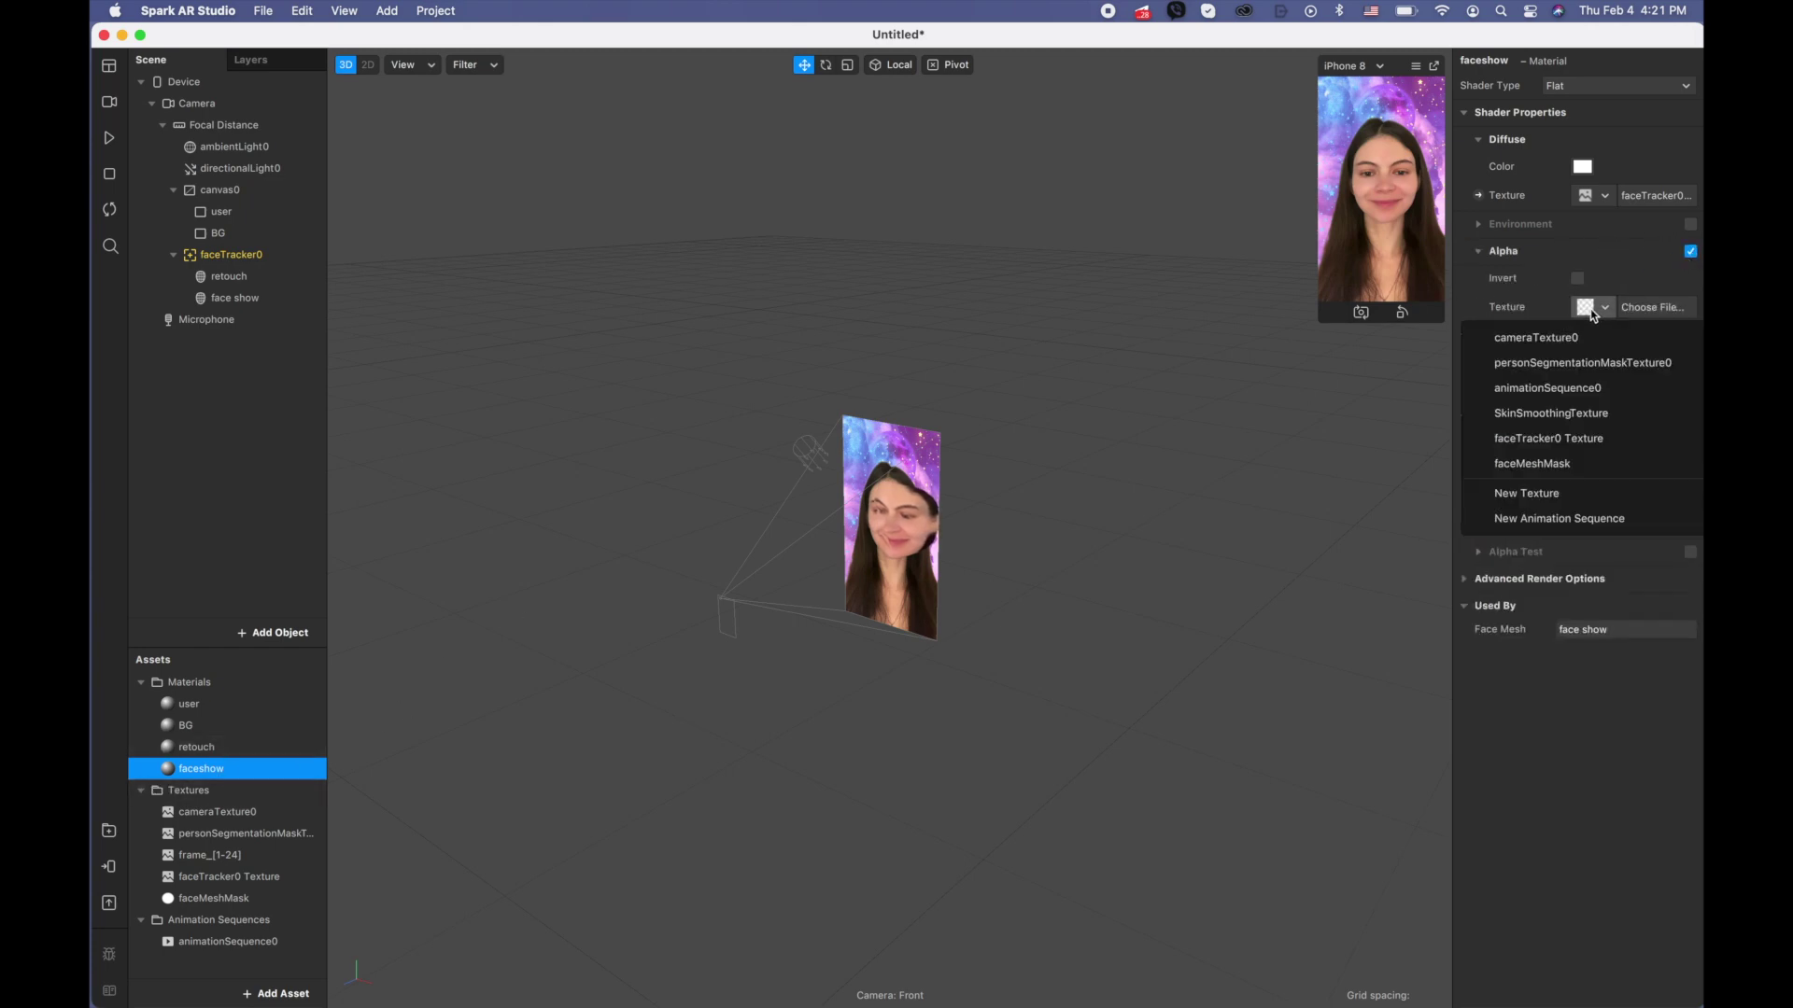
{"action": "left_click", "coordinate": [1548, 463]}
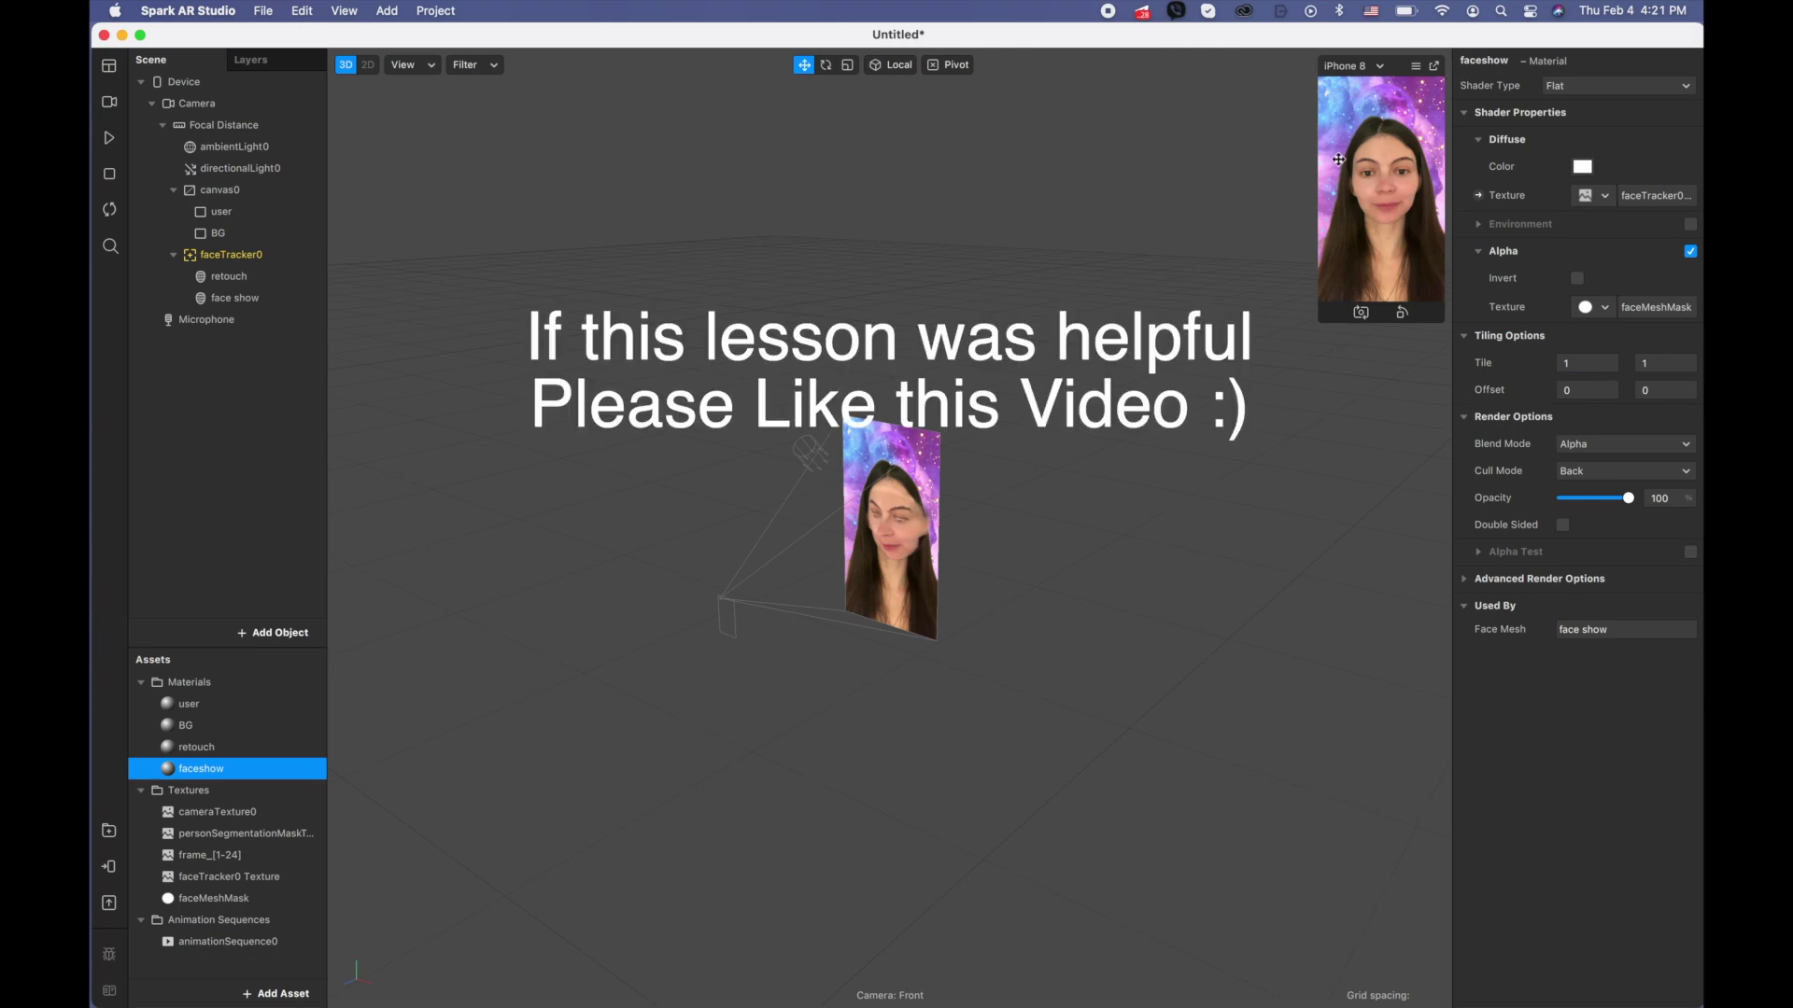
Set the compression resolution to 512 in the project properties and apply the compression settings.
{"action": "left_click", "coordinate": [441, 13]}
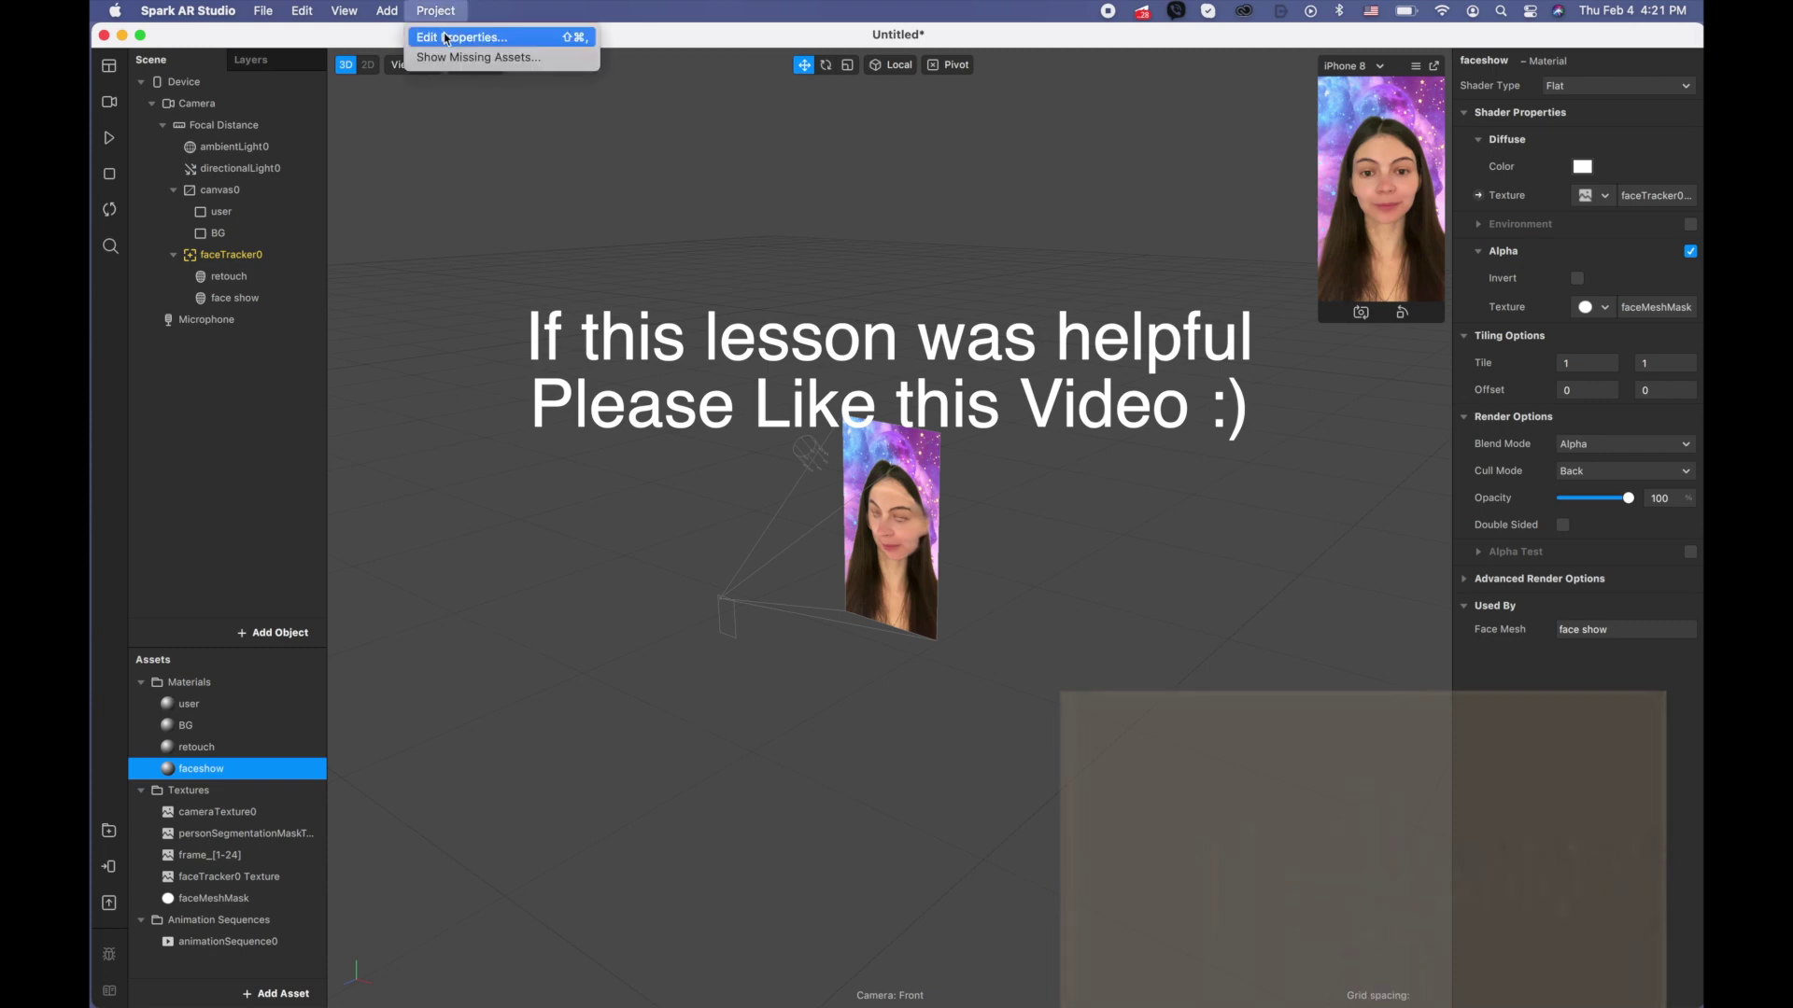
{"action": "left_click", "coordinate": [462, 33]}
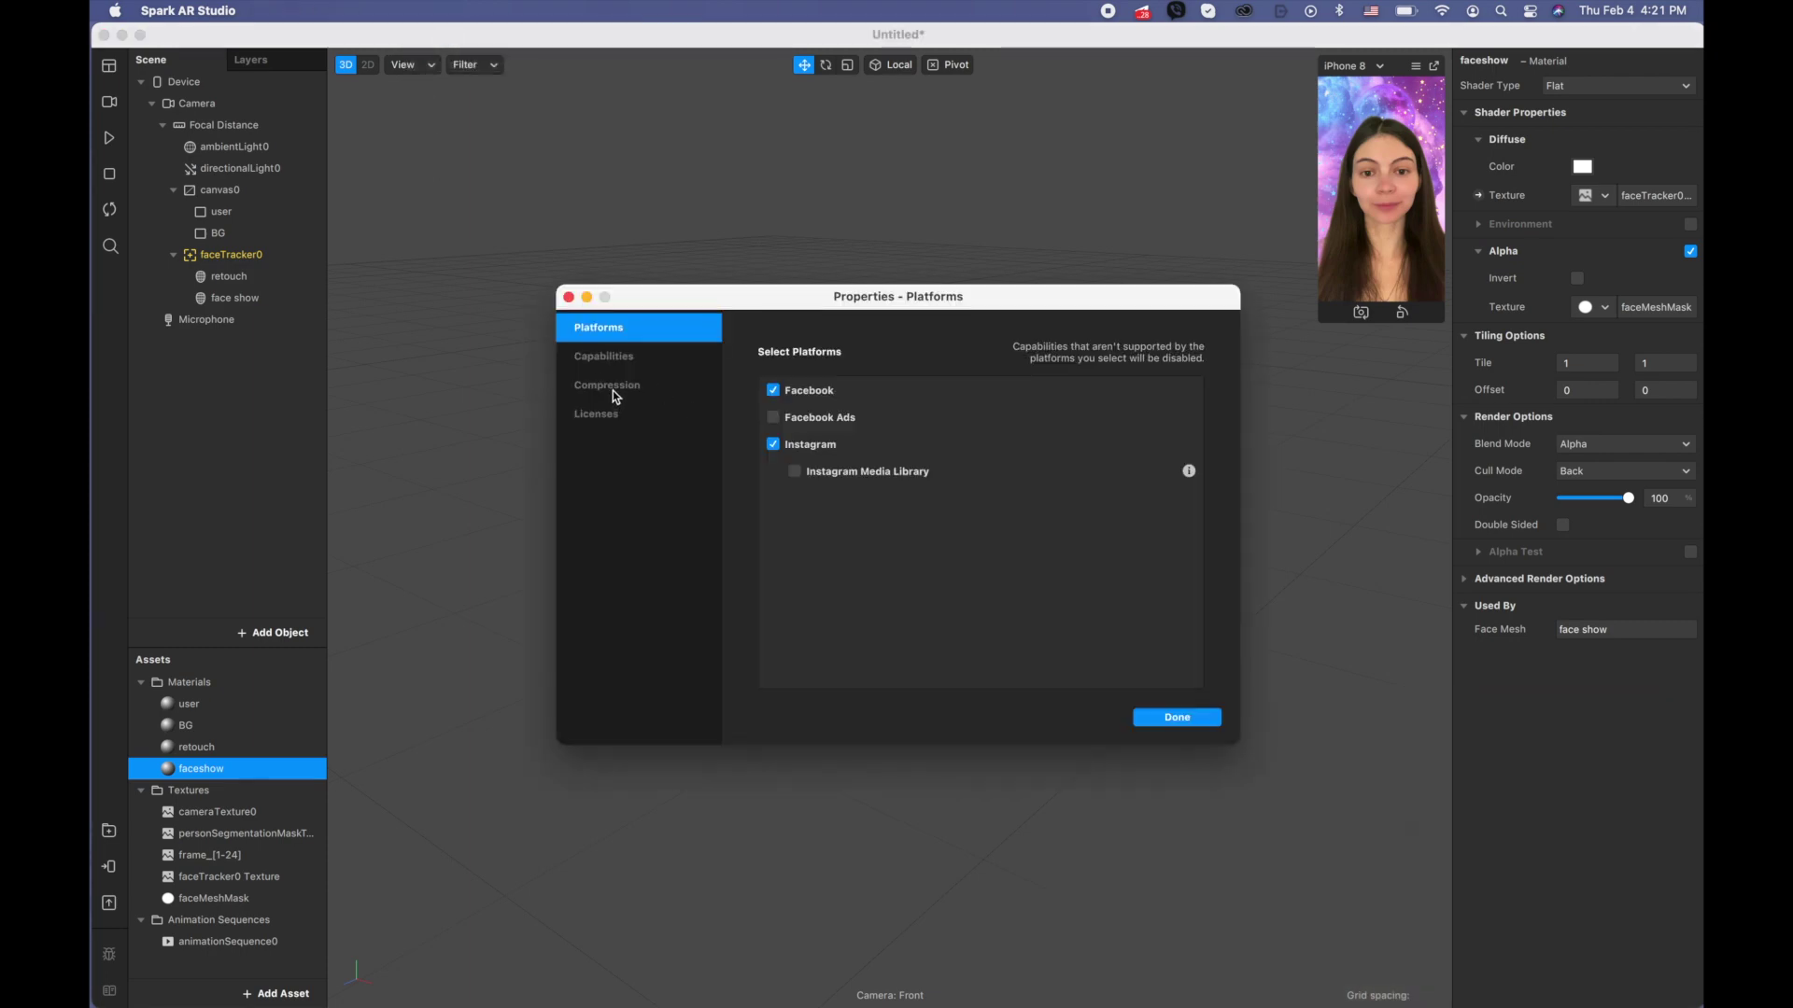
{"action": "left_click", "coordinate": [613, 390]}
{"action": "left_click", "coordinate": [978, 388]}
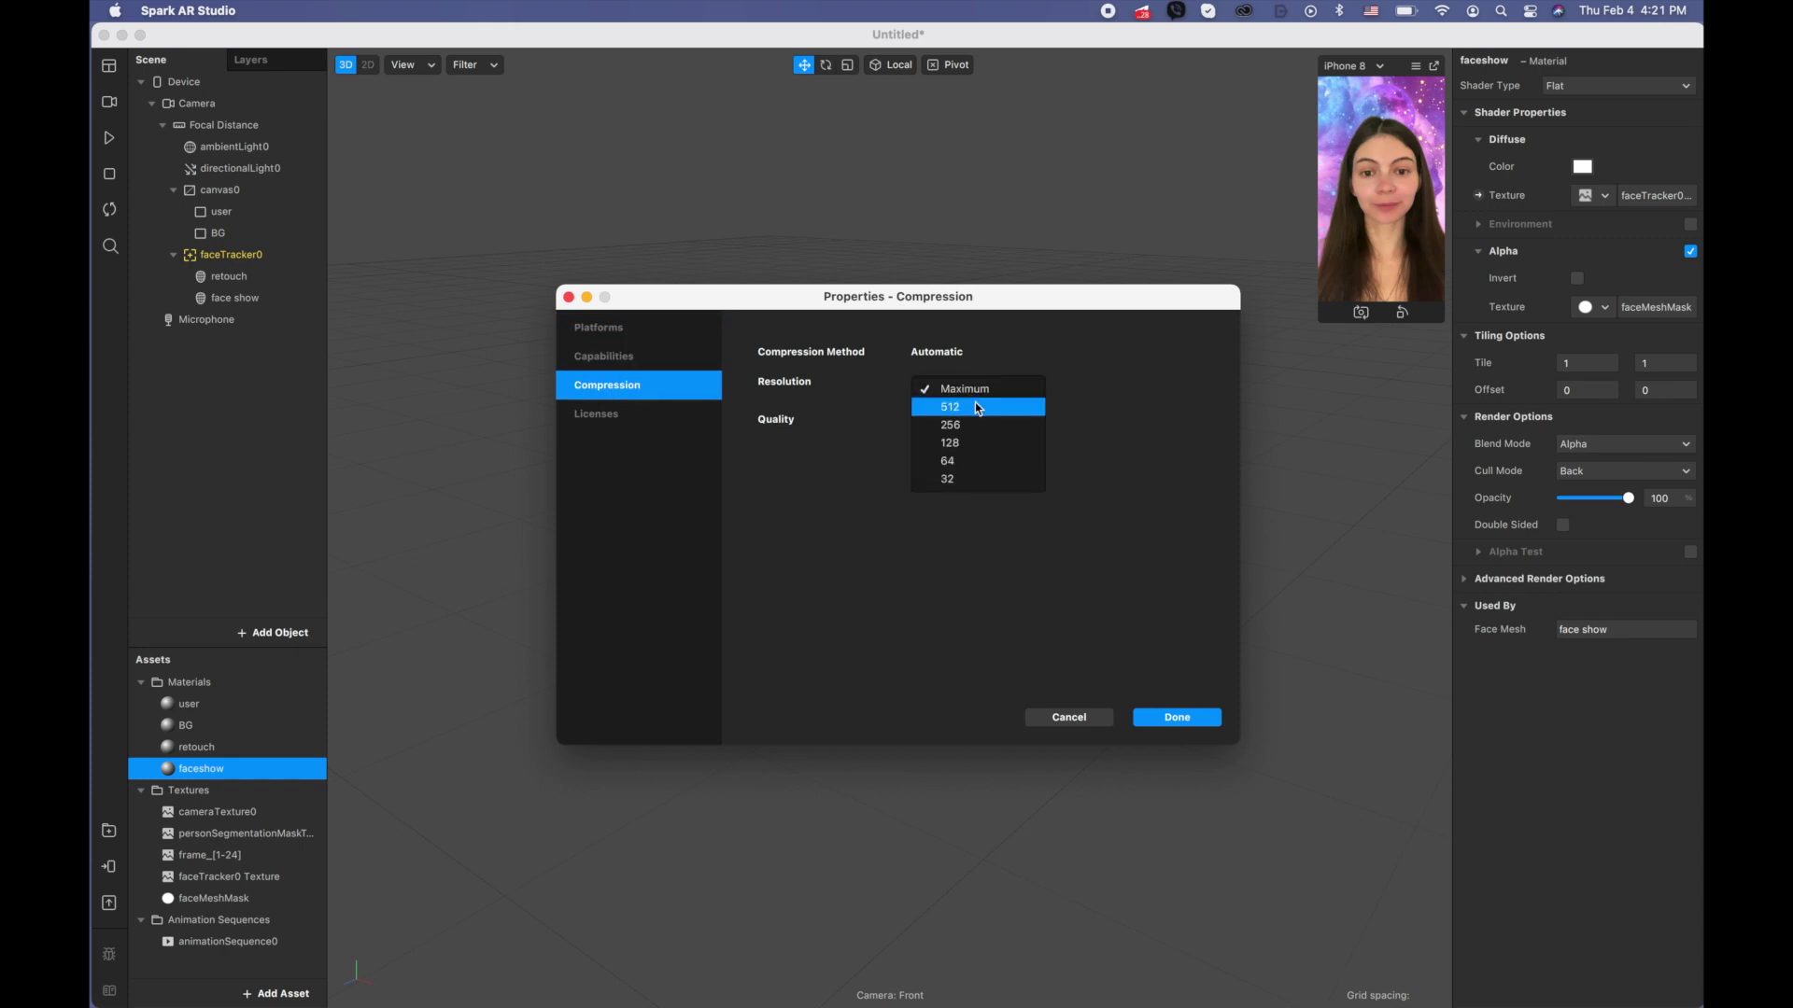
{"action": "left_click", "coordinate": [952, 409]}
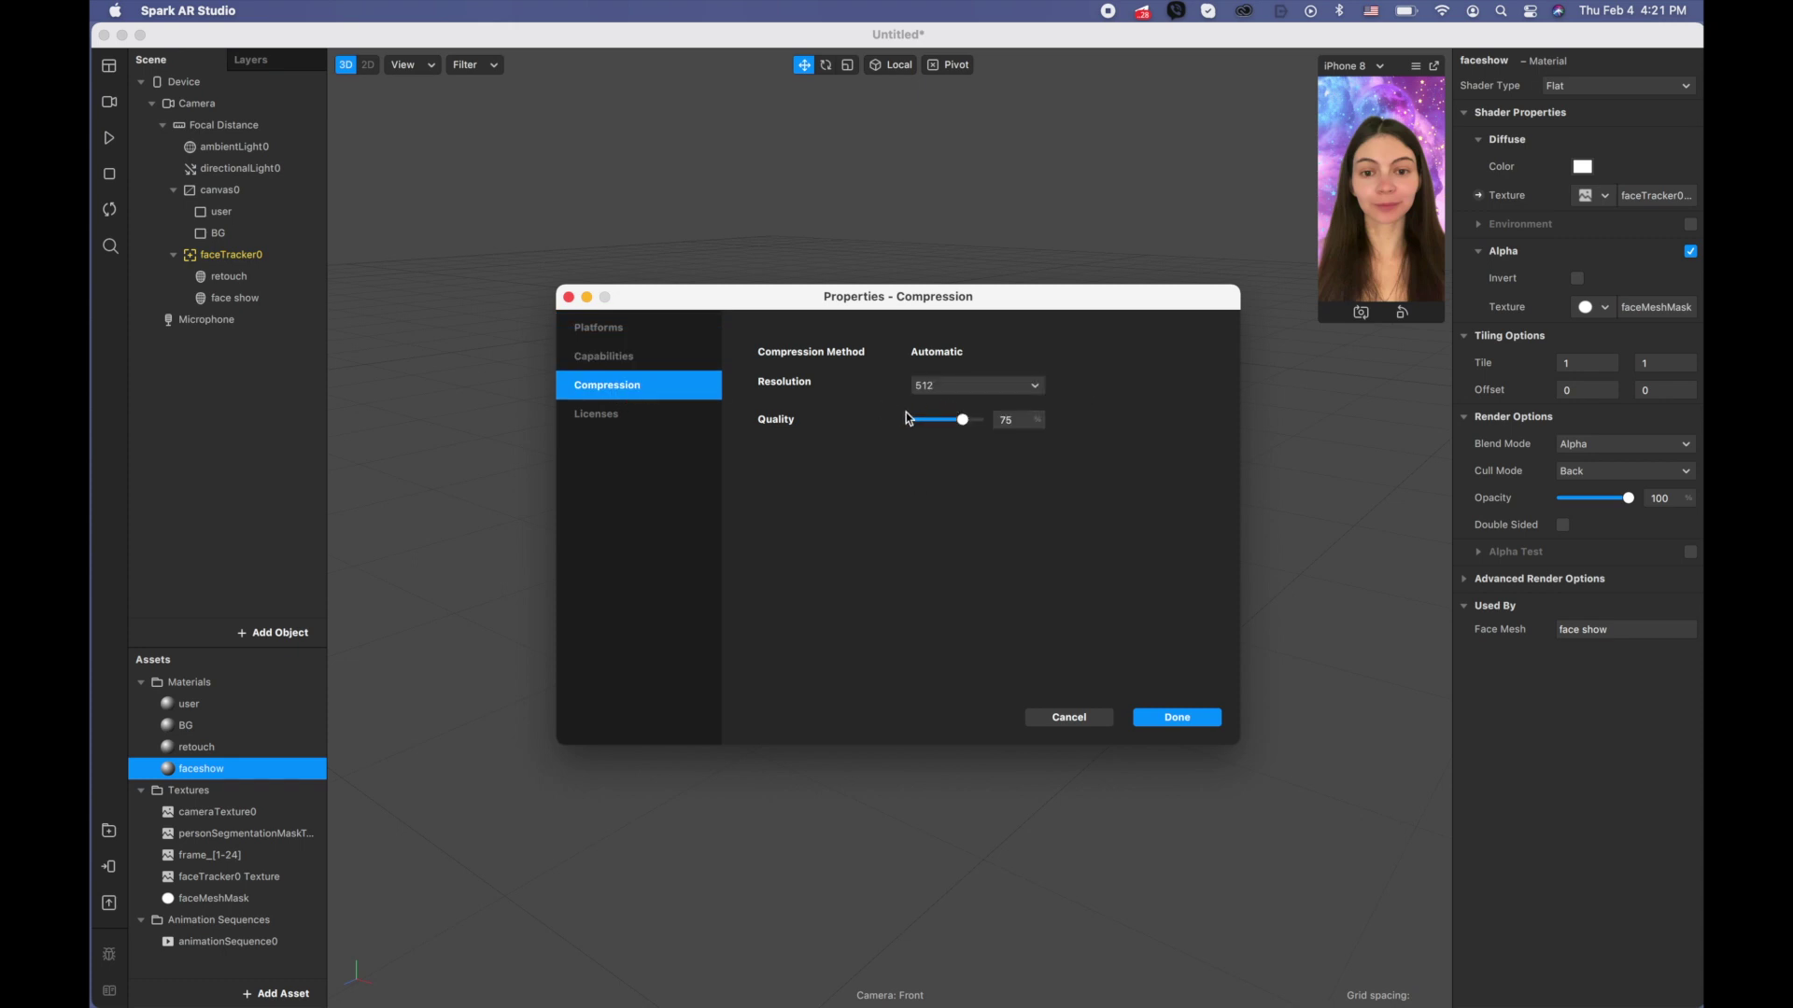
{"action": "double_click", "coordinate": [997, 419]}
{"action": "left_click", "coordinate": [1194, 719]}
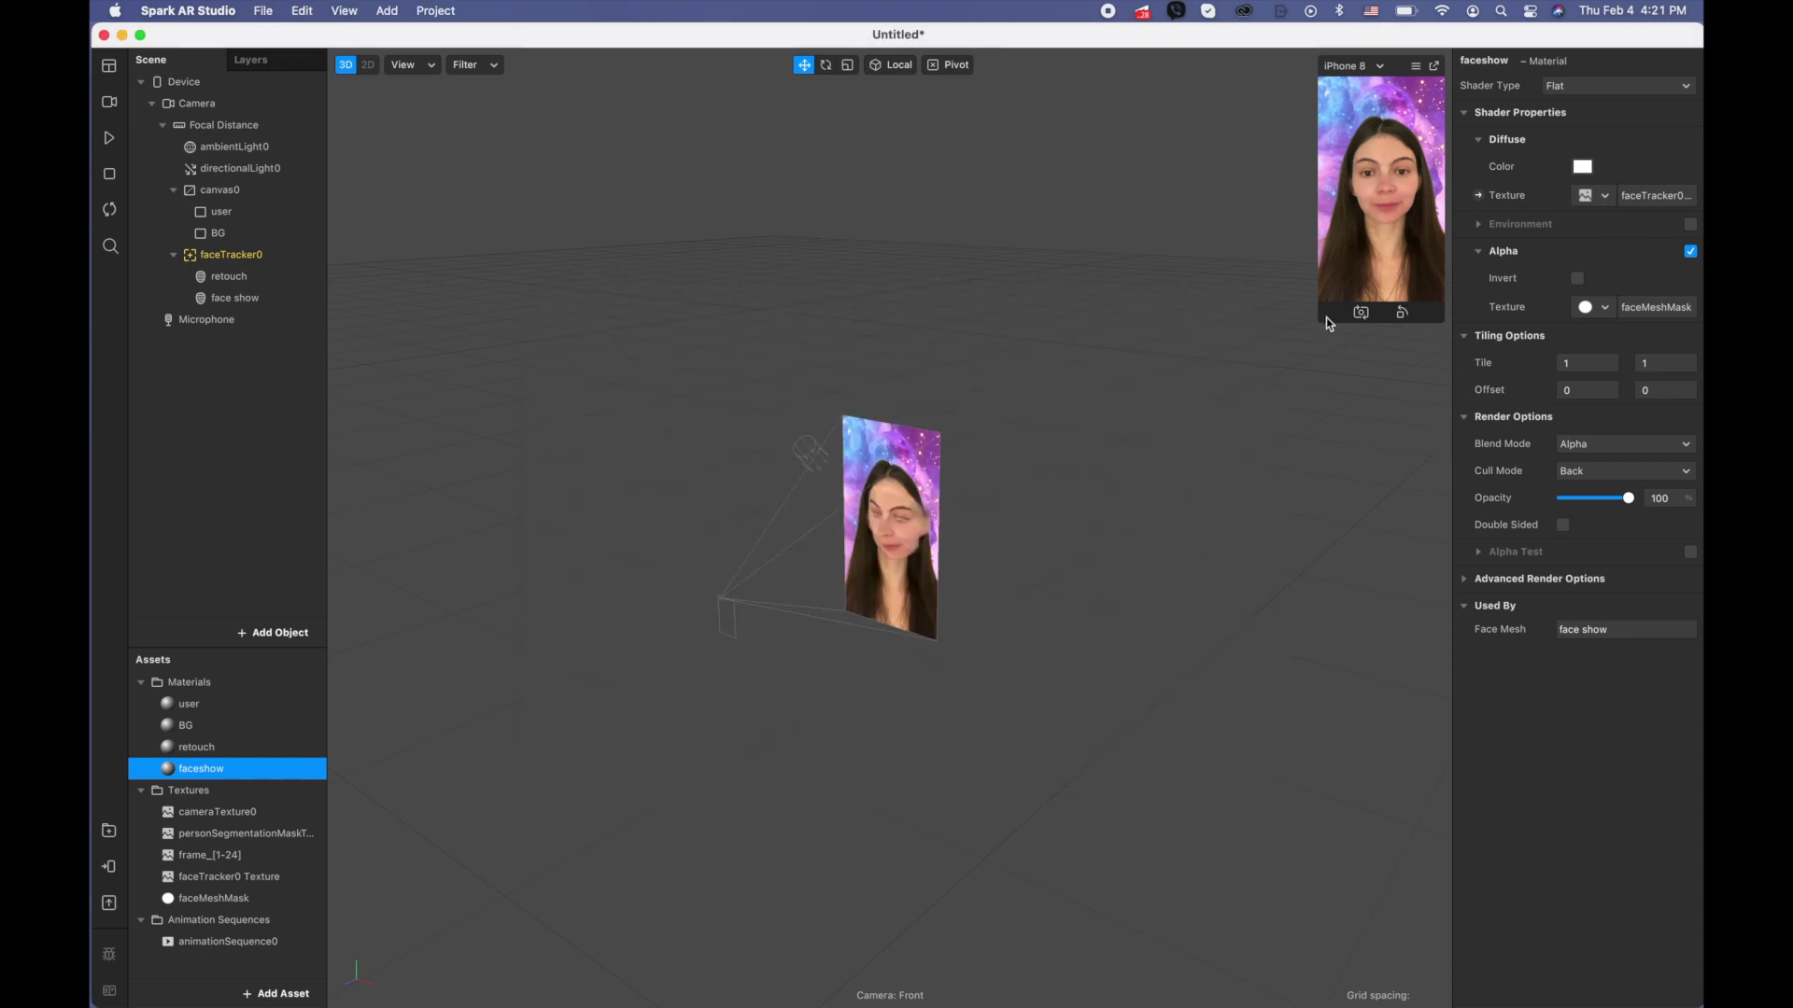
Enlarge and play the simulator preview, and check the effect's file sizes and capabilities for publishing without uploading.
{"action": "left_click_drag", "start_coordinate": [1317, 322], "coordinate": [1242, 422]}
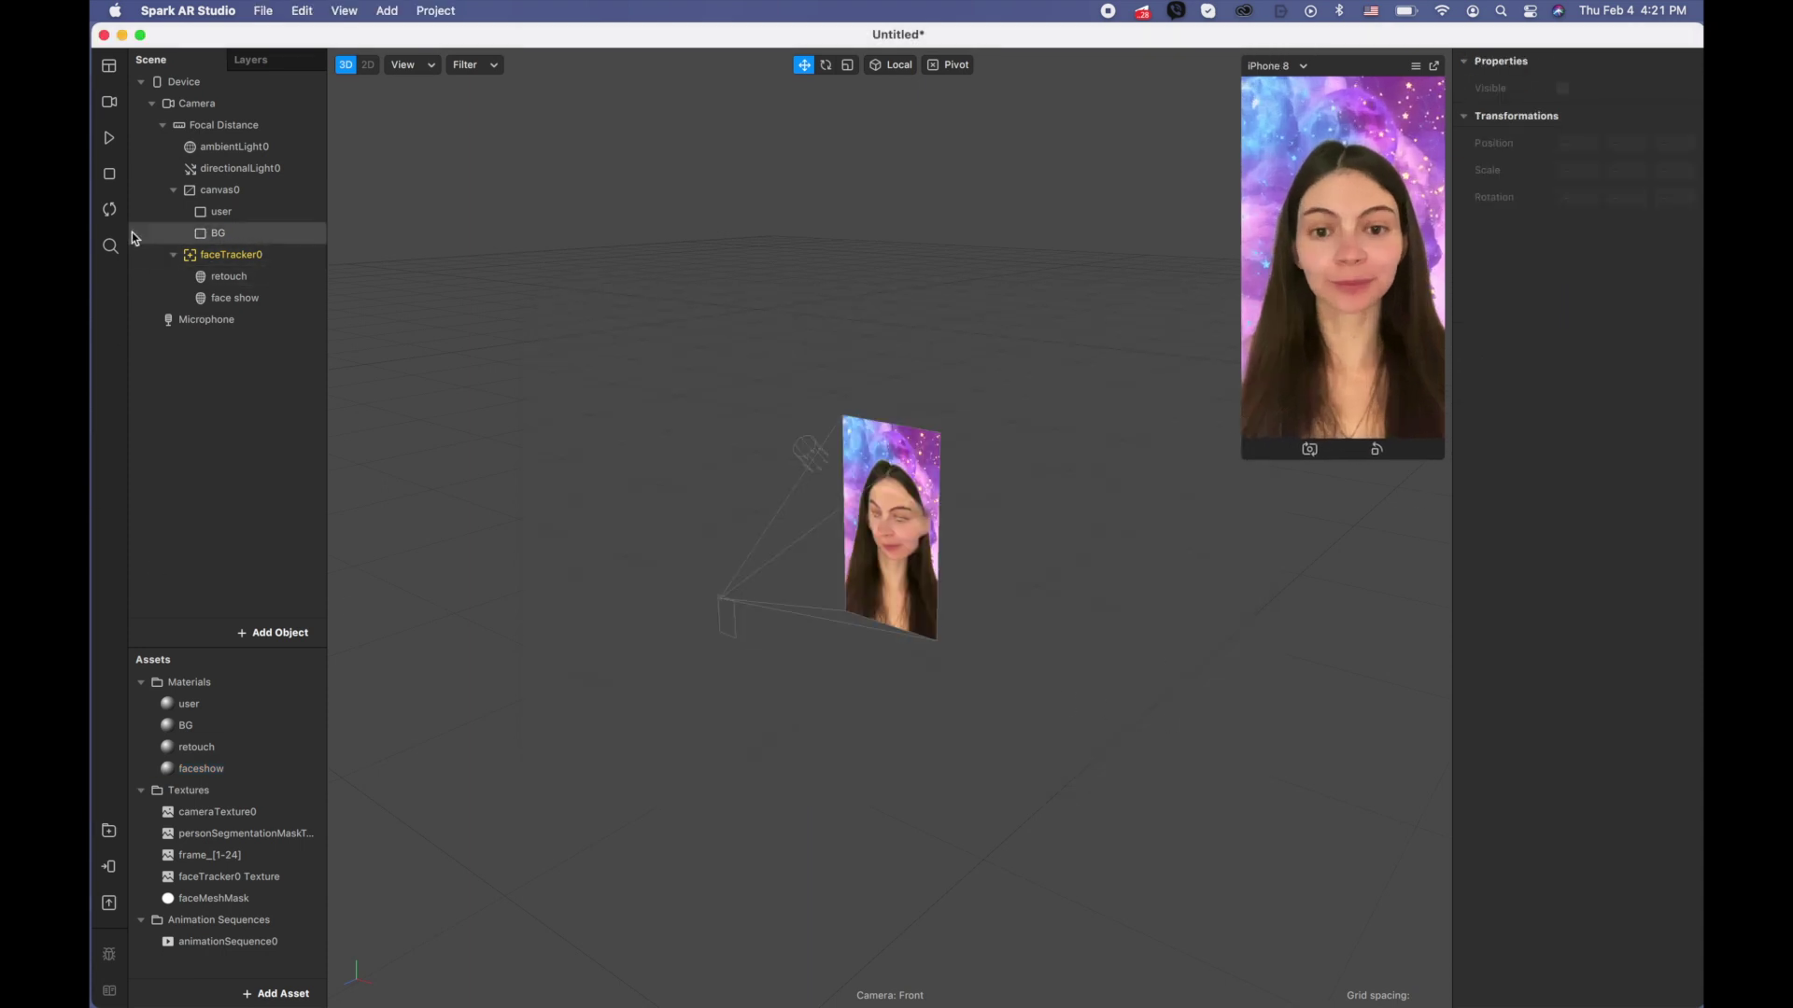
{"action": "left_click", "coordinate": [109, 140]}
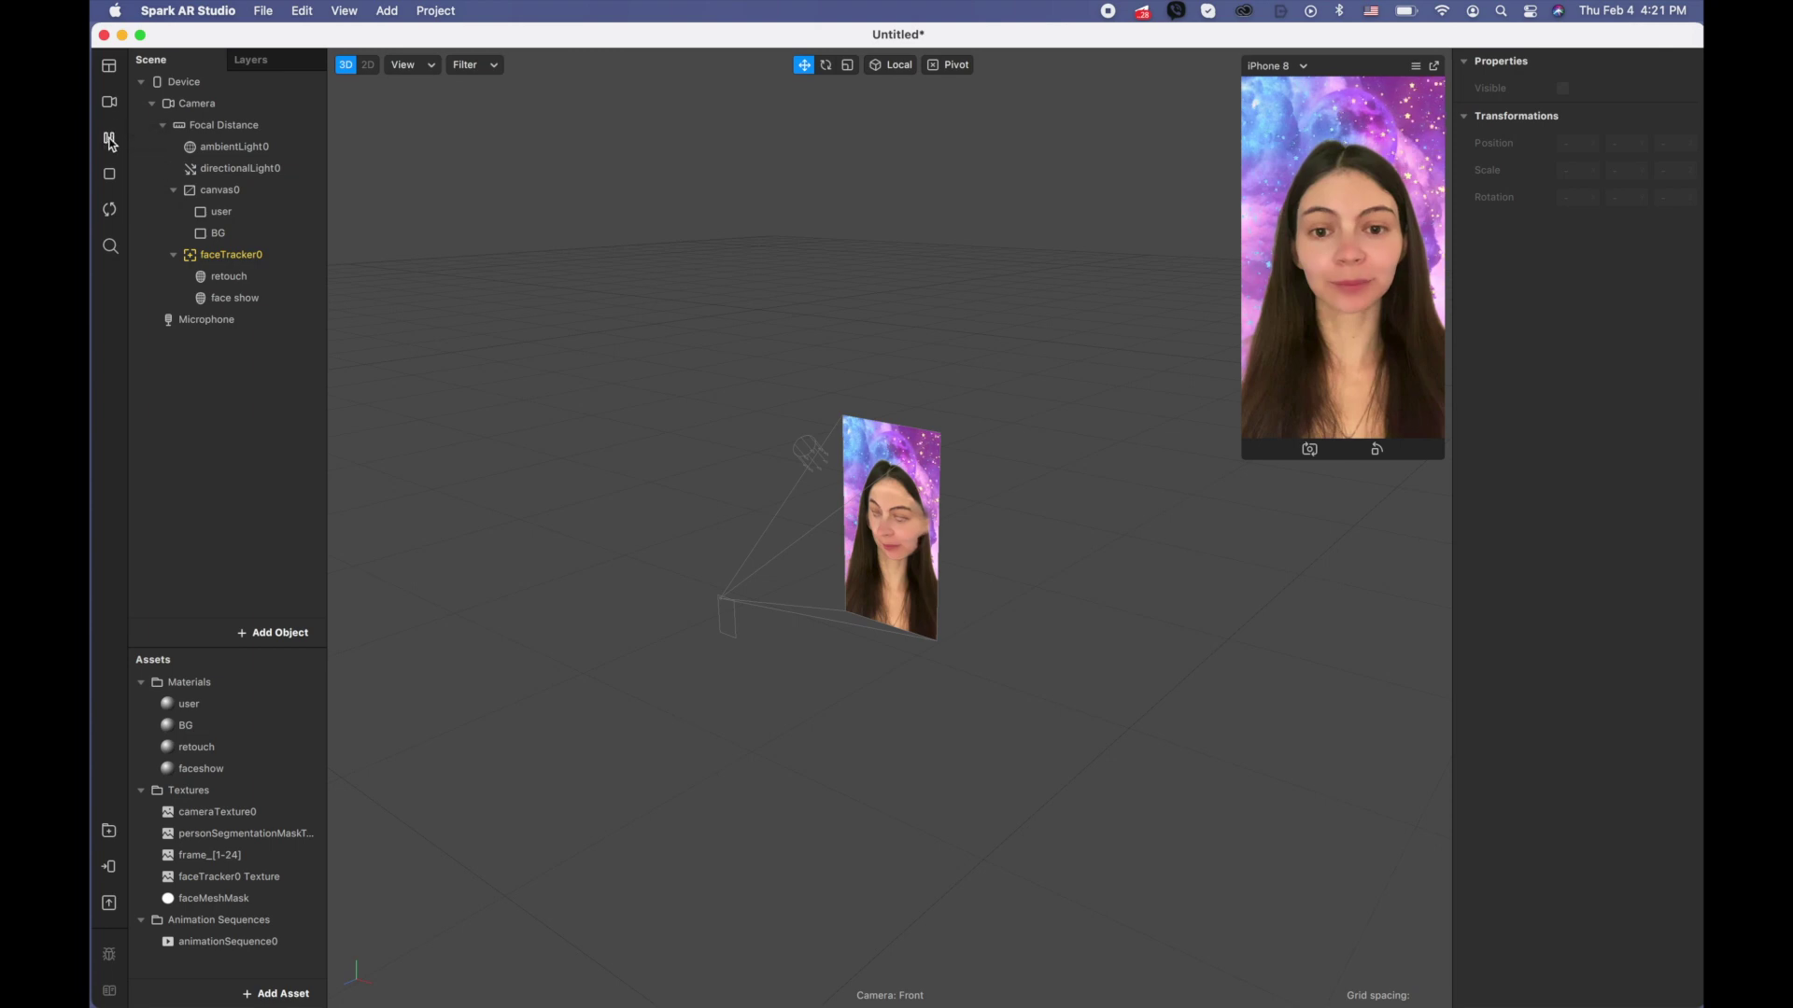
{"action": "left_click", "coordinate": [110, 903]}
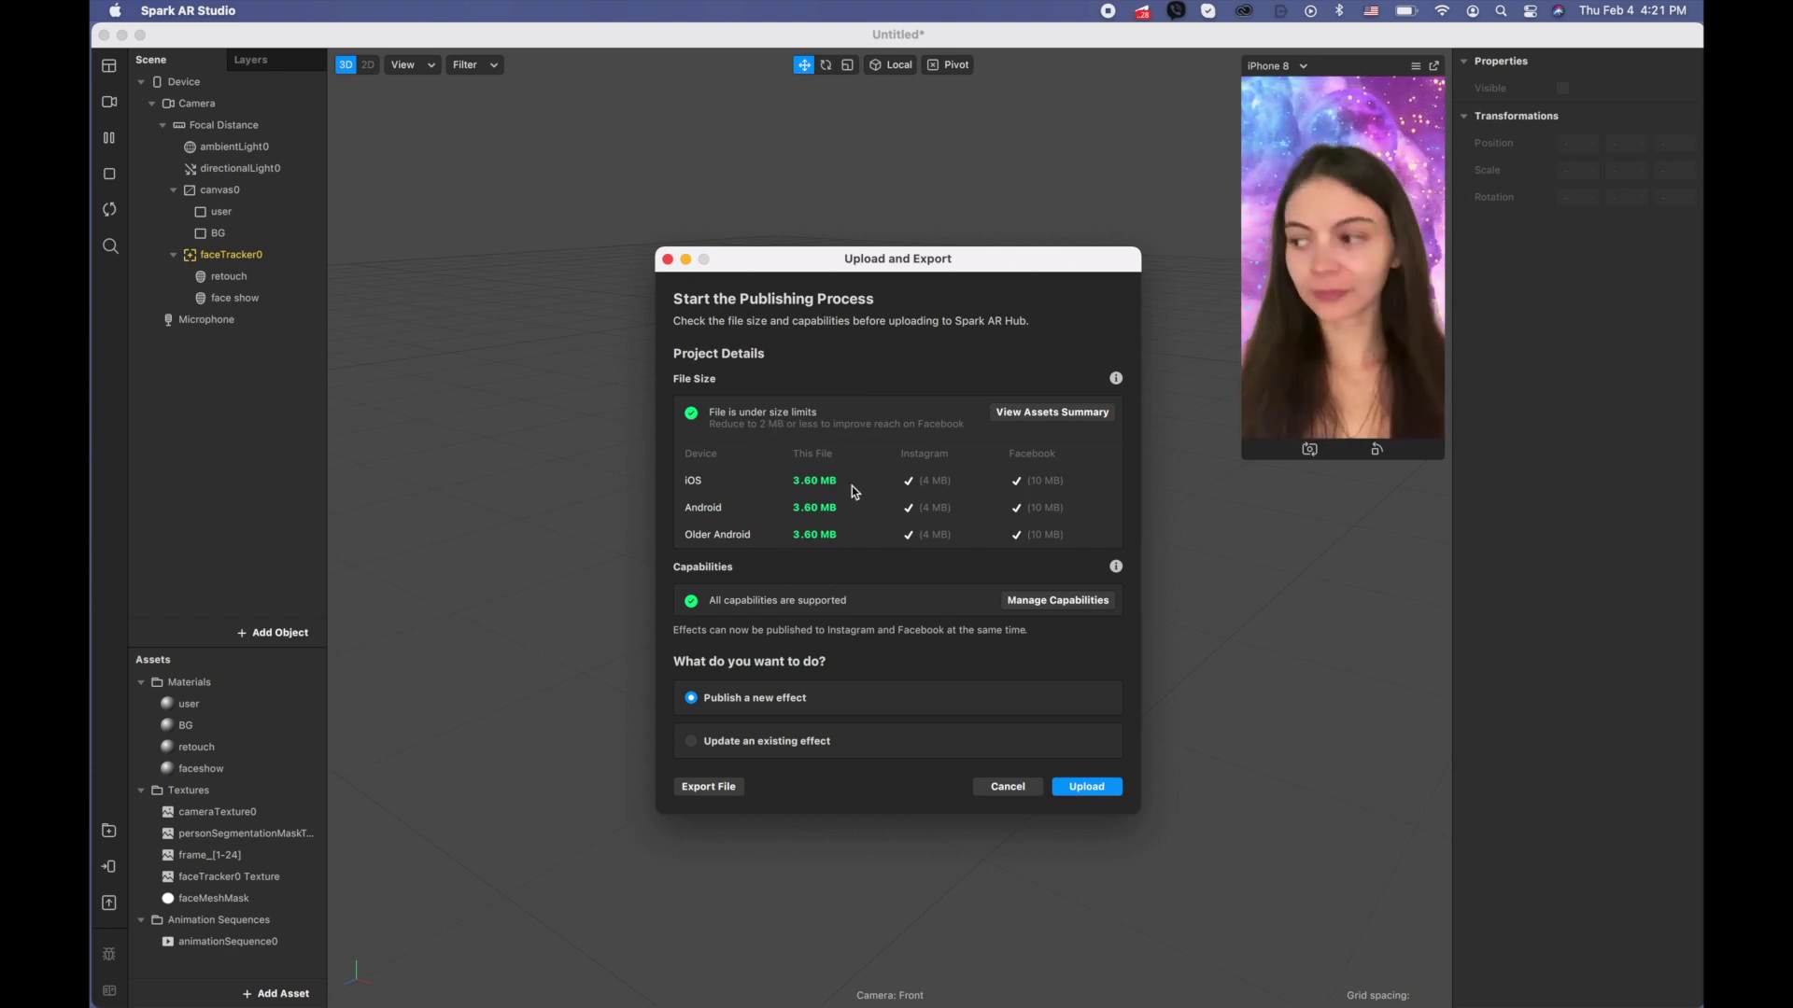
{"action": "left_click", "coordinate": [1004, 786]}
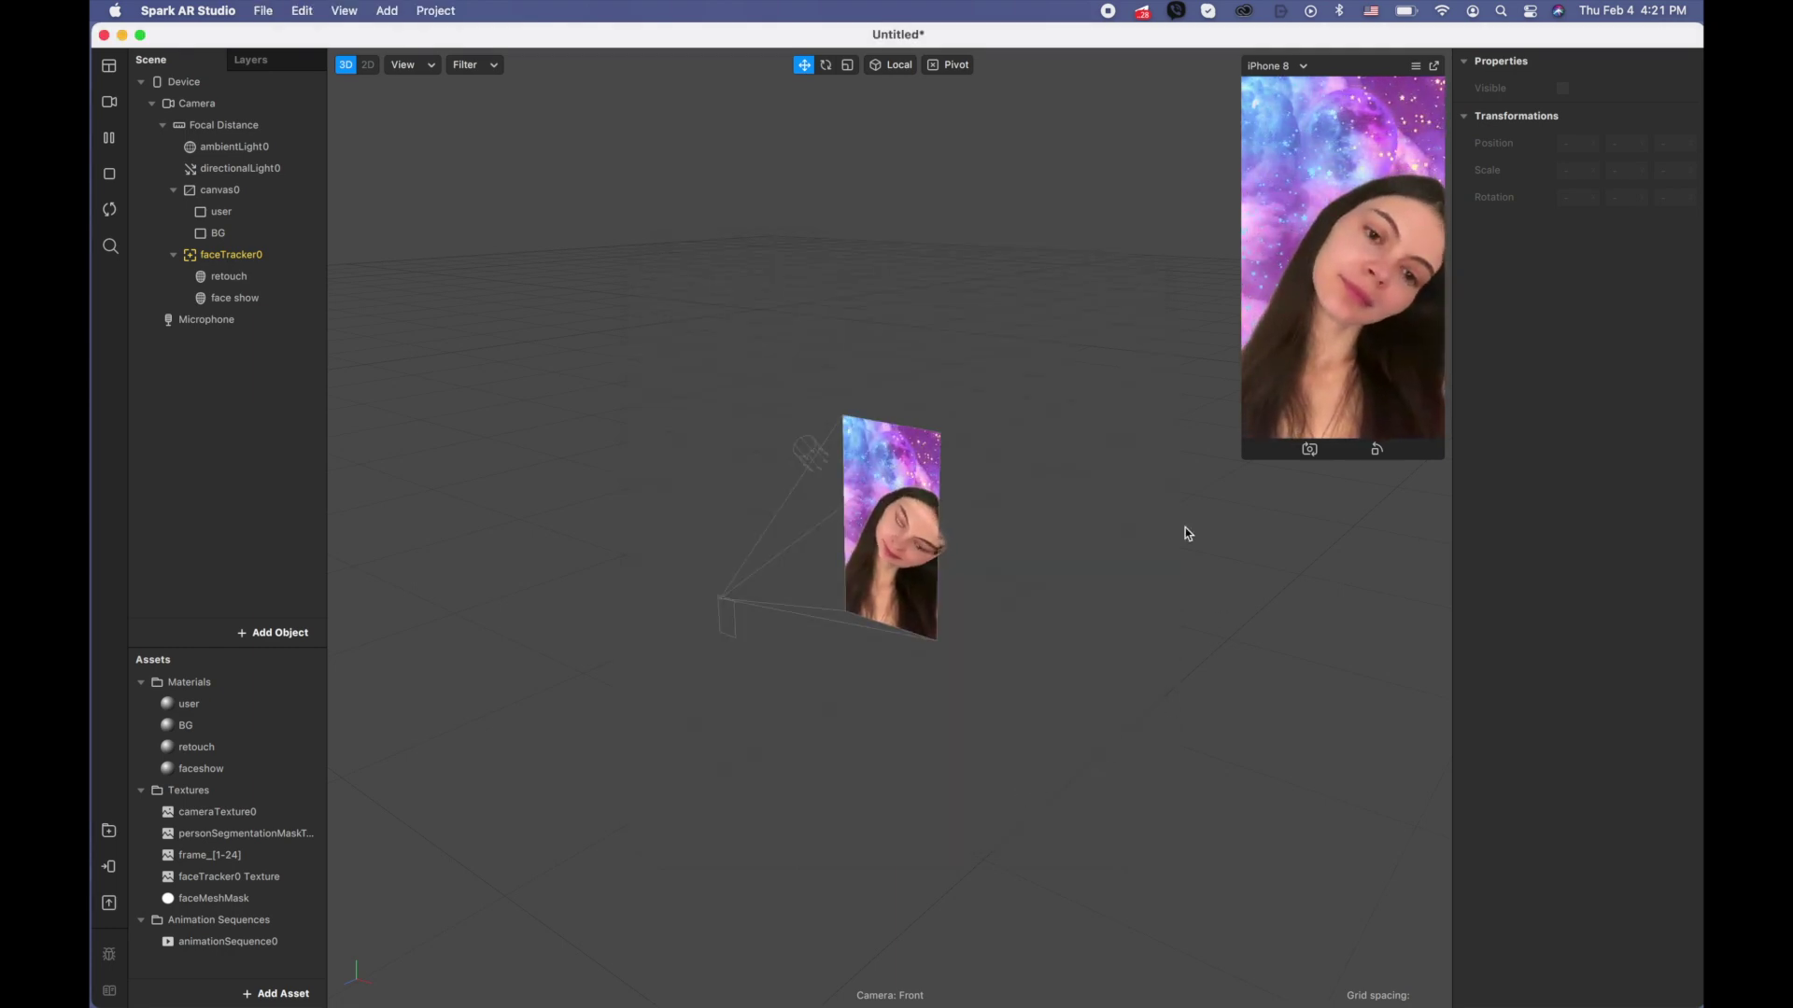
Send the effect to the Instagram Camera for testing on a device.
{"action": "left_click", "coordinate": [108, 867]}
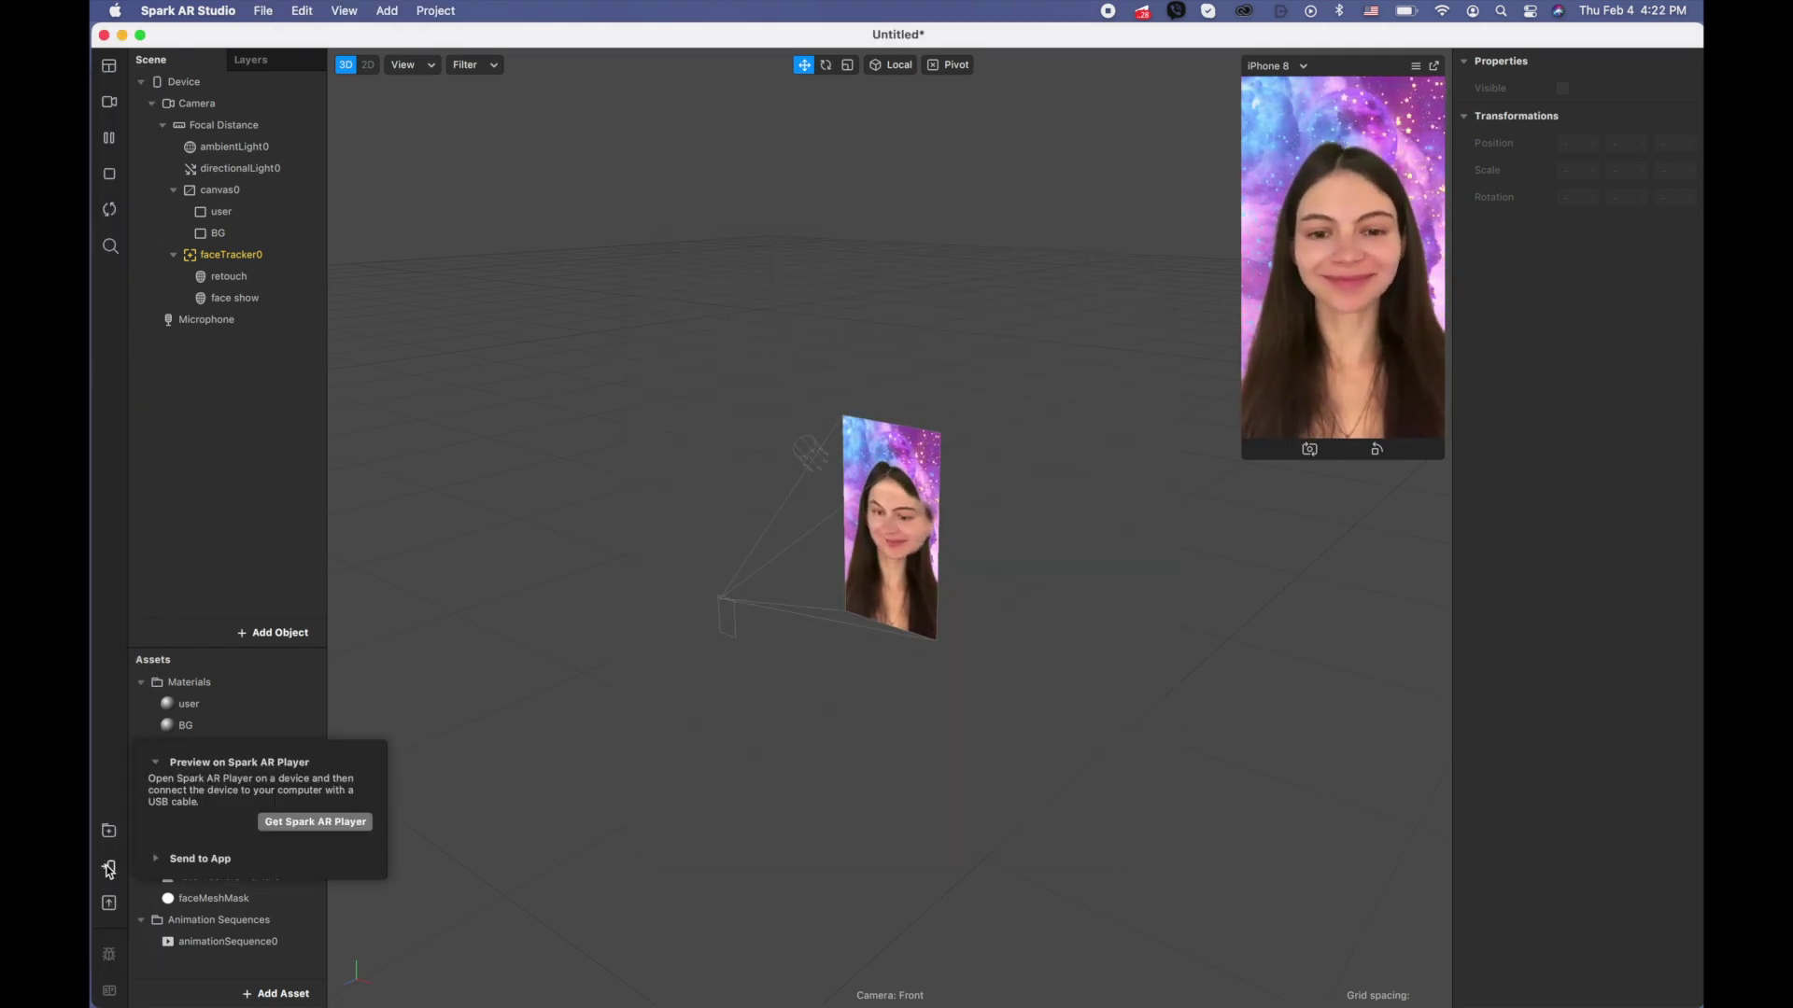
{"action": "left_click", "coordinate": [164, 857]}
{"action": "left_click", "coordinate": [340, 855]}
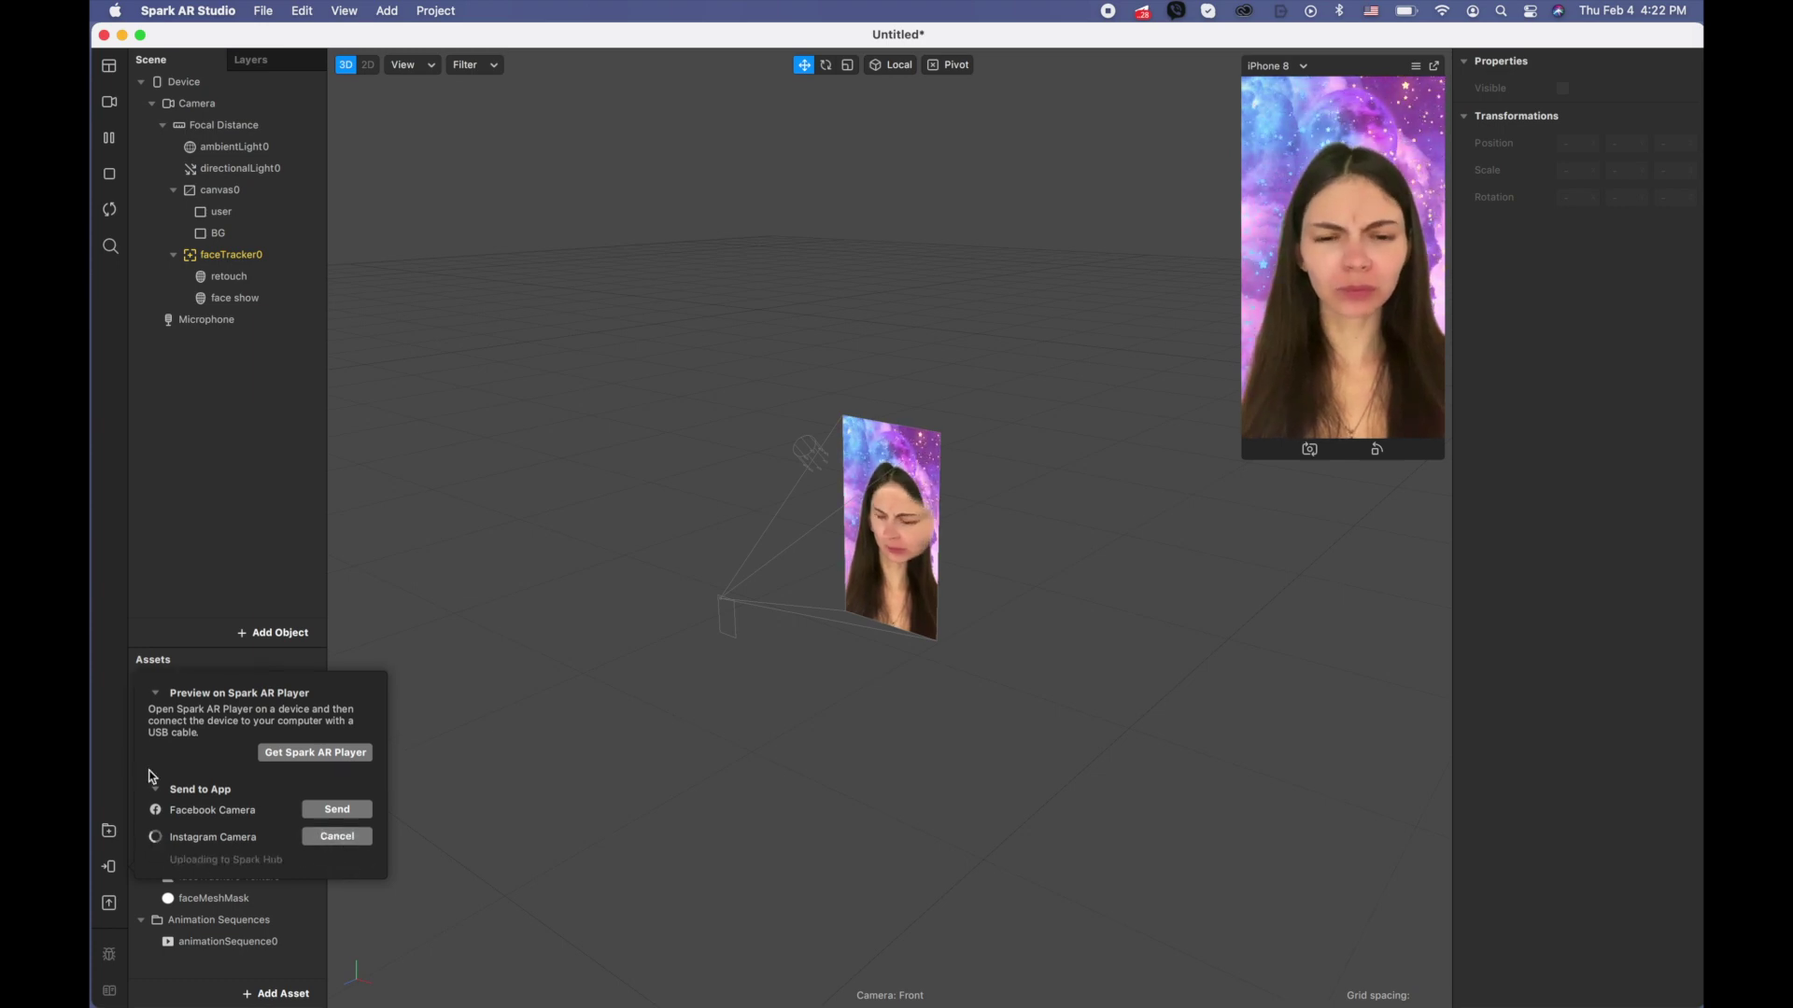